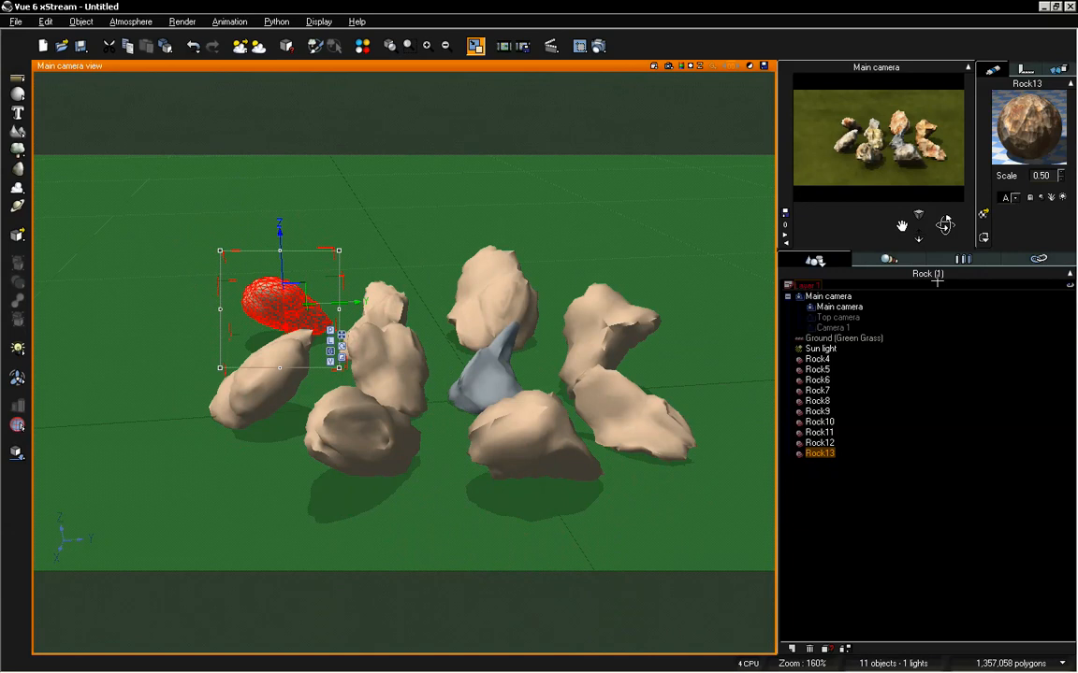
{"action": "left_click", "coordinate": [817, 359]}
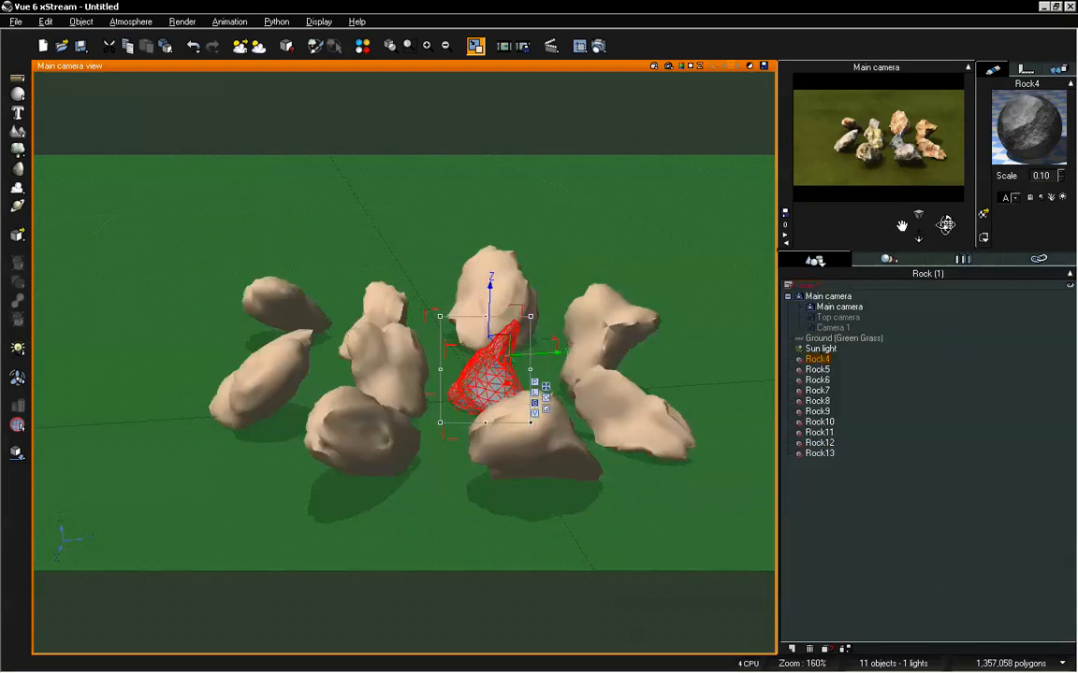
{"action": "left_click_drag", "start_coordinate": [946, 224], "coordinate": [946, 224]}
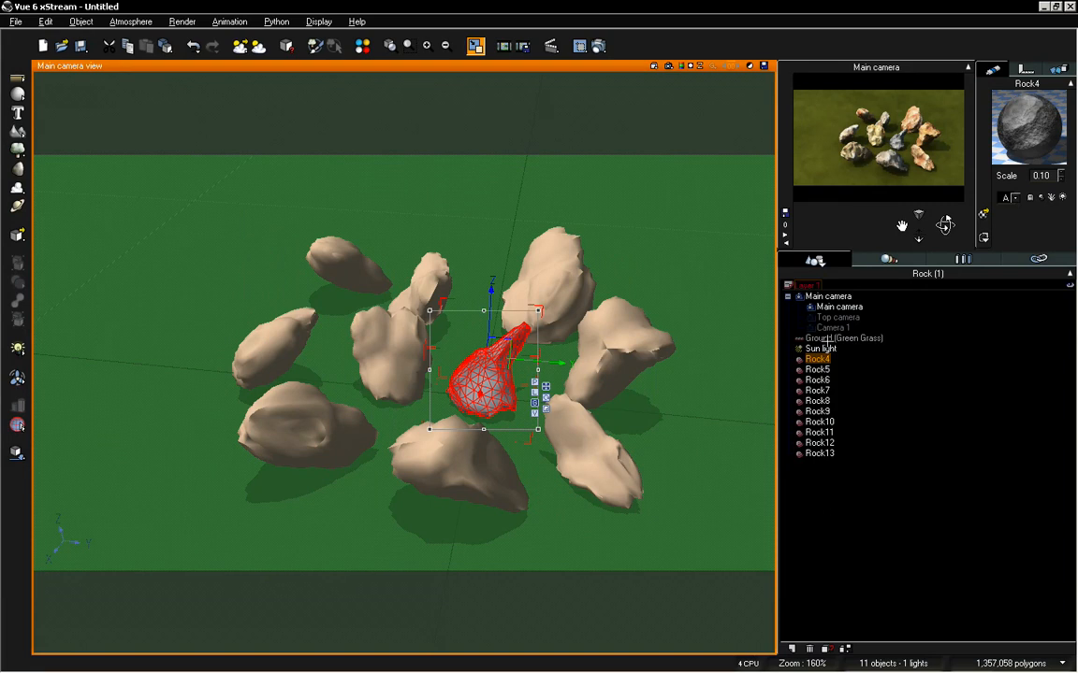
{"action": "left_click", "coordinate": [817, 370]}
{"action": "right_click", "coordinate": [1012, 136]}
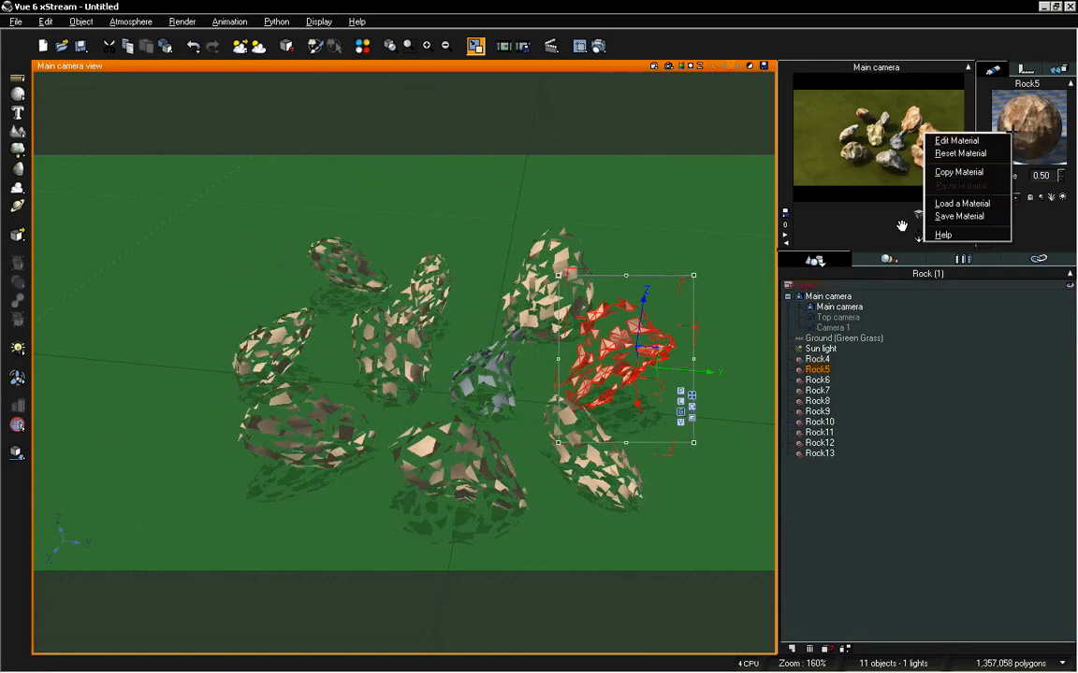
{"action": "left_click", "coordinate": [979, 172]}
{"action": "left_click", "coordinate": [889, 422]}
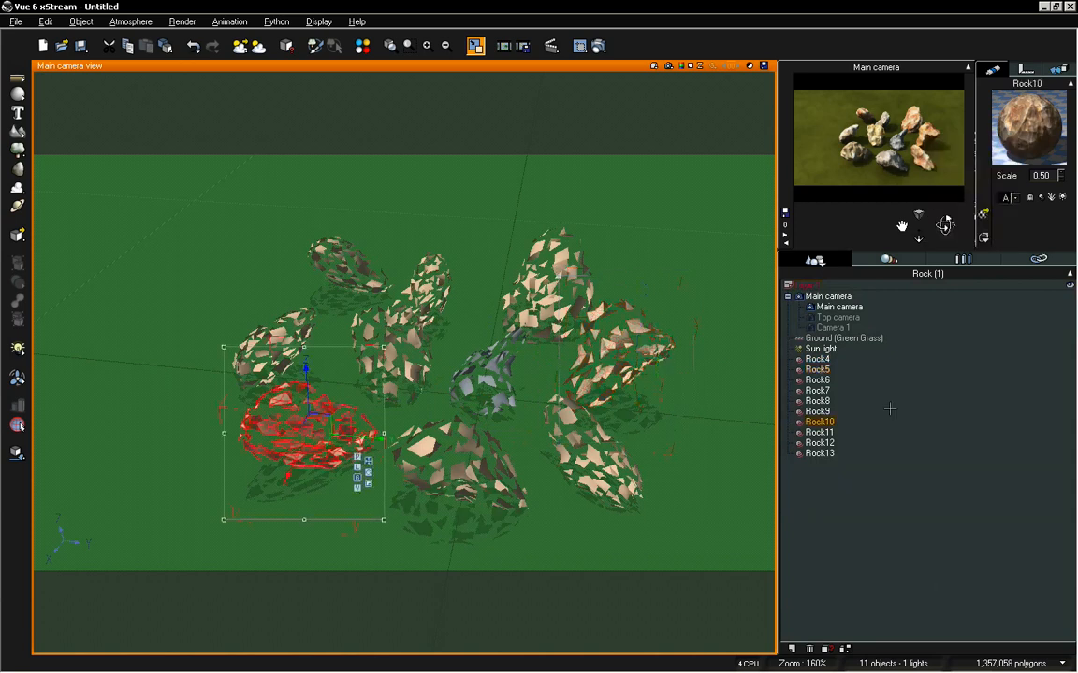
- Copy the grey material of Rock4 and paste it onto Rock5 through Rock13
{"action": "left_click", "coordinate": [817, 360]}
{"action": "right_click", "coordinate": [979, 121]}
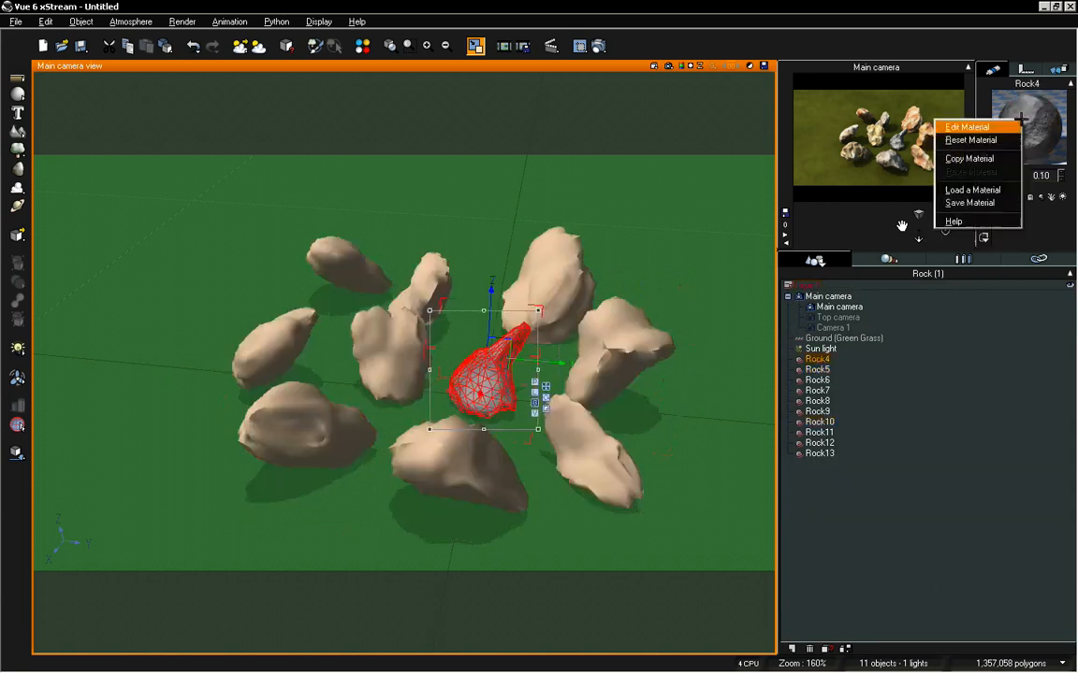
{"action": "left_click", "coordinate": [982, 171]}
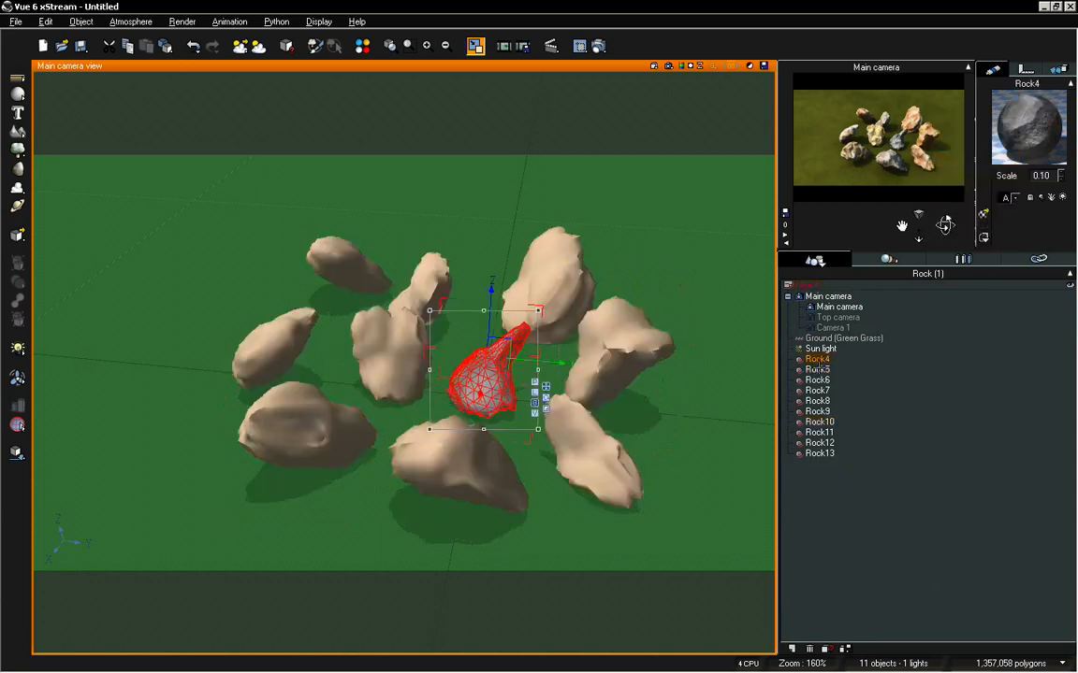
{"action": "left_click", "coordinate": [816, 370]}
{"action": "left_click", "coordinate": [823, 453], "text": "shift"}
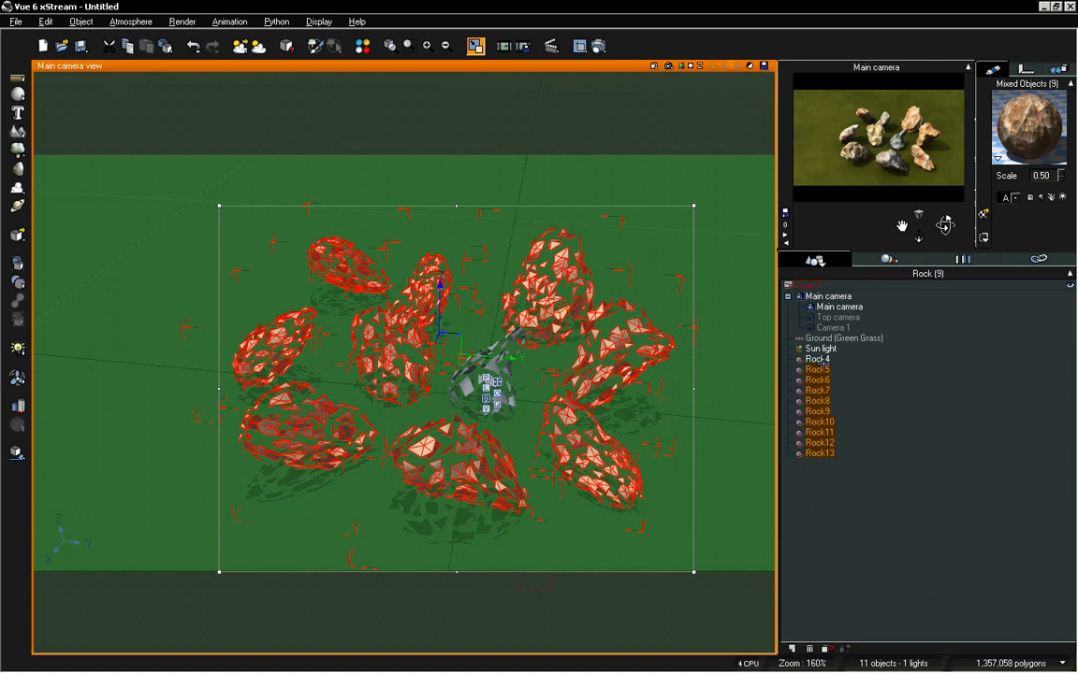
{"action": "right_click", "coordinate": [1017, 119]}
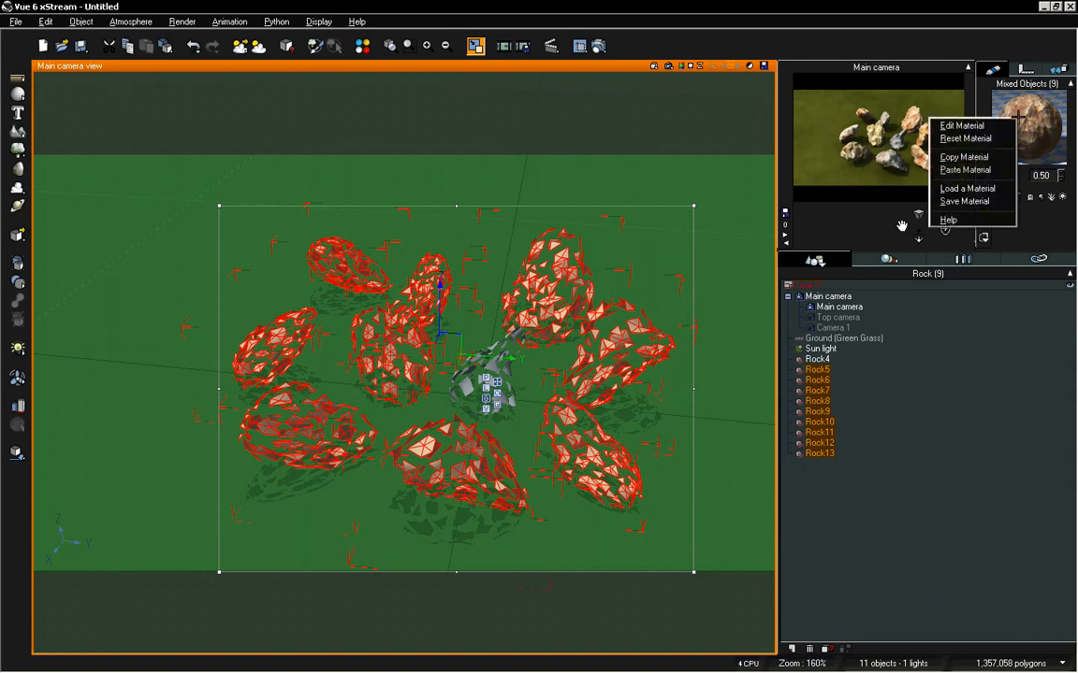
{"action": "left_click", "coordinate": [964, 169]}
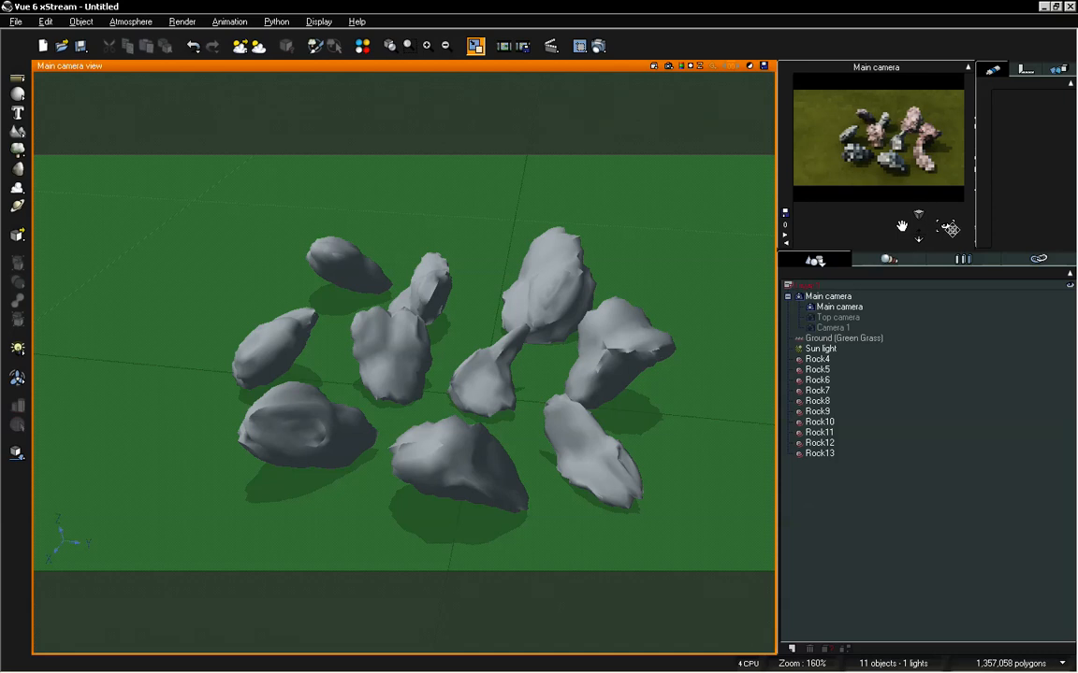
- Examine the retextured rocks up close and from several angles, including around Rock8, comparing how the shared material looks on each
{"action": "mouse_move", "coordinate": [952, 230]}
{"action": "left_mouse_down"}
{"action": "mouse_move", "coordinate": [951, 214]}
{"action": "mouse_move", "coordinate": [919, 245]}
{"action": "left_mouse_up"}
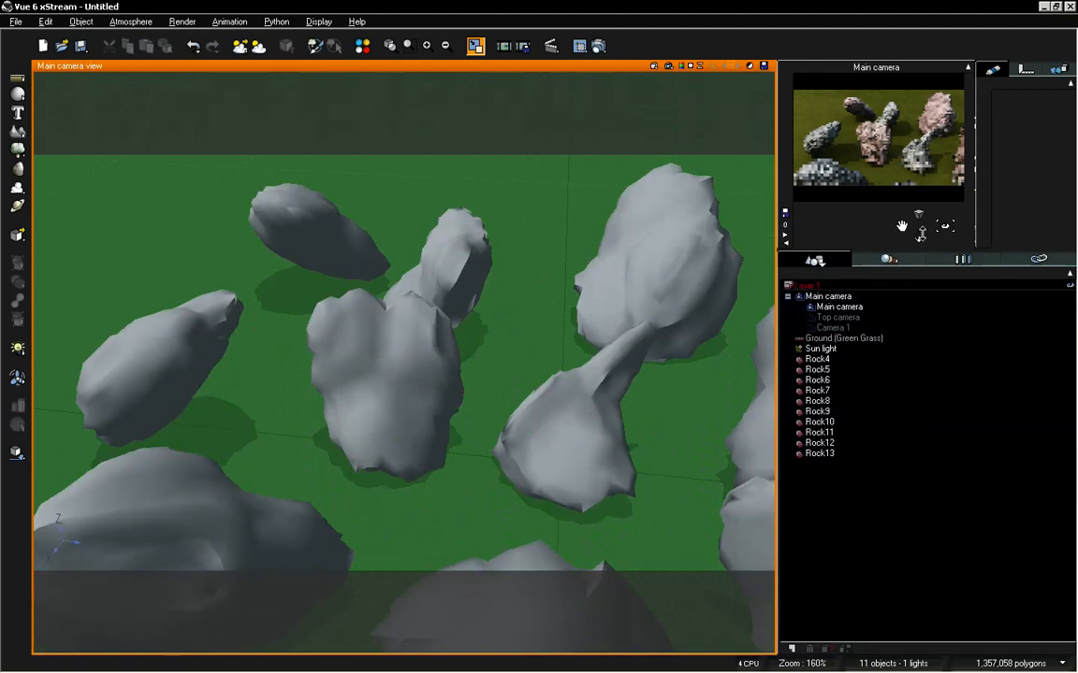
{"action": "mouse_move", "coordinate": [920, 233]}
{"action": "left_mouse_down"}
{"action": "mouse_move", "coordinate": [920, 249]}
{"action": "mouse_move", "coordinate": [922, 233]}
{"action": "left_mouse_up"}
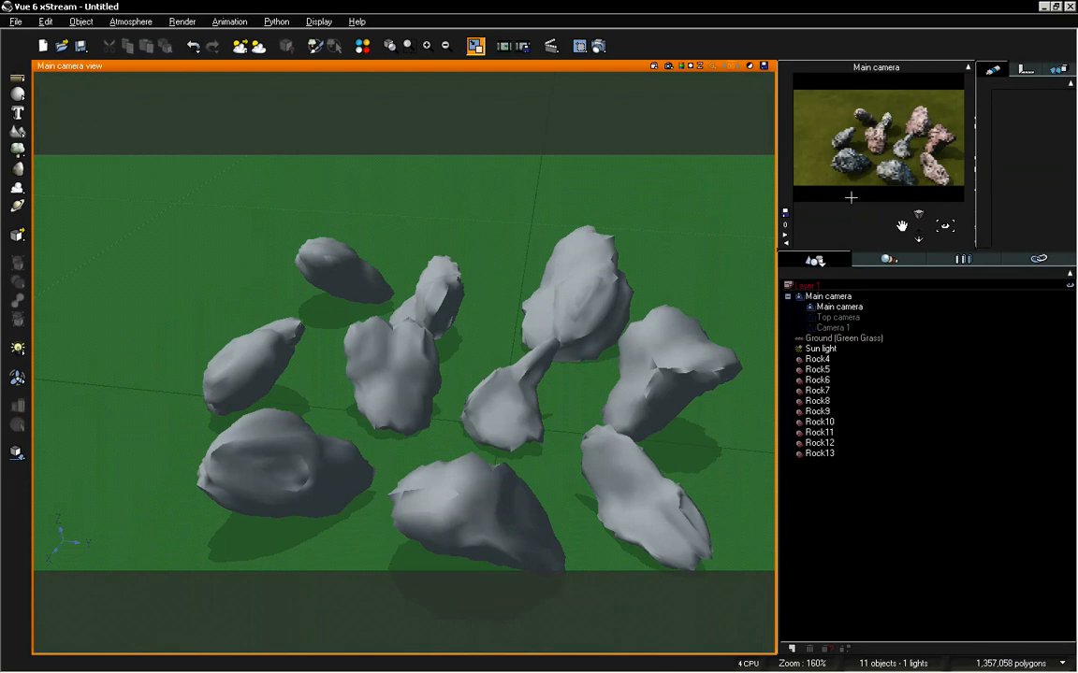
{"action": "left_click", "coordinate": [549, 310]}
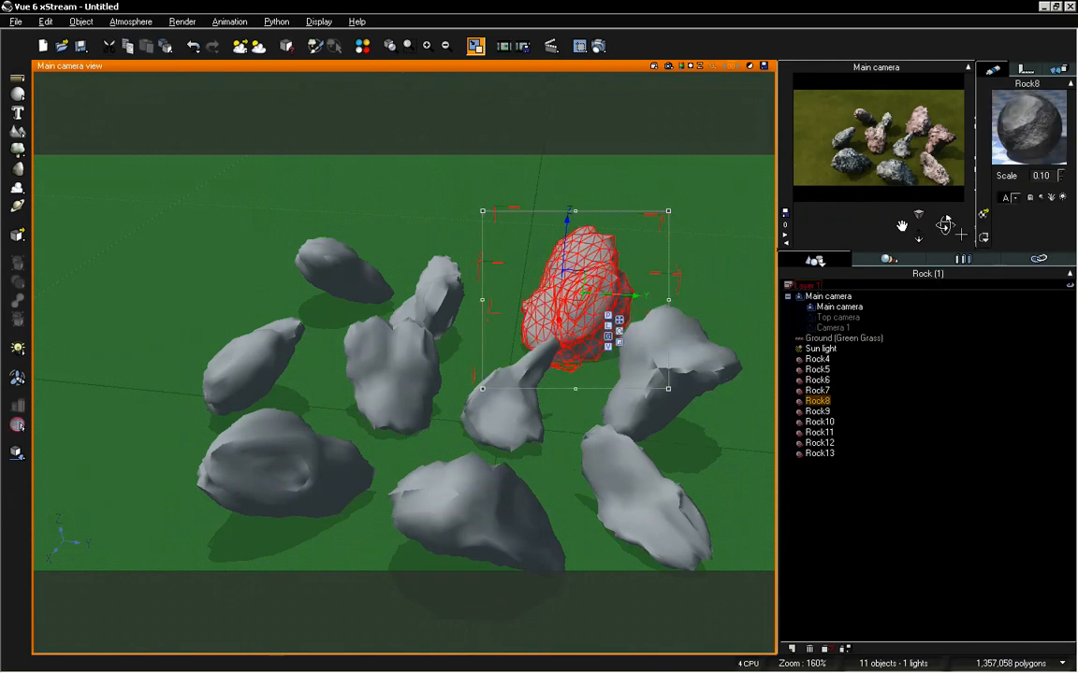
{"action": "left_click_drag", "start_coordinate": [941, 235], "coordinate": [941, 229]}
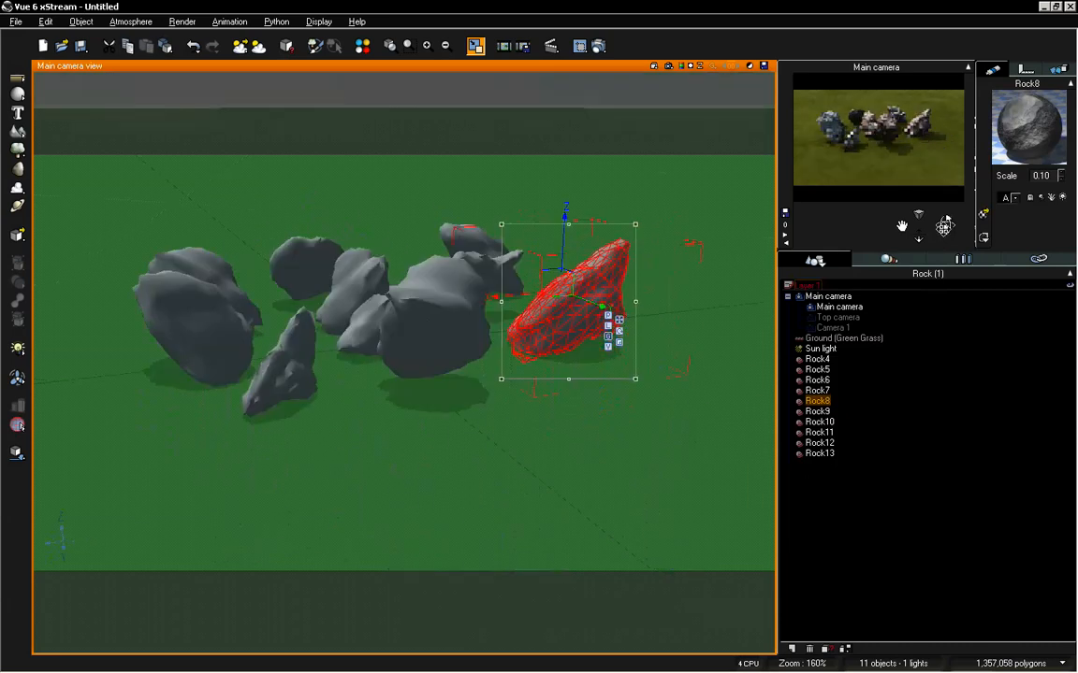
{"action": "left_click_drag", "start_coordinate": [945, 227], "coordinate": [863, 242]}
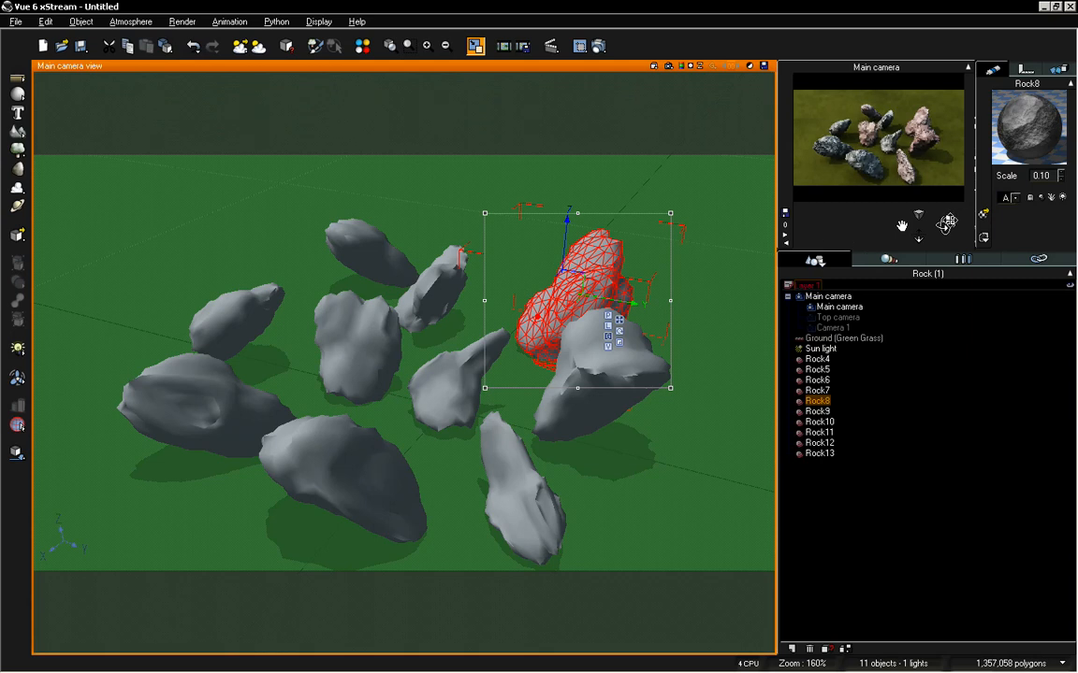
{"action": "left_click_drag", "start_coordinate": [948, 222], "coordinate": [945, 224]}
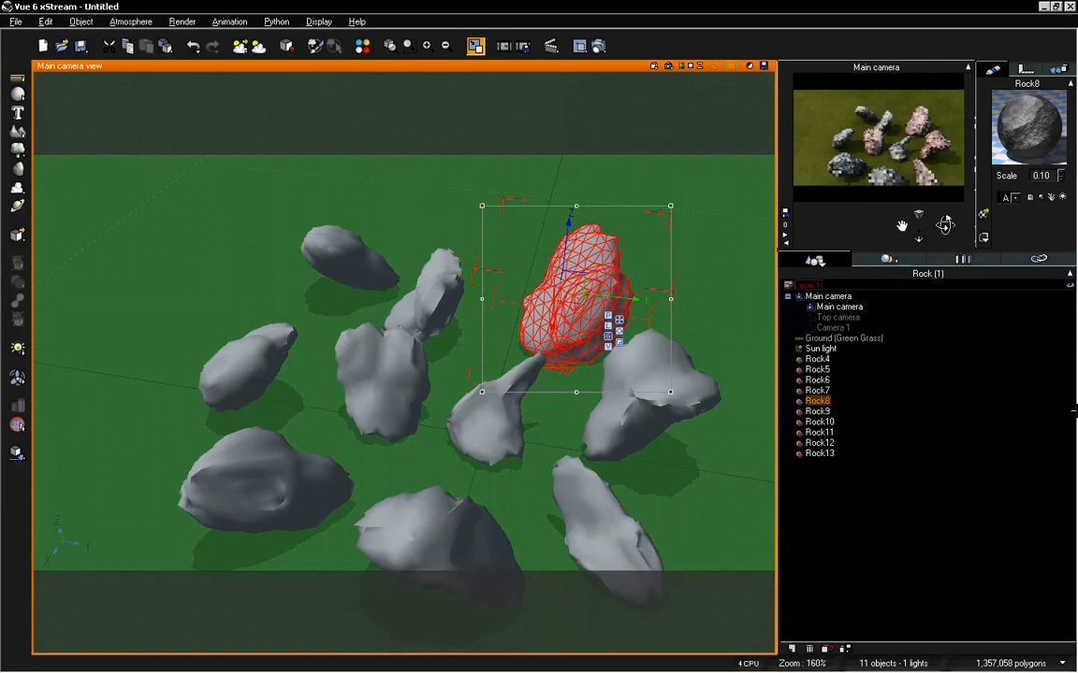
{"action": "left_click", "coordinate": [866, 477]}
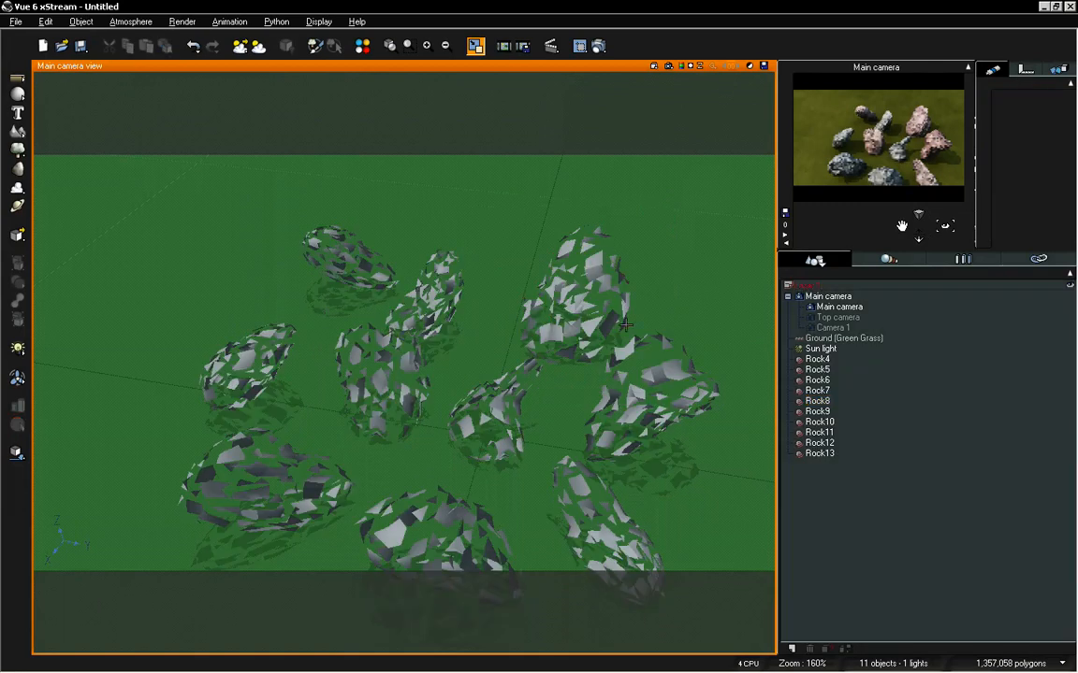
- Add a new rock, move it to the back of the group behind Rock8, and paste the copied grey material onto it
{"action": "left_click", "coordinate": [17, 169]}
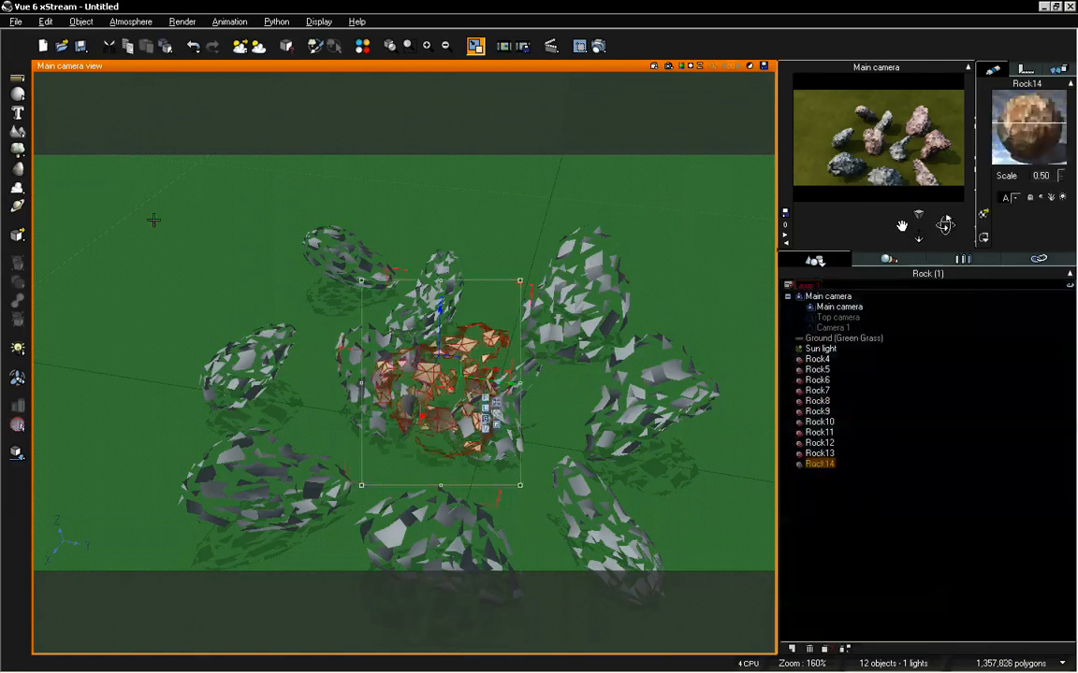
{"action": "left_click_drag", "start_coordinate": [425, 409], "coordinate": [488, 244]}
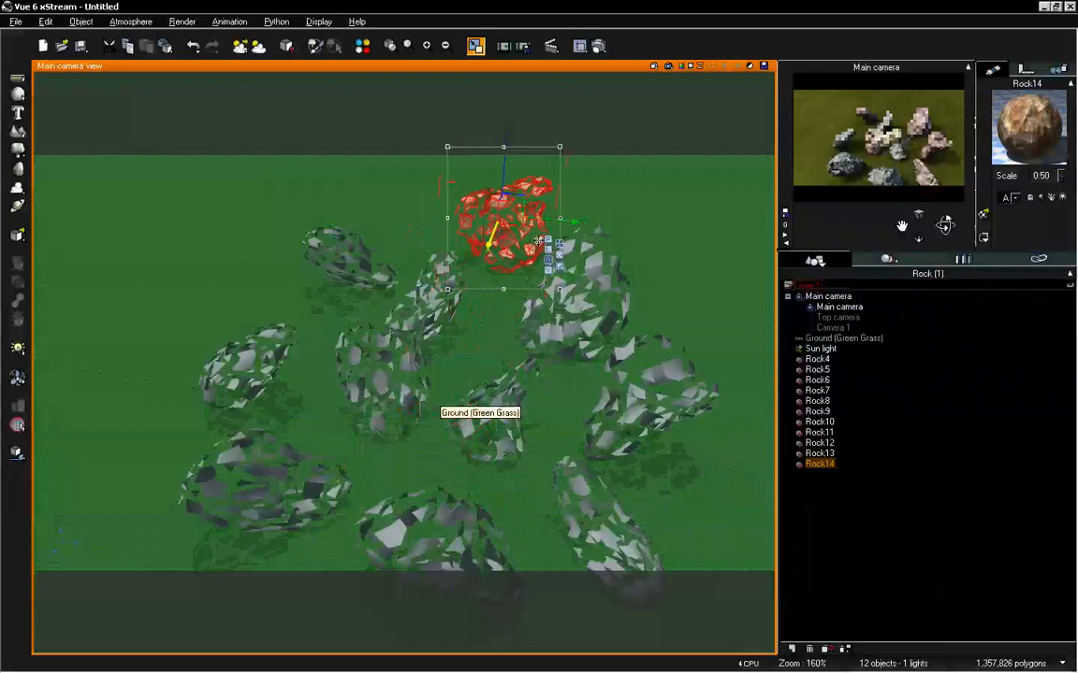
{"action": "right_click", "coordinate": [1027, 124]}
{"action": "left_click", "coordinate": [1007, 174]}
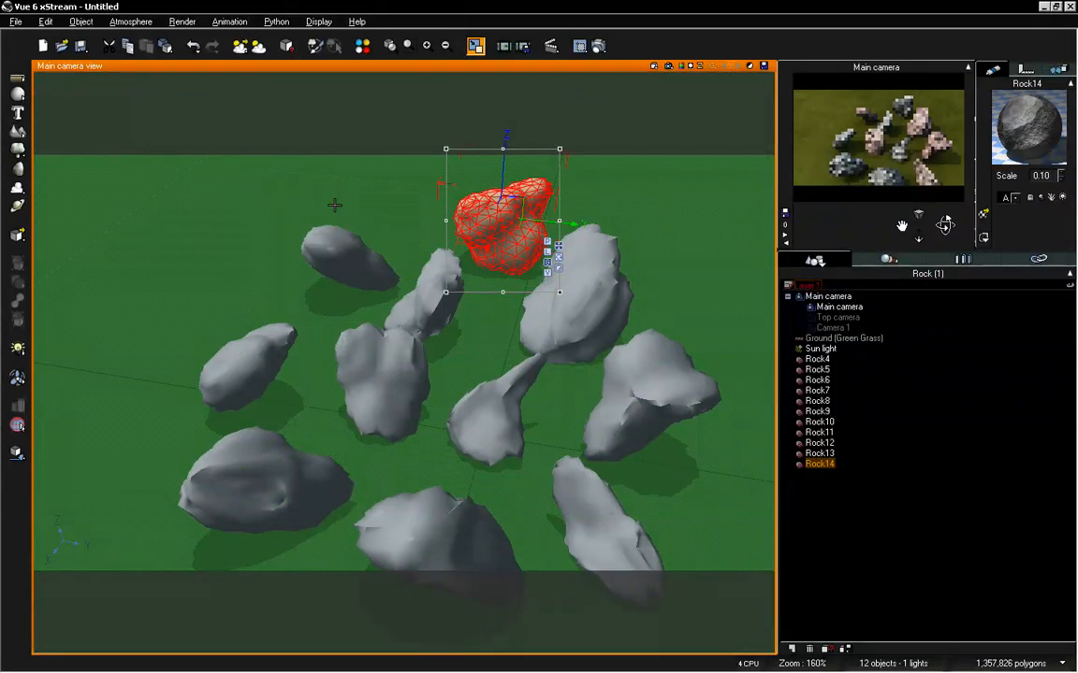
- Add another rock, place it at the far left end of the group, and paste the copied grey material onto it
{"action": "left_click", "coordinate": [17, 152]}
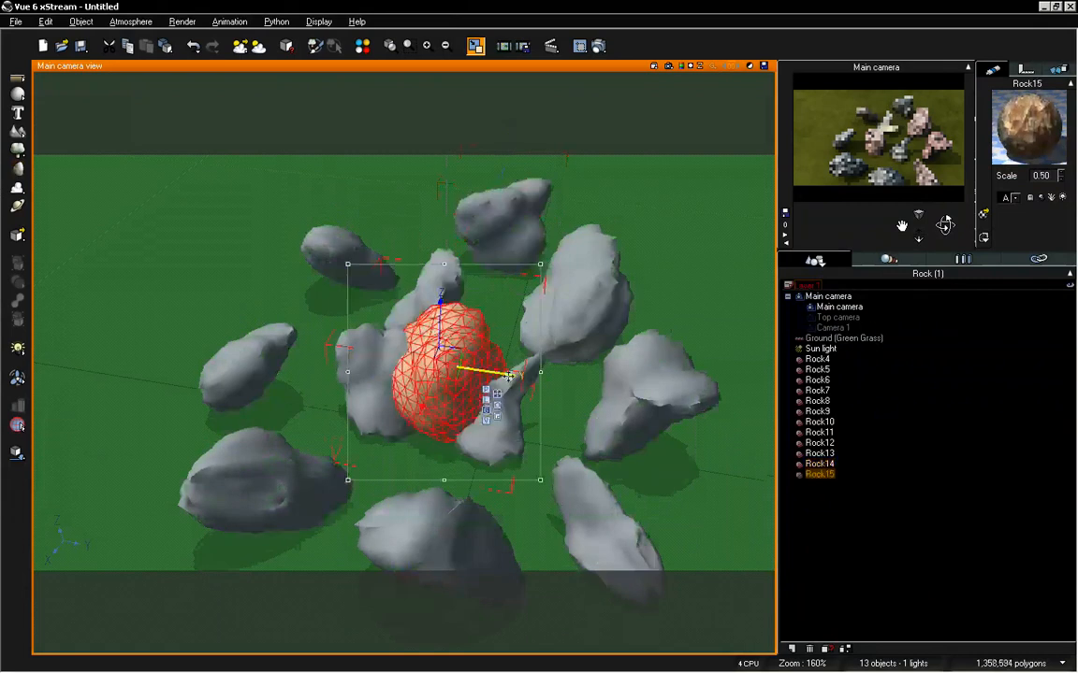
{"action": "left_click_drag", "start_coordinate": [459, 339], "coordinate": [218, 281]}
{"action": "right_click", "coordinate": [1027, 114]}
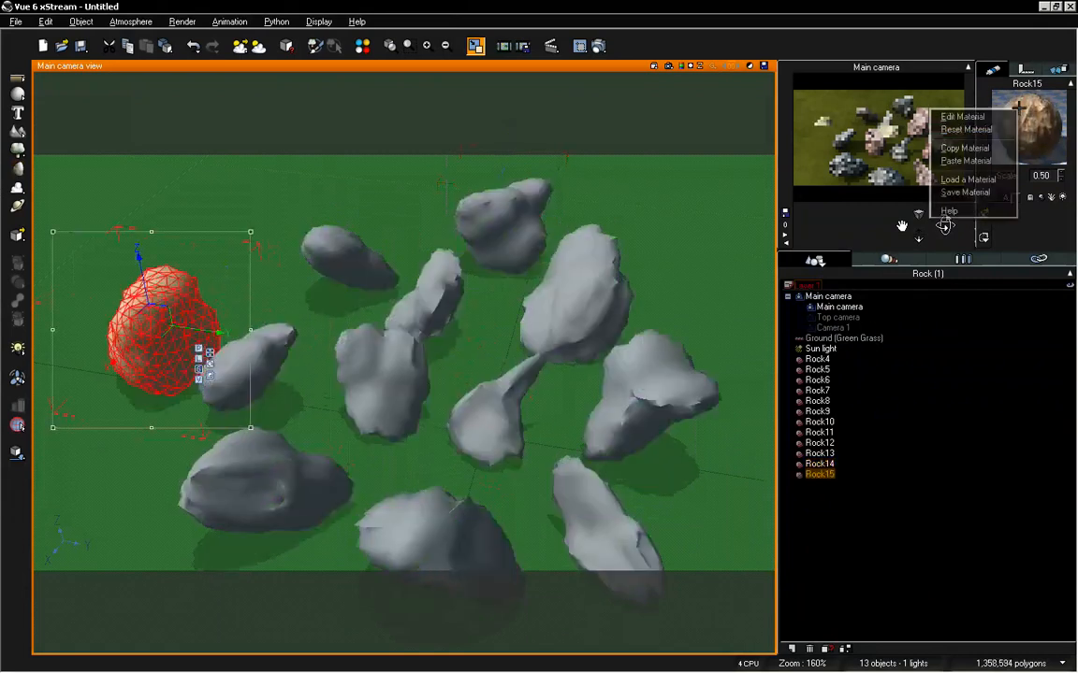
{"action": "left_click", "coordinate": [992, 161]}
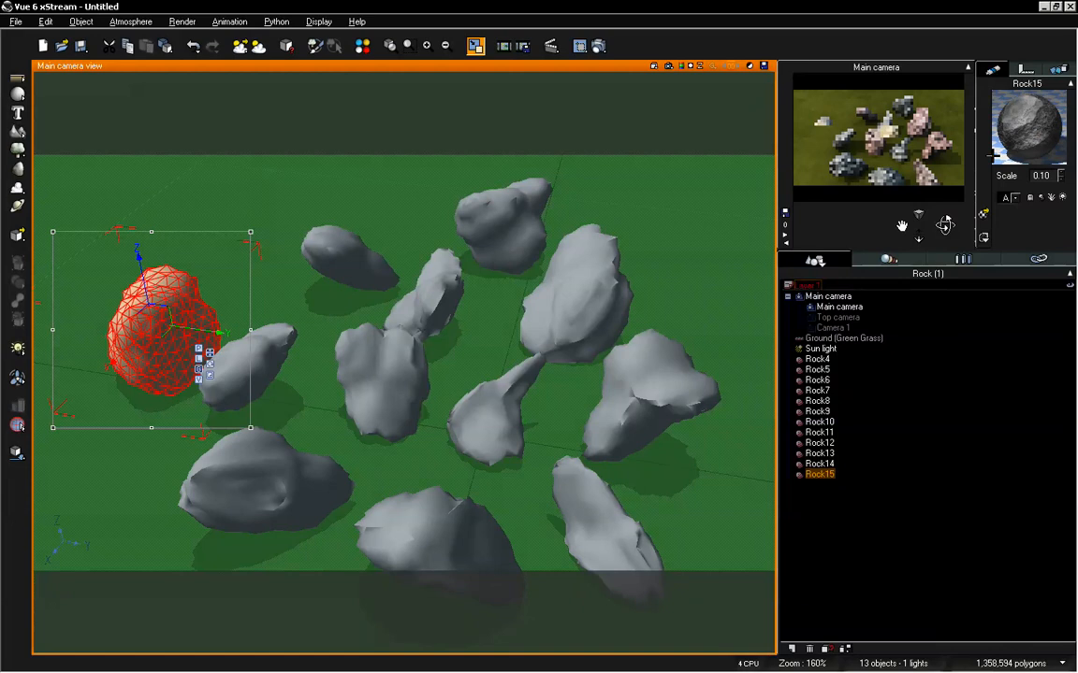
- Delete Rock8, Rock5, Rock7, Rock13 and Rock9 from the scene
{"action": "left_click", "coordinate": [581, 273]}
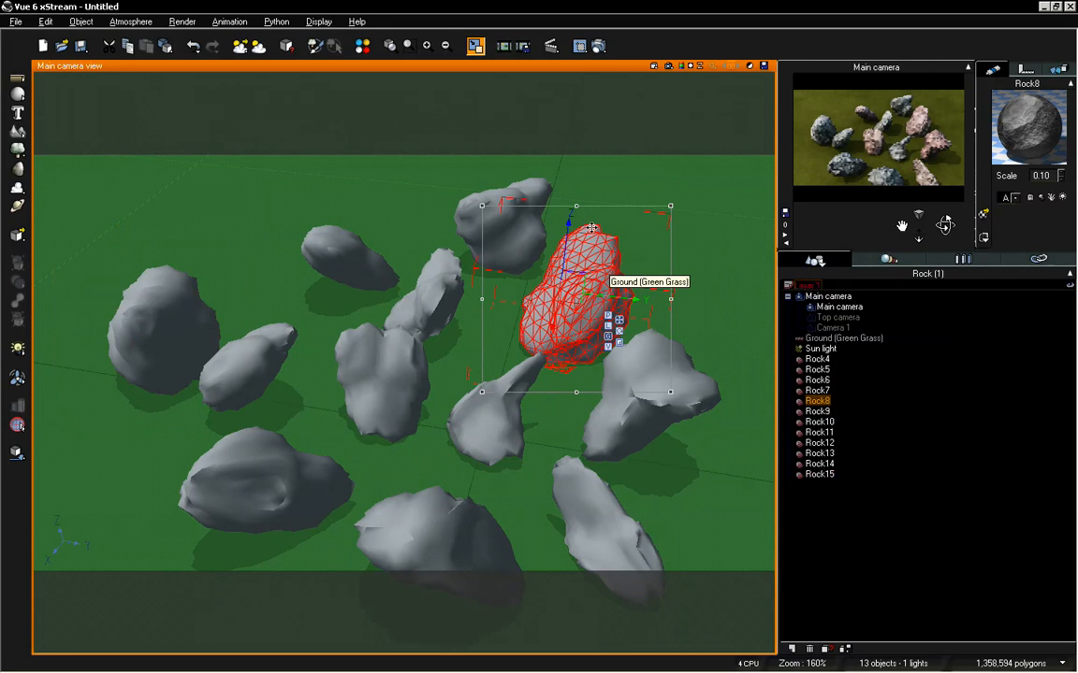
{"action": "key", "text": "Delete"}
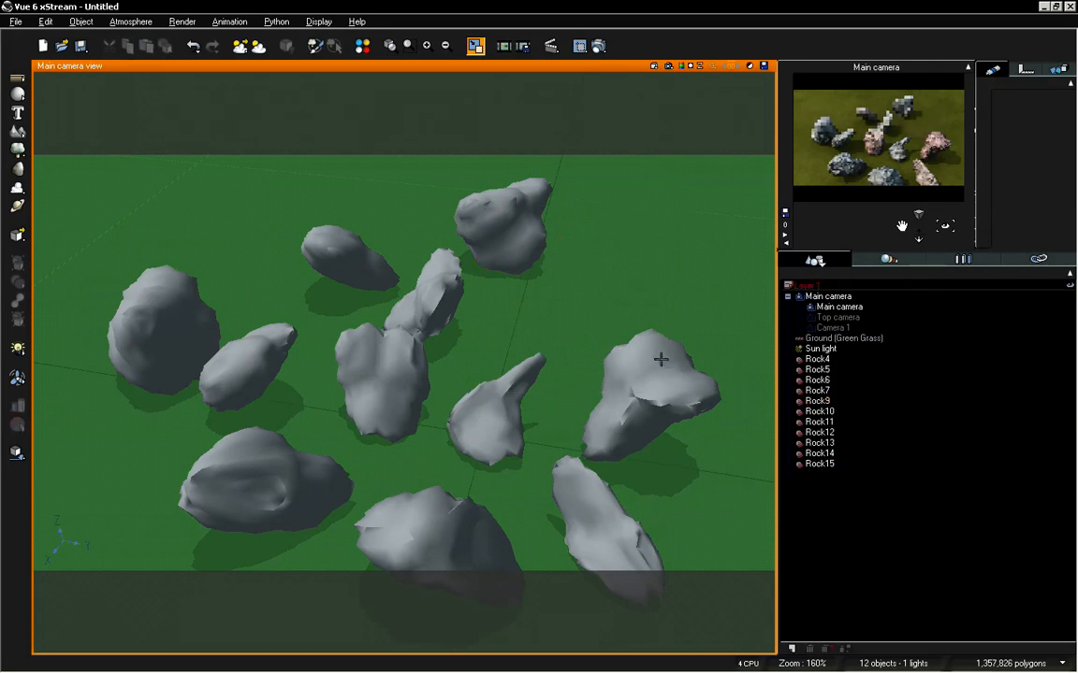
{"action": "left_click", "coordinate": [662, 356]}
{"action": "key", "text": "Delete"}
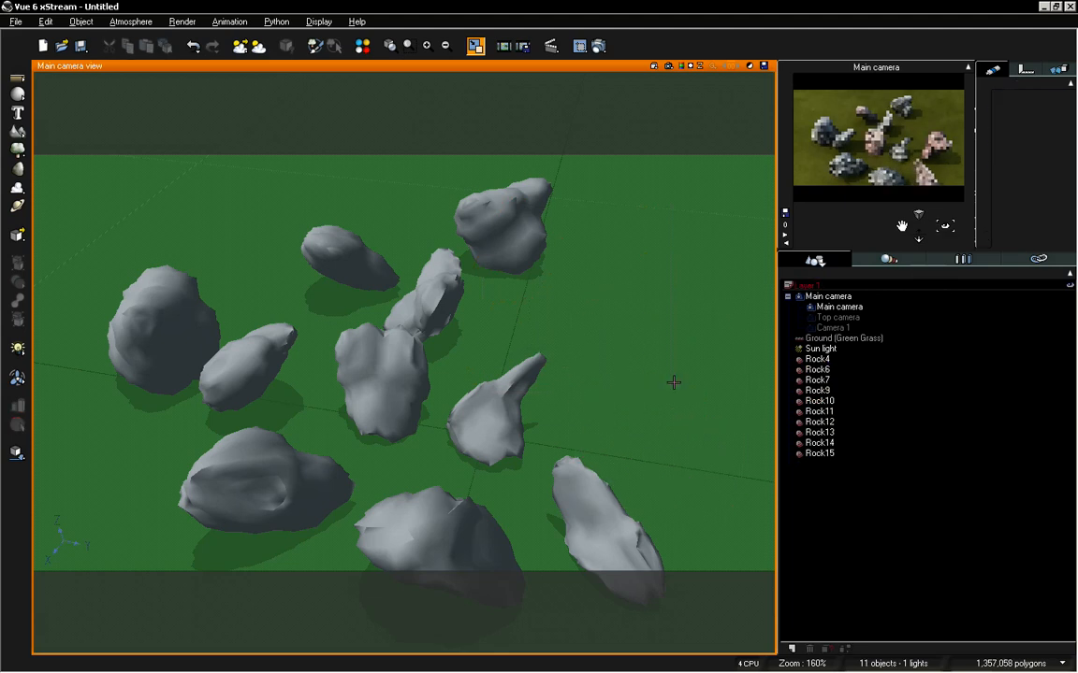
{"action": "left_click", "coordinate": [388, 376]}
{"action": "key", "text": "Delete"}
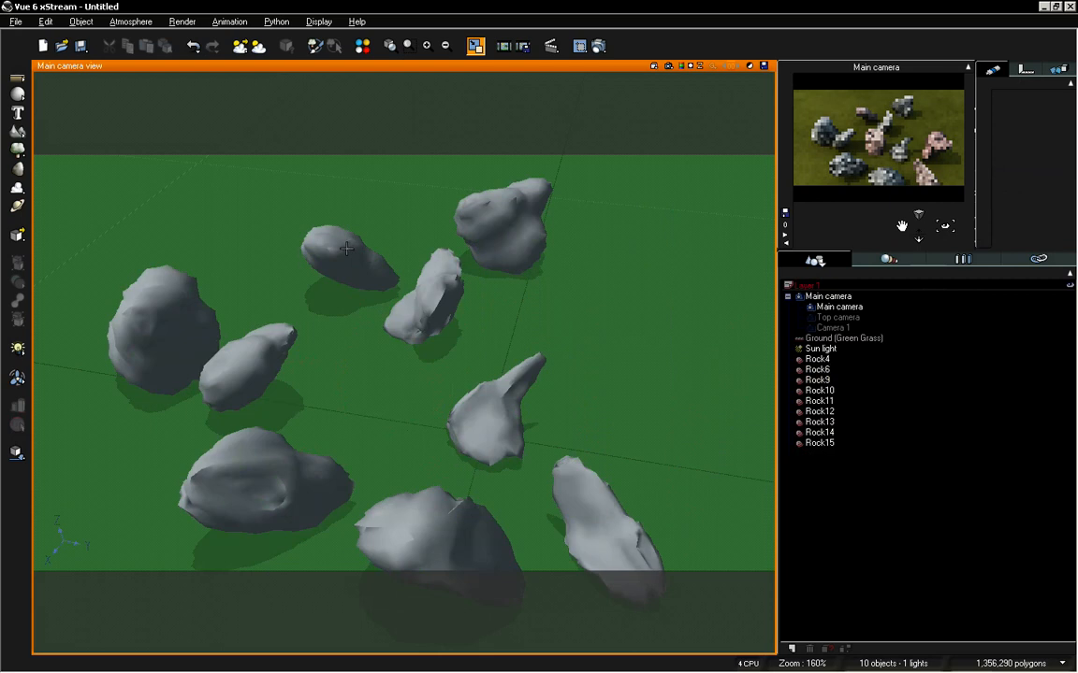
{"action": "left_click", "coordinate": [347, 249]}
{"action": "key", "text": "Delete"}
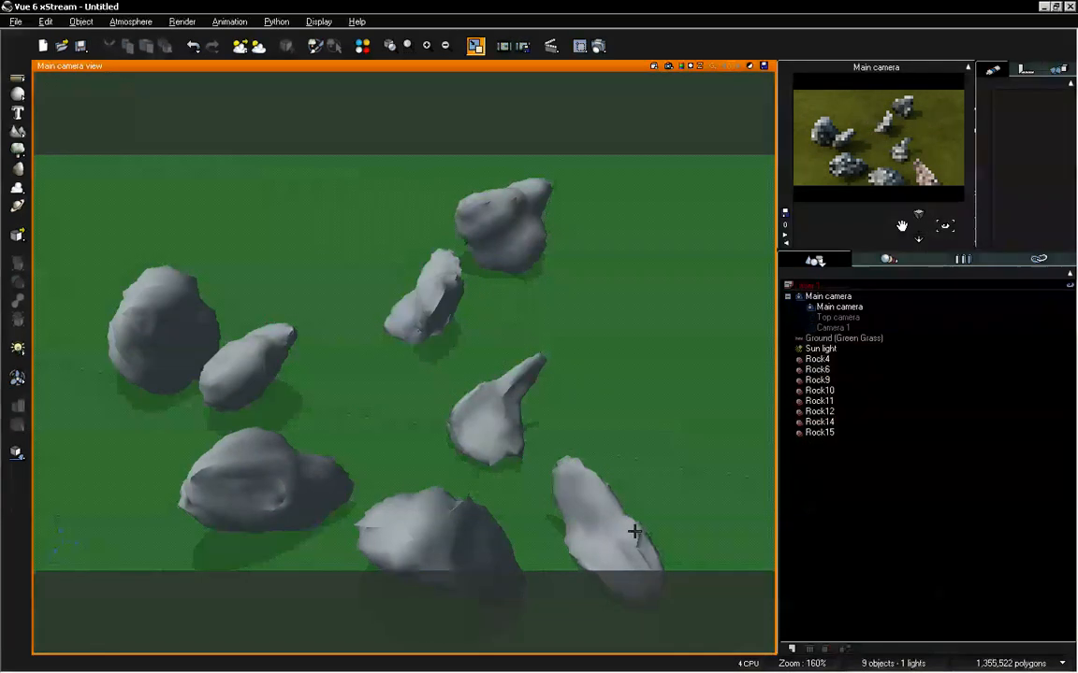
{"action": "left_click", "coordinate": [608, 517]}
{"action": "key", "text": "Delete"}
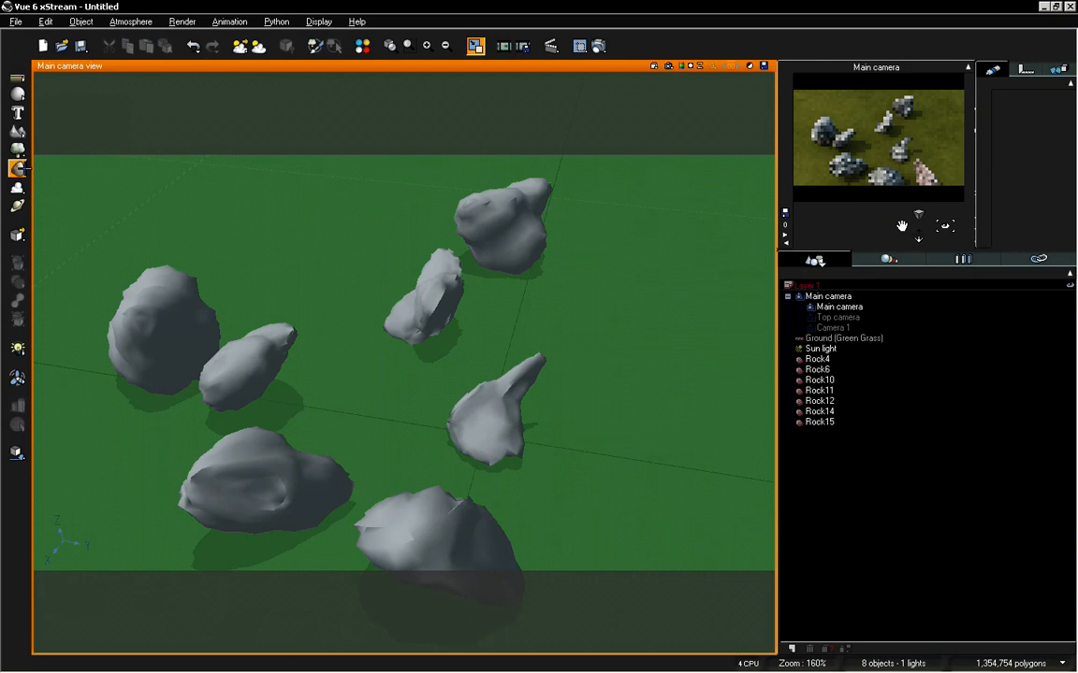
- Add a replacement rock to the right of the pointed Rock4 and paste the copied grey material onto it
{"action": "left_click", "coordinate": [17, 168]}
{"action": "left_click_drag", "start_coordinate": [493, 410], "coordinate": [697, 440]}
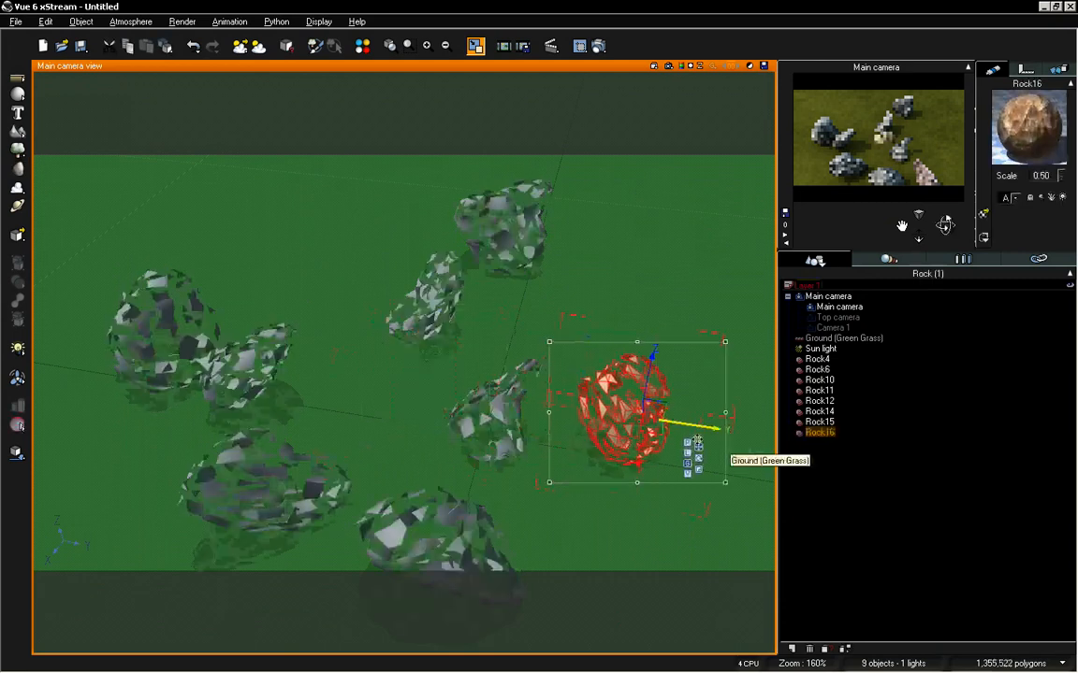
{"action": "right_click", "coordinate": [1057, 117]}
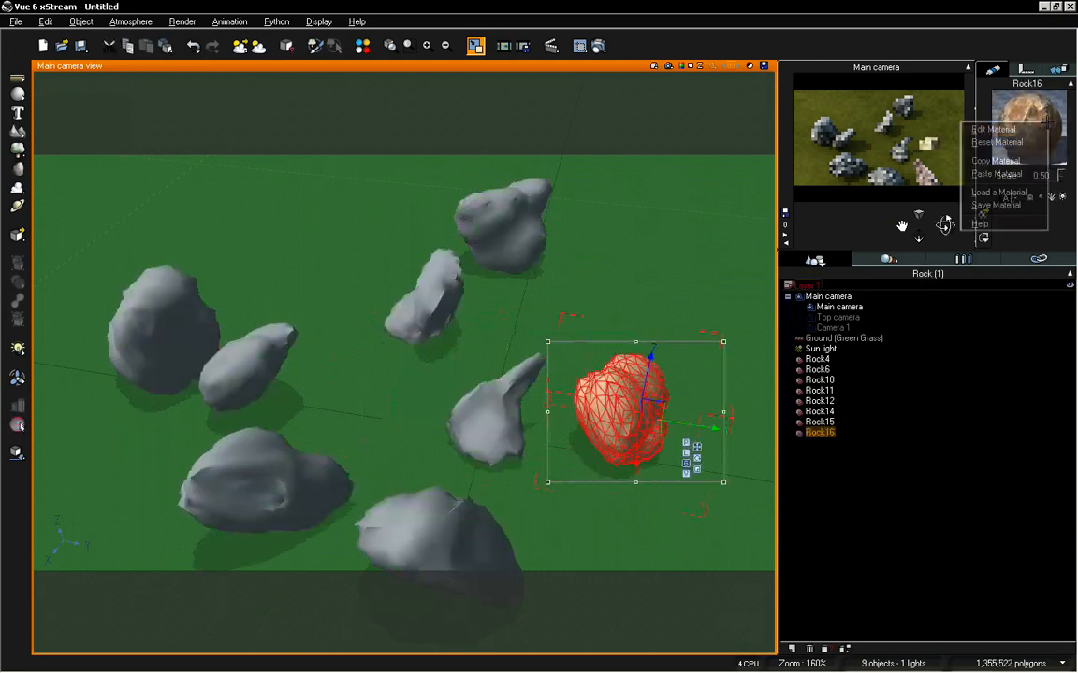
{"action": "left_click", "coordinate": [1024, 172]}
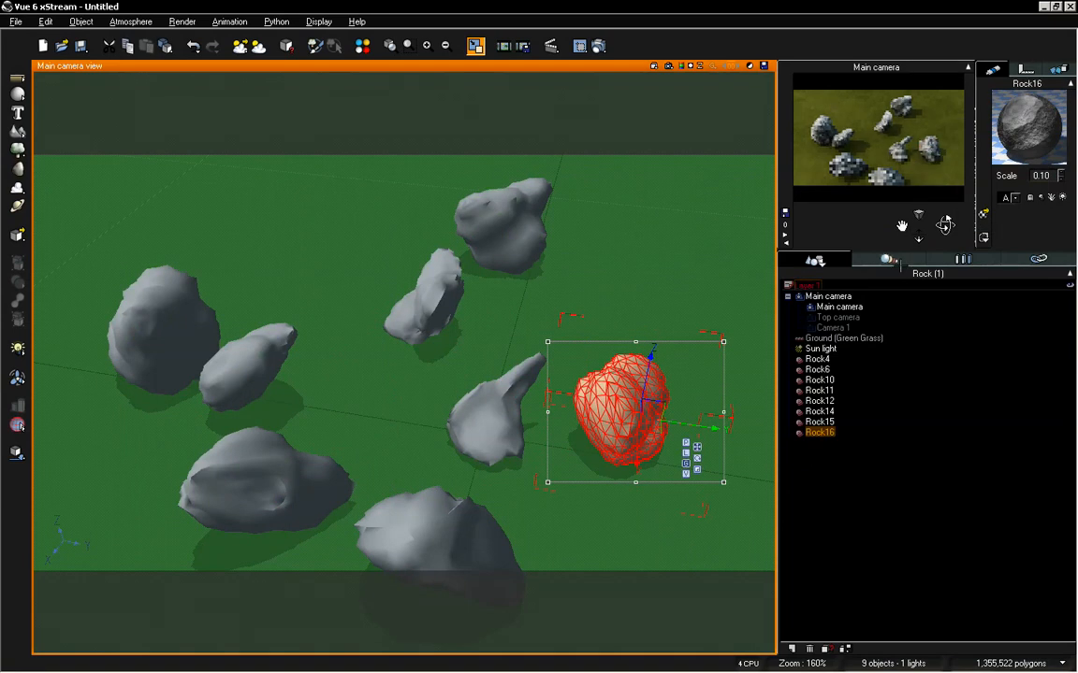
{"action": "left_click", "coordinate": [15, 169]}
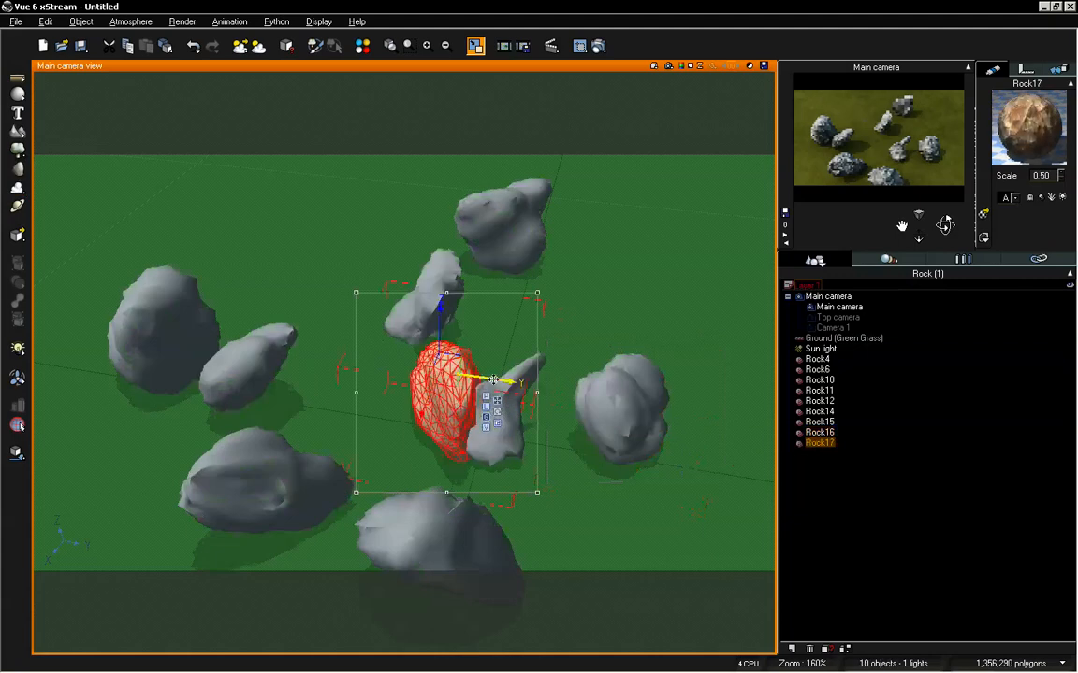
{"action": "mouse_move", "coordinate": [440, 363]}
{"action": "left_mouse_down"}
{"action": "mouse_move", "coordinate": [482, 273]}
{"action": "mouse_move", "coordinate": [669, 277]}
{"action": "mouse_move", "coordinate": [617, 277]}
{"action": "left_mouse_up"}
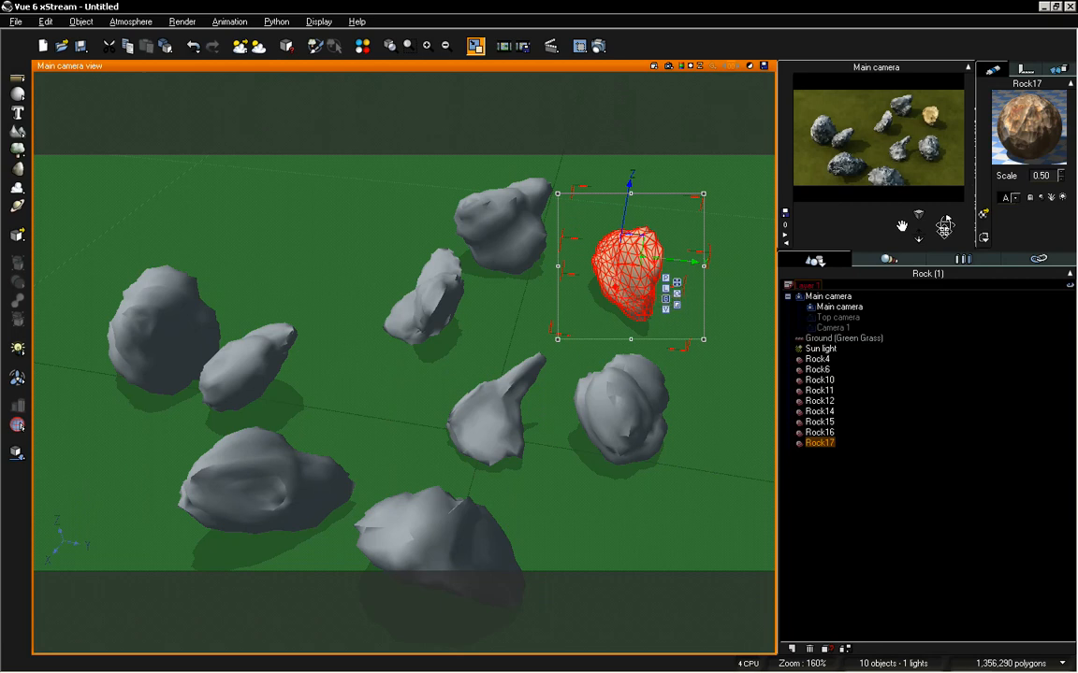
{"action": "right_click", "coordinate": [1025, 149]}
{"action": "left_click", "coordinate": [992, 199]}
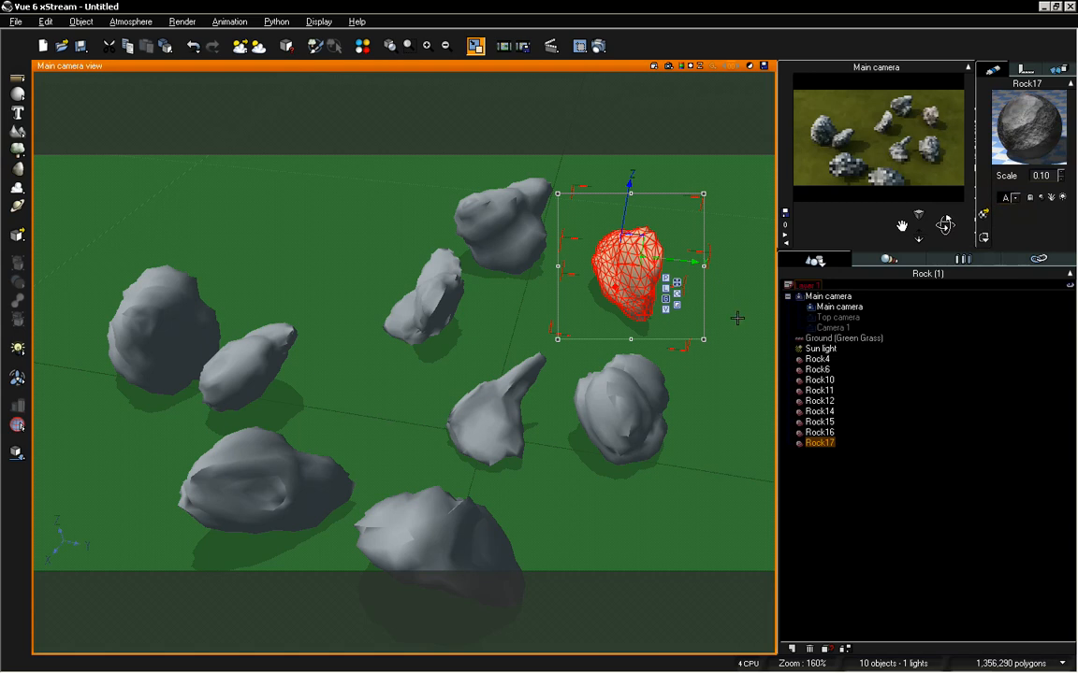
{"action": "key", "text": "Delete"}
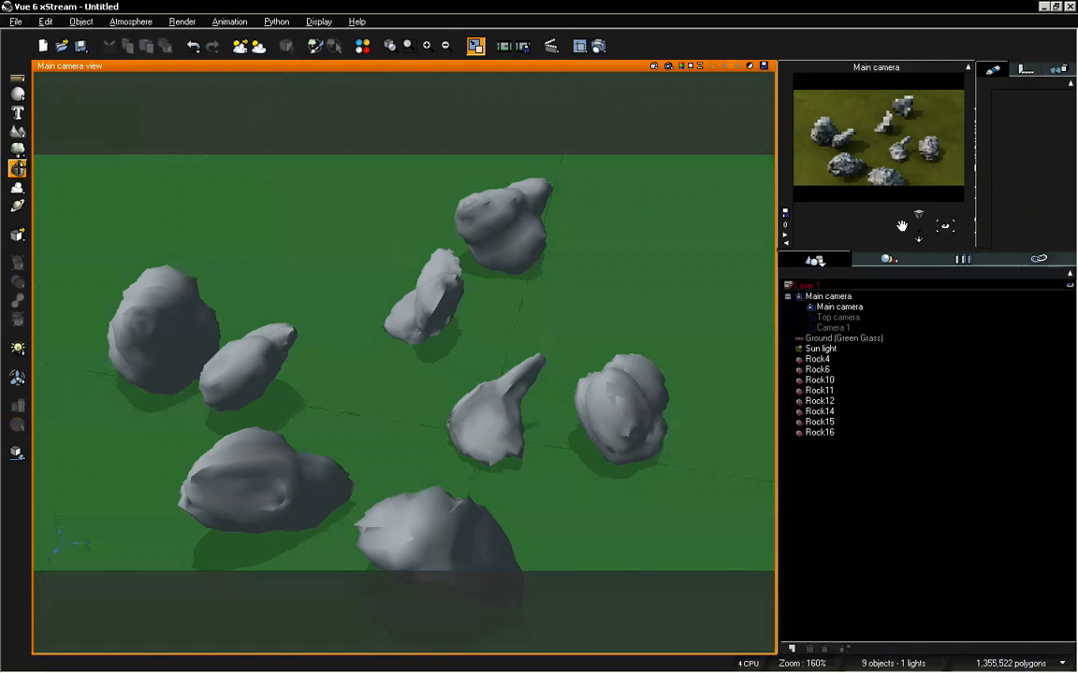
- Add another rock, paste the copied grey material onto it, and place it to the left of the pointed Rock4
{"action": "left_click", "coordinate": [17, 169]}
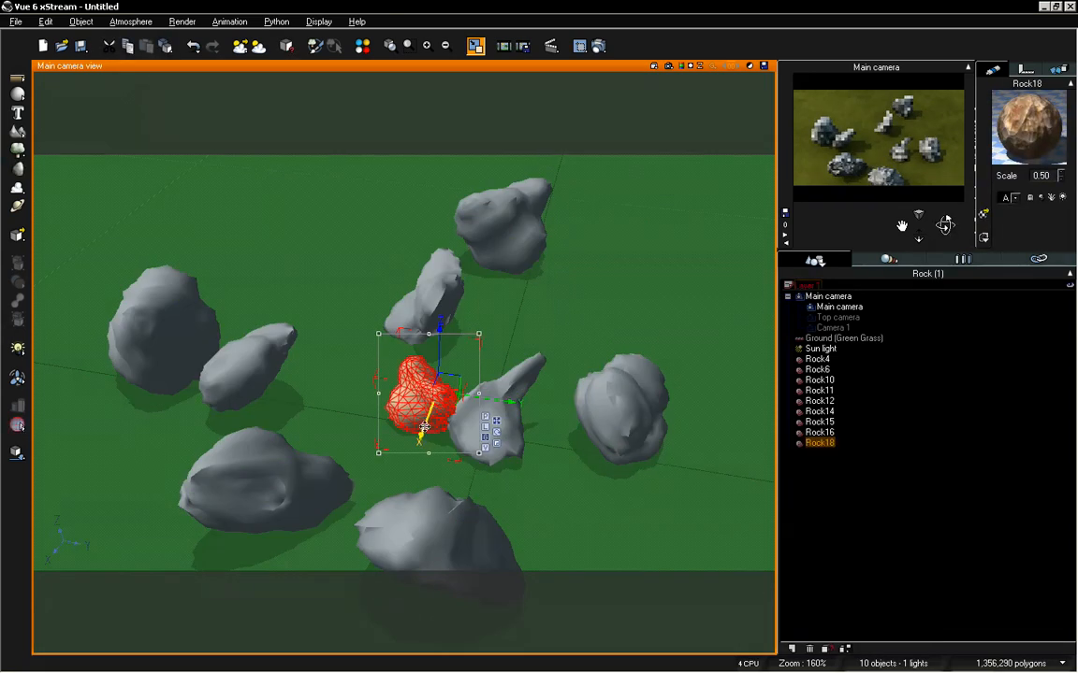
{"action": "right_click", "coordinate": [1029, 103]}
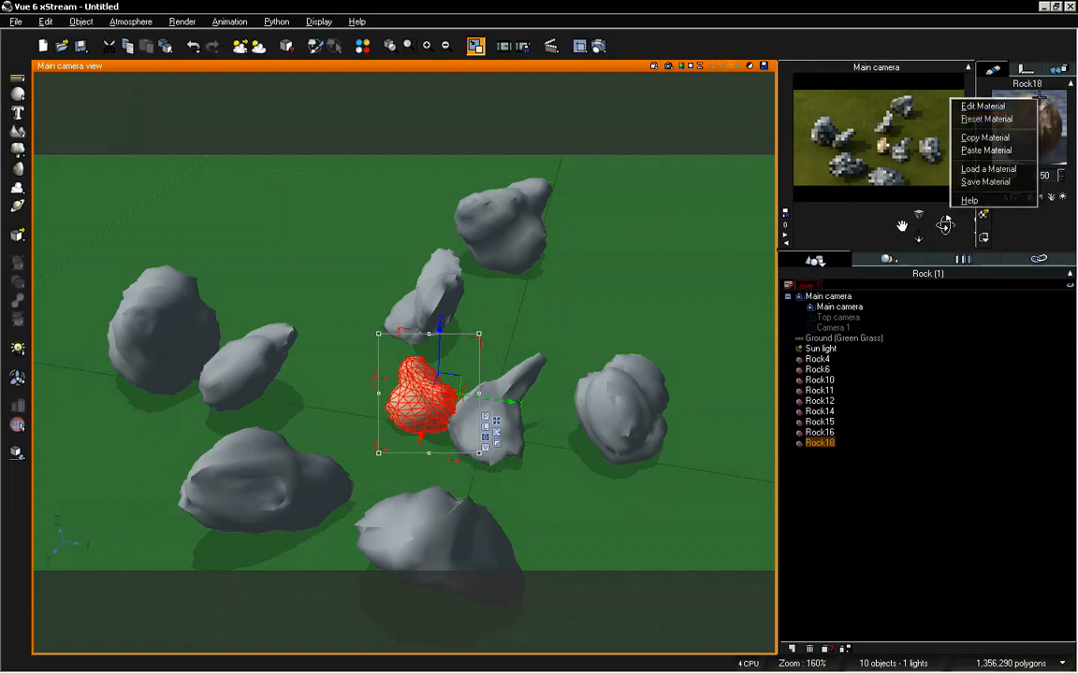
{"action": "left_click", "coordinate": [1024, 150]}
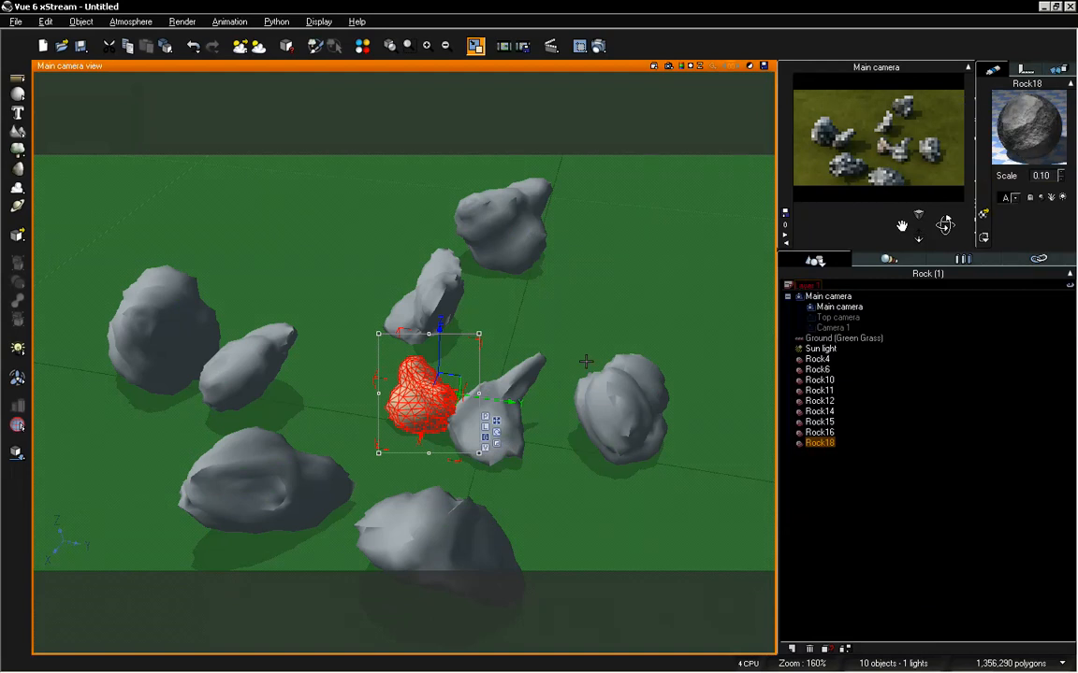
{"action": "left_click_drag", "start_coordinate": [491, 399], "coordinate": [434, 392]}
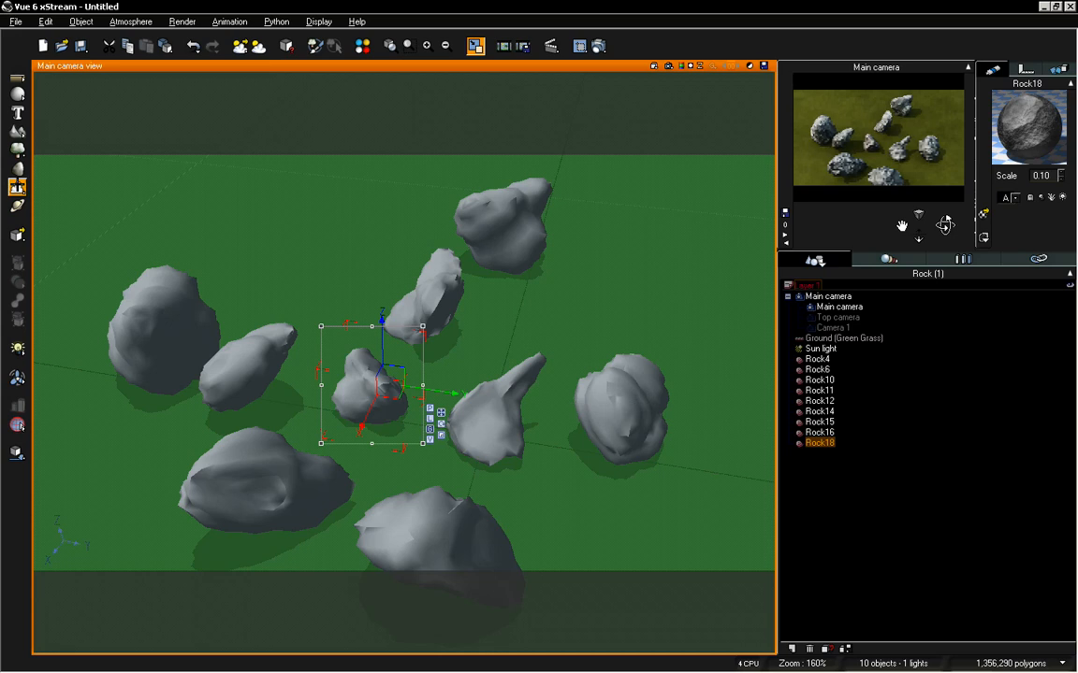
{"action": "left_click", "coordinate": [17, 168]}
{"action": "left_click_drag", "start_coordinate": [425, 428], "coordinate": [463, 327]}
{"action": "left_click_drag", "start_coordinate": [532, 296], "coordinate": [573, 302]}
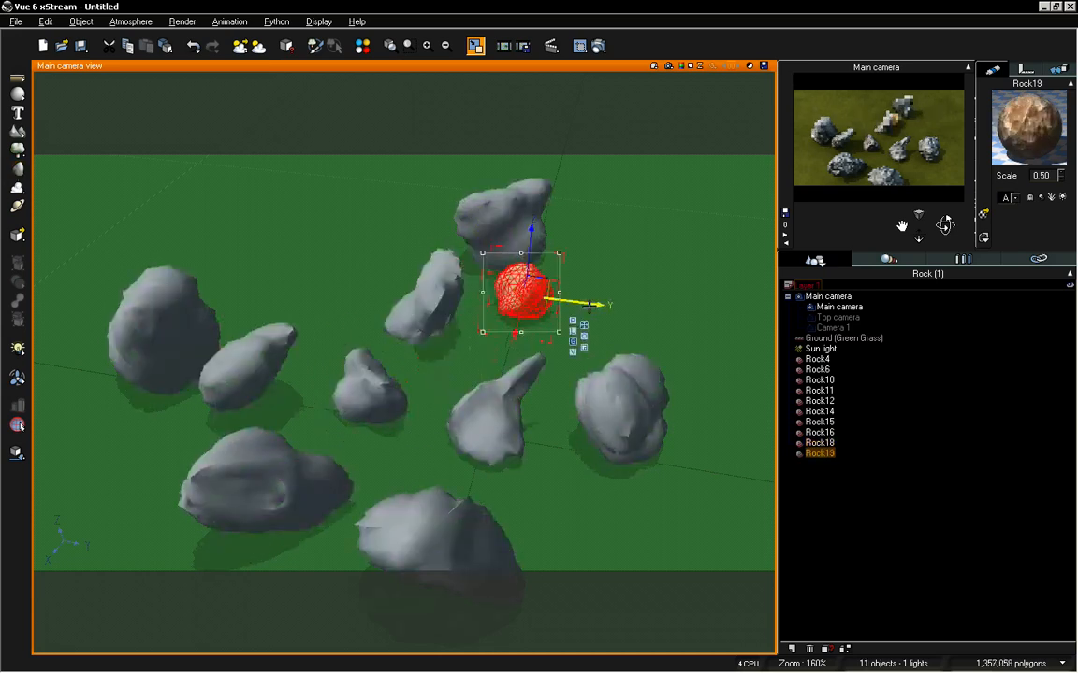
{"action": "right_click", "coordinate": [1019, 133]}
{"action": "left_click", "coordinate": [1009, 181]}
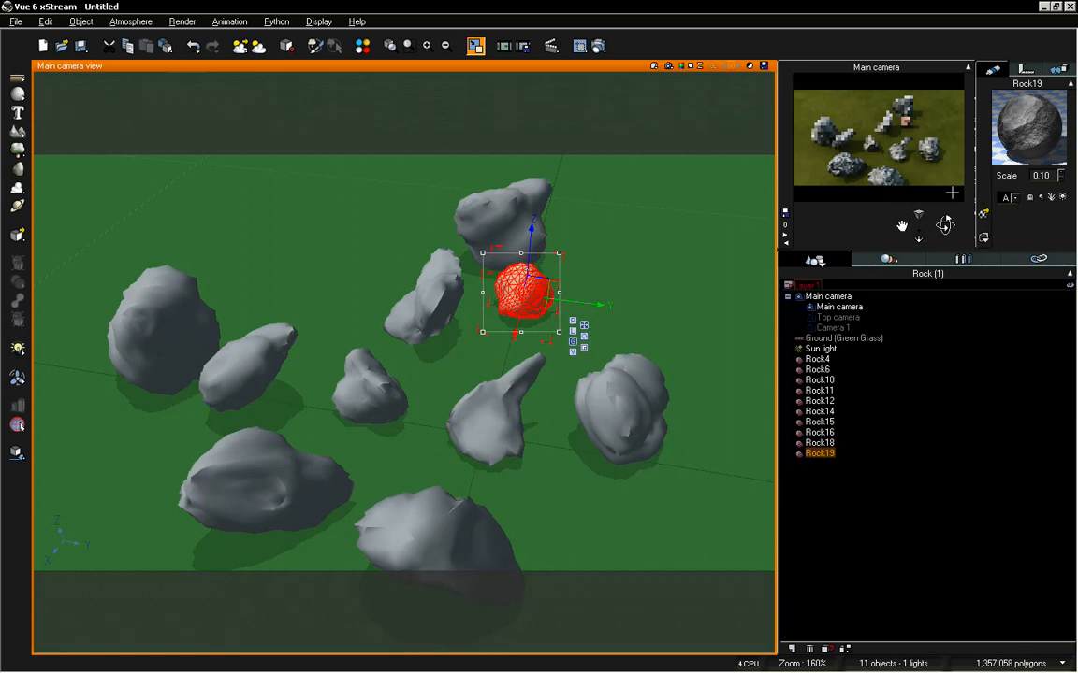
{"action": "key", "text": "Delete"}
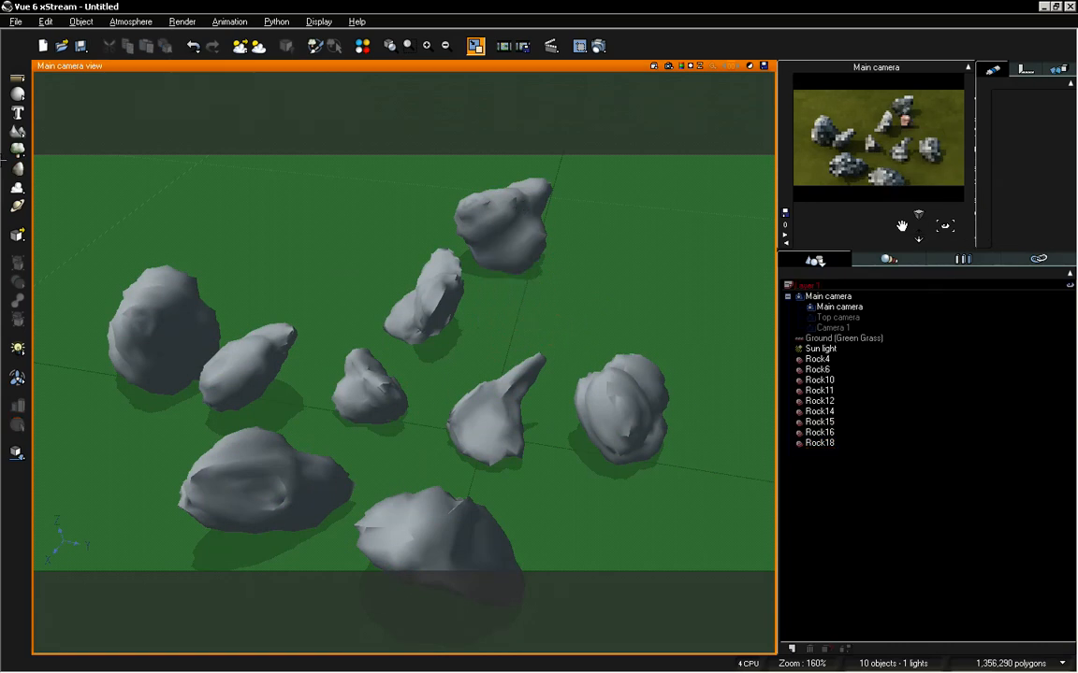
- Add a new rock, paste the copied grey material onto it, and move it behind the pointed Rock4, right of Rock6
{"action": "left_click", "coordinate": [17, 169]}
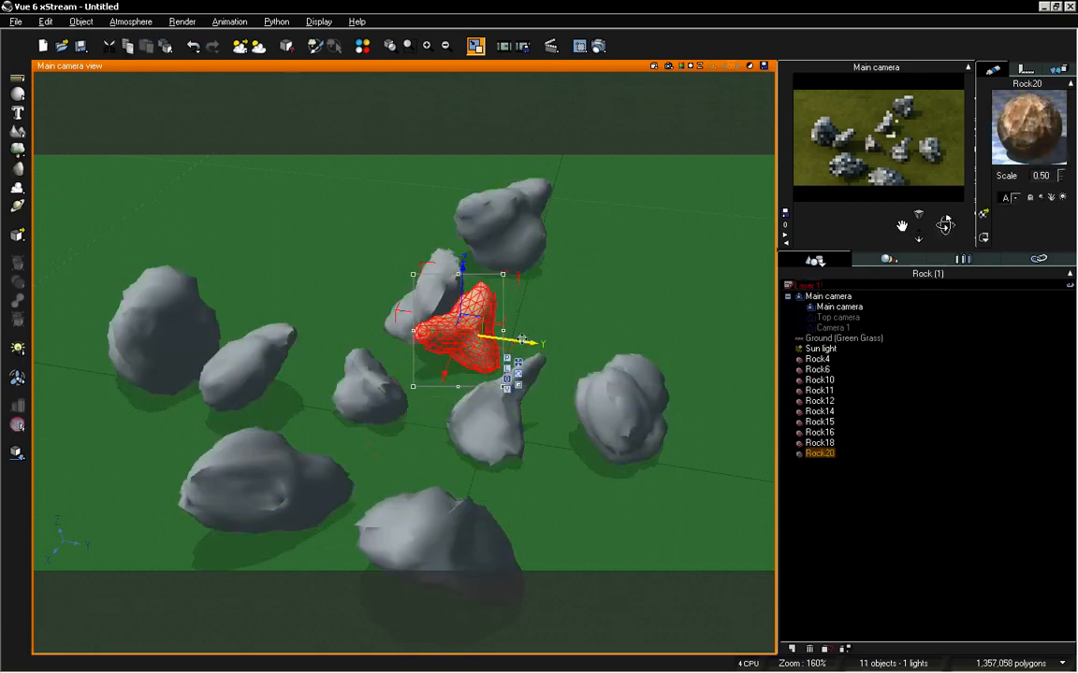
{"action": "right_click", "coordinate": [1006, 128]}
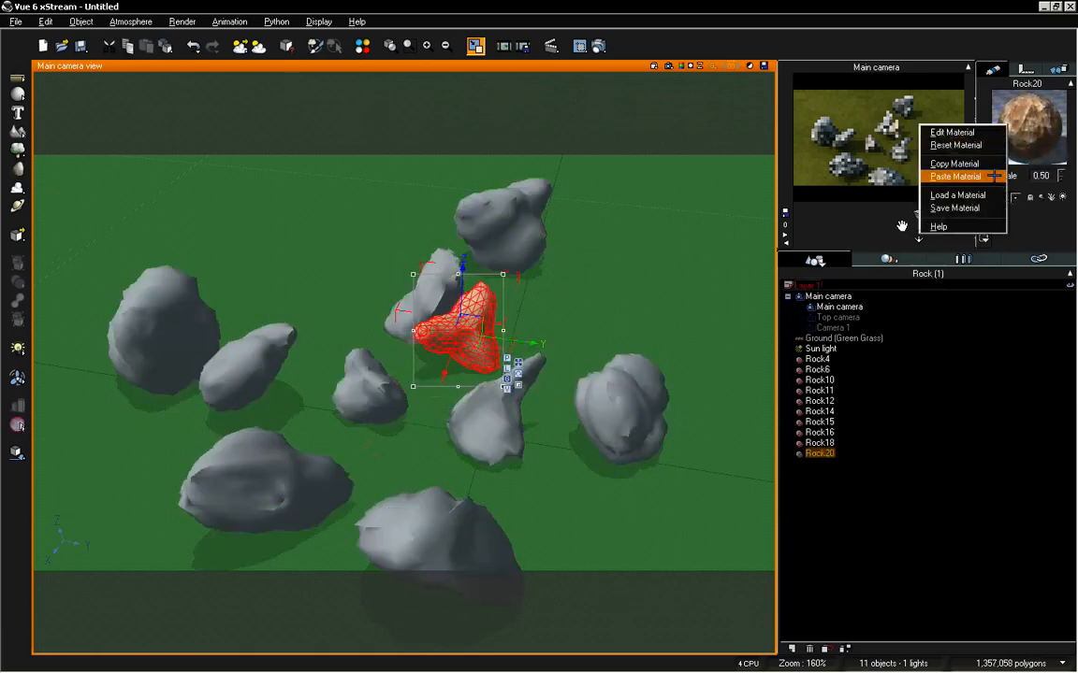
{"action": "left_click", "coordinate": [955, 176]}
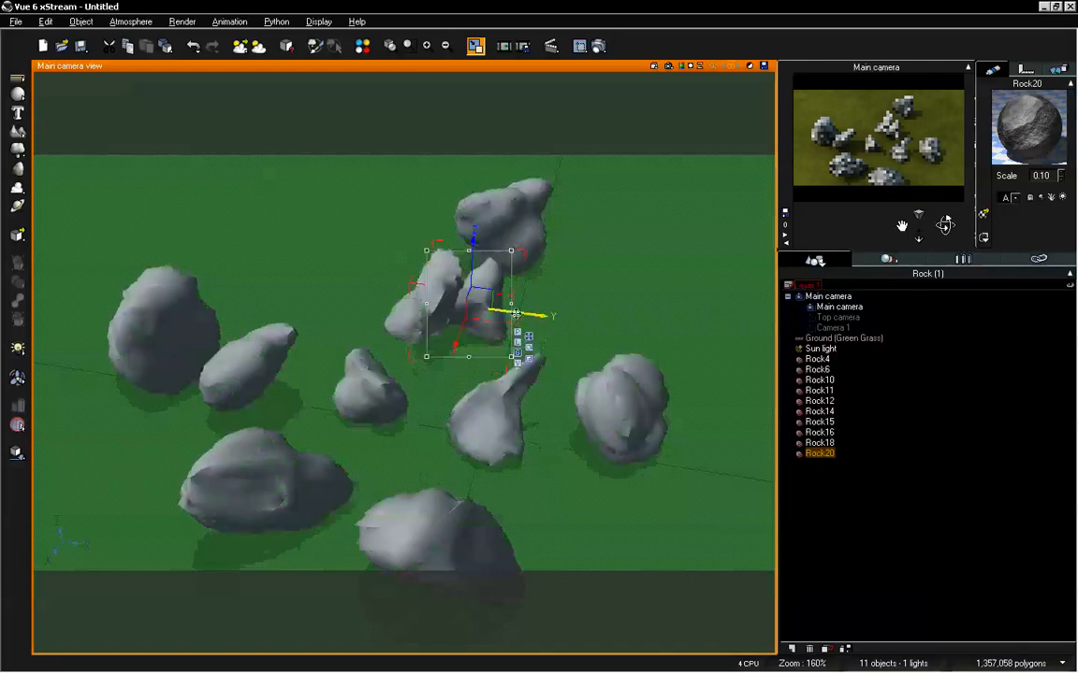
{"action": "left_click_drag", "start_coordinate": [449, 363], "coordinate": [660, 398]}
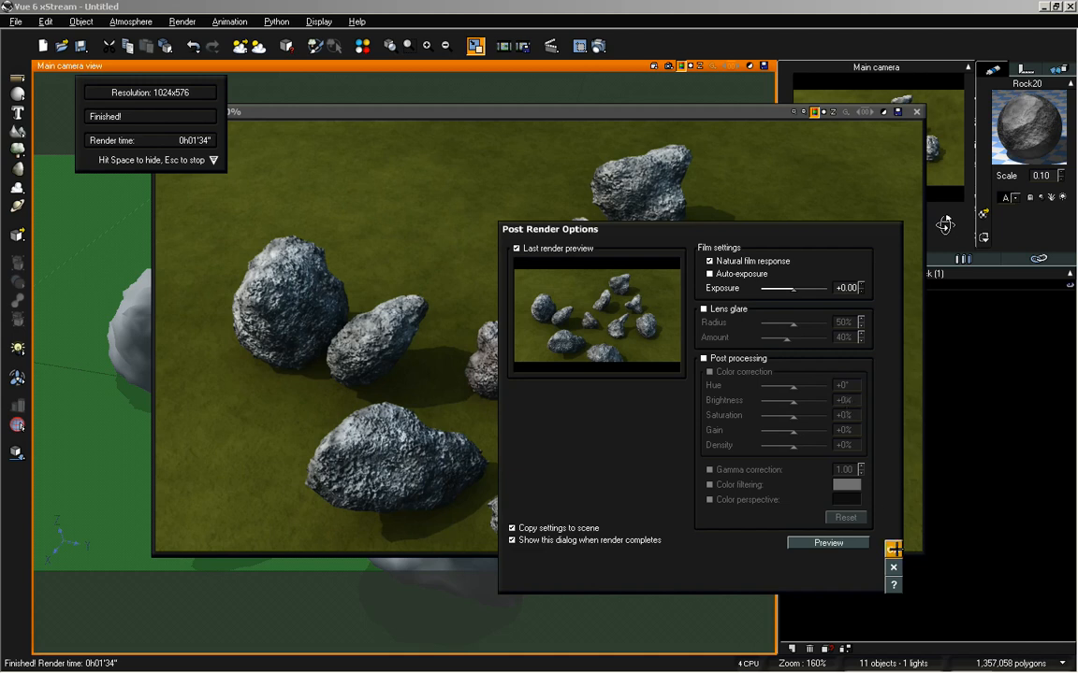
- Accept the post-render options and close the finished render of the rock group
{"action": "left_click", "coordinate": [893, 550]}
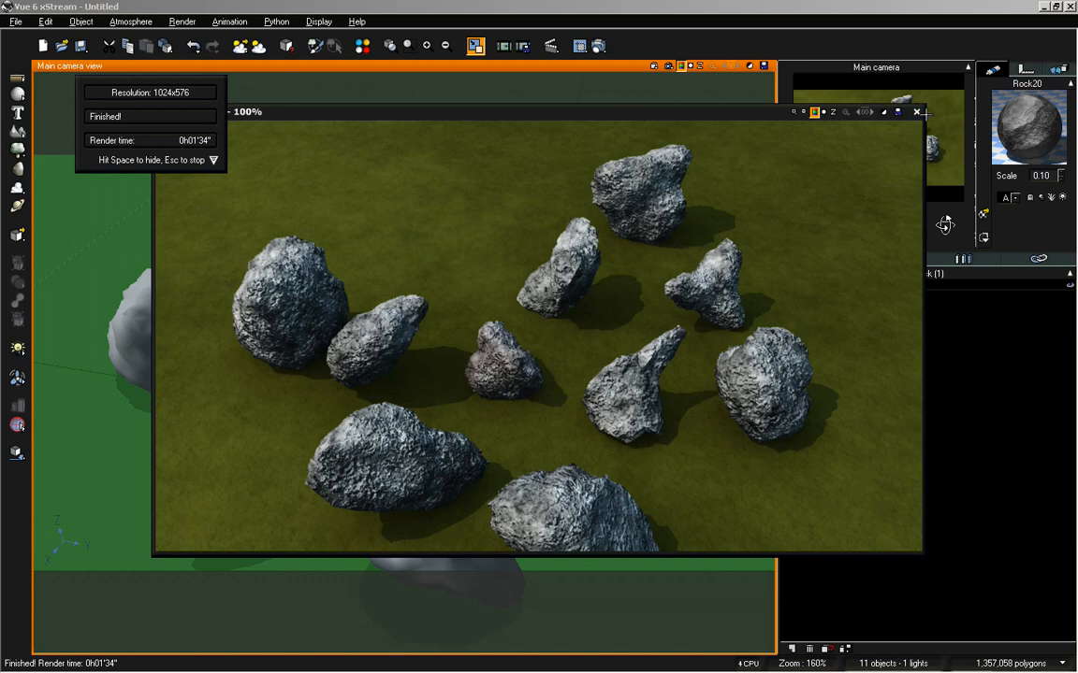
{"action": "left_click", "coordinate": [916, 111]}
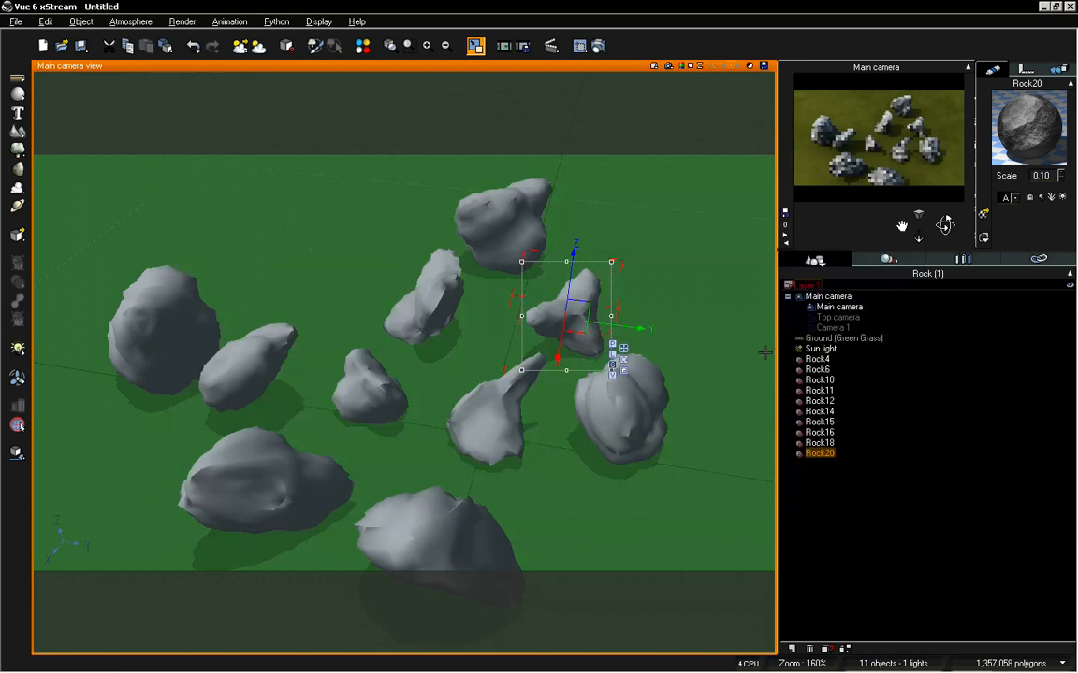
- Rename the material of Rock14, at the back of the group, to Rock Set 001_01
{"action": "left_click", "coordinate": [551, 238]}
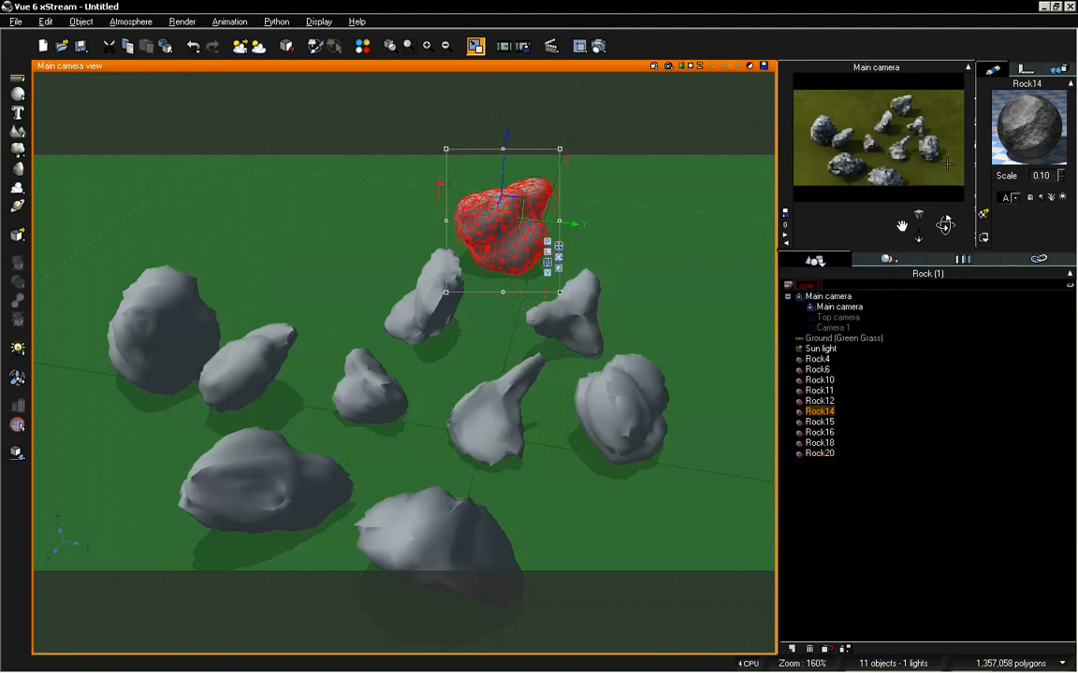
{"action": "double_click", "coordinate": [1015, 107]}
{"action": "left_click", "coordinate": [598, 110]}
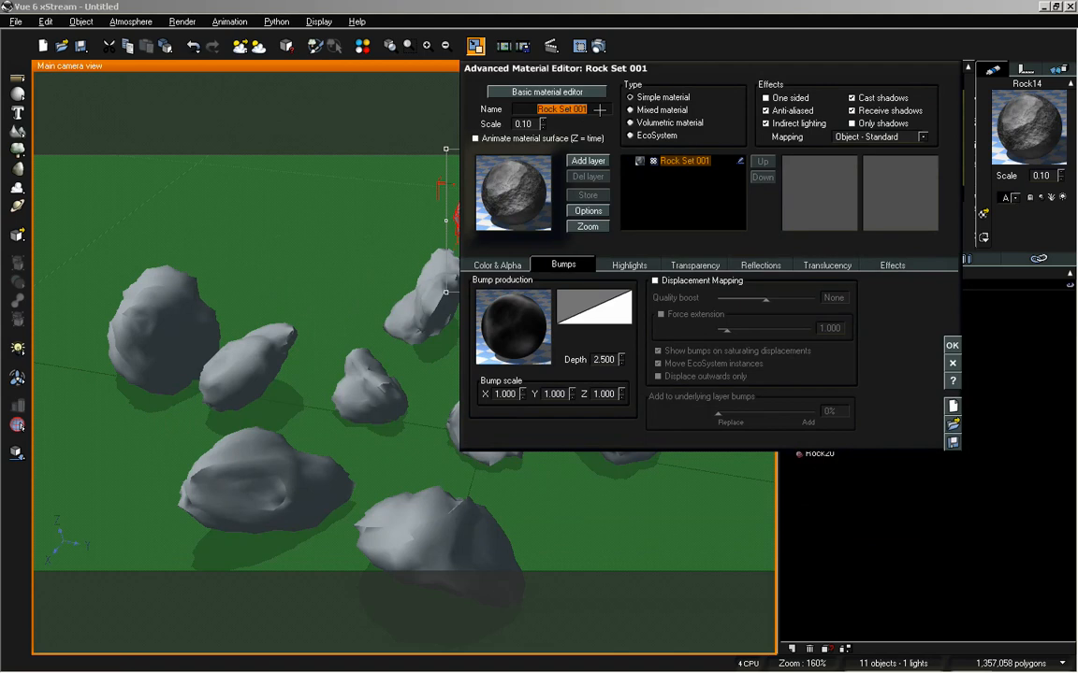
{"action": "double_click", "coordinate": [590, 109]}
{"action": "left_click", "coordinate": [592, 109]}
{"action": "type", "text": "_"}
{"action": "type", "text": "01"}
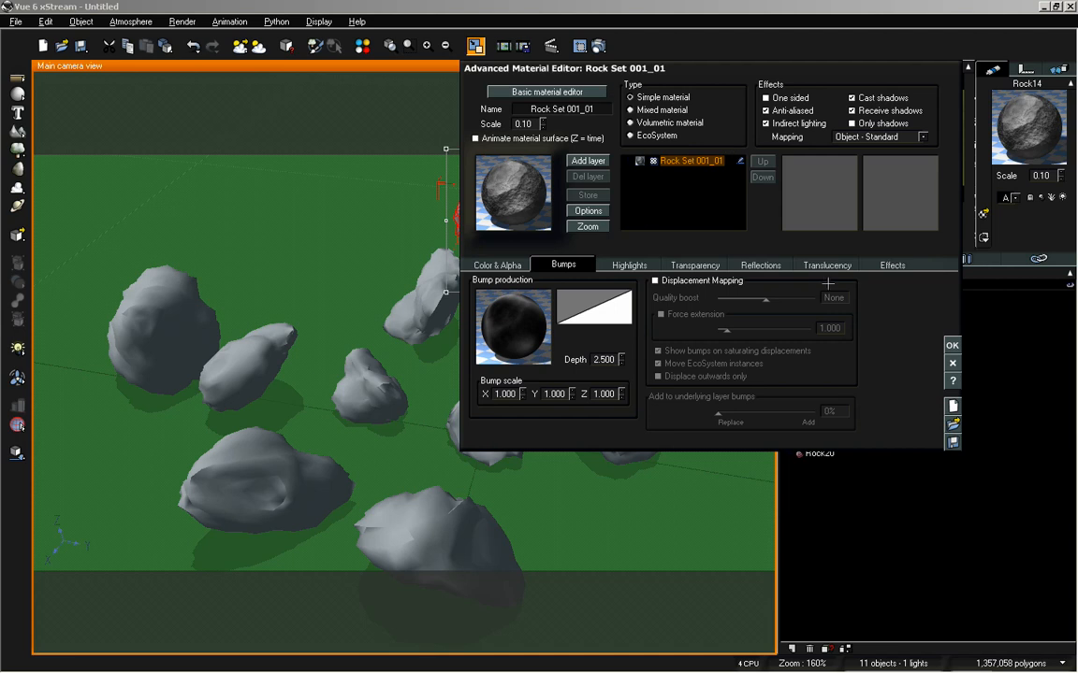
{"action": "left_click", "coordinate": [950, 361]}
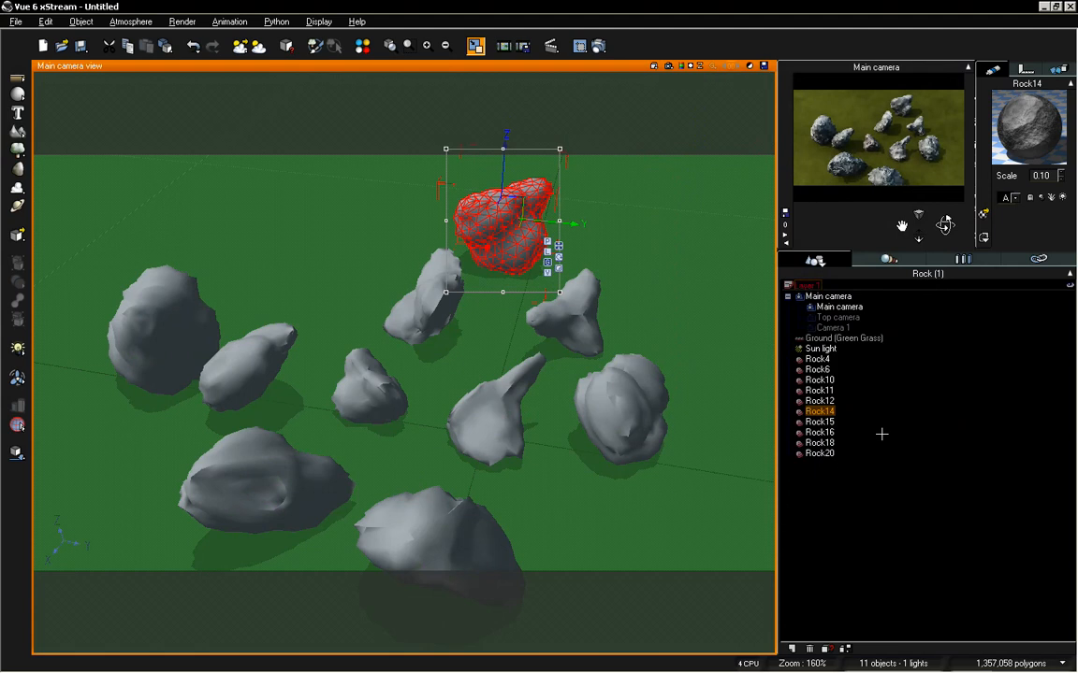
- Set the origin of Rock14's material to X .5, Y -25 and Z 20
{"action": "double_click", "coordinate": [1021, 113]}
{"action": "left_click_drag", "start_coordinate": [698, 69], "coordinate": [740, 114]}
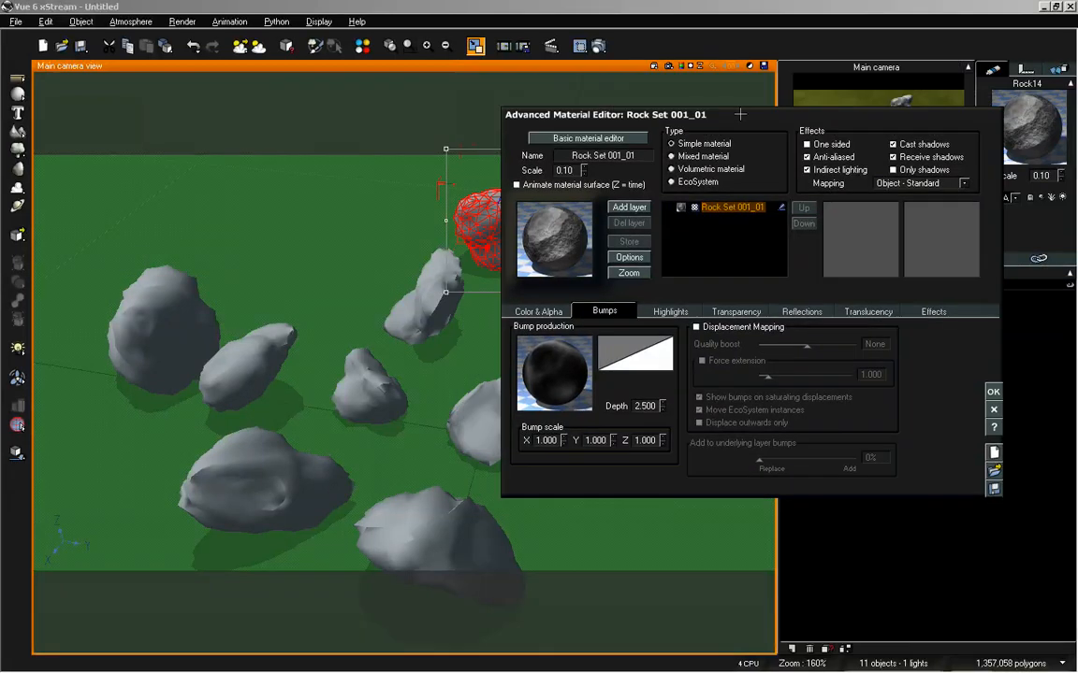
{"action": "left_click", "coordinate": [933, 311]}
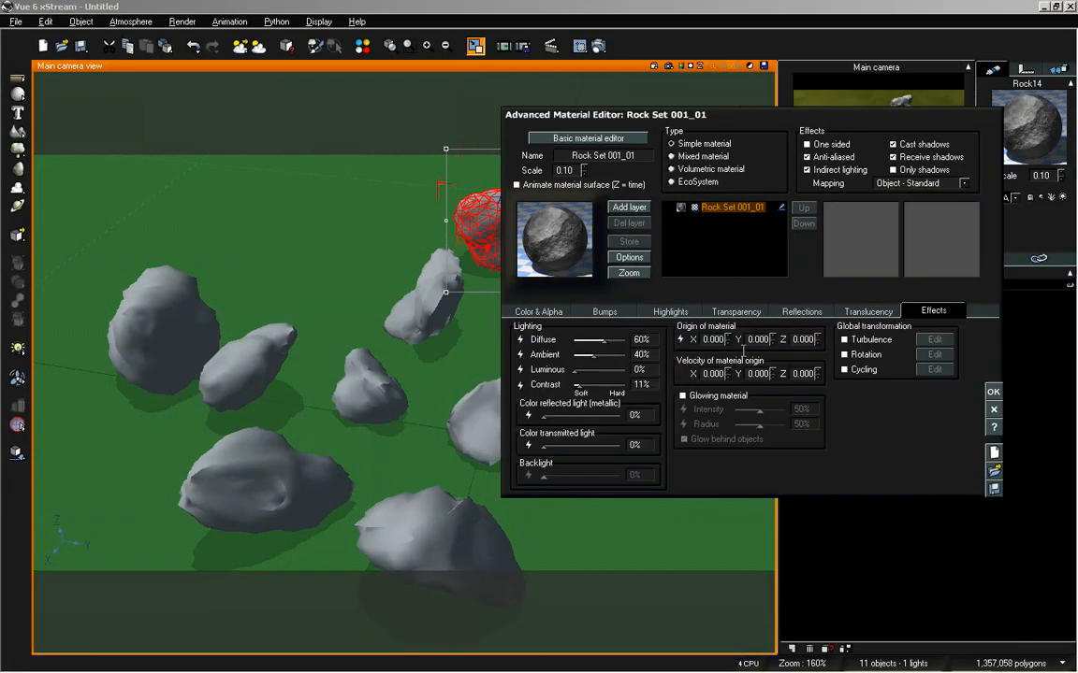
{"action": "double_click", "coordinate": [712, 340]}
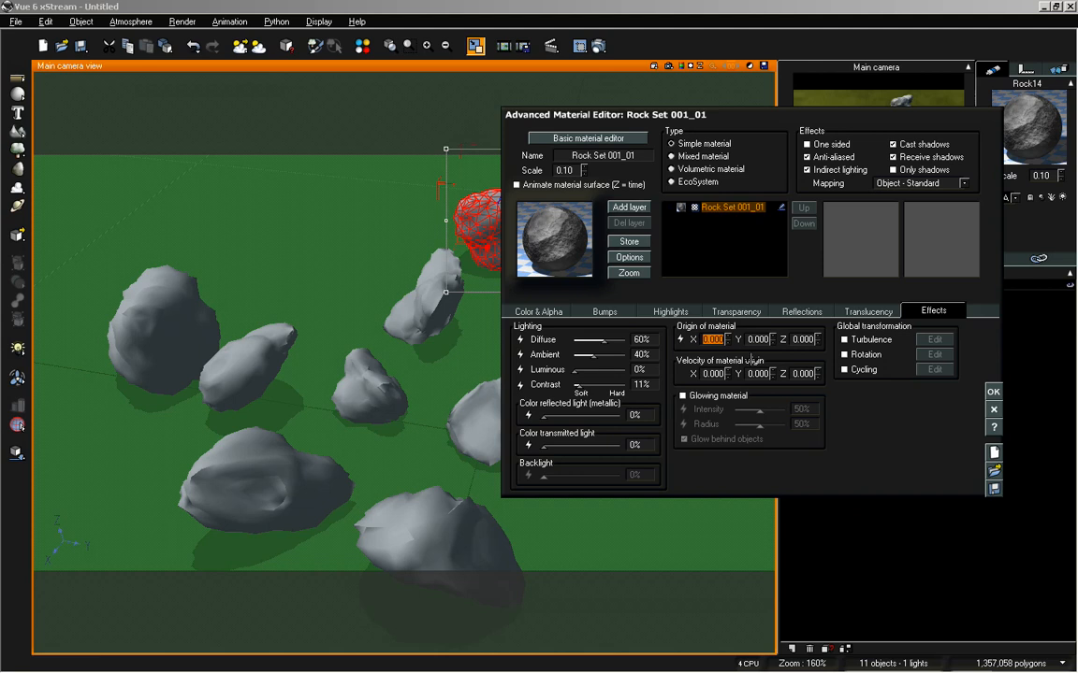
{"action": "type", "text": ".5"}
{"action": "double_click", "coordinate": [802, 339]}
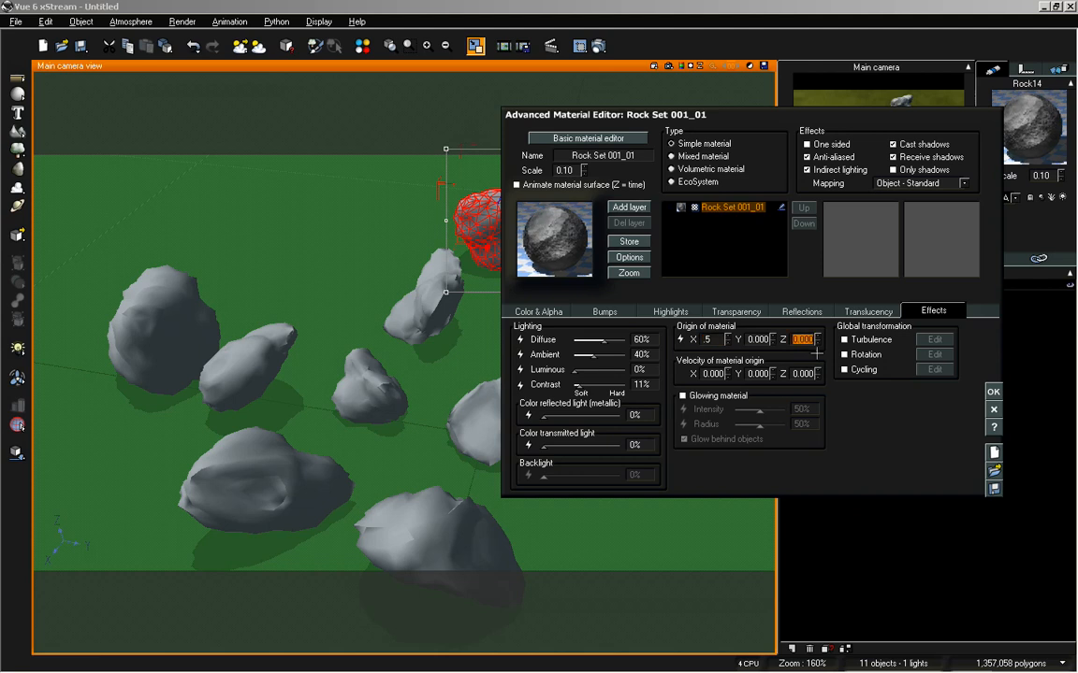
{"action": "type", "text": "20"}
{"action": "double_click", "coordinate": [750, 340]}
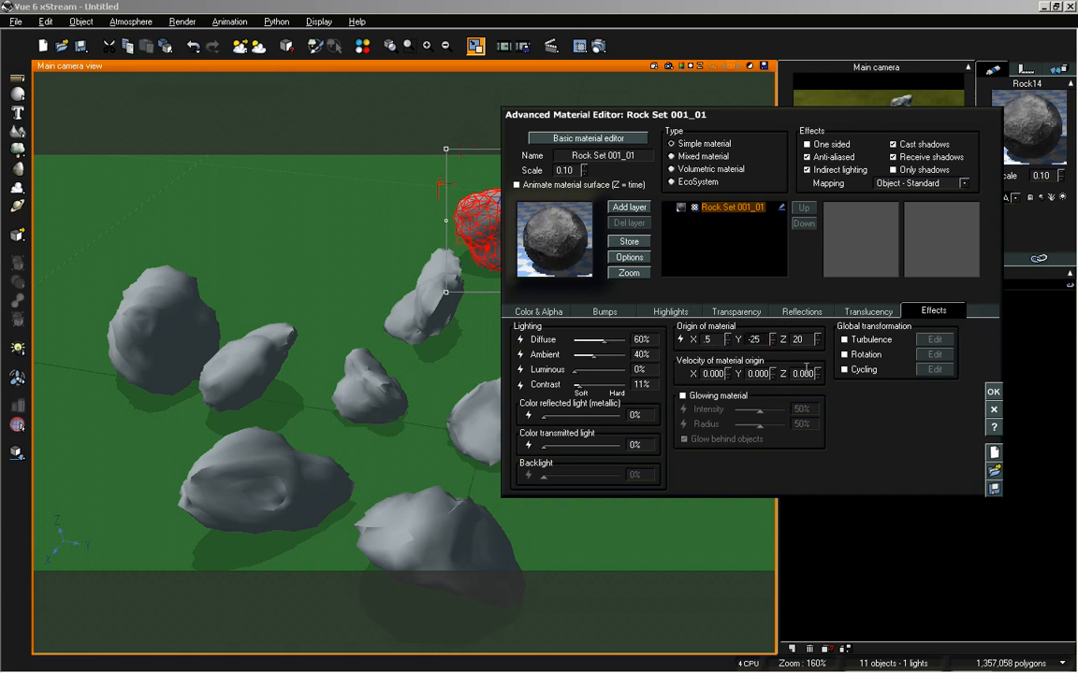
{"action": "type", "text": "-25"}
{"action": "double_click", "coordinate": [754, 340]}
{"action": "left_click", "coordinate": [994, 393]}
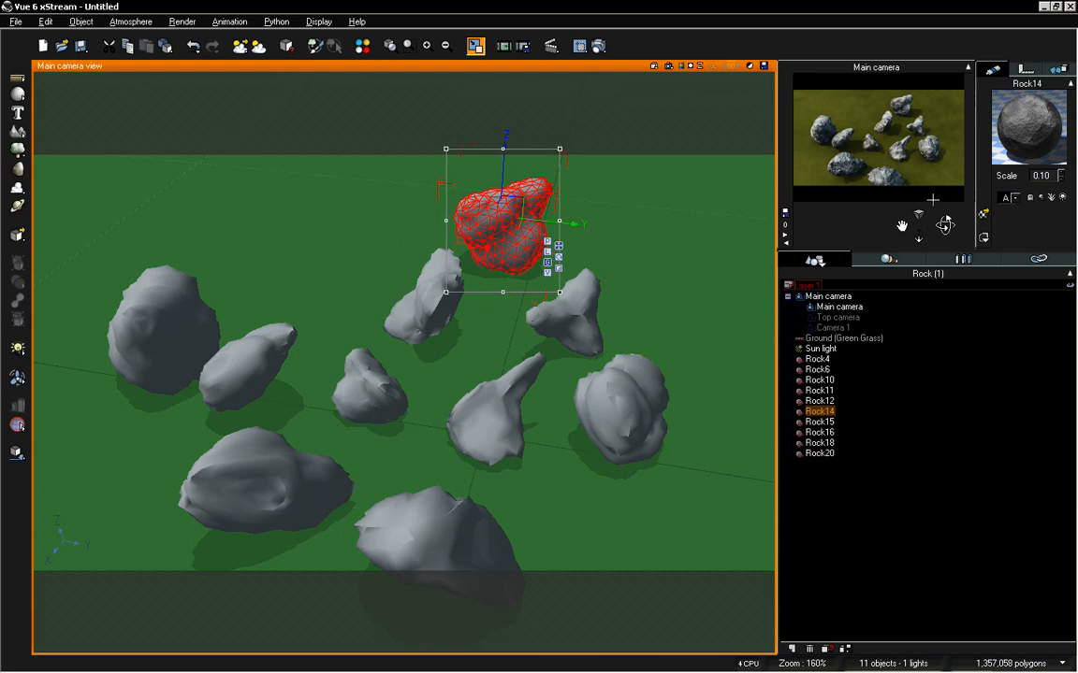
- Examine the decimation and dynamic subdivision options in the polygon mesh settings of Rock10
{"action": "left_click_drag", "start_coordinate": [945, 225], "coordinate": [964, 207]}
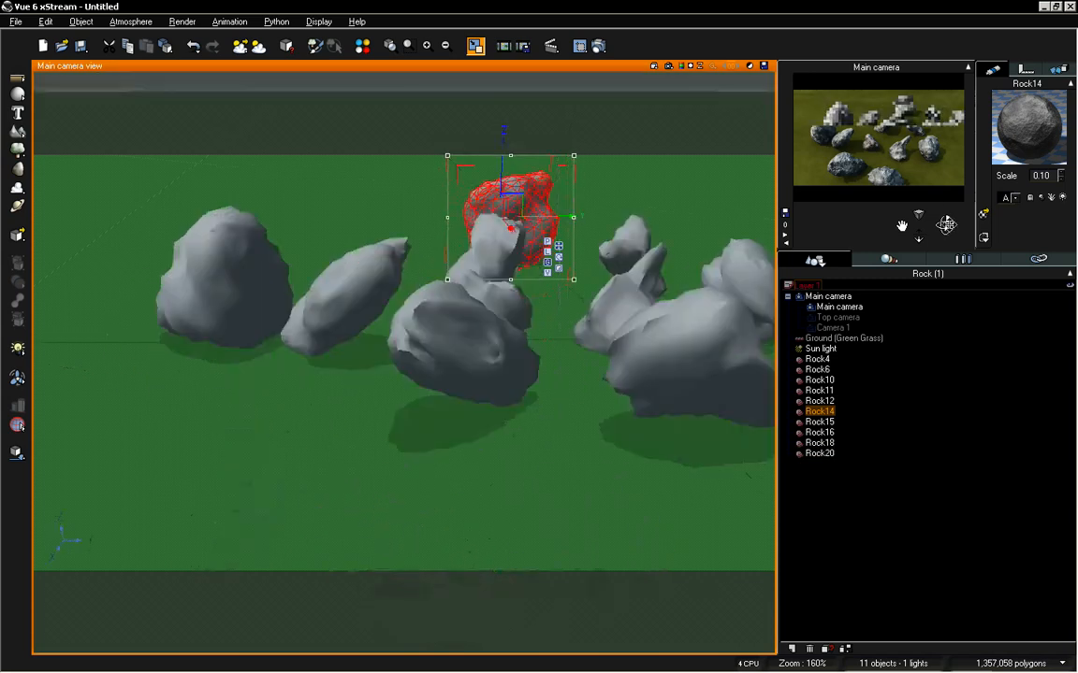
{"action": "left_click_drag", "start_coordinate": [902, 223], "coordinate": [902, 224]}
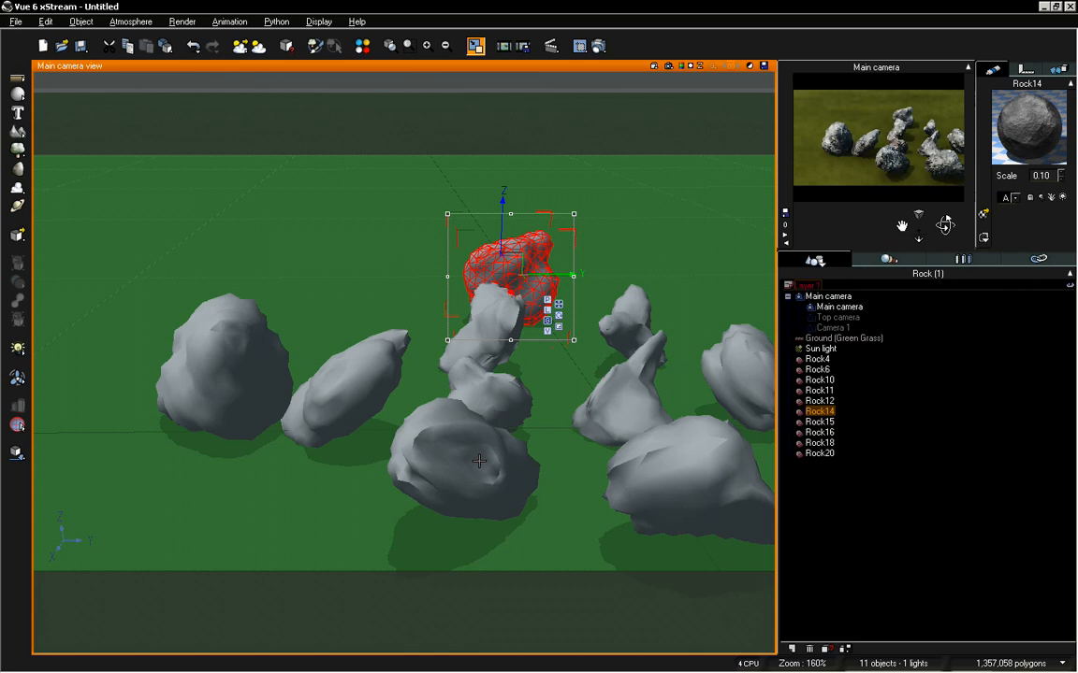
{"action": "double_click", "coordinate": [478, 460]}
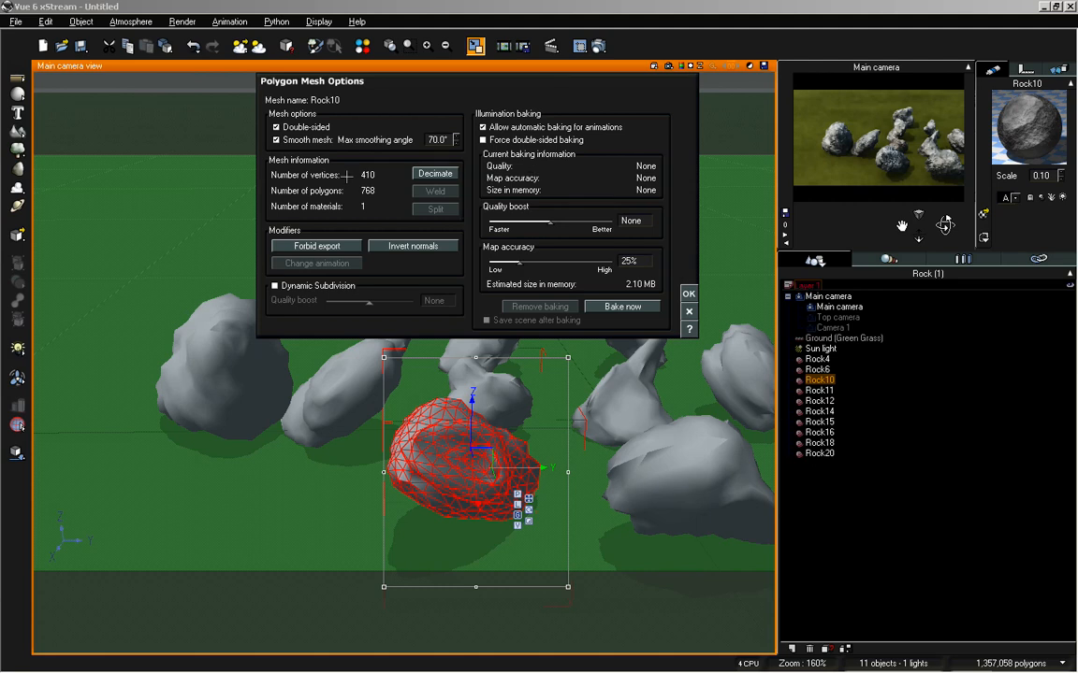
{"action": "left_click", "coordinate": [435, 174]}
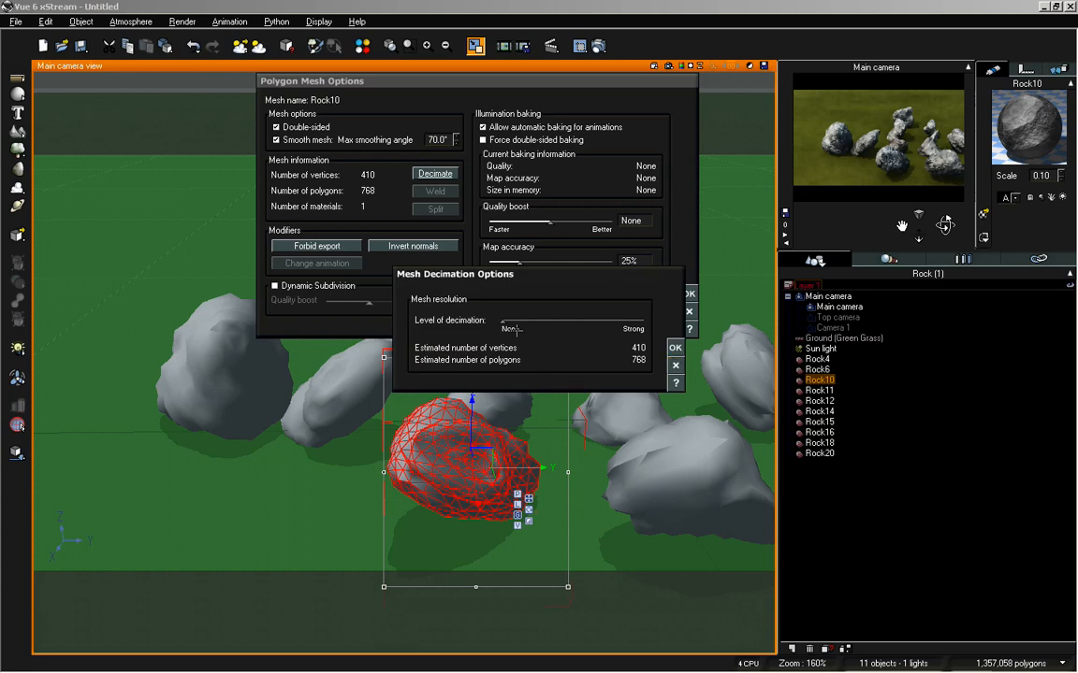
{"action": "left_click", "coordinate": [681, 366]}
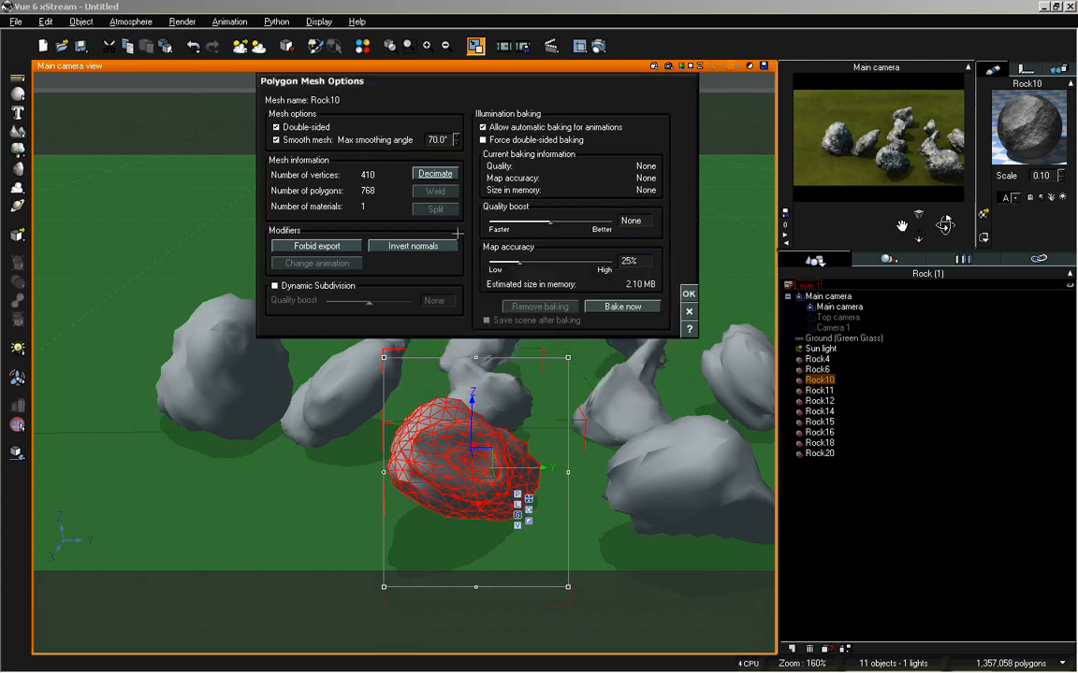
{"action": "left_click", "coordinate": [326, 286]}
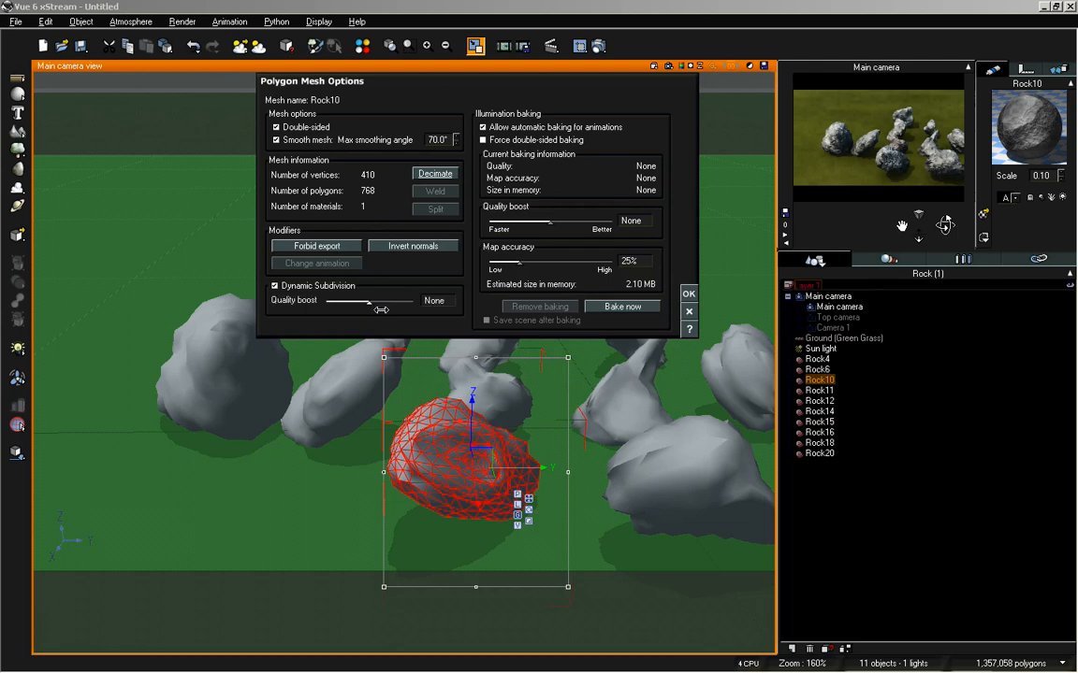
{"action": "left_click", "coordinate": [323, 286]}
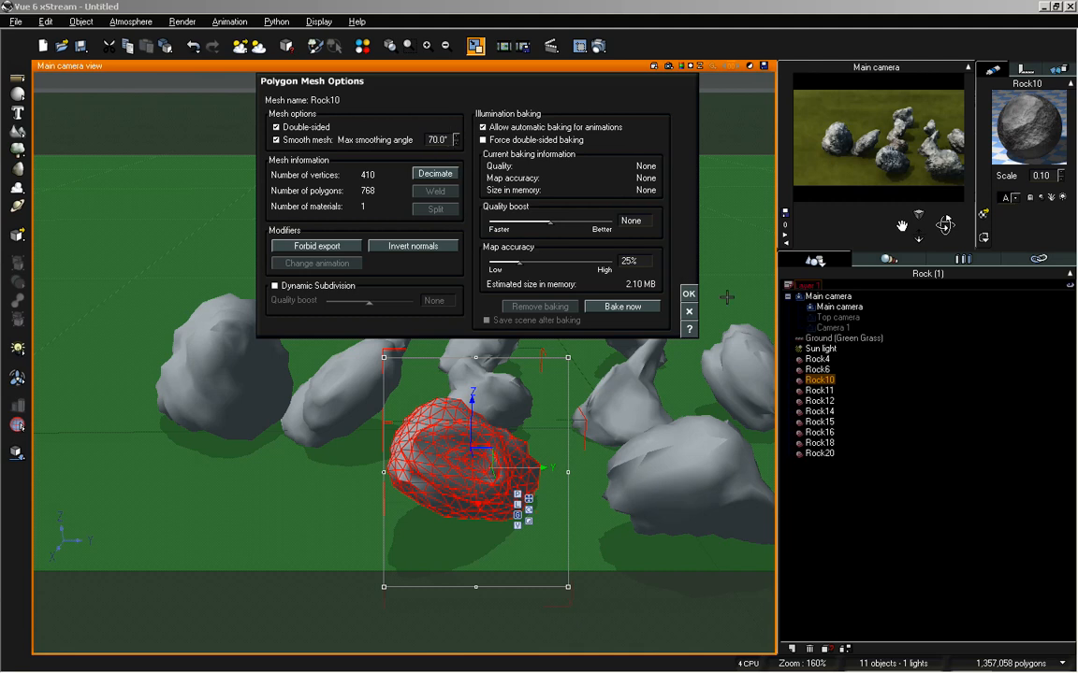
{"action": "left_click", "coordinate": [689, 293]}
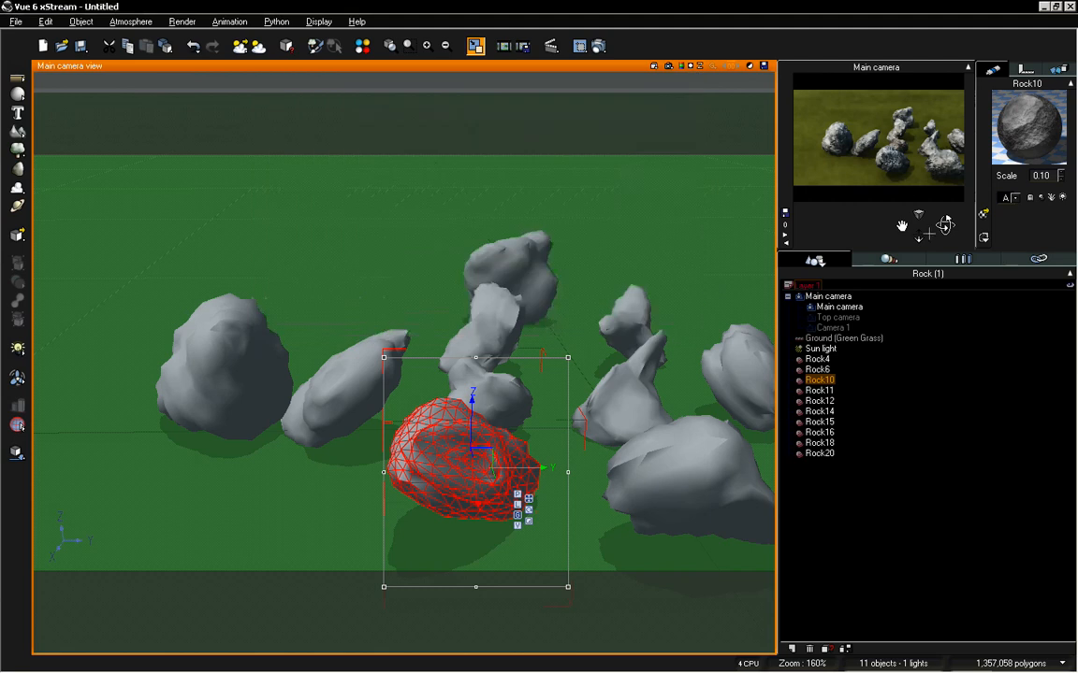
- Set the maximum smoothing angle of Rock6's mesh to 82°
{"action": "mouse_move", "coordinate": [919, 239]}
{"action": "left_mouse_down"}
{"action": "mouse_move", "coordinate": [920, 211]}
{"action": "mouse_move", "coordinate": [902, 227]}
{"action": "left_mouse_up"}
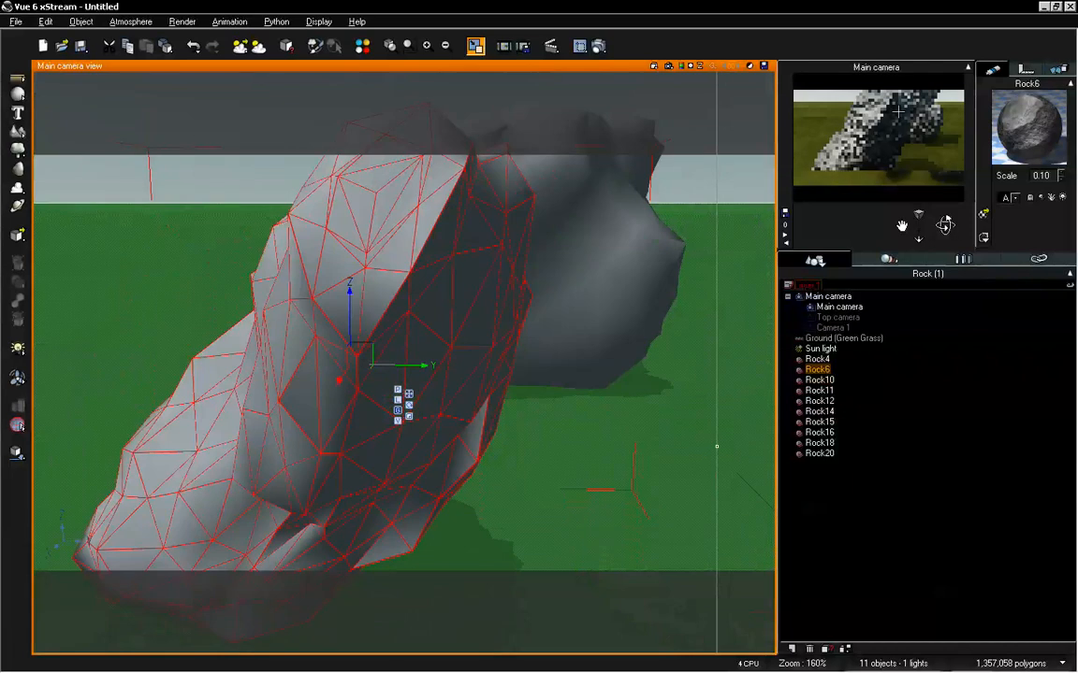
{"action": "double_click", "coordinate": [487, 262]}
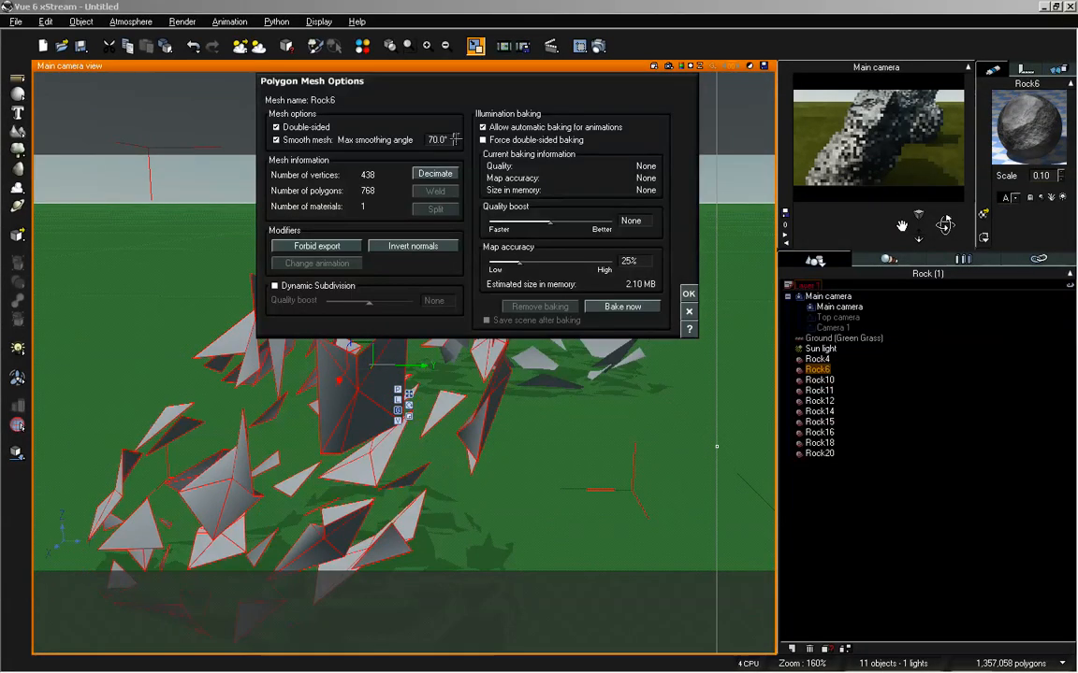
{"action": "left_click_drag", "start_coordinate": [458, 139], "coordinate": [462, 140]}
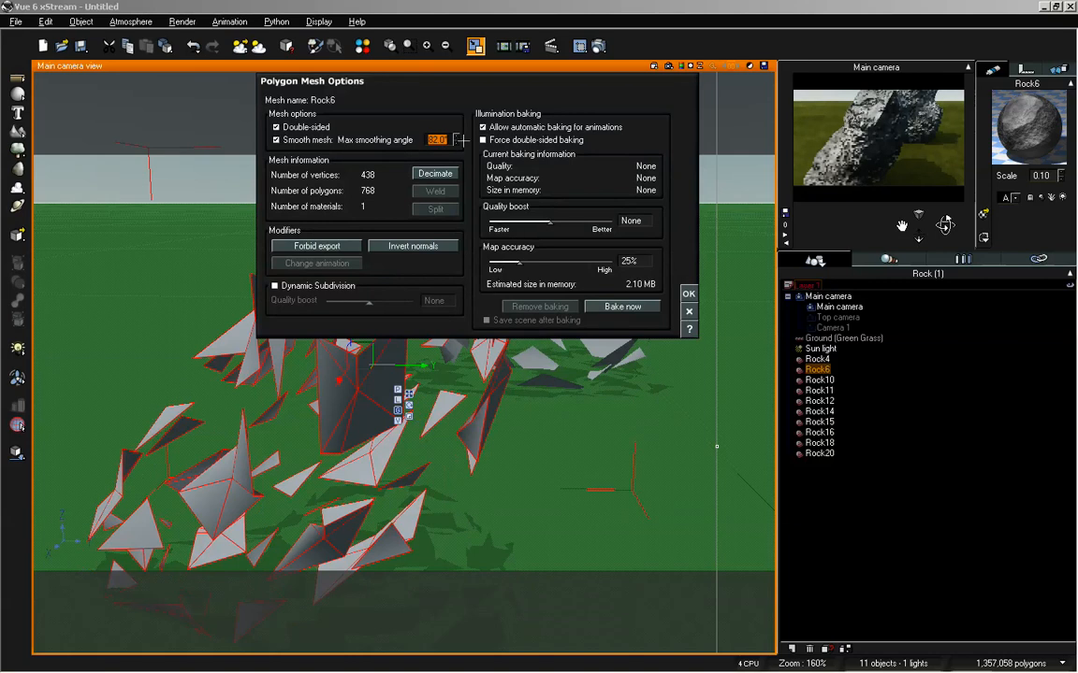
{"action": "left_click", "coordinate": [688, 293]}
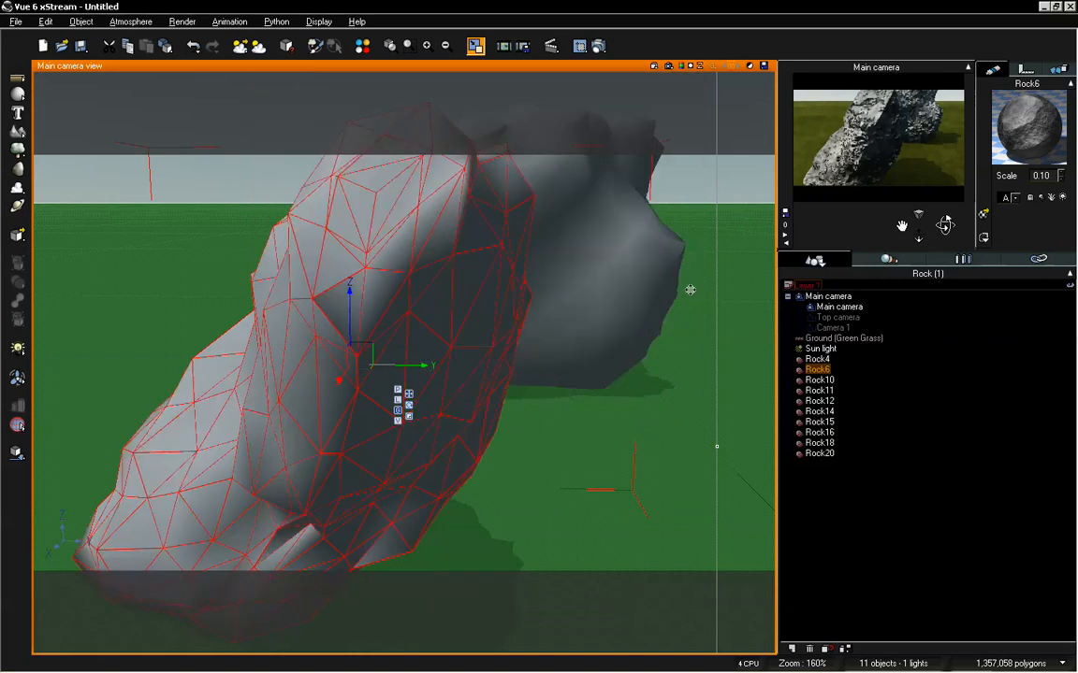
- Try a maximum smoothing angle of 49° on Rock6's mesh
{"action": "double_click", "coordinate": [412, 184]}
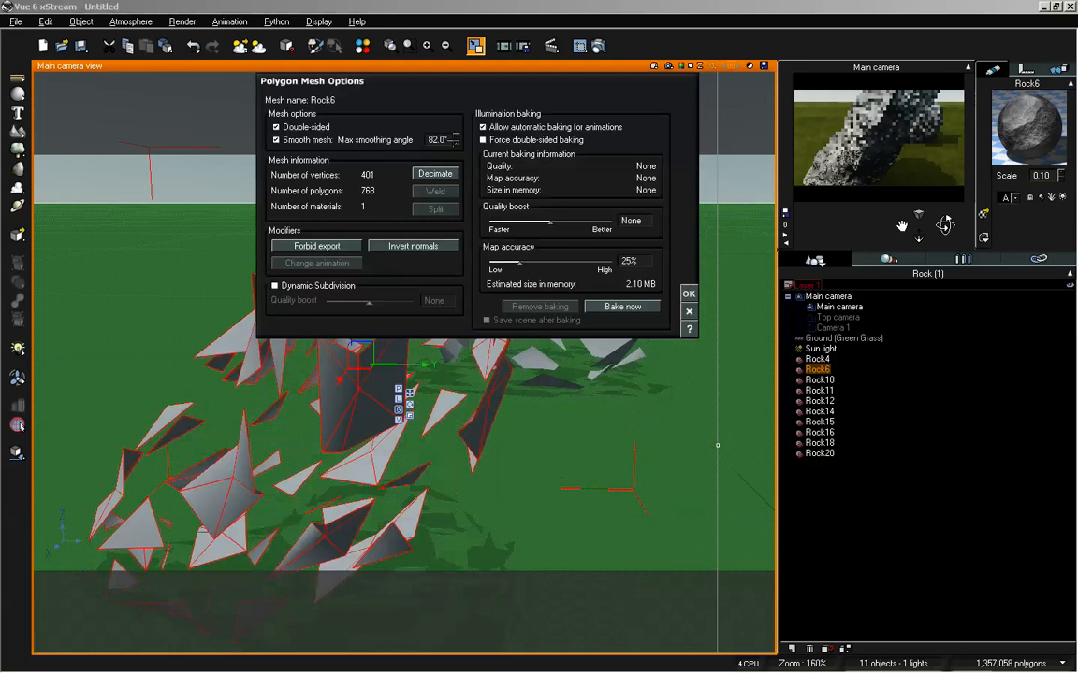
{"action": "left_click_drag", "start_coordinate": [455, 142], "coordinate": [456, 145]}
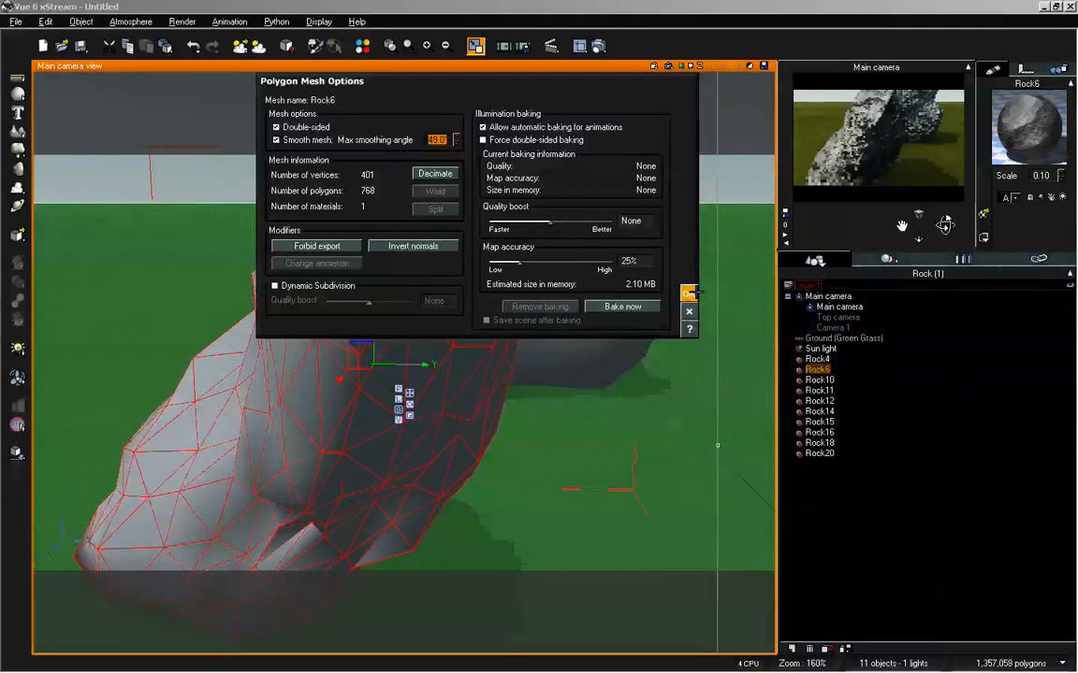
{"action": "left_click", "coordinate": [688, 293]}
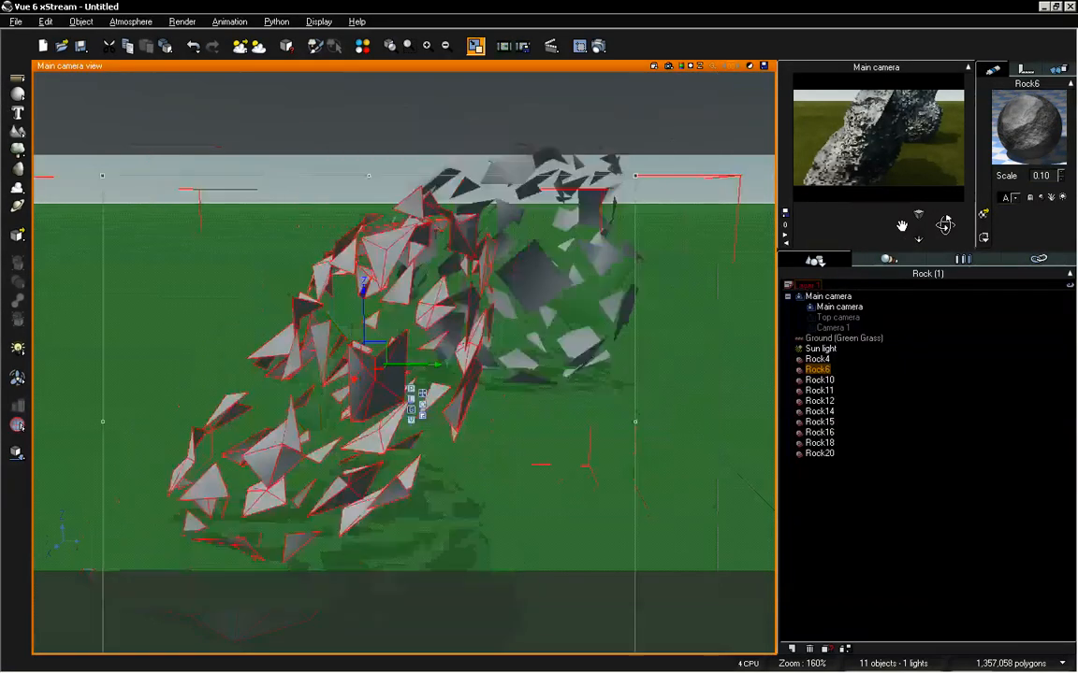
- Lower the maximum smoothing angle of Rock6's mesh to 15°
{"action": "left_click_drag", "start_coordinate": [918, 226], "coordinate": [918, 239]}
{"action": "double_click", "coordinate": [393, 297]}
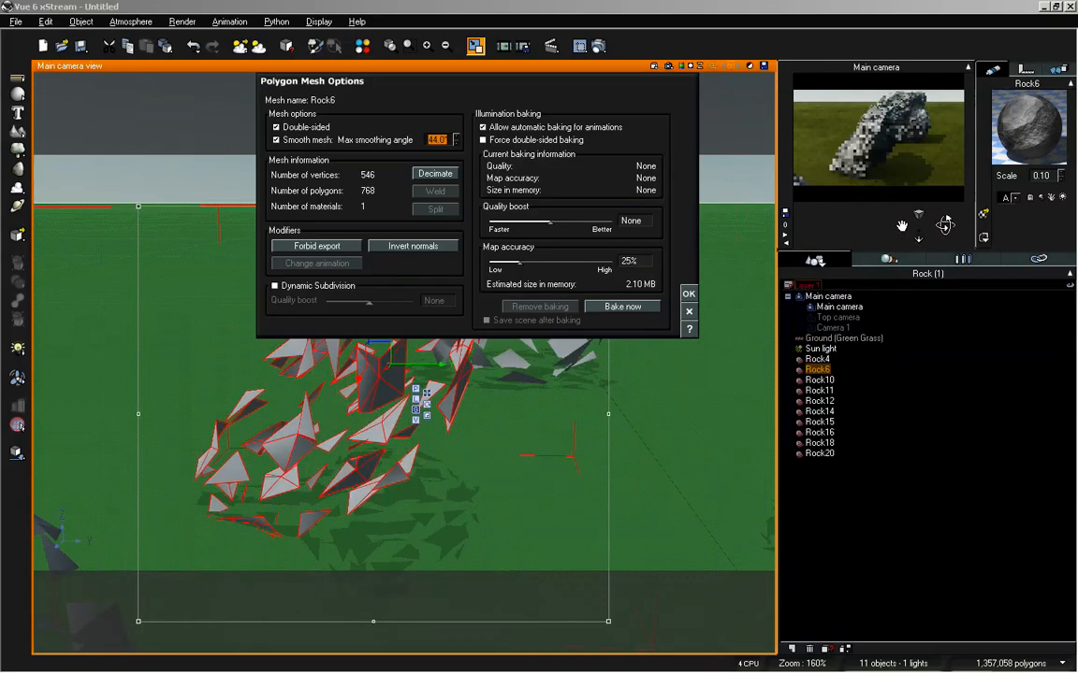
{"action": "left_click_drag", "start_coordinate": [456, 141], "coordinate": [457, 169]}
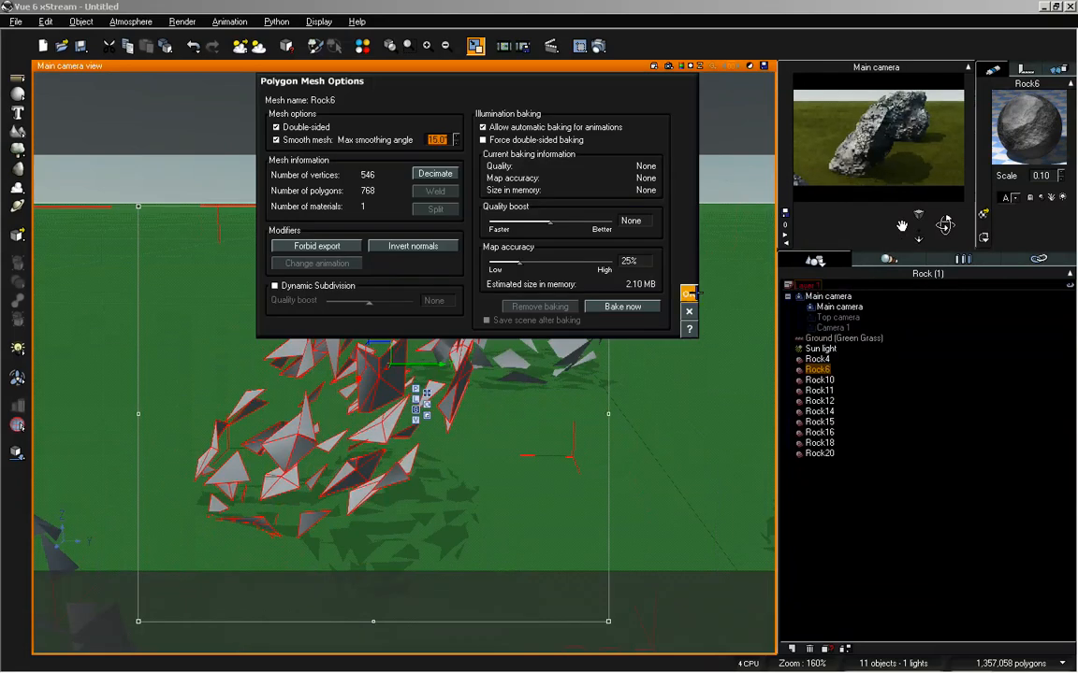
{"action": "left_click", "coordinate": [688, 293]}
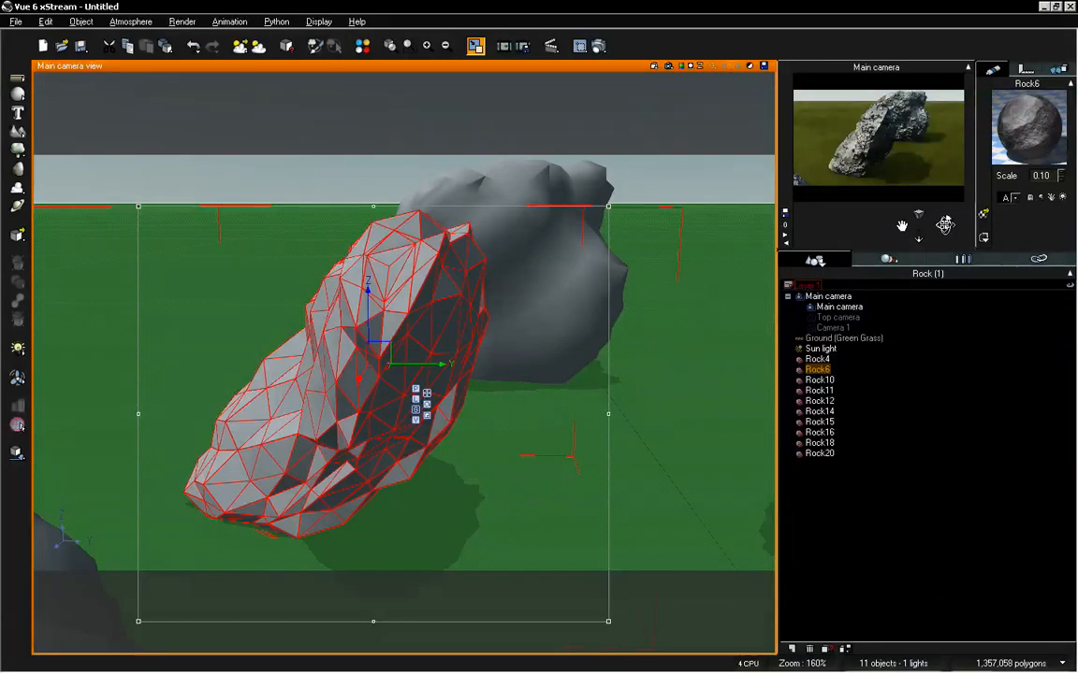
- Examine Rock6's surface up close from several sides, and the whole group of rocks from different angles
{"action": "left_click_drag", "start_coordinate": [945, 225], "coordinate": [956, 234]}
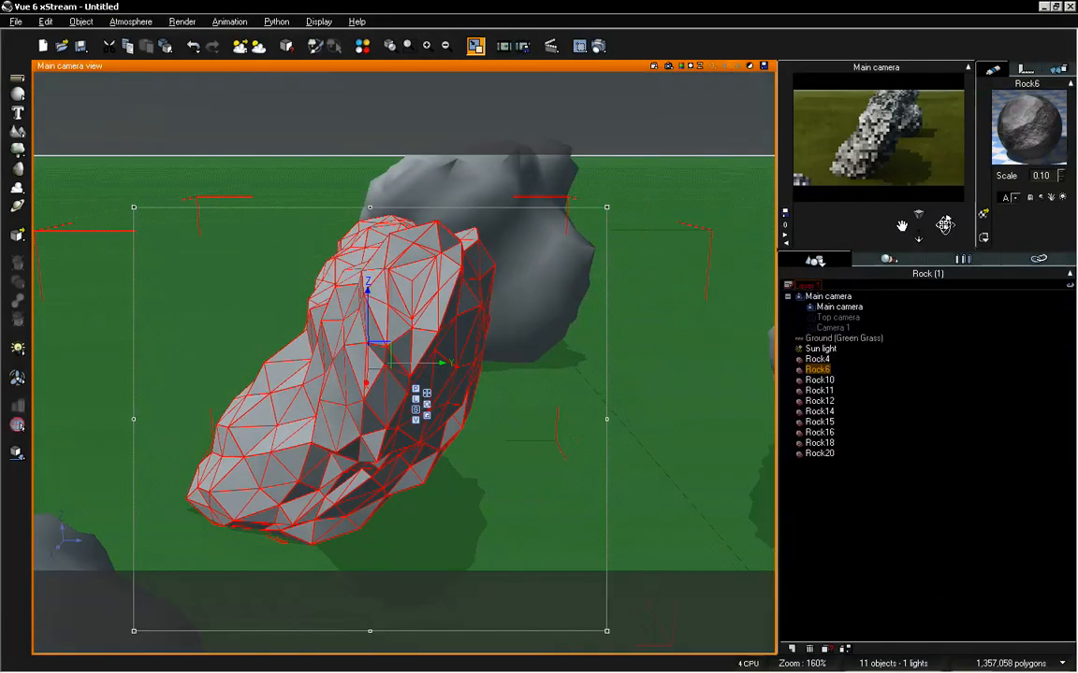
{"action": "left_click_drag", "start_coordinate": [919, 235], "coordinate": [921, 236]}
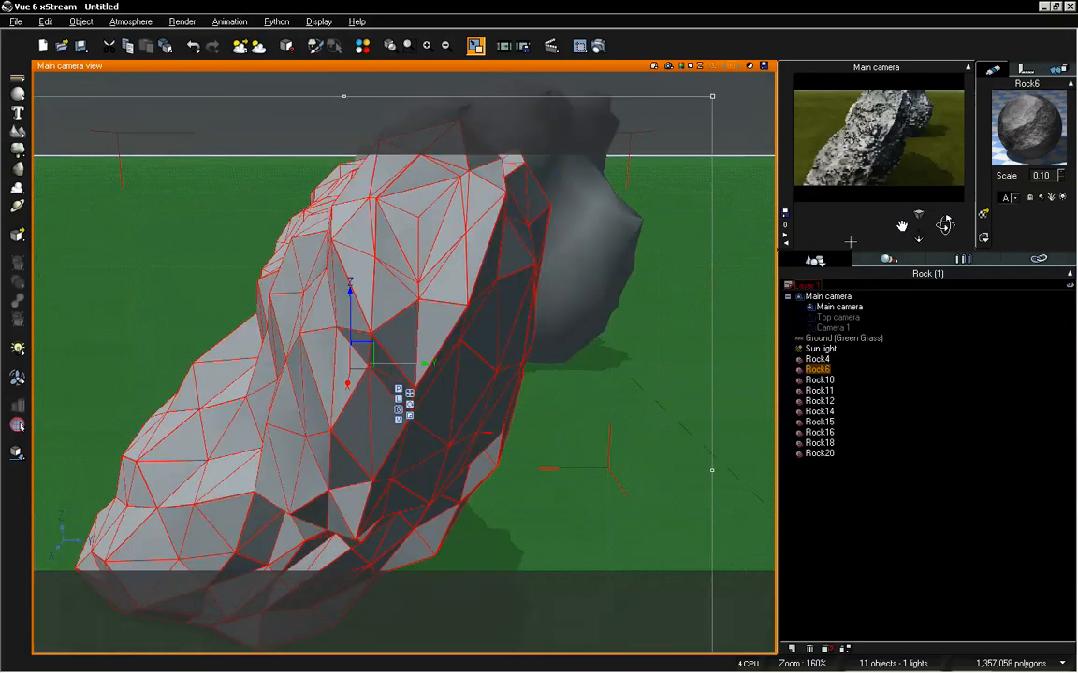
{"action": "left_click_drag", "start_coordinate": [944, 224], "coordinate": [941, 228]}
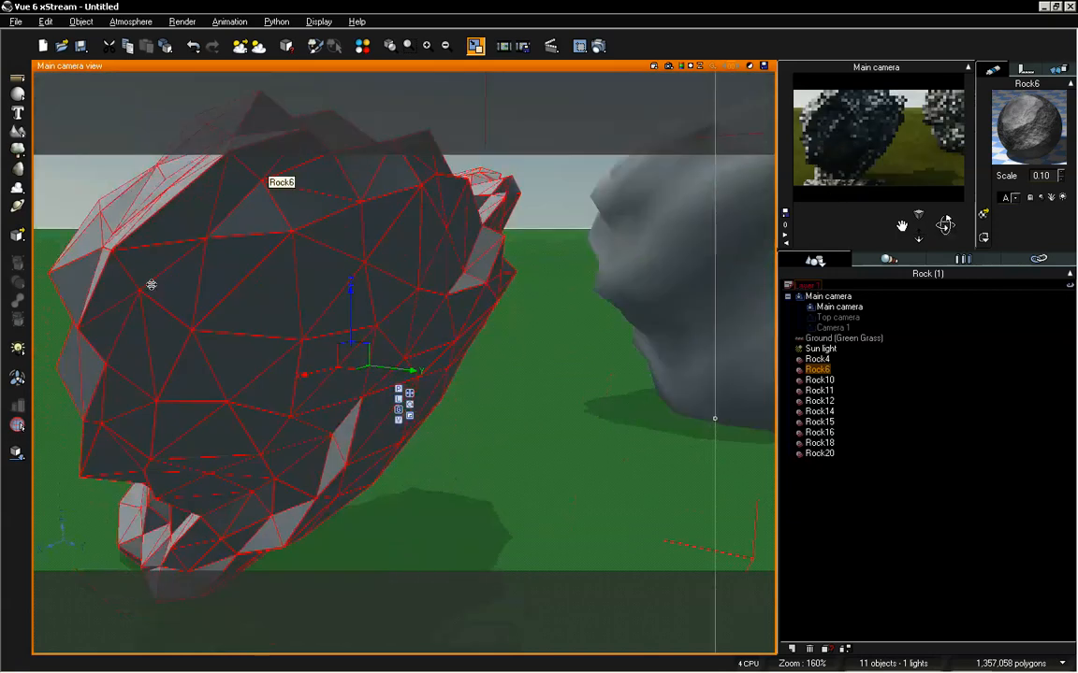
{"action": "left_click_drag", "start_coordinate": [945, 225], "coordinate": [943, 226]}
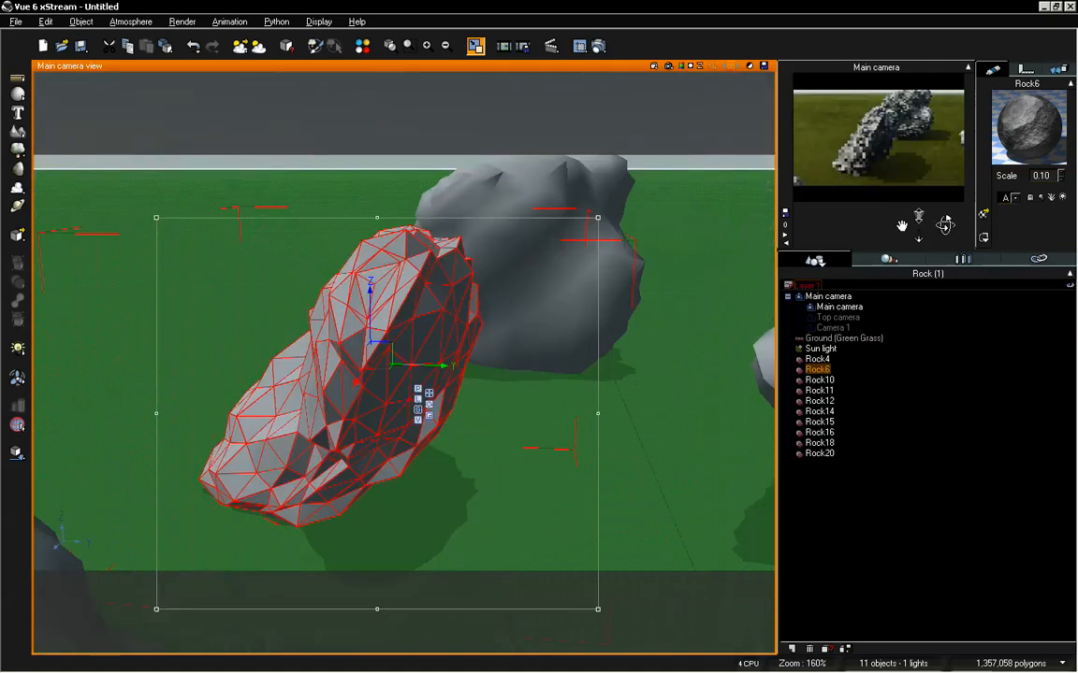
{"action": "left_click_drag", "start_coordinate": [944, 224], "coordinate": [945, 225]}
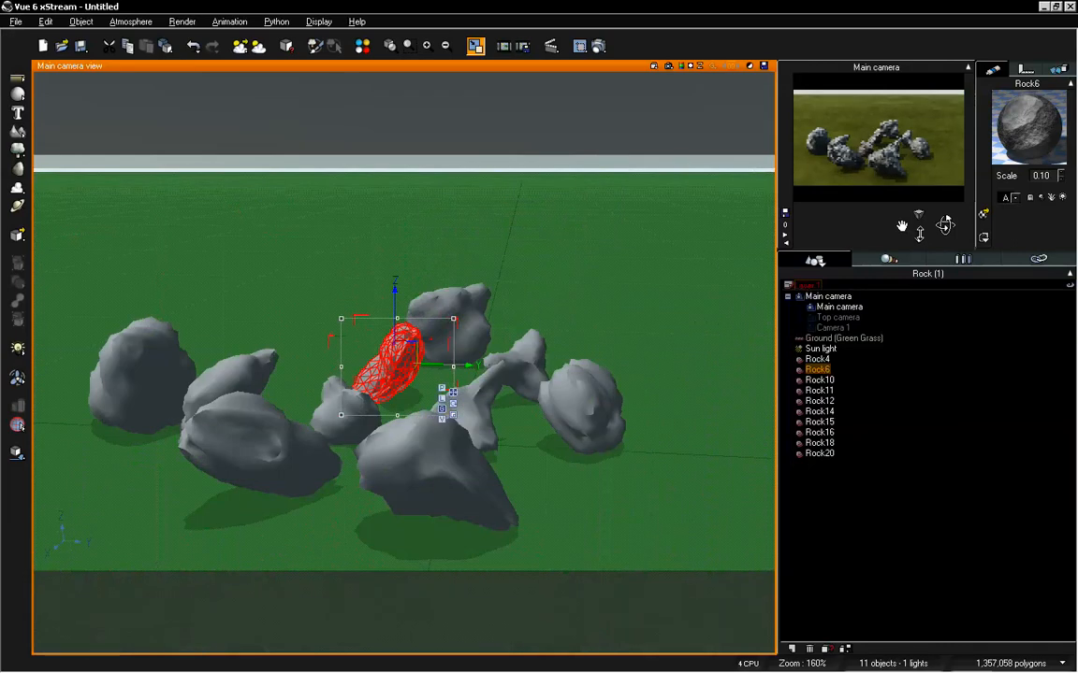
{"action": "left_click_drag", "start_coordinate": [945, 224], "coordinate": [945, 224]}
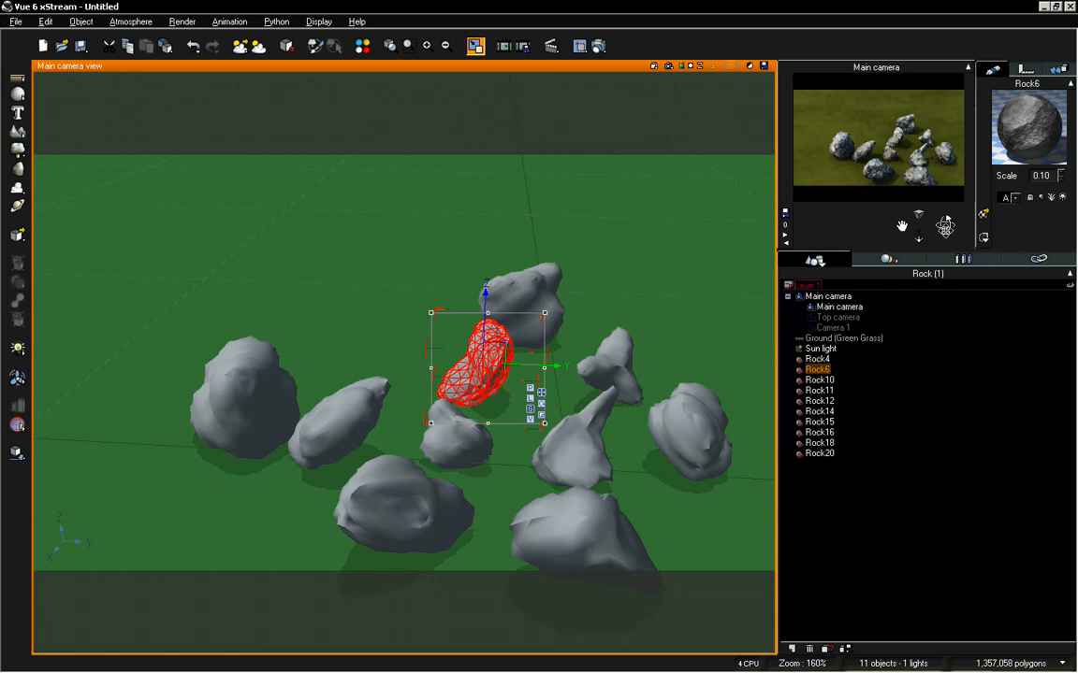
{"action": "left_click_drag", "start_coordinate": [946, 226], "coordinate": [948, 225]}
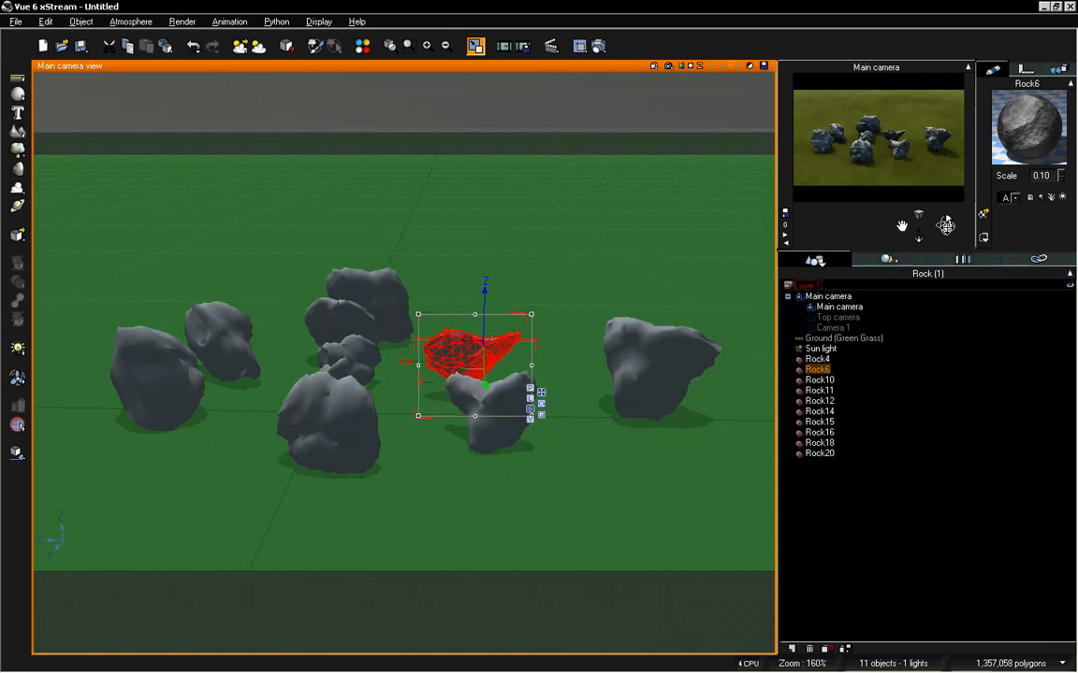
{"action": "left_click_drag", "start_coordinate": [945, 225], "coordinate": [940, 227]}
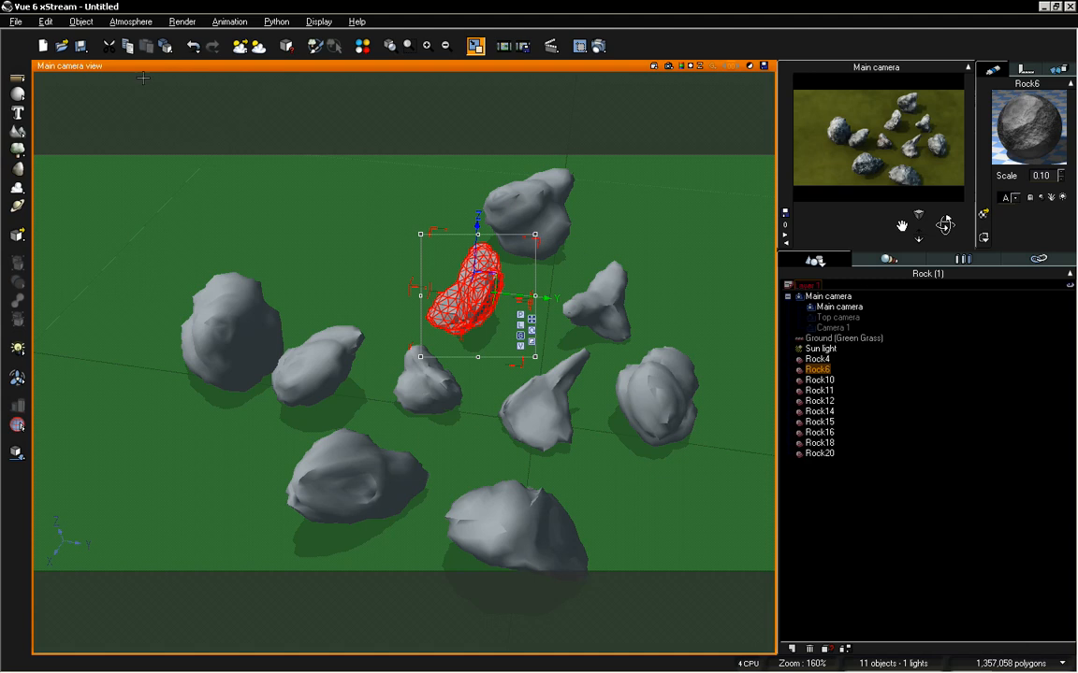
- Save the scene as RockSet_001 in the RockSets folder, using RockSet_001 as both title and description
{"action": "left_click", "coordinate": [16, 22]}
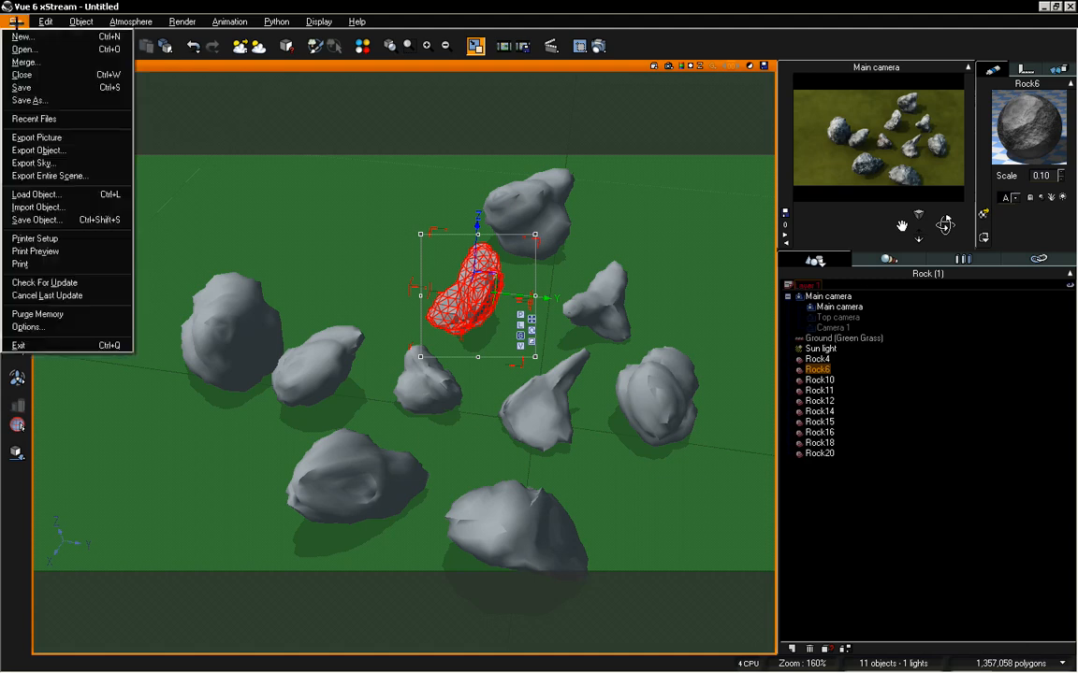
{"action": "left_click", "coordinate": [33, 99]}
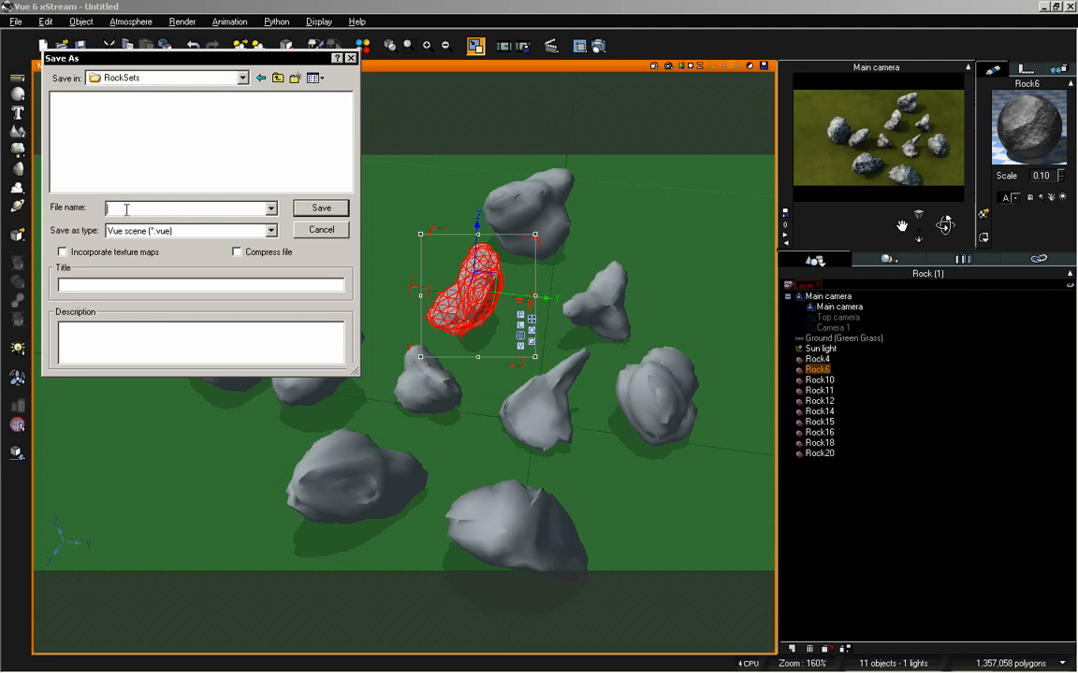
{"action": "type", "text": "Rock"}
{"action": "left_click_drag", "start_coordinate": [169, 209], "coordinate": [105, 208]}
{"action": "key", "text": "ctrl+c"}
{"action": "left_click", "coordinate": [103, 285]}
{"action": "key", "text": "ctrl+v"}
{"action": "left_click", "coordinate": [118, 343]}
{"action": "key", "text": "ctrl+v"}
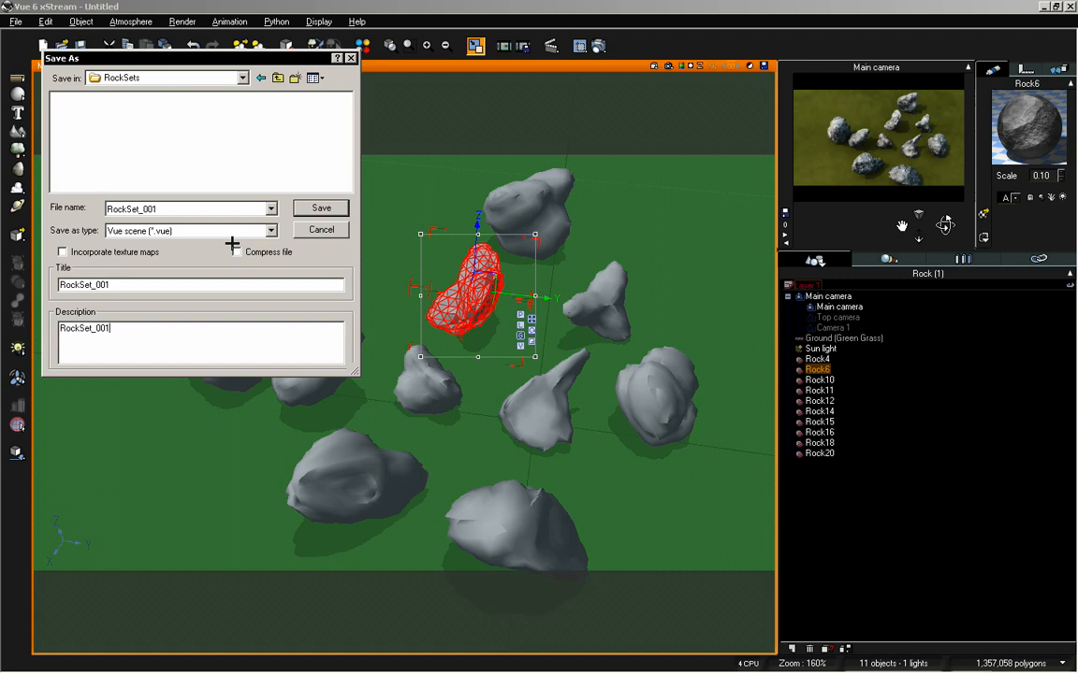
{"action": "left_click", "coordinate": [321, 208]}
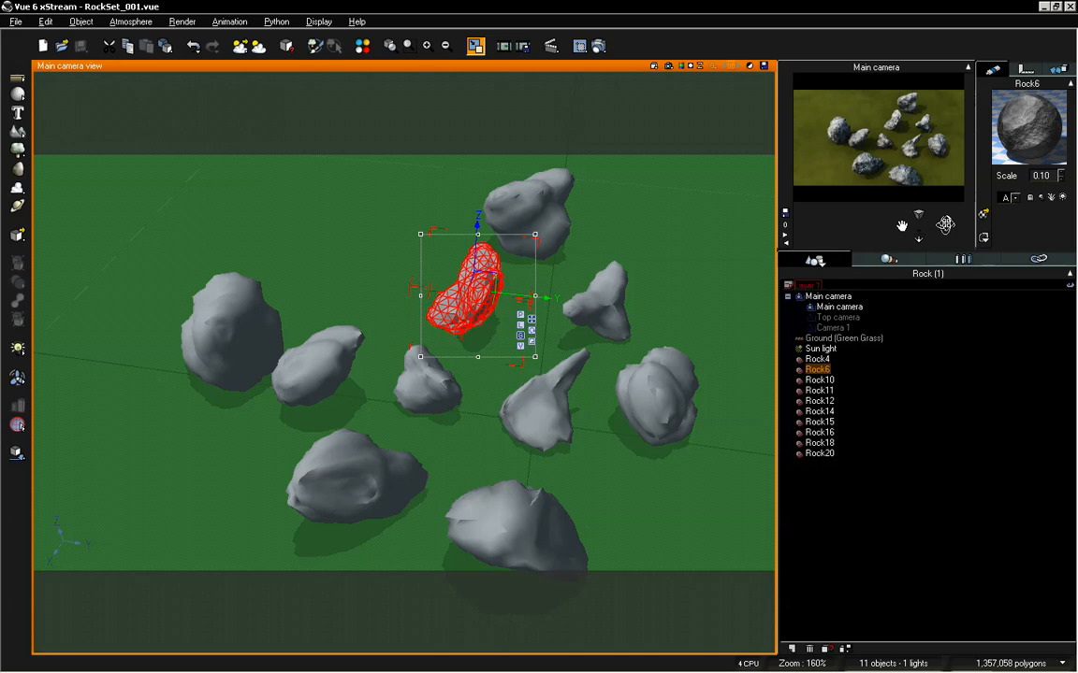
- Select all ten rocks and move them together well away from the centre of the ground, then clear the selection
{"action": "left_click_drag", "start_coordinate": [945, 225], "coordinate": [924, 271]}
{"action": "mouse_move", "coordinate": [900, 224]}
{"action": "left_mouse_down"}
{"action": "mouse_move", "coordinate": [895, 211]}
{"action": "mouse_move", "coordinate": [901, 227]}
{"action": "left_mouse_up"}
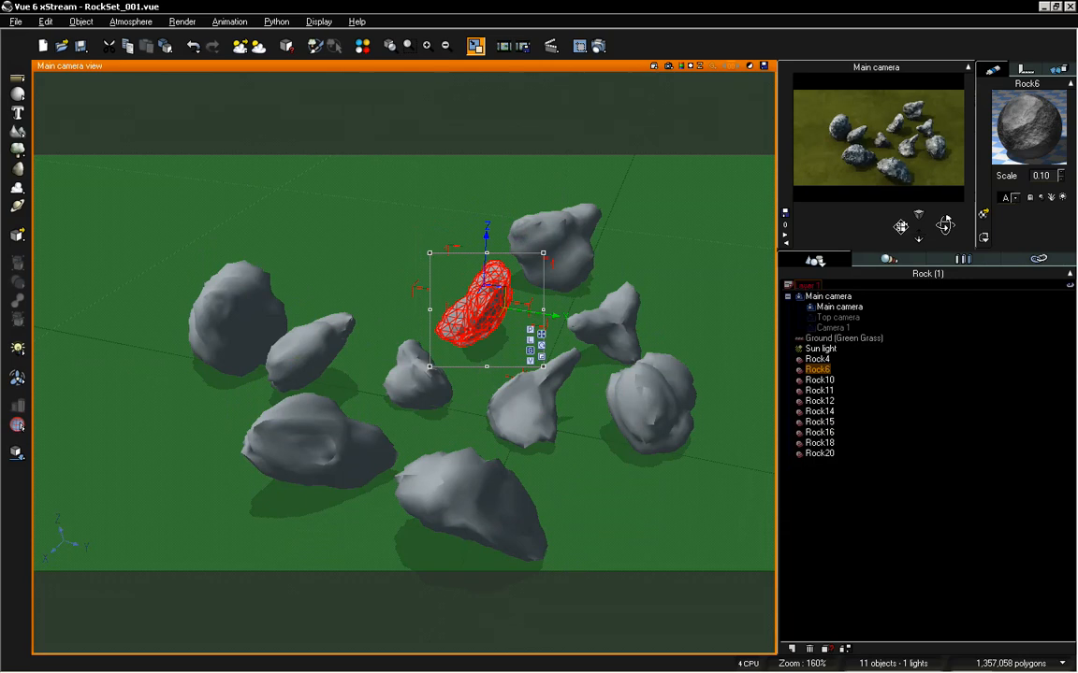
{"action": "left_click_drag", "start_coordinate": [899, 226], "coordinate": [902, 226]}
{"action": "key", "text": "ctrl+a"}
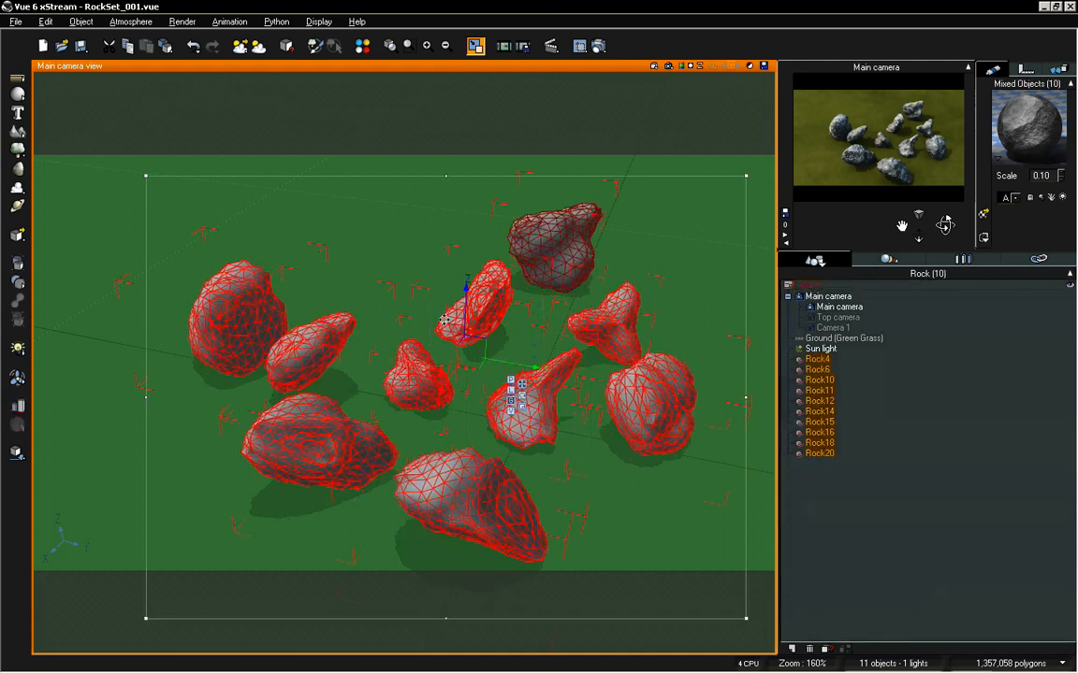
{"action": "left_click_drag", "start_coordinate": [530, 367], "coordinate": [256, 321]}
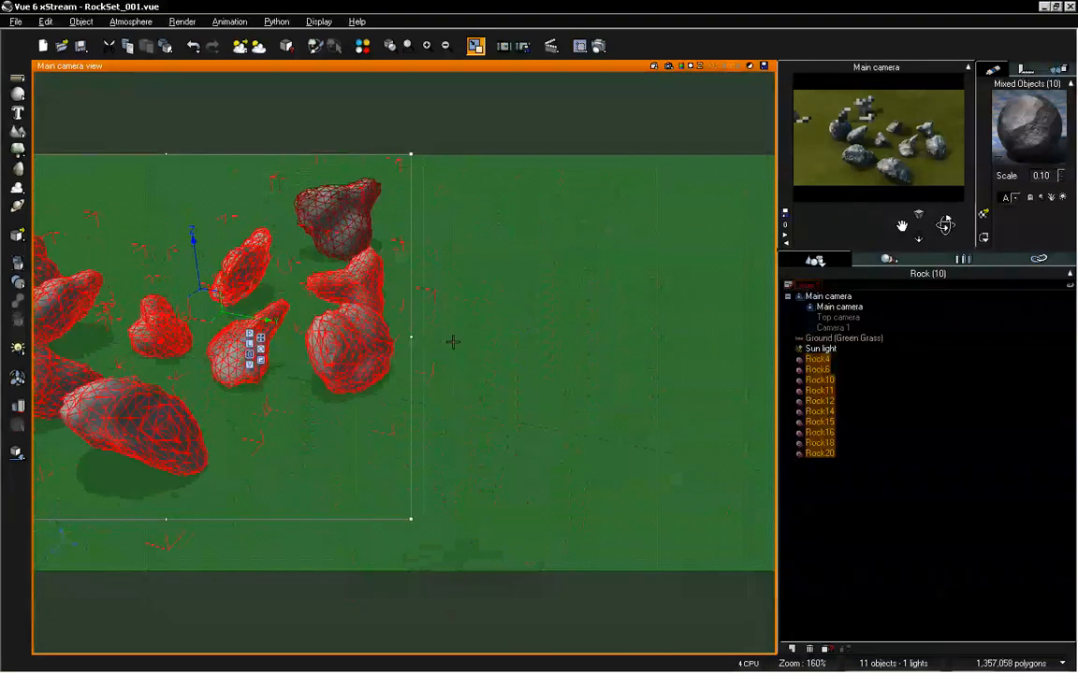
{"action": "left_click", "coordinate": [844, 468]}
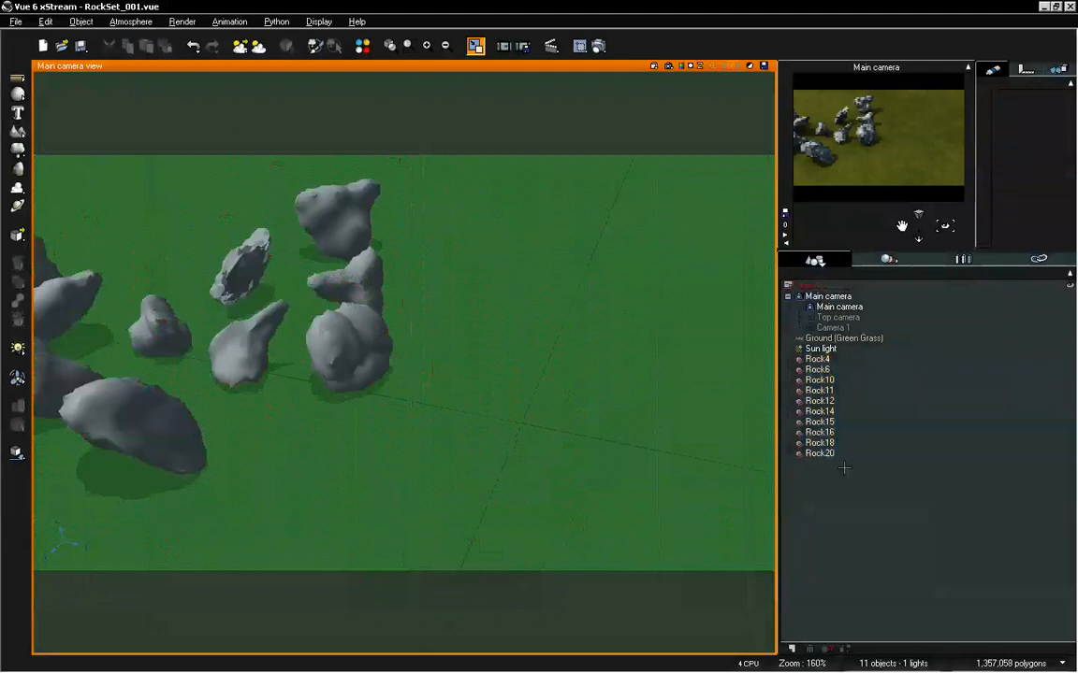
- Set the position of Rock4 to X 0, Y 0 and Z 0
{"action": "left_click", "coordinate": [817, 359]}
{"action": "left_click", "coordinate": [1026, 68]}
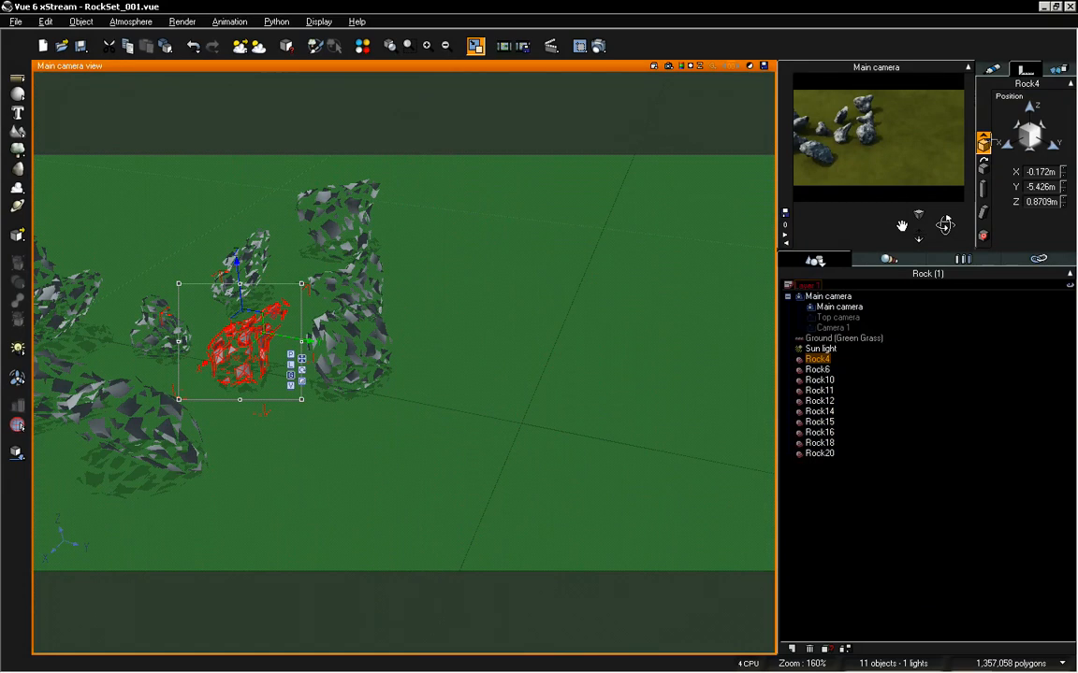
{"action": "double_click", "coordinate": [1037, 171]}
{"action": "type", "text": "0"}
{"action": "double_click", "coordinate": [1039, 188]}
{"action": "type", "text": "0"}
{"action": "double_click", "coordinate": [1041, 202]}
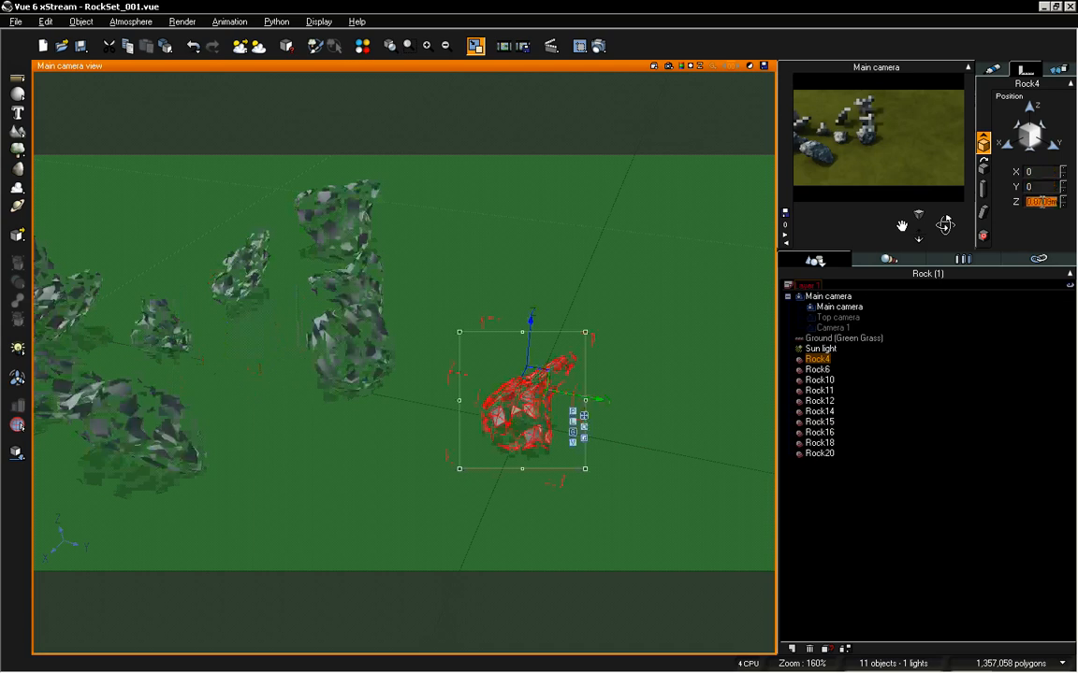
{"action": "type", "text": "0"}
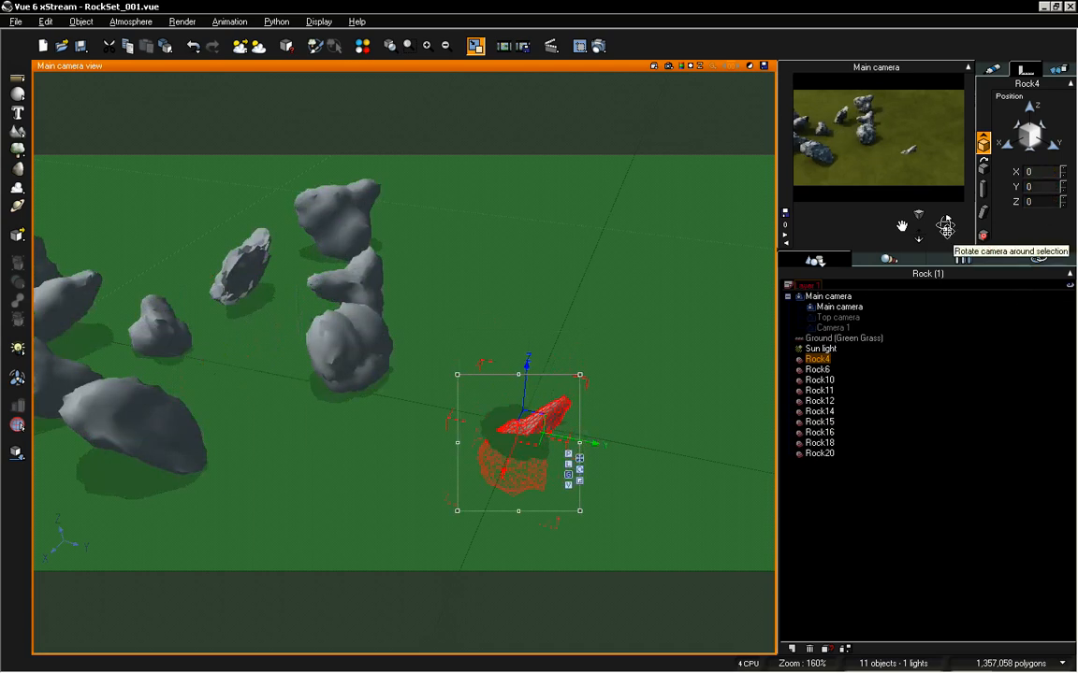
- Raise Rock4 vertically out of the ground, drop it onto the surface and deselect it
{"action": "mouse_move", "coordinate": [945, 225]}
{"action": "left_mouse_down"}
{"action": "mouse_move", "coordinate": [937, 259]}
{"action": "mouse_move", "coordinate": [920, 221]}
{"action": "left_mouse_up"}
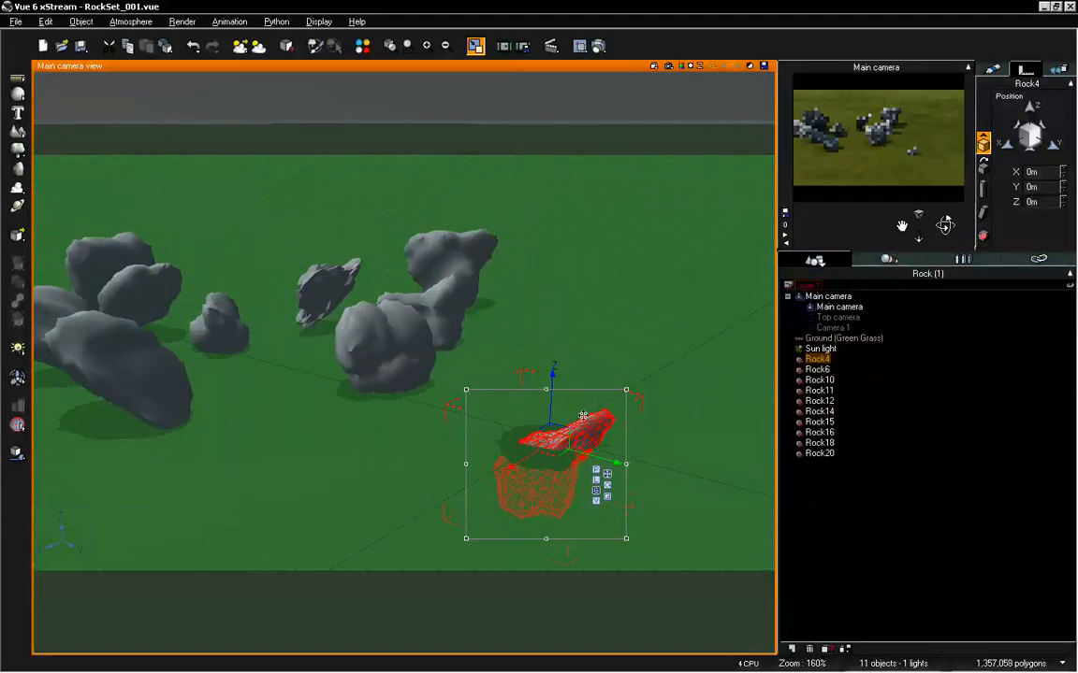
{"action": "left_click_drag", "start_coordinate": [555, 399], "coordinate": [562, 220]}
{"action": "left_click", "coordinate": [17, 453]}
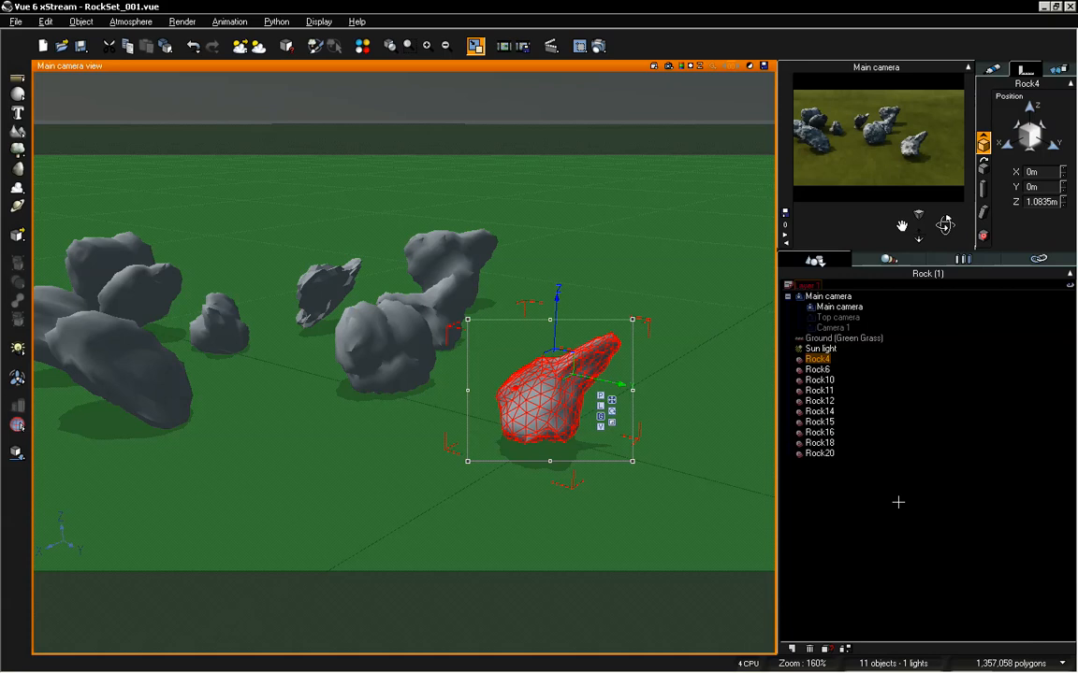
{"action": "left_click", "coordinate": [898, 502]}
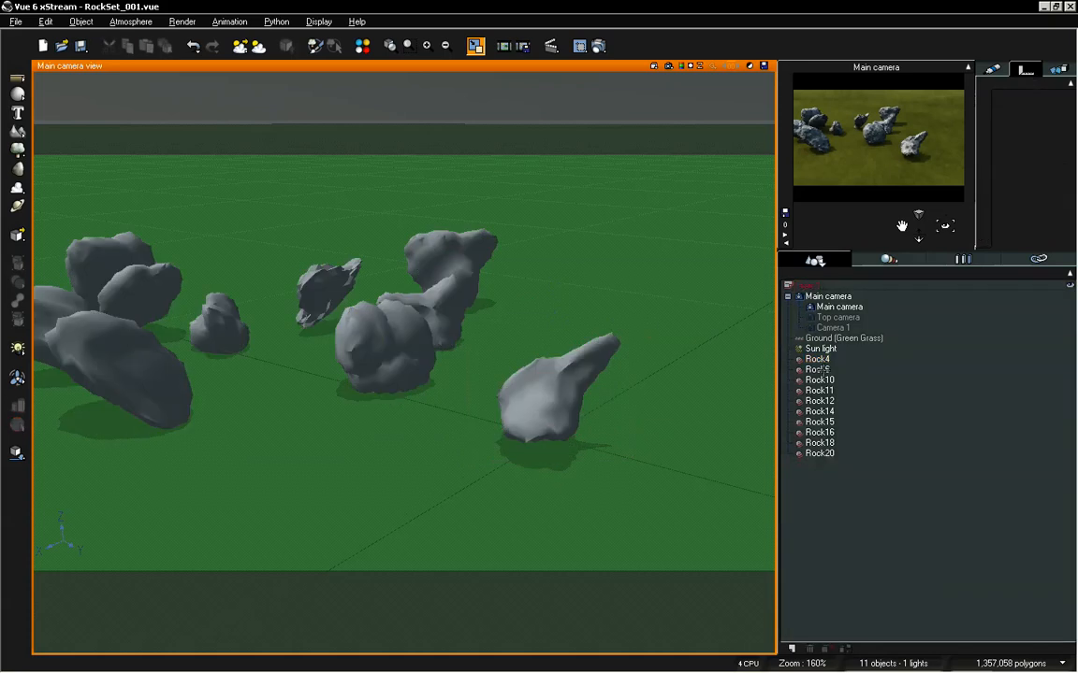
- Select the nine rocks from Rock6 to Rock20, raise them together and drop them onto the ground
{"action": "left_click", "coordinate": [817, 369]}
{"action": "left_click", "coordinate": [827, 454], "text": "shift"}
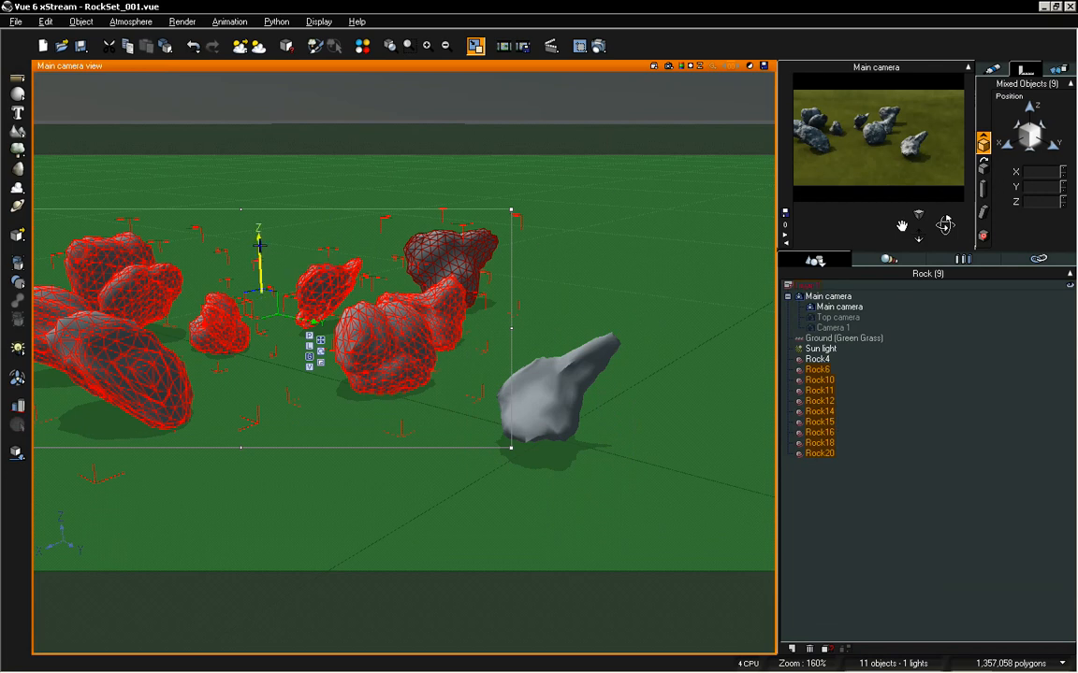
{"action": "left_click_drag", "start_coordinate": [258, 239], "coordinate": [258, 173]}
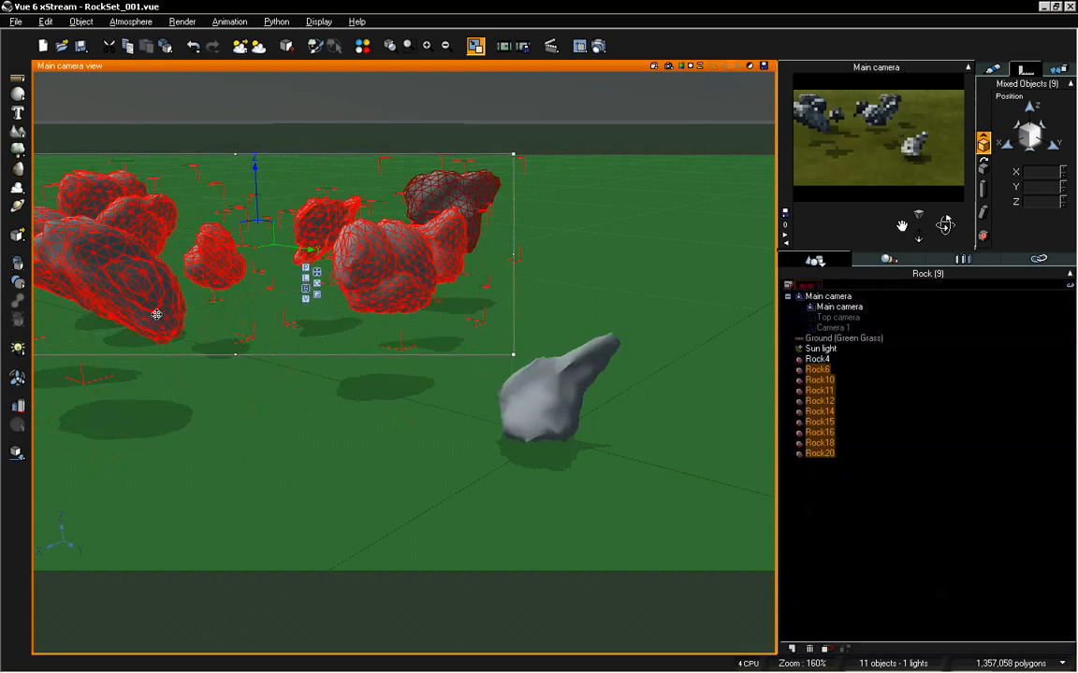
{"action": "left_click", "coordinate": [16, 452]}
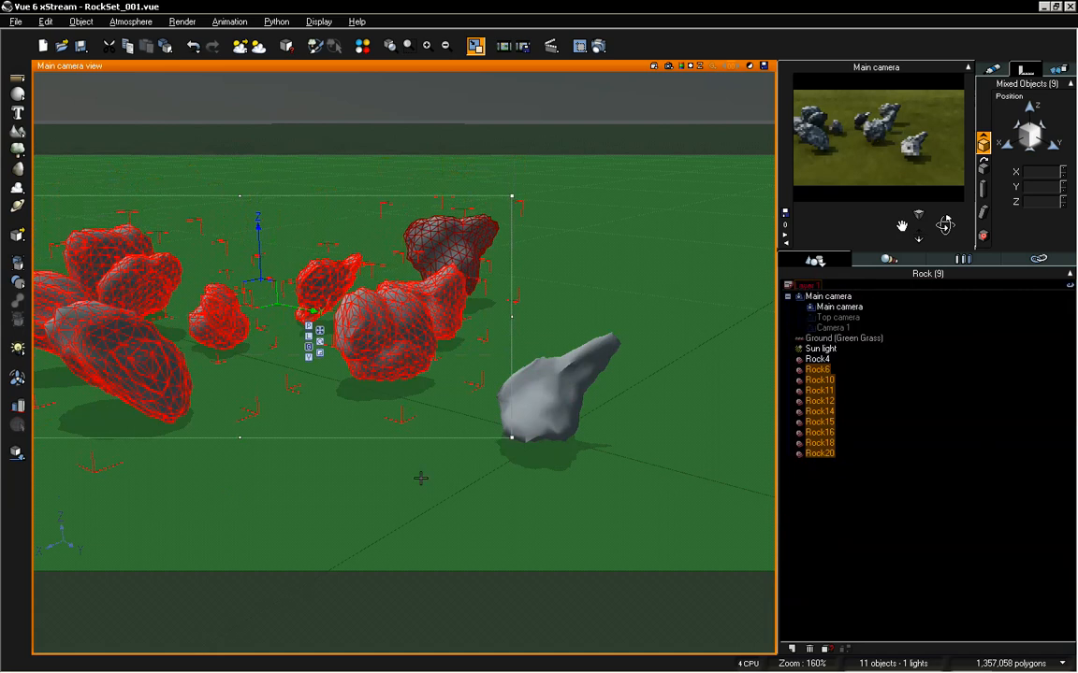
{"action": "mouse_move", "coordinate": [949, 225]}
{"action": "left_mouse_down"}
{"action": "mouse_move", "coordinate": [926, 228]}
{"action": "mouse_move", "coordinate": [945, 224]}
{"action": "left_mouse_up"}
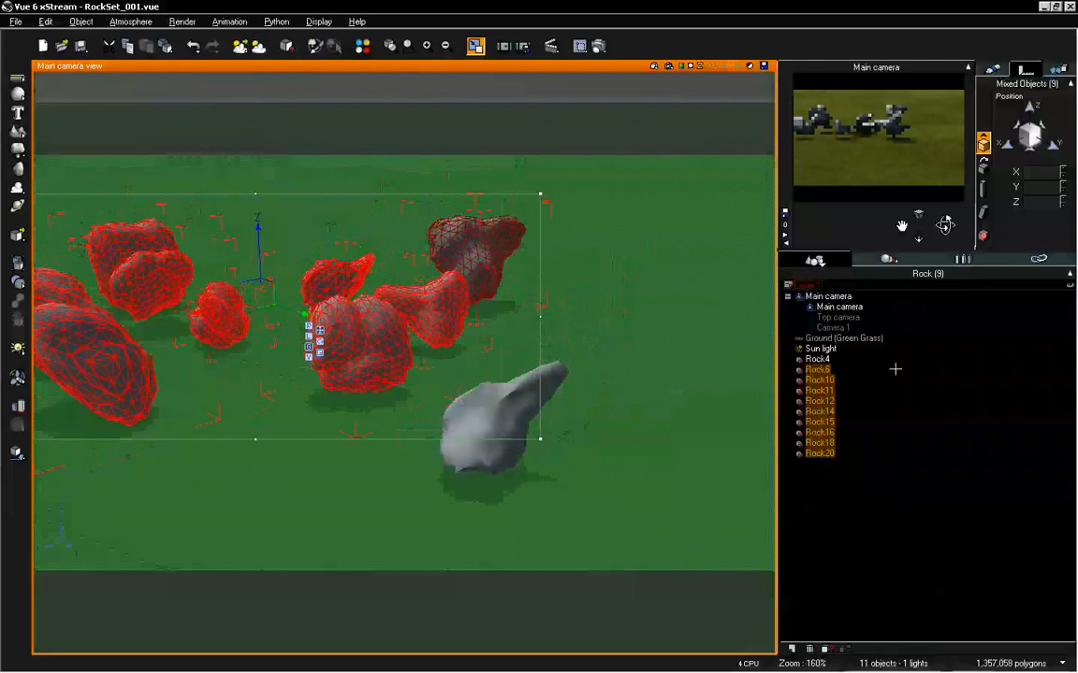
{"action": "left_click", "coordinate": [857, 498]}
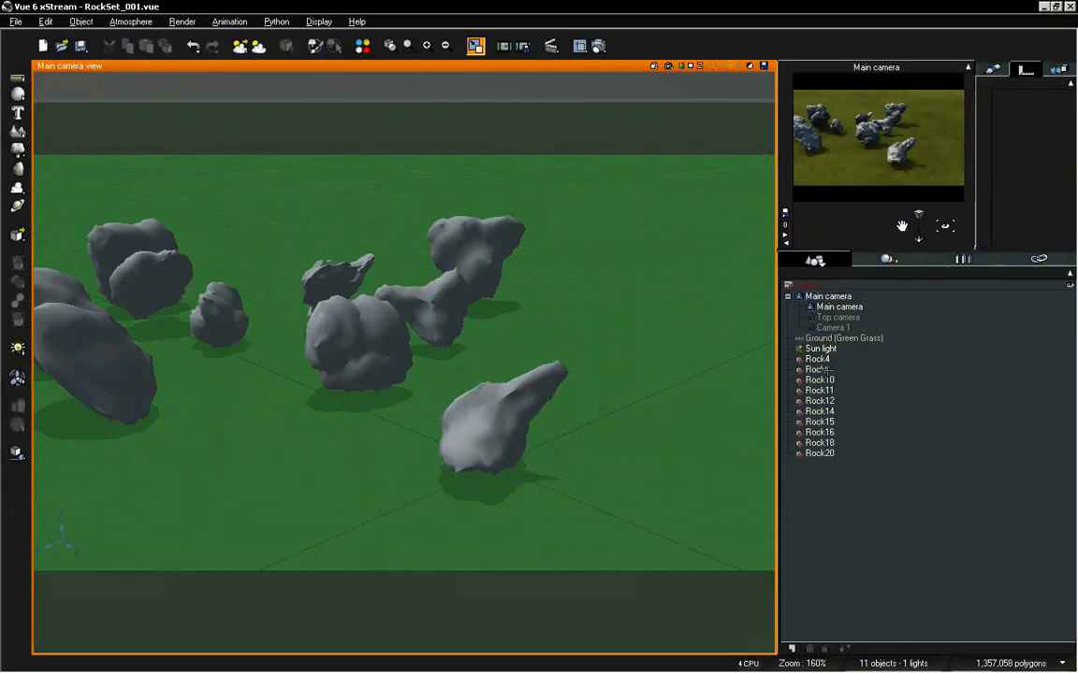
- Check that Rock10, Rock12 and Rock16 rest on the ground by trying to drop each one individually, then clear the selection
{"action": "left_click_drag", "start_coordinate": [812, 367], "coordinate": [827, 390]}
{"action": "left_click", "coordinate": [593, 361]}
{"action": "left_click", "coordinate": [821, 381]}
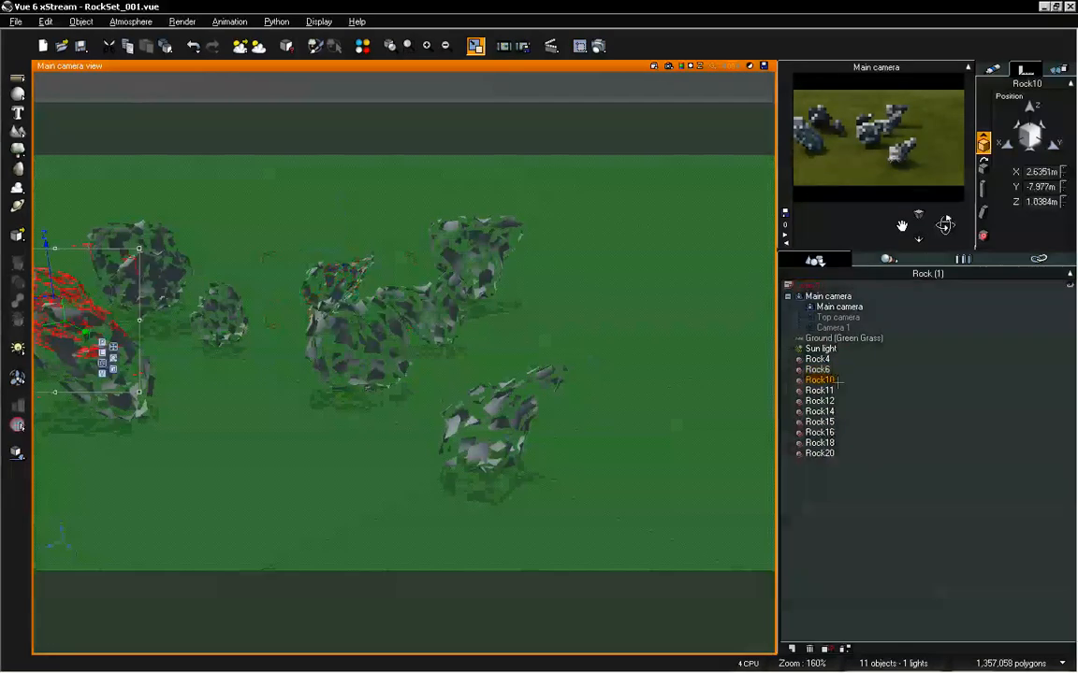
{"action": "left_click", "coordinate": [18, 453]}
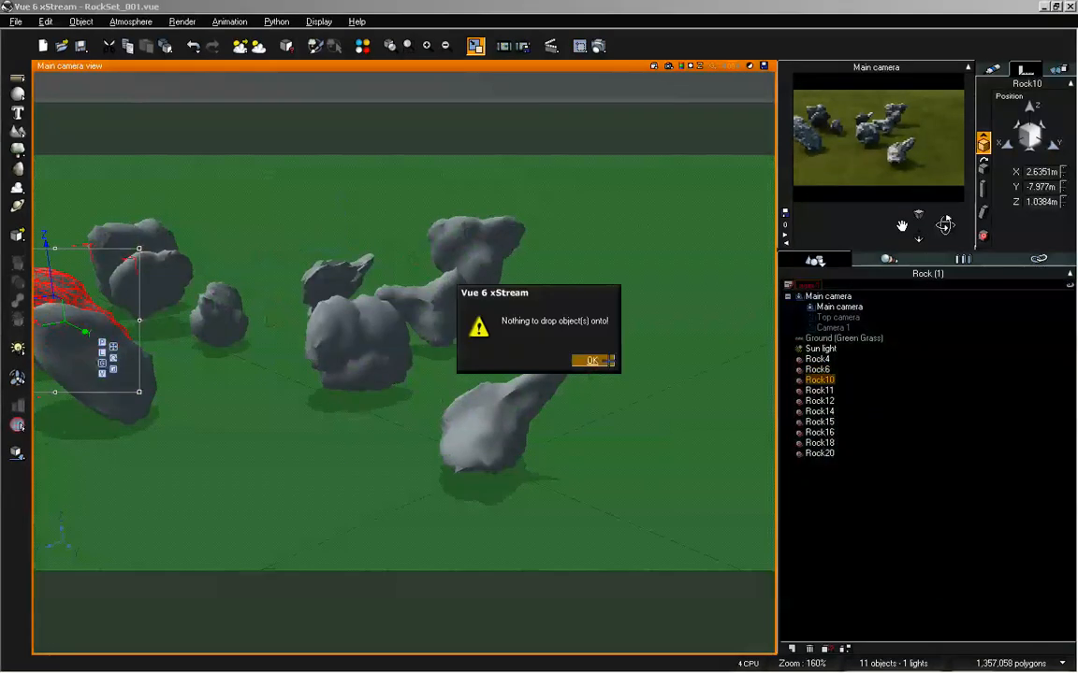
{"action": "left_click", "coordinate": [593, 360]}
{"action": "left_click", "coordinate": [819, 401]}
{"action": "left_click", "coordinate": [18, 453]}
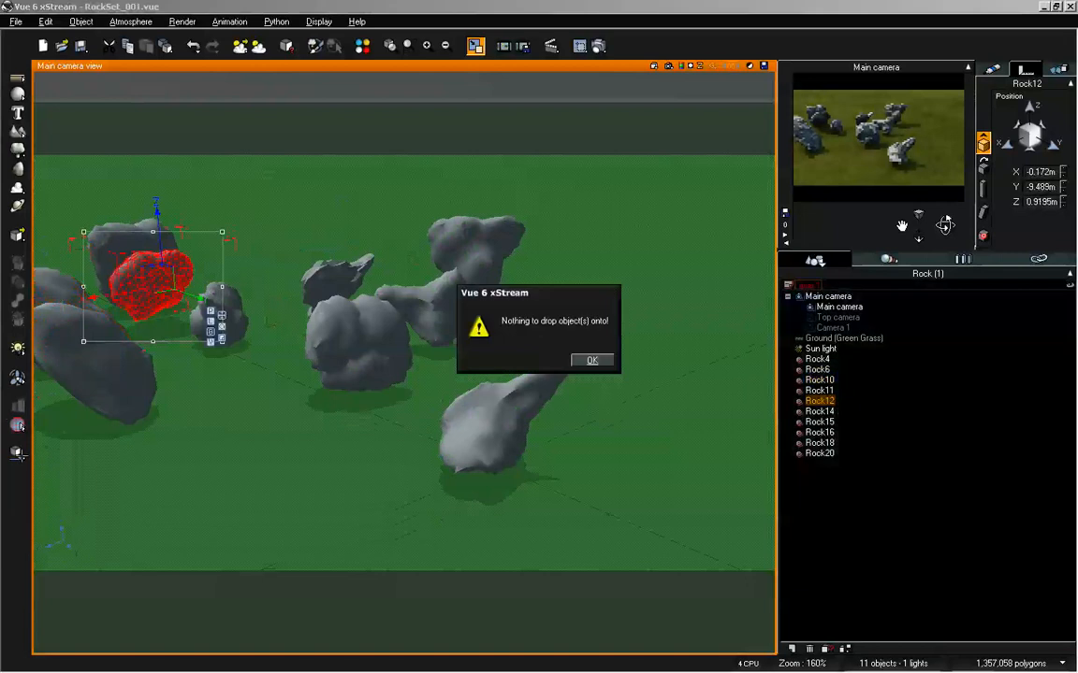
{"action": "left_click", "coordinate": [592, 360]}
{"action": "left_click", "coordinate": [820, 432]}
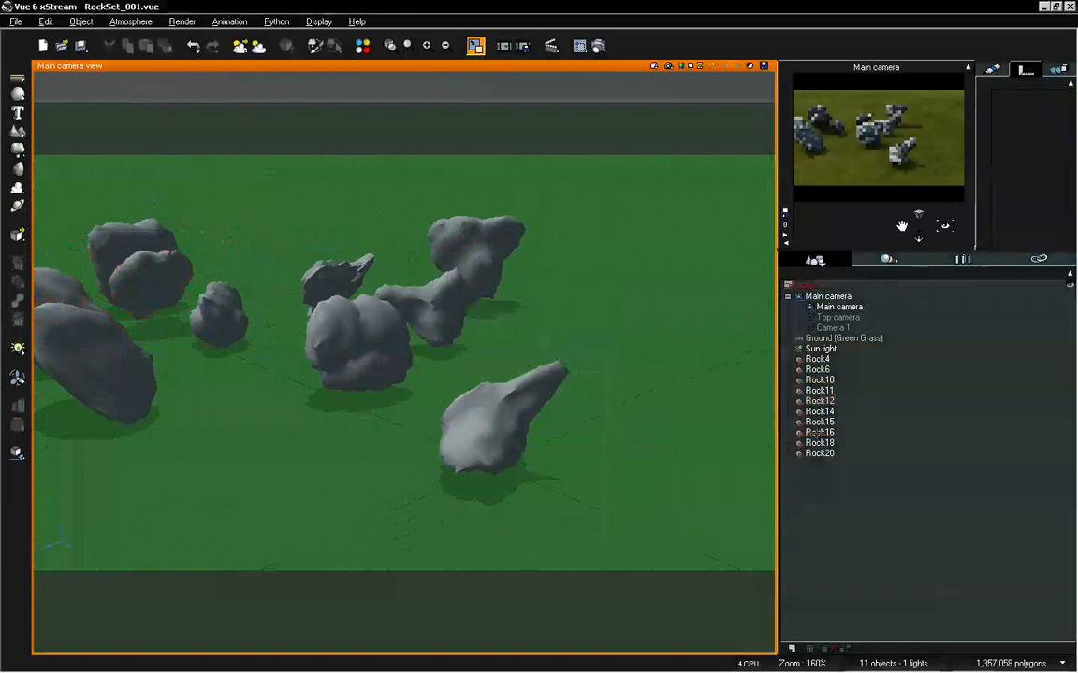
{"action": "left_click", "coordinate": [18, 453]}
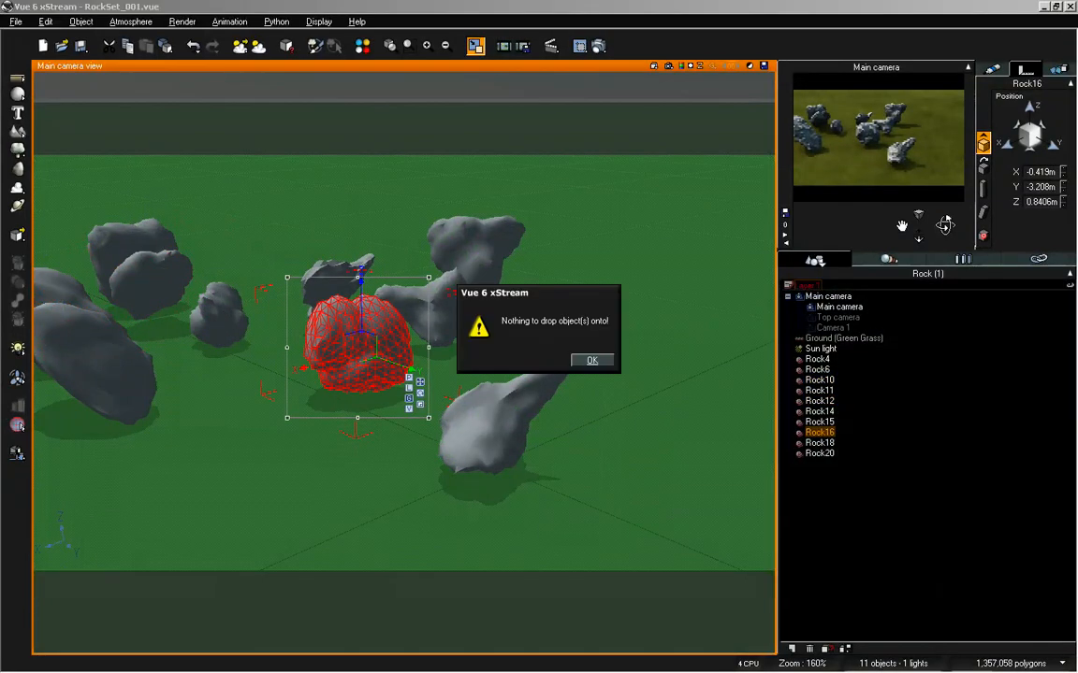
{"action": "left_click", "coordinate": [591, 360]}
{"action": "left_click", "coordinate": [890, 494]}
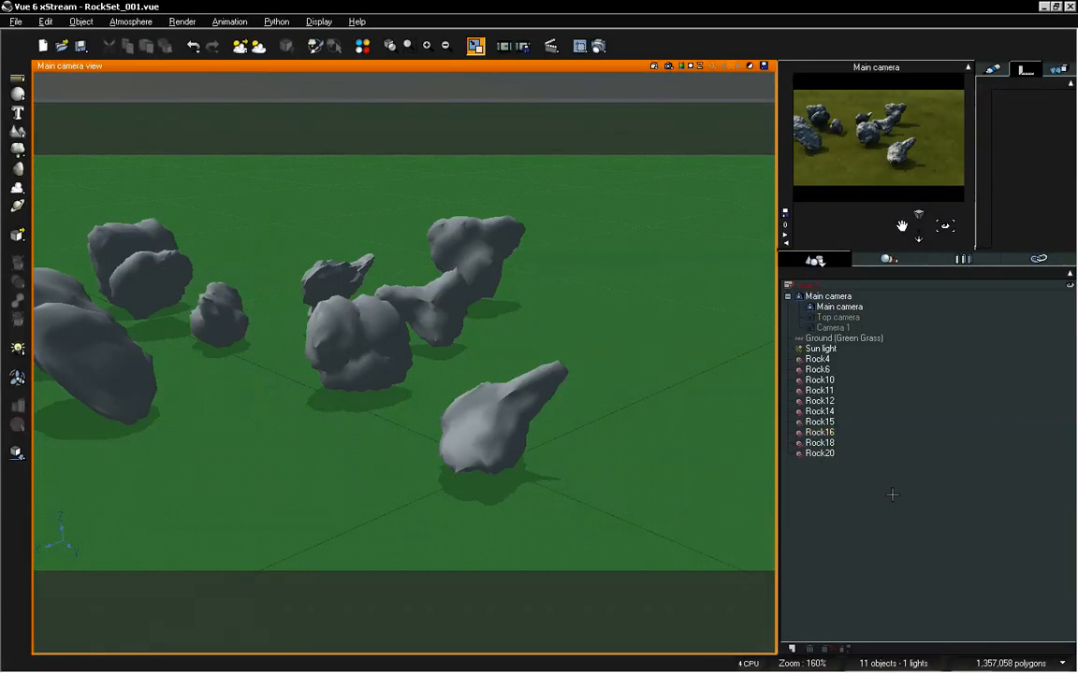
- Start saving the front rock, Rock4, as a Vue object inside the RockSet1 folder
{"action": "mouse_move", "coordinate": [946, 226]}
{"action": "left_mouse_down"}
{"action": "mouse_move", "coordinate": [924, 238]}
{"action": "mouse_move", "coordinate": [938, 227]}
{"action": "left_mouse_up"}
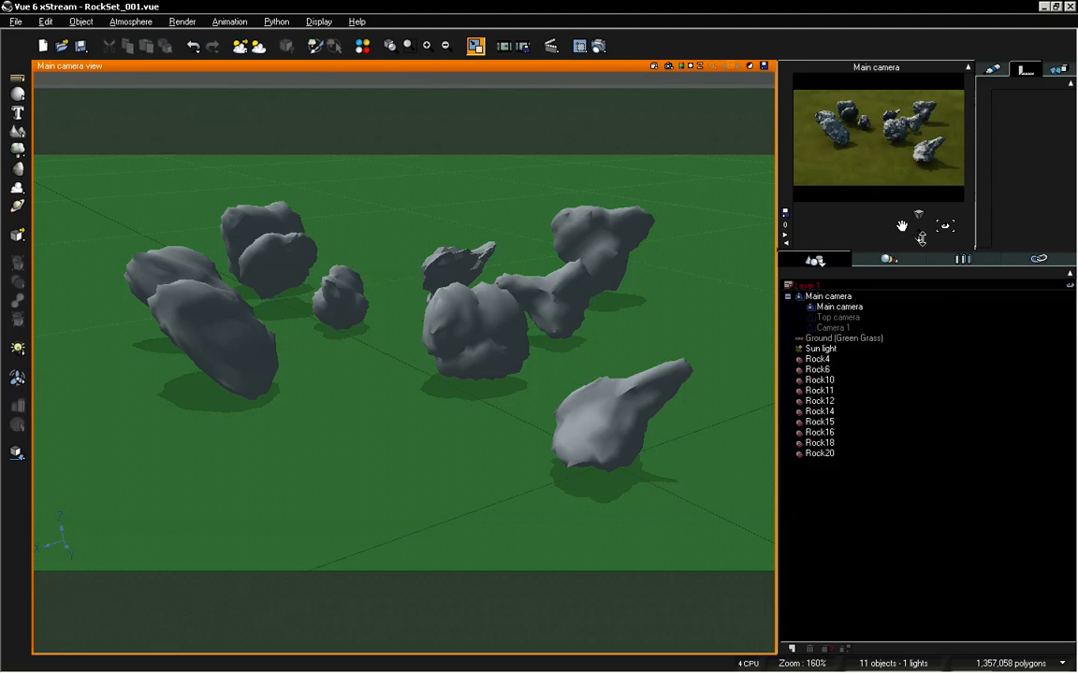
{"action": "mouse_move", "coordinate": [903, 225]}
{"action": "left_mouse_down"}
{"action": "mouse_move", "coordinate": [911, 228]}
{"action": "mouse_move", "coordinate": [901, 226]}
{"action": "left_mouse_up"}
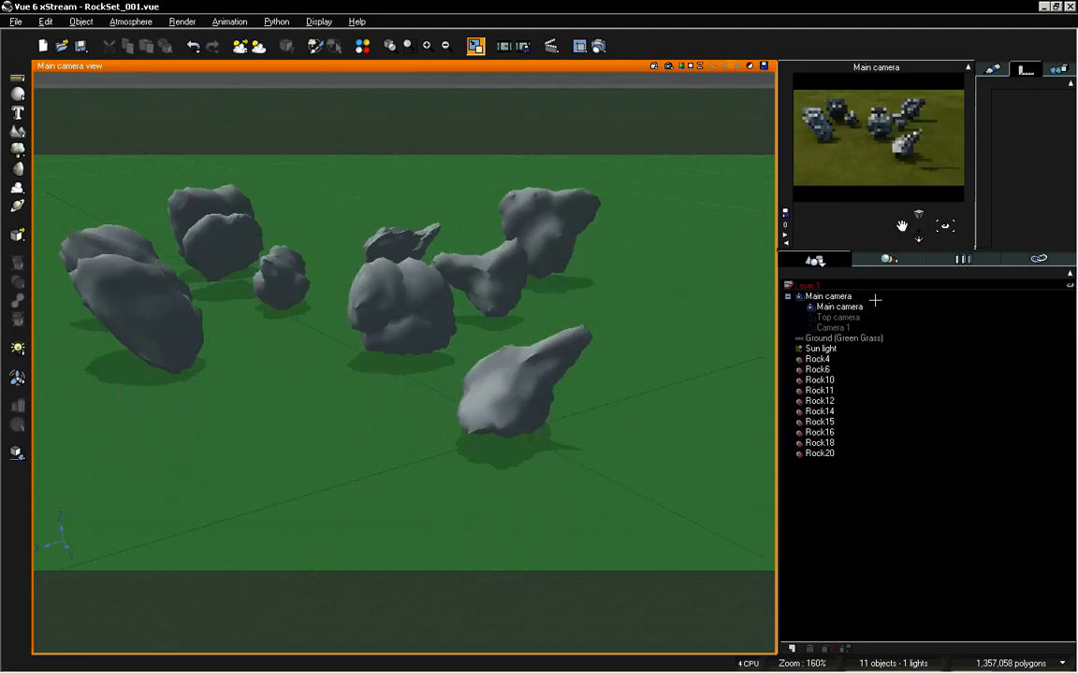
{"action": "left_click", "coordinate": [535, 385]}
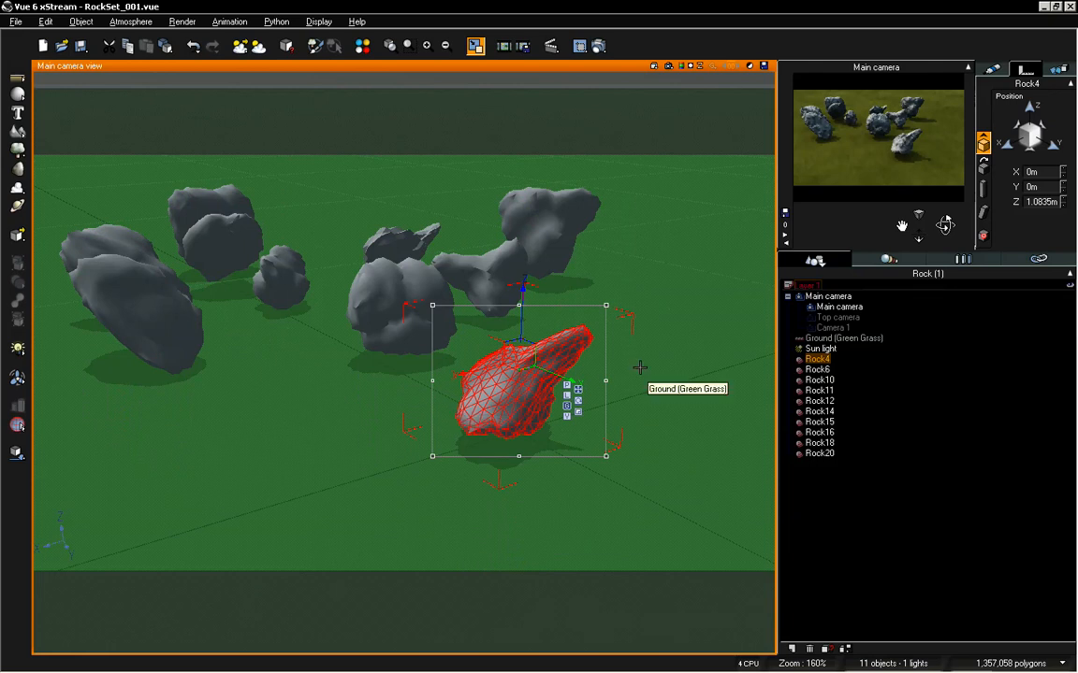
{"action": "right_click", "coordinate": [519, 388]}
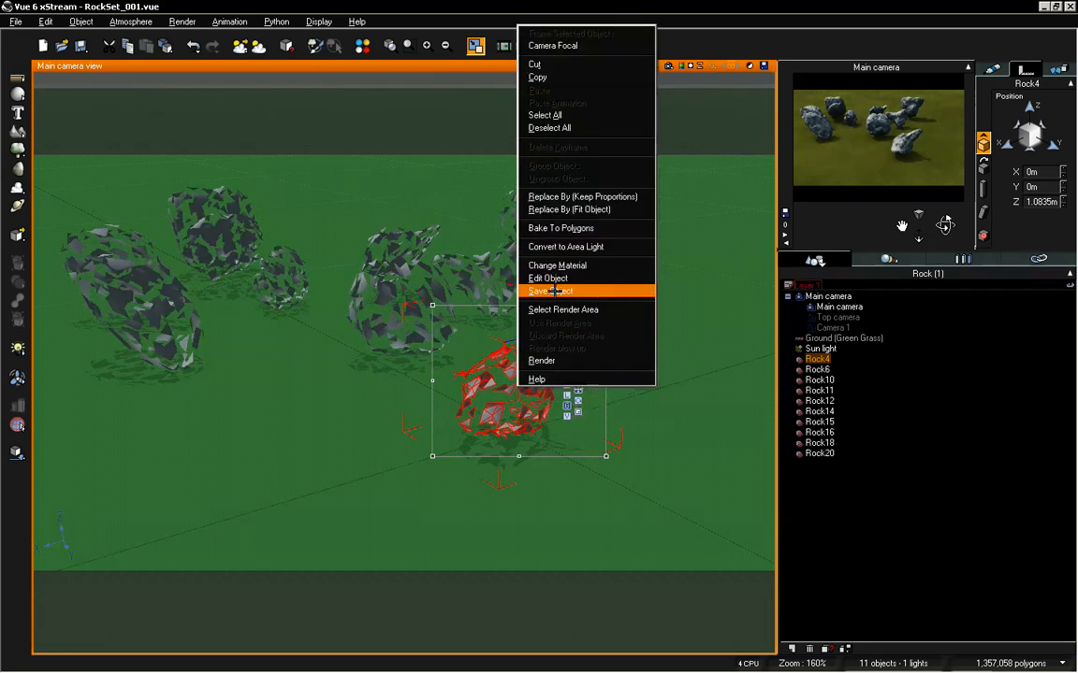
{"action": "left_click", "coordinate": [588, 290]}
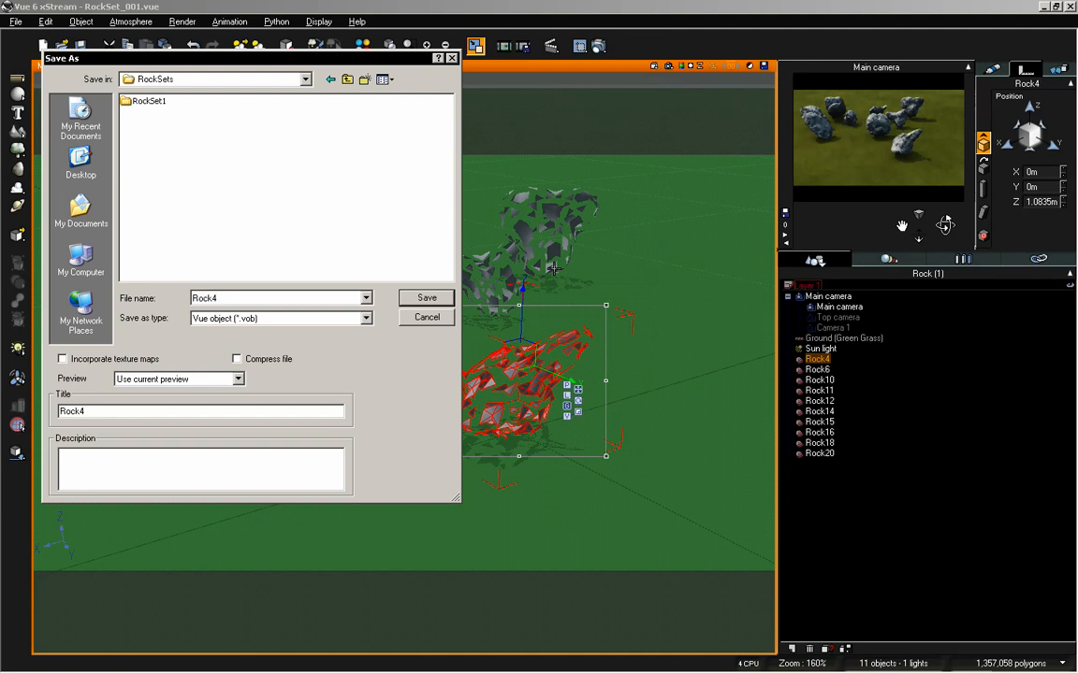
{"action": "left_click", "coordinate": [151, 98]}
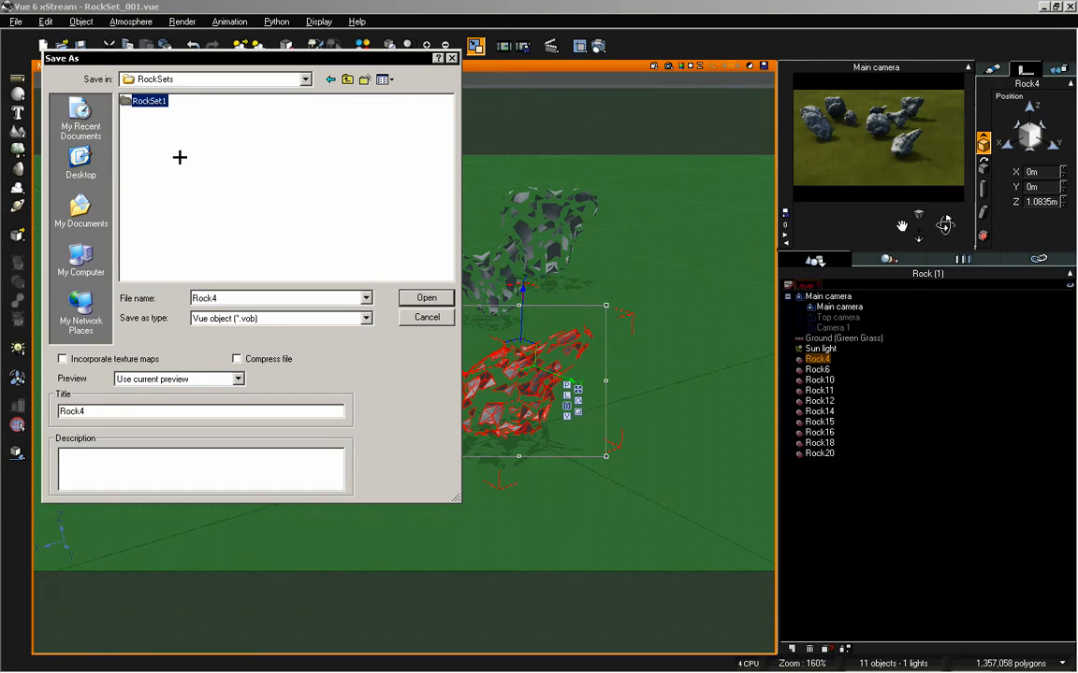
{"action": "double_click", "coordinate": [155, 101]}
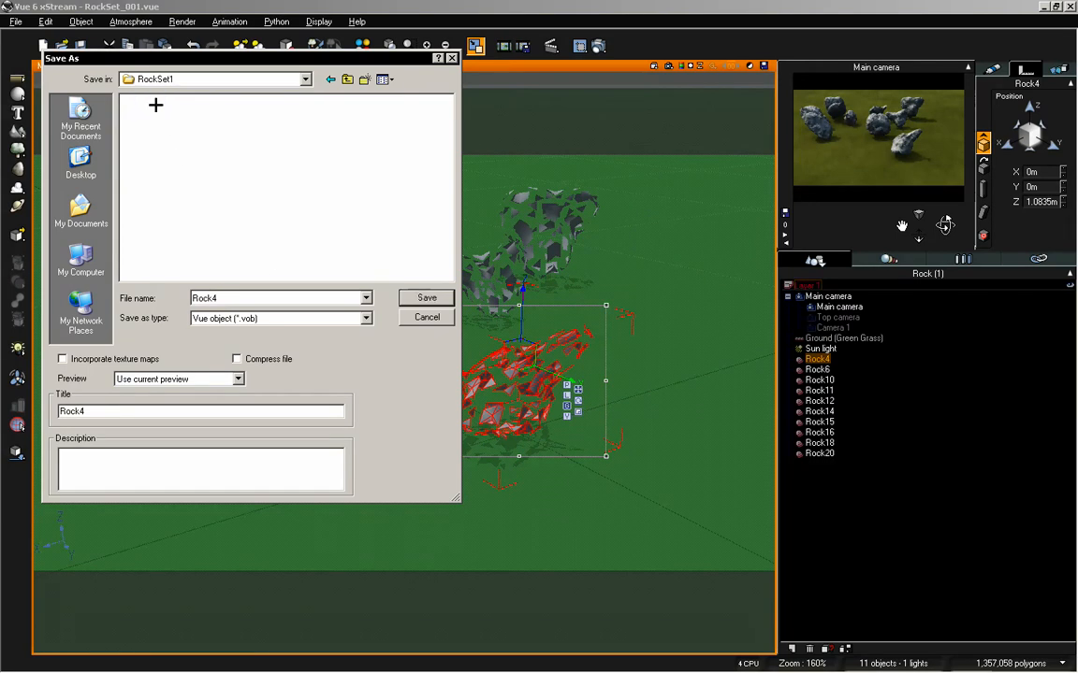
- Set the file name, title and description of the rock being saved to Set1_Rock_0001
{"action": "double_click", "coordinate": [247, 298]}
{"action": "type", "text": "Set1_"}
{"action": "left_click_drag", "start_coordinate": [262, 298], "coordinate": [146, 296]}
{"action": "key", "text": "ctrl+c"}
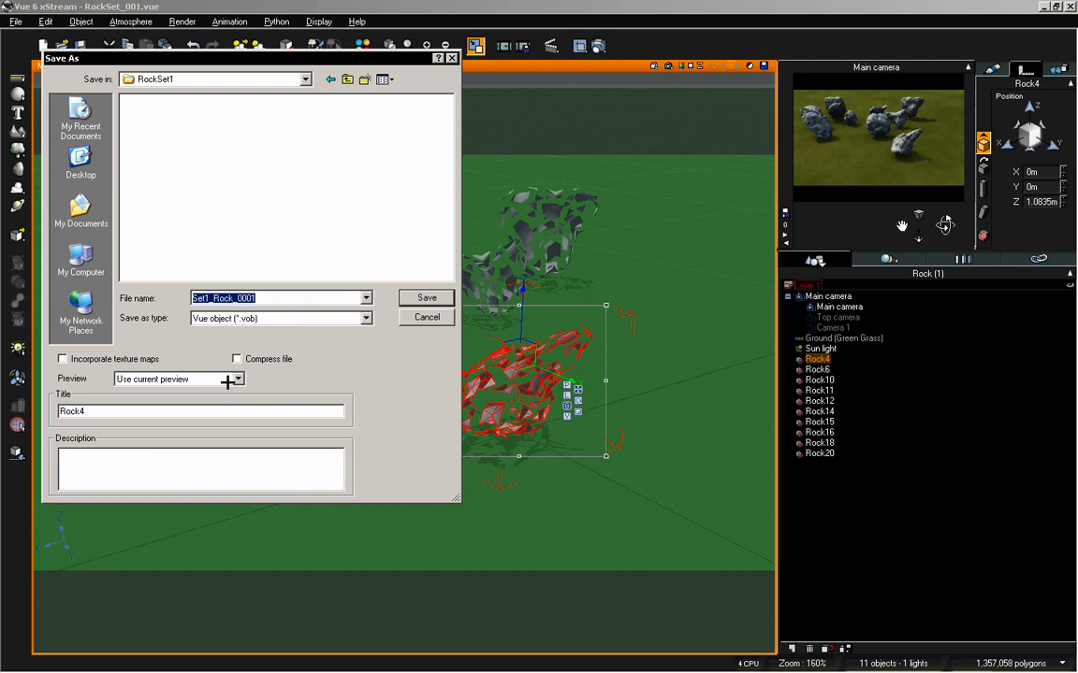
{"action": "left_click_drag", "start_coordinate": [192, 410], "coordinate": [44, 410]}
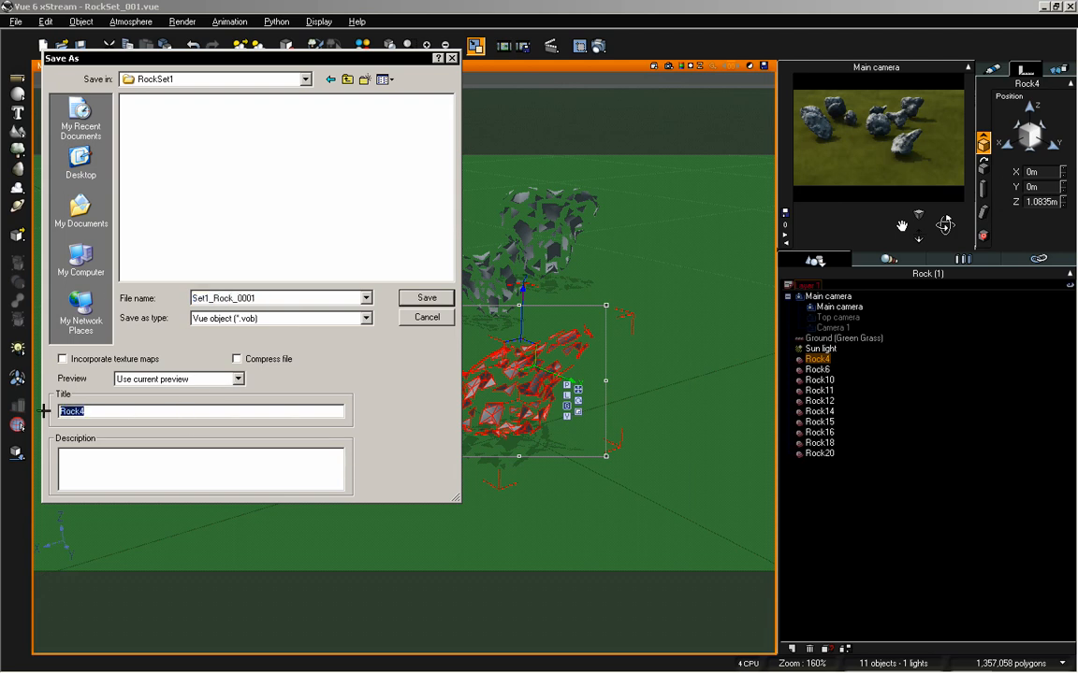
{"action": "key", "text": "ctrl+v"}
{"action": "left_click", "coordinate": [106, 457]}
{"action": "key", "text": "ctrl+v"}
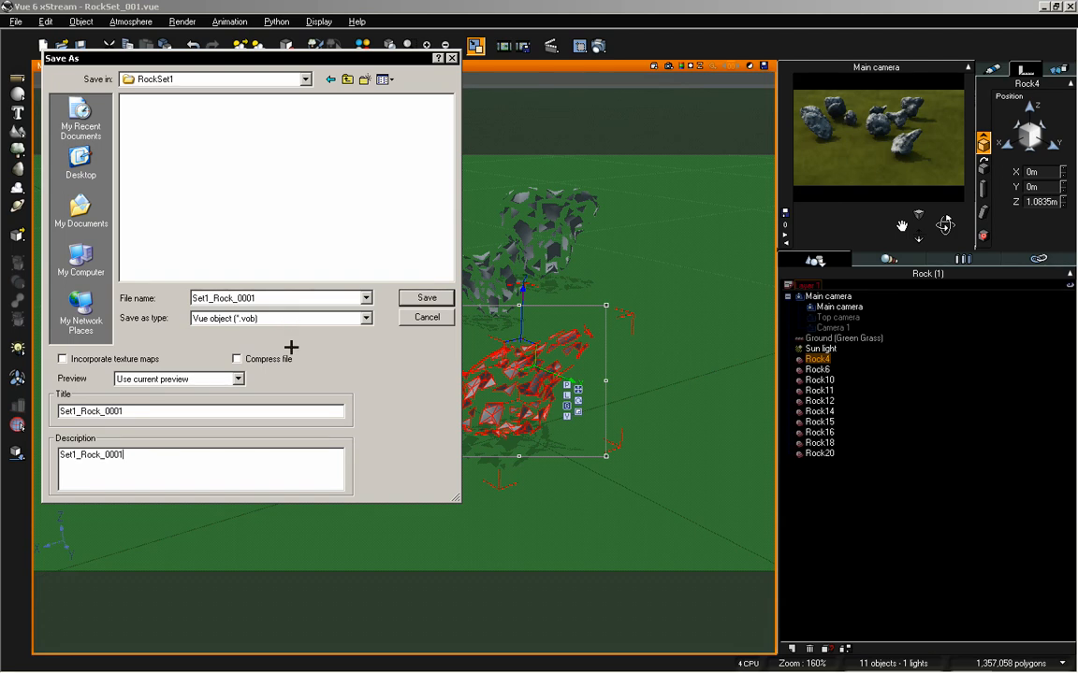
- Rotate the rock in its preview picture, try the checker ground, return to the uniform ground and finish saving the object
{"action": "left_click", "coordinate": [404, 297]}
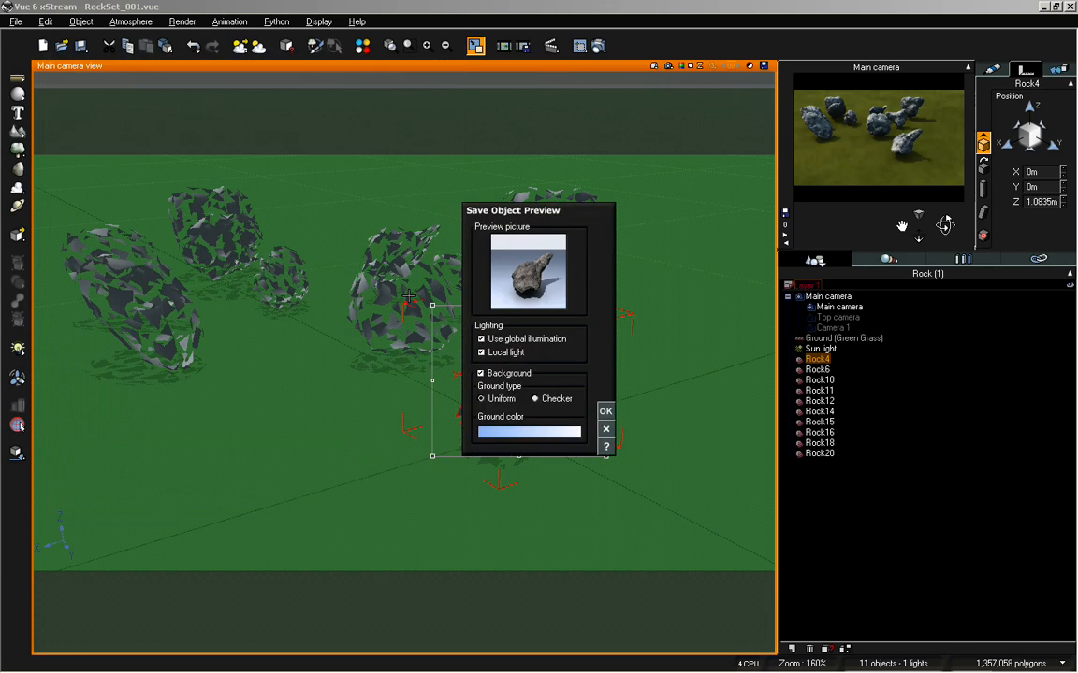
{"action": "mouse_move", "coordinate": [512, 273]}
{"action": "left_mouse_down"}
{"action": "mouse_move", "coordinate": [501, 266]}
{"action": "mouse_move", "coordinate": [520, 281]}
{"action": "mouse_move", "coordinate": [467, 239]}
{"action": "mouse_move", "coordinate": [509, 262]}
{"action": "mouse_move", "coordinate": [589, 245]}
{"action": "mouse_move", "coordinate": [572, 213]}
{"action": "mouse_move", "coordinate": [529, 273]}
{"action": "mouse_move", "coordinate": [526, 200]}
{"action": "mouse_move", "coordinate": [478, 263]}
{"action": "mouse_move", "coordinate": [468, 236]}
{"action": "mouse_move", "coordinate": [472, 247]}
{"action": "mouse_move", "coordinate": [479, 227]}
{"action": "mouse_move", "coordinate": [510, 312]}
{"action": "mouse_move", "coordinate": [471, 239]}
{"action": "mouse_move", "coordinate": [505, 238]}
{"action": "mouse_move", "coordinate": [556, 289]}
{"action": "mouse_move", "coordinate": [558, 252]}
{"action": "mouse_move", "coordinate": [535, 276]}
{"action": "mouse_move", "coordinate": [613, 310]}
{"action": "mouse_move", "coordinate": [686, 306]}
{"action": "left_mouse_up"}
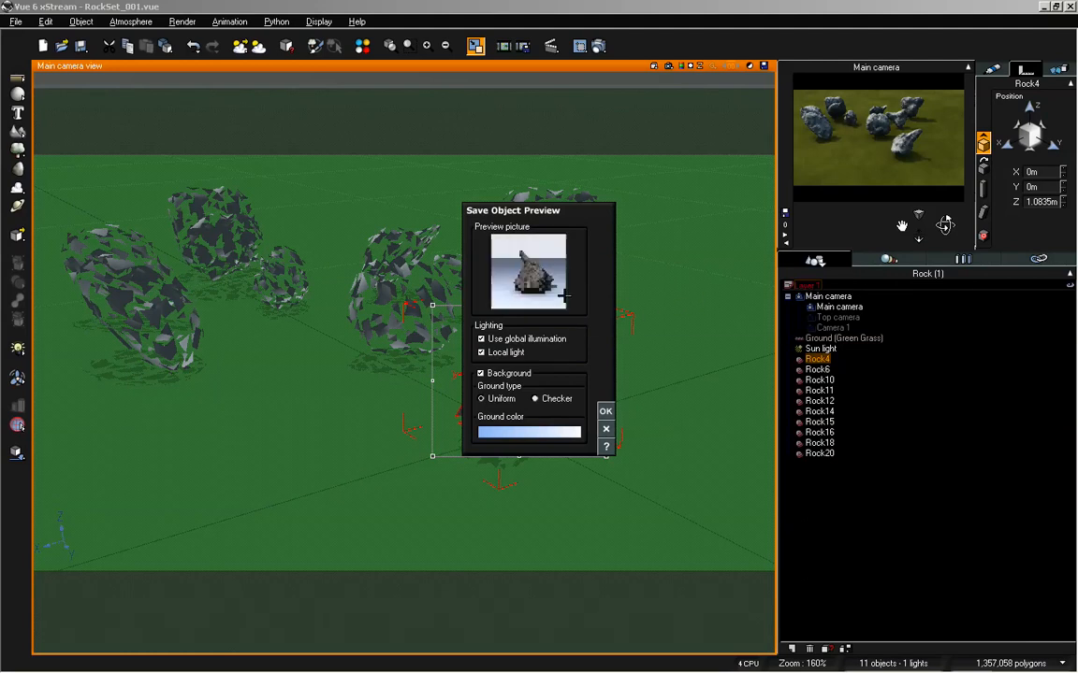
{"action": "mouse_move", "coordinate": [533, 277]}
{"action": "left_mouse_down"}
{"action": "mouse_move", "coordinate": [525, 290]}
{"action": "mouse_move", "coordinate": [520, 280]}
{"action": "mouse_move", "coordinate": [534, 302]}
{"action": "mouse_move", "coordinate": [541, 281]}
{"action": "mouse_move", "coordinate": [539, 301]}
{"action": "left_mouse_up"}
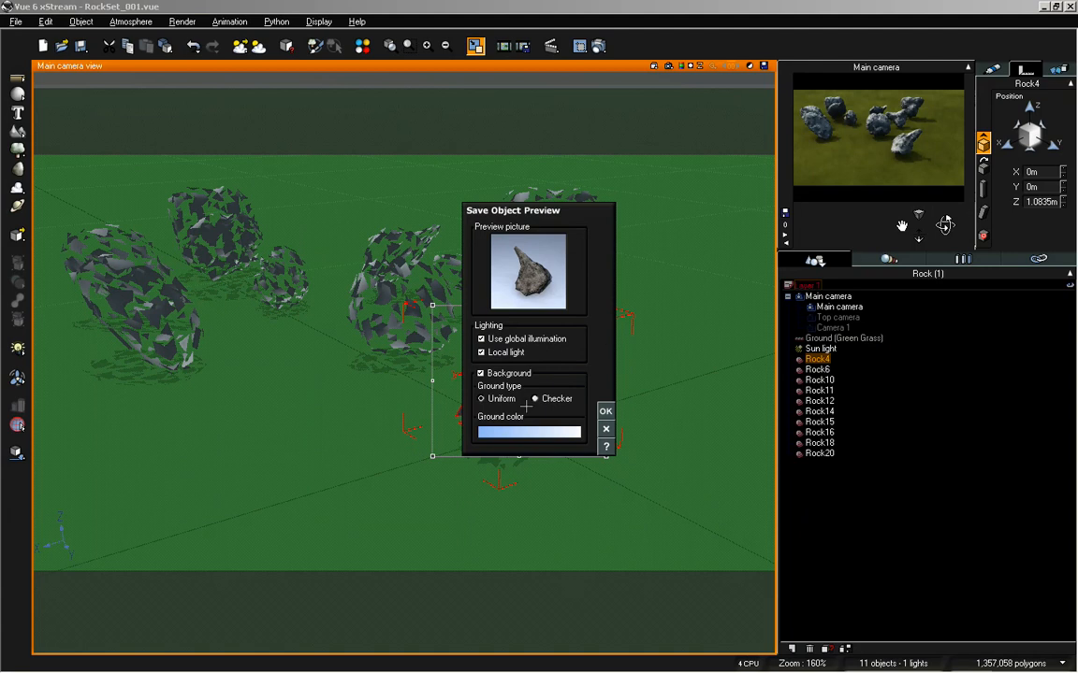
{"action": "left_click", "coordinate": [536, 398]}
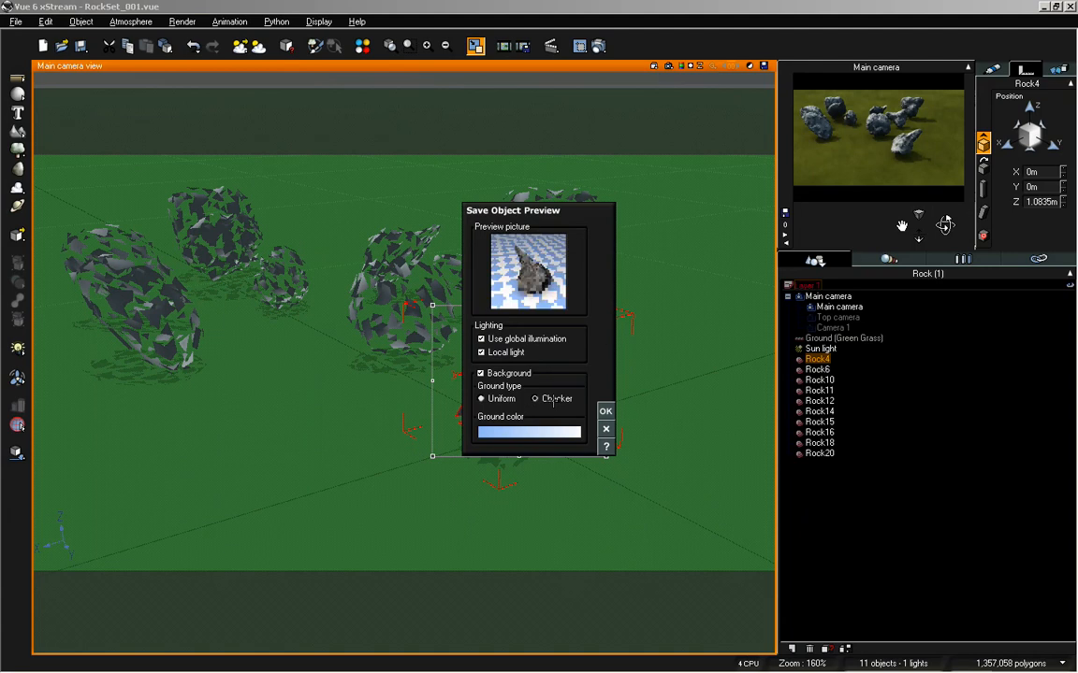
{"action": "left_click", "coordinate": [501, 401]}
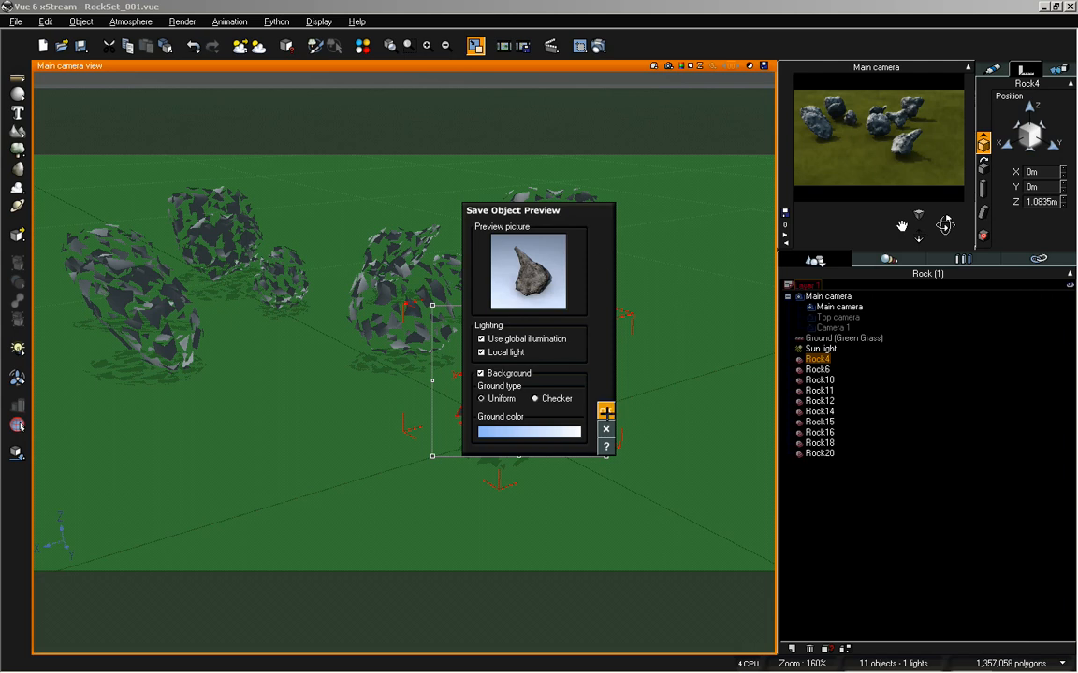
{"action": "left_click", "coordinate": [605, 411]}
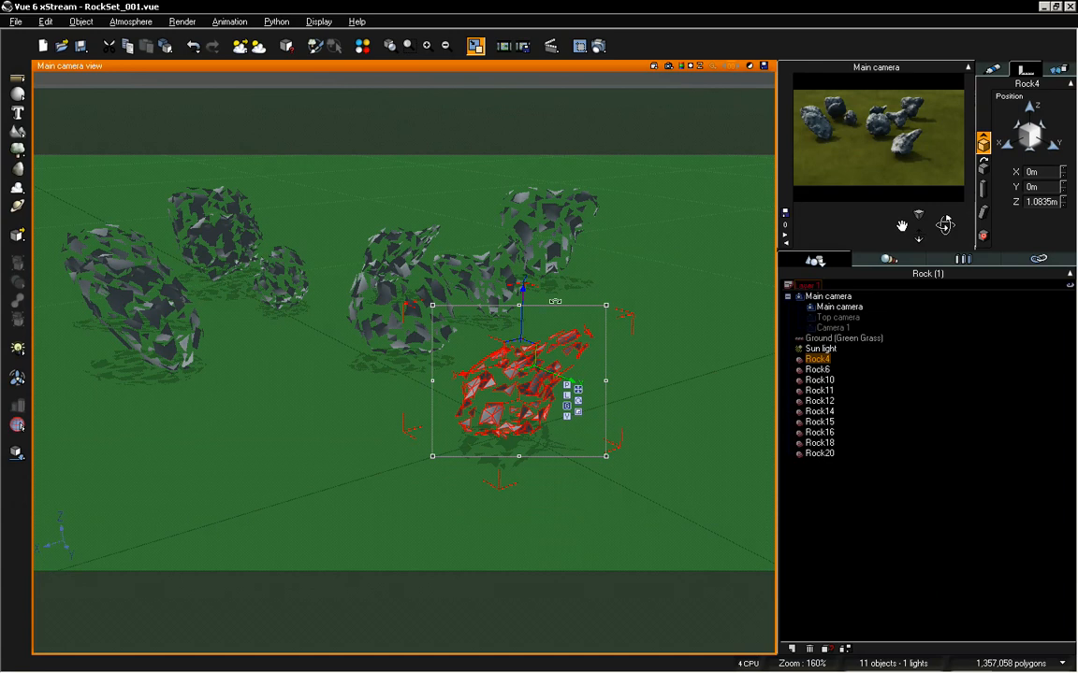
- Move the saved rock away from the centre along X and position Rock6 at X 0 and Y 0
{"action": "left_click_drag", "start_coordinate": [607, 412], "coordinate": [758, 242]}
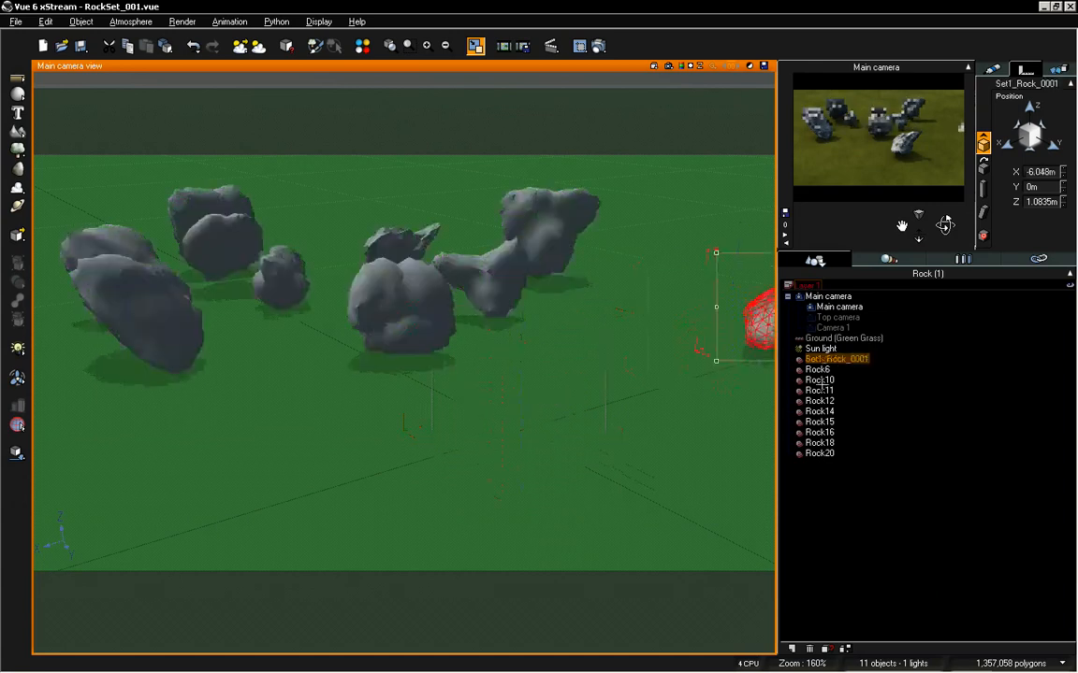
{"action": "left_click", "coordinate": [817, 369]}
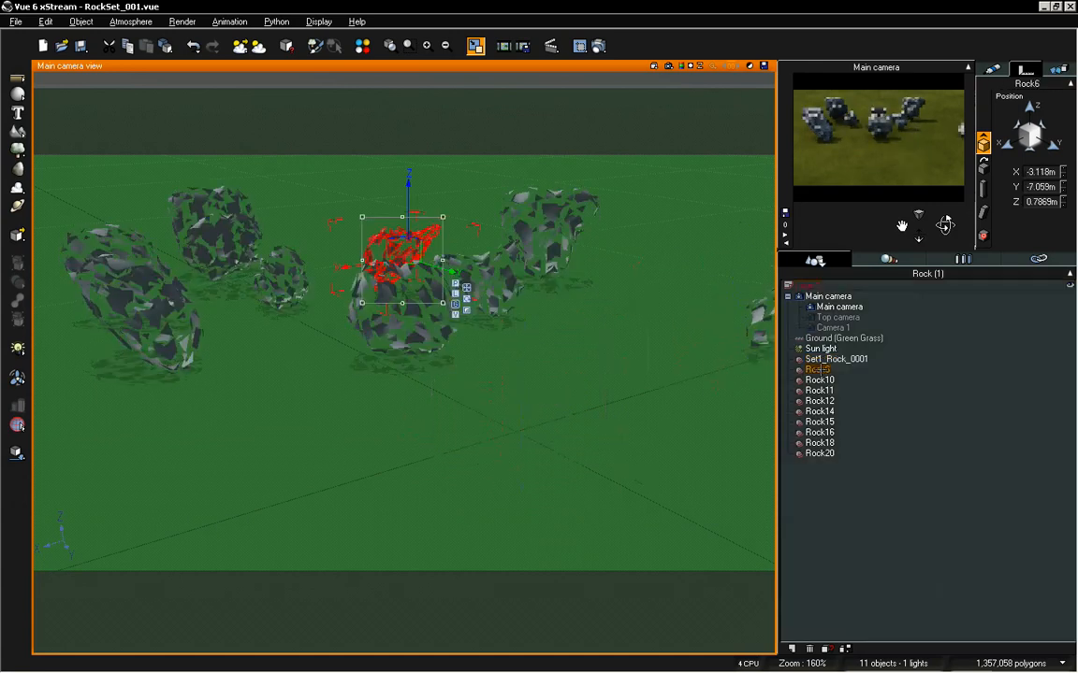
{"action": "double_click", "coordinate": [1045, 173]}
{"action": "type", "text": "0"}
{"action": "key", "text": "Tab"}
{"action": "type", "text": "0"}
{"action": "key", "text": "Return"}
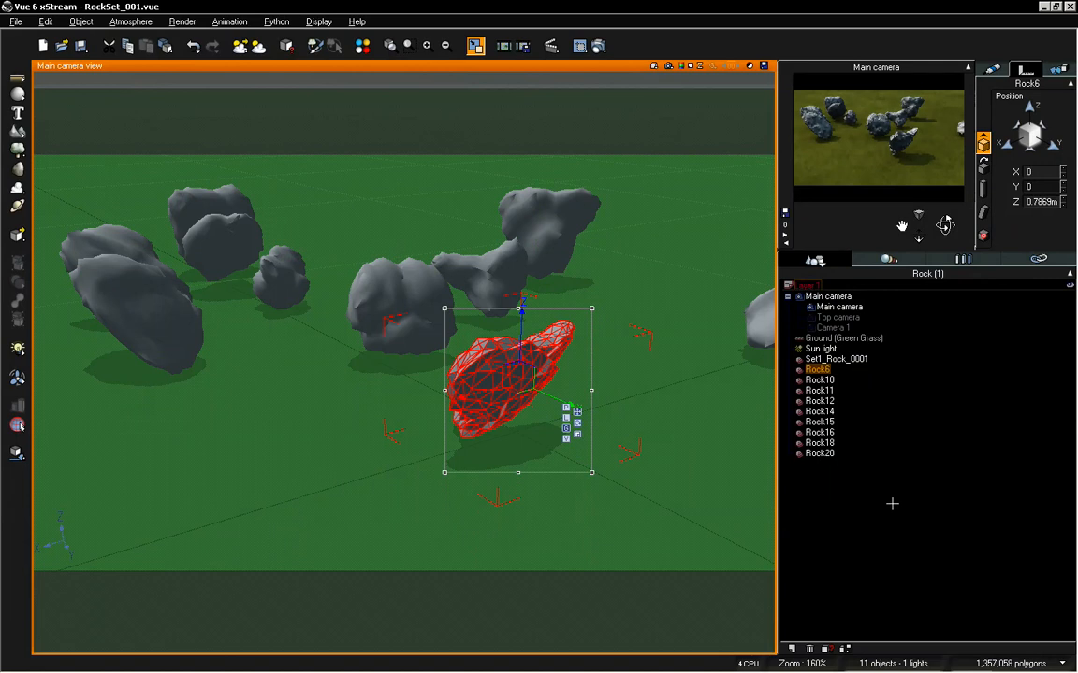
- Start saving Rock6 as an object in RockSet1, reusing the first rock's naming with file name and title Set1_Rock_0002
{"action": "right_click", "coordinate": [482, 372]}
{"action": "left_click", "coordinate": [518, 274]}
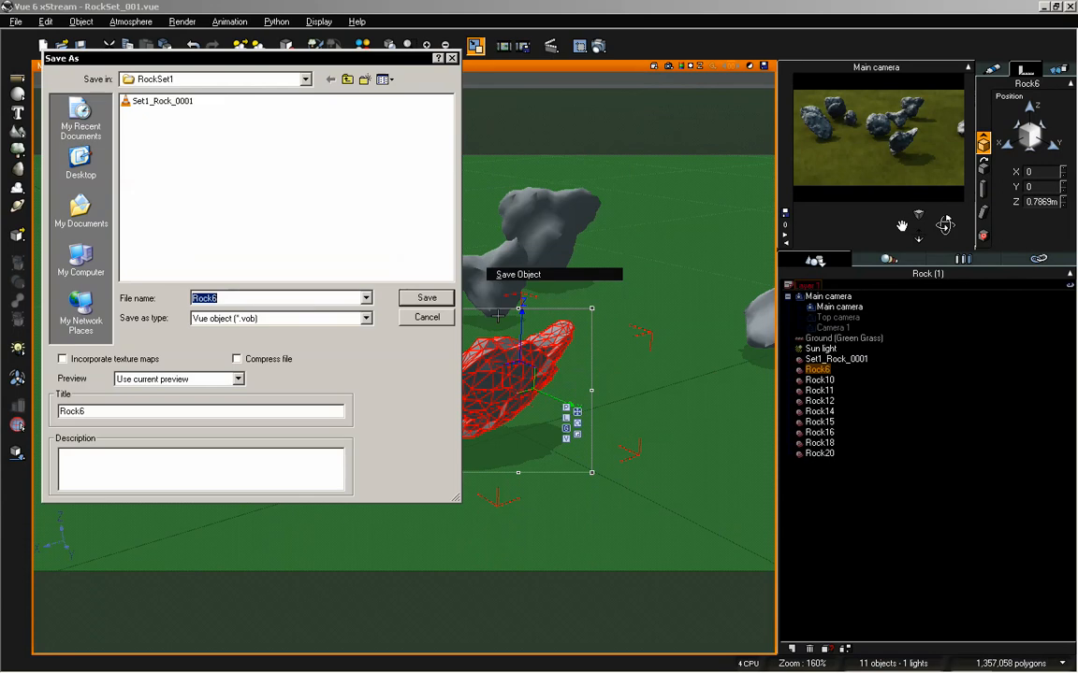
{"action": "left_click", "coordinate": [163, 101]}
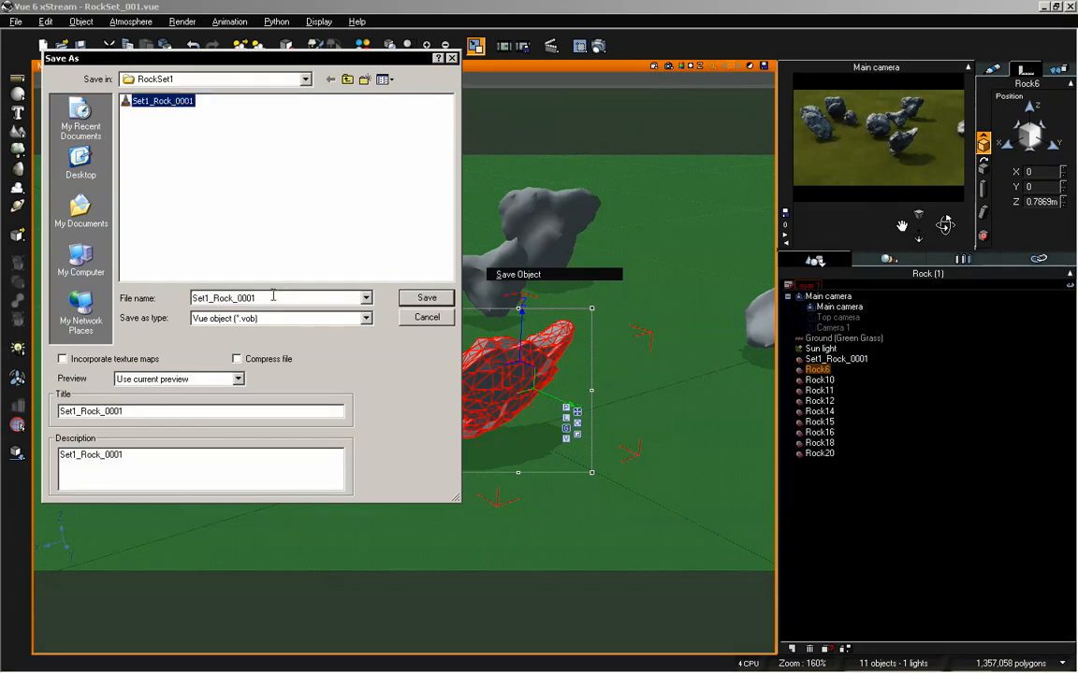
{"action": "left_click", "coordinate": [282, 298]}
{"action": "key", "text": "BackSpace"}
{"action": "type", "text": "2"}
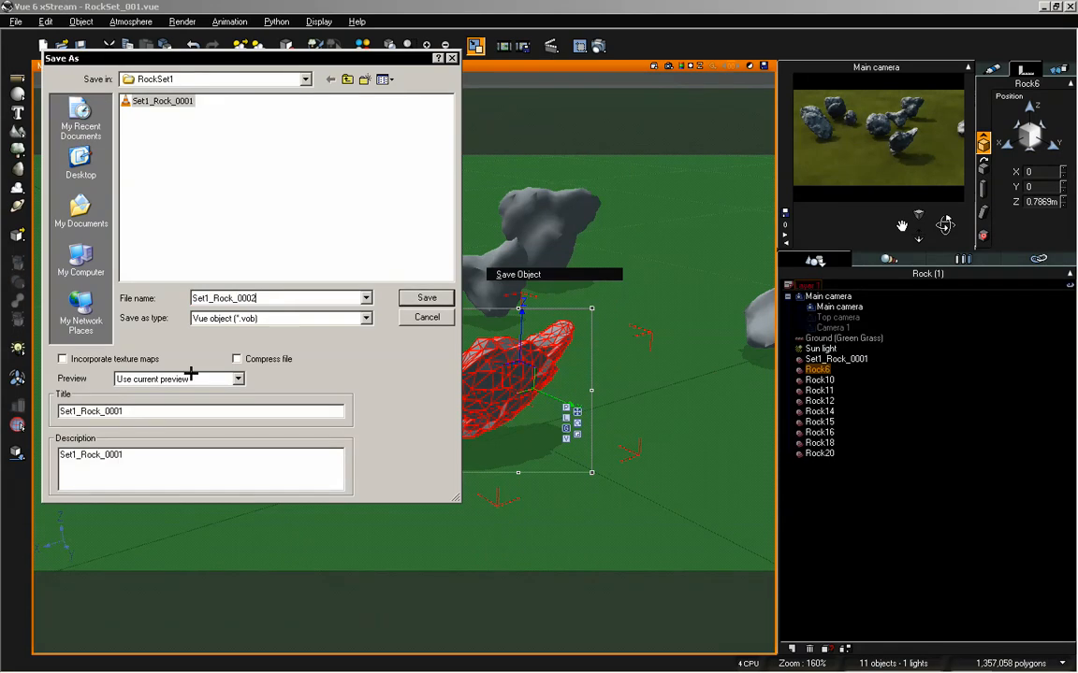
{"action": "left_click", "coordinate": [154, 411]}
{"action": "key", "text": "BackSpace"}
{"action": "type", "text": "2"}
- Rotate Rock6 in its preview picture to a clearer angle and finish saving the object
{"action": "left_click", "coordinate": [427, 298]}
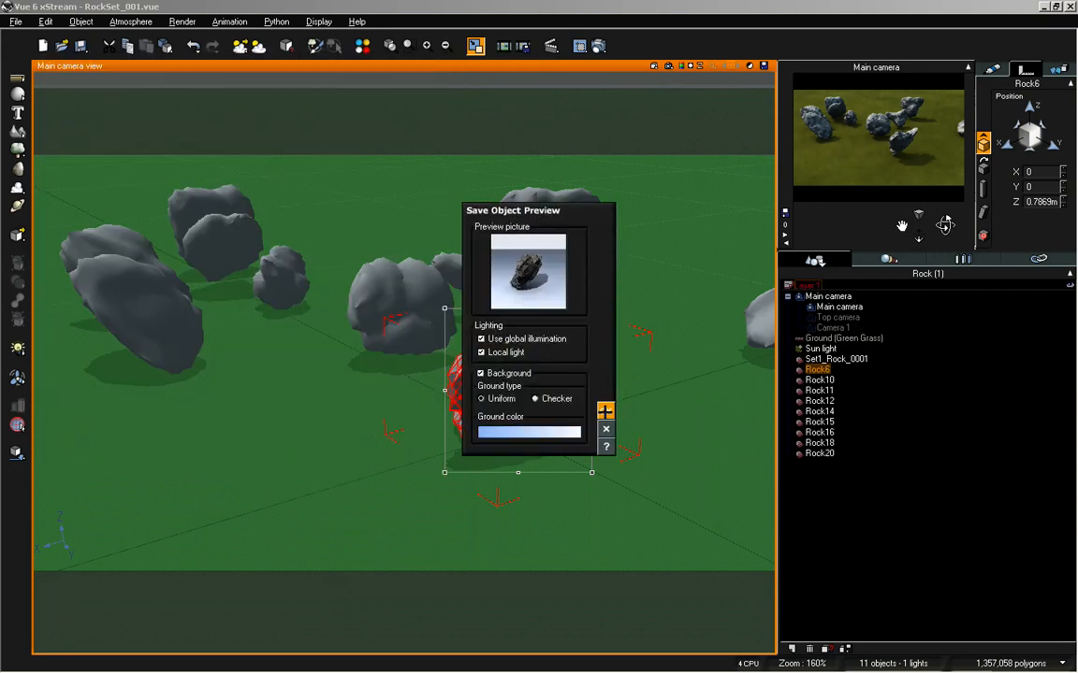
{"action": "mouse_move", "coordinate": [538, 281]}
{"action": "left_mouse_down"}
{"action": "mouse_move", "coordinate": [541, 292]}
{"action": "mouse_move", "coordinate": [520, 291]}
{"action": "mouse_move", "coordinate": [520, 269]}
{"action": "mouse_move", "coordinate": [550, 303]}
{"action": "mouse_move", "coordinate": [539, 283]}
{"action": "mouse_move", "coordinate": [544, 295]}
{"action": "left_mouse_up"}
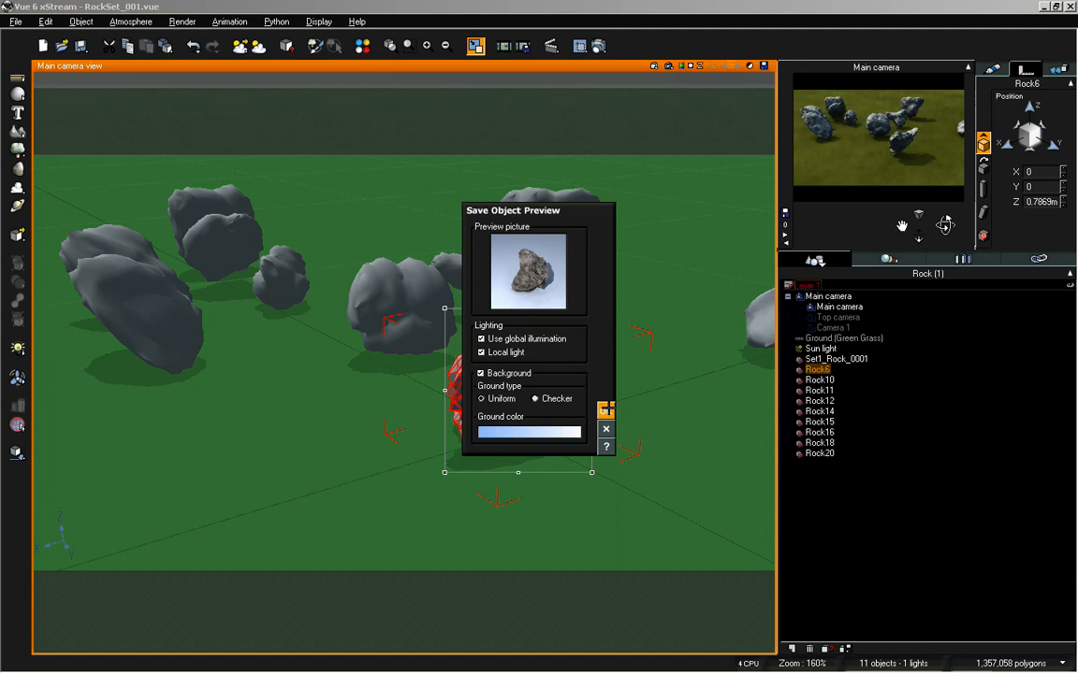
{"action": "left_click", "coordinate": [606, 410]}
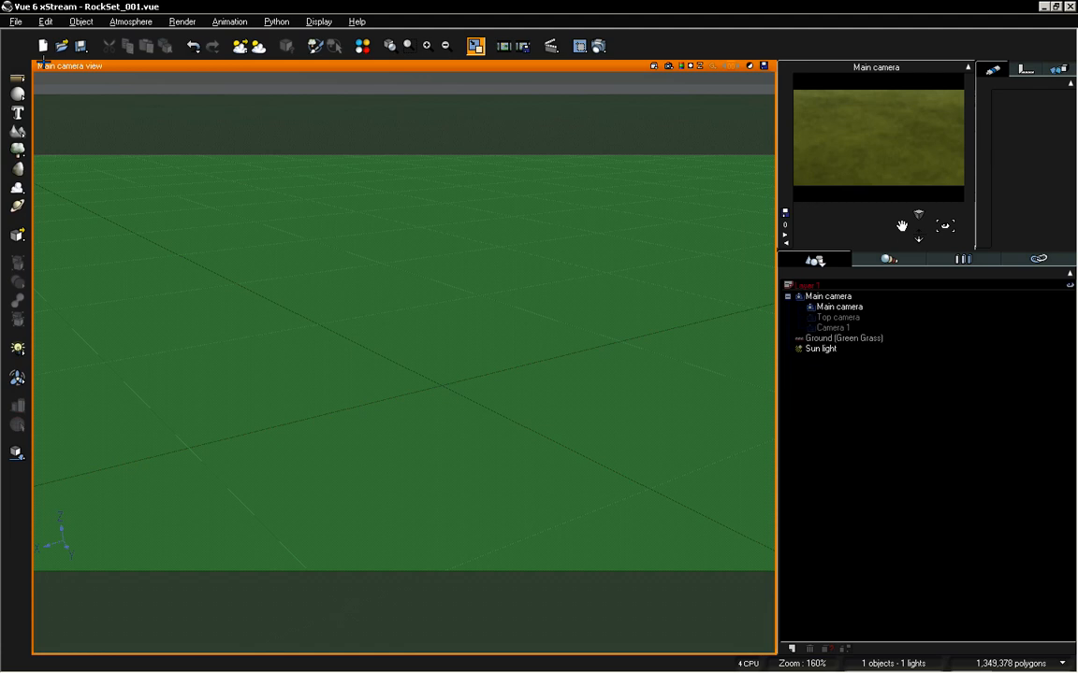
- Open the browser for loading objects, look through the existing collections and leave every group collapsed
{"action": "left_click", "coordinate": [15, 21]}
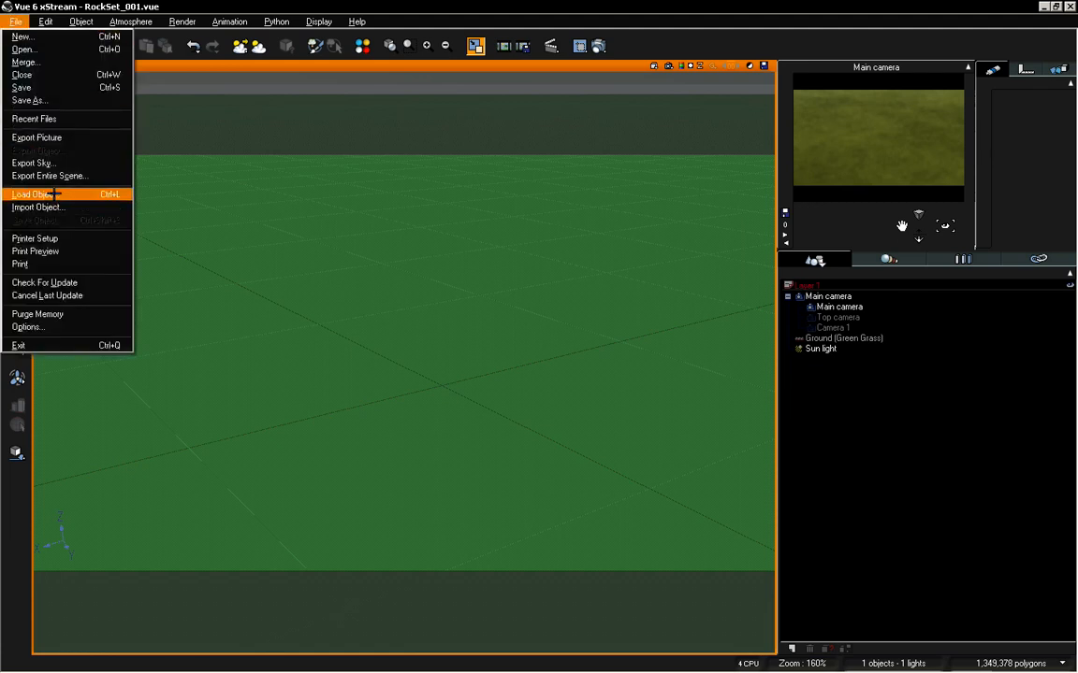
{"action": "left_click", "coordinate": [55, 194]}
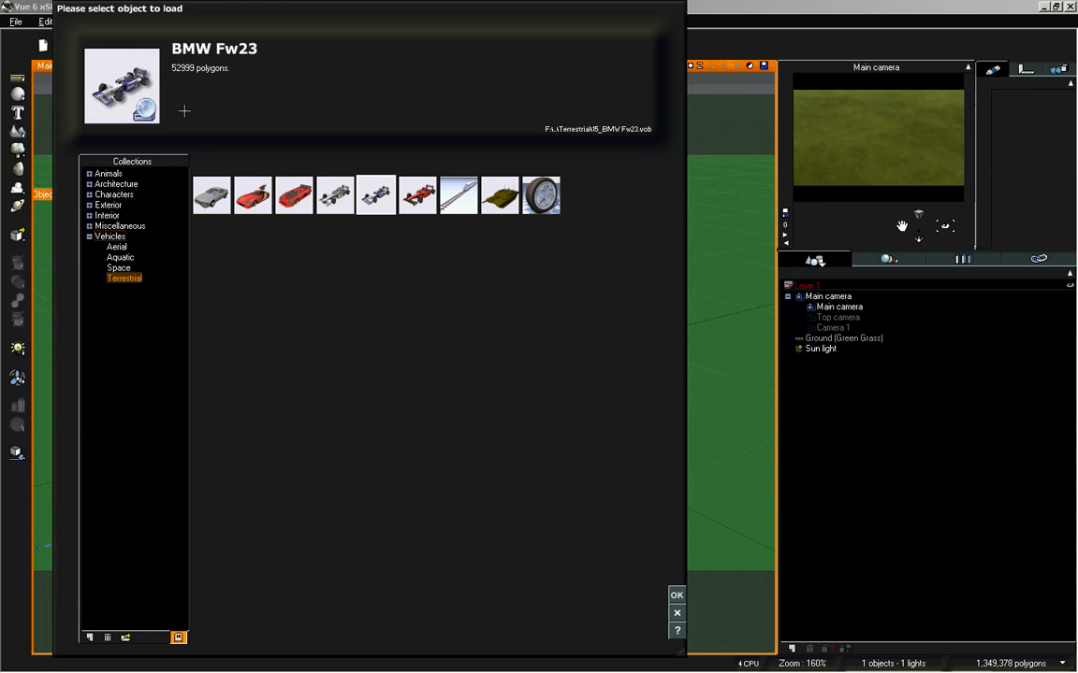
{"action": "left_click", "coordinate": [89, 174]}
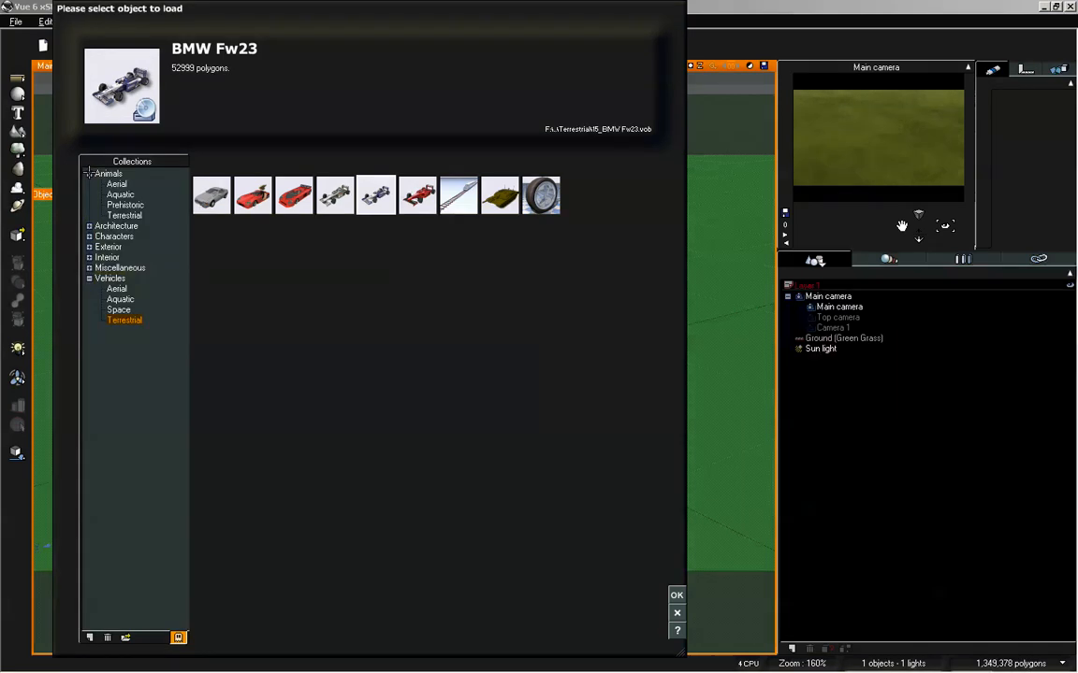
{"action": "left_click", "coordinate": [89, 174]}
{"action": "left_click", "coordinate": [89, 184]}
{"action": "left_click", "coordinate": [90, 184]}
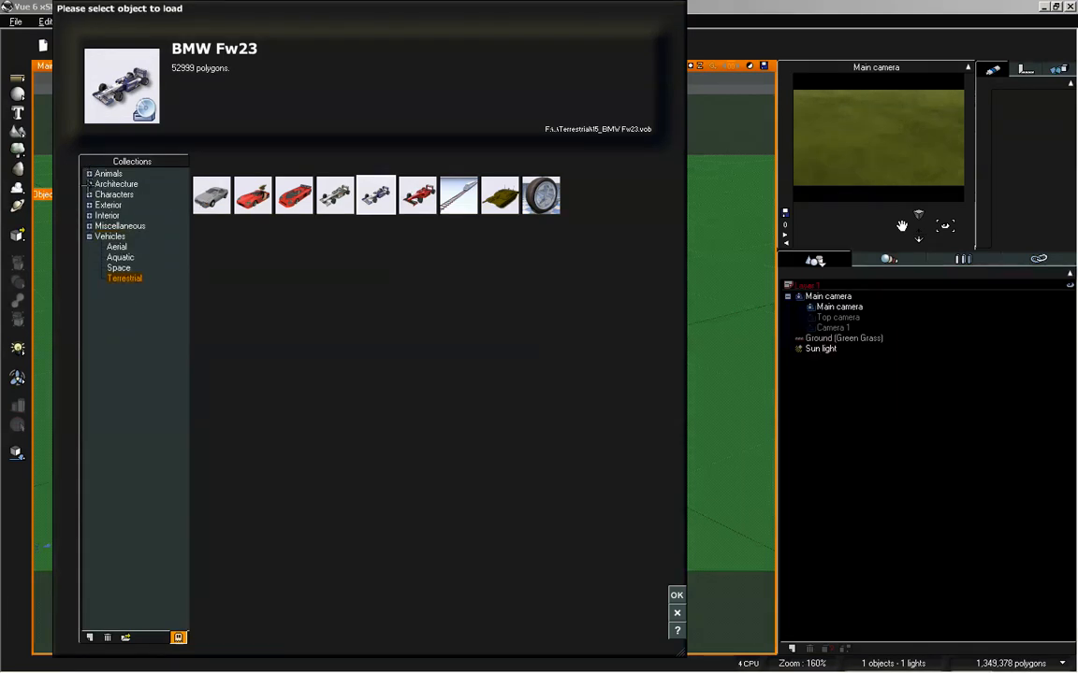
{"action": "left_click", "coordinate": [89, 236]}
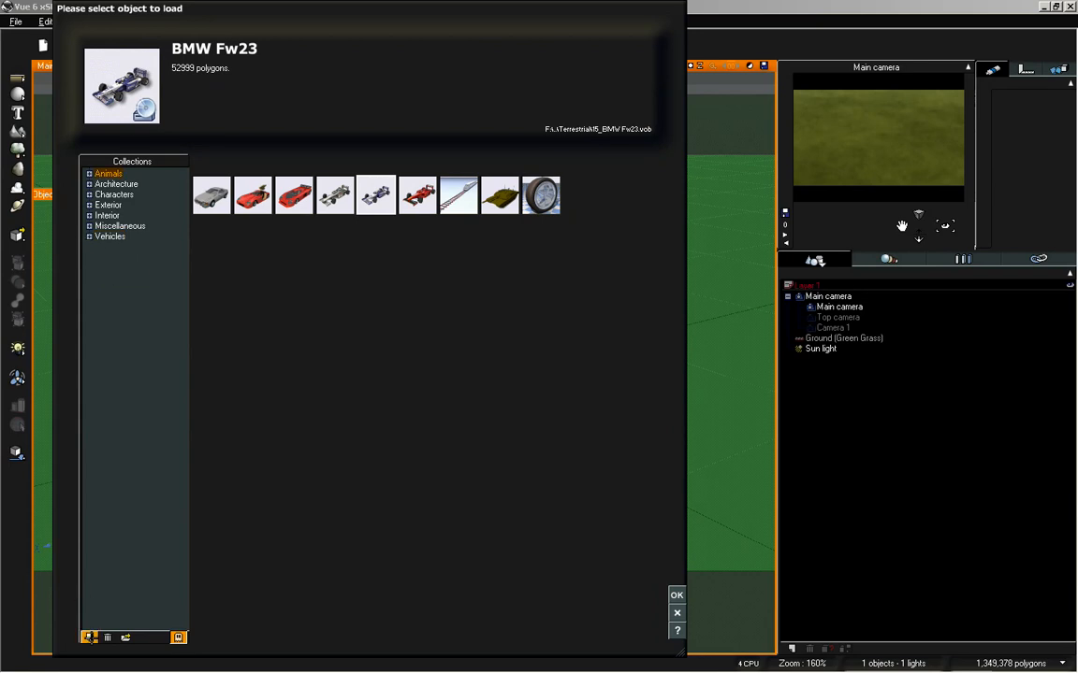
- Add the AsileFX RockSets folder as a new collection named "AsileFX - Rock Sets"
{"action": "left_click", "coordinate": [89, 637]}
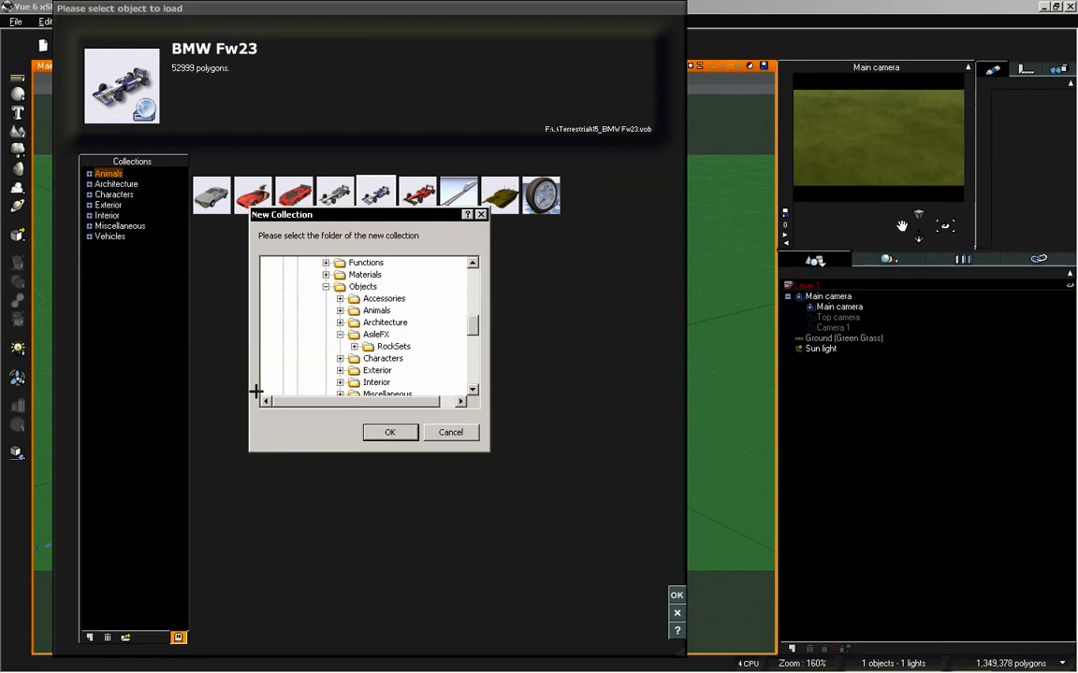
{"action": "left_click", "coordinate": [393, 346]}
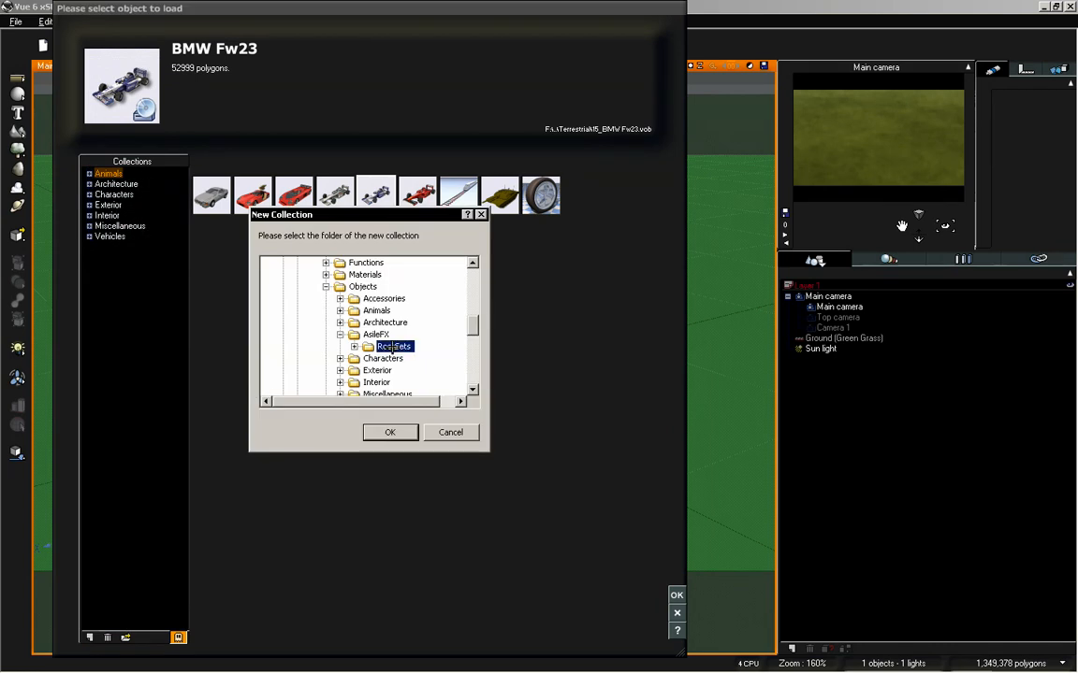
{"action": "left_click", "coordinate": [394, 433]}
{"action": "left_click", "coordinate": [392, 433]}
{"action": "left_click", "coordinate": [515, 361]}
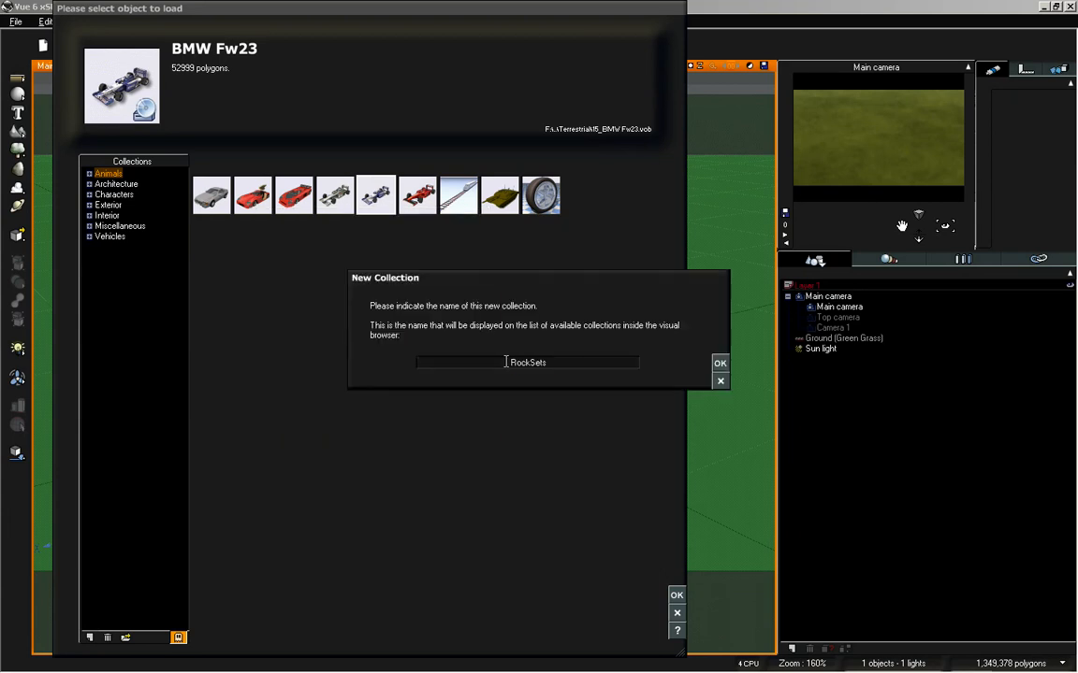
{"action": "type", "text": "AsileFX - Rock"}
{"action": "left_click", "coordinate": [719, 363]}
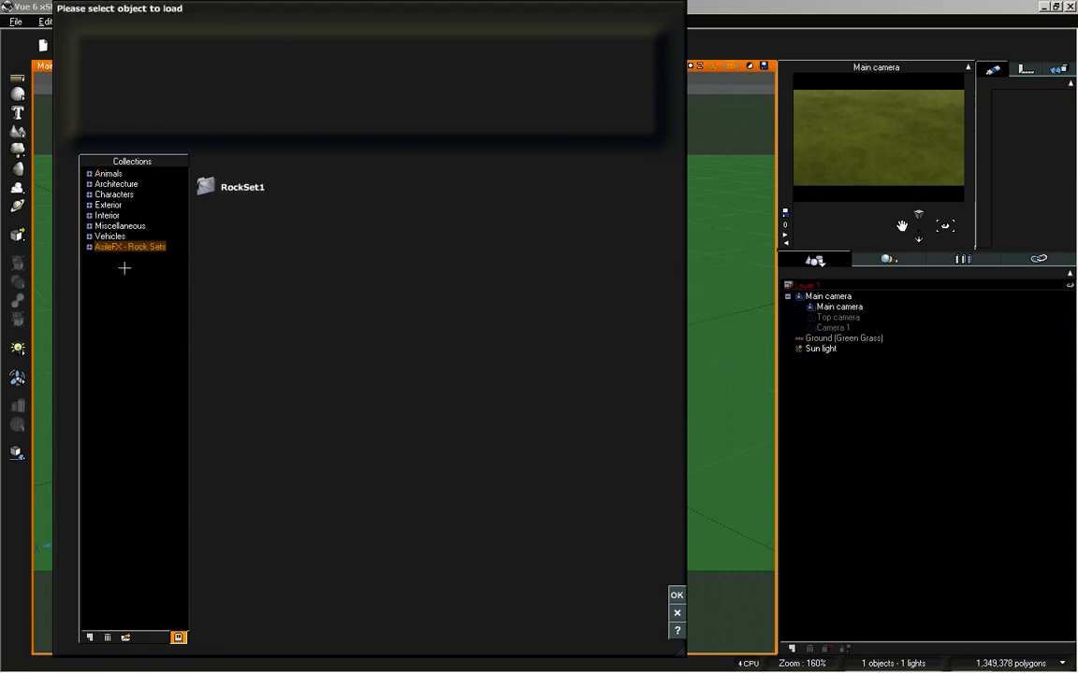
- Load Set1_Rock_0001 from the new collection's RockSet1 folder as a test and delete it from the scene
{"action": "left_click", "coordinate": [89, 247]}
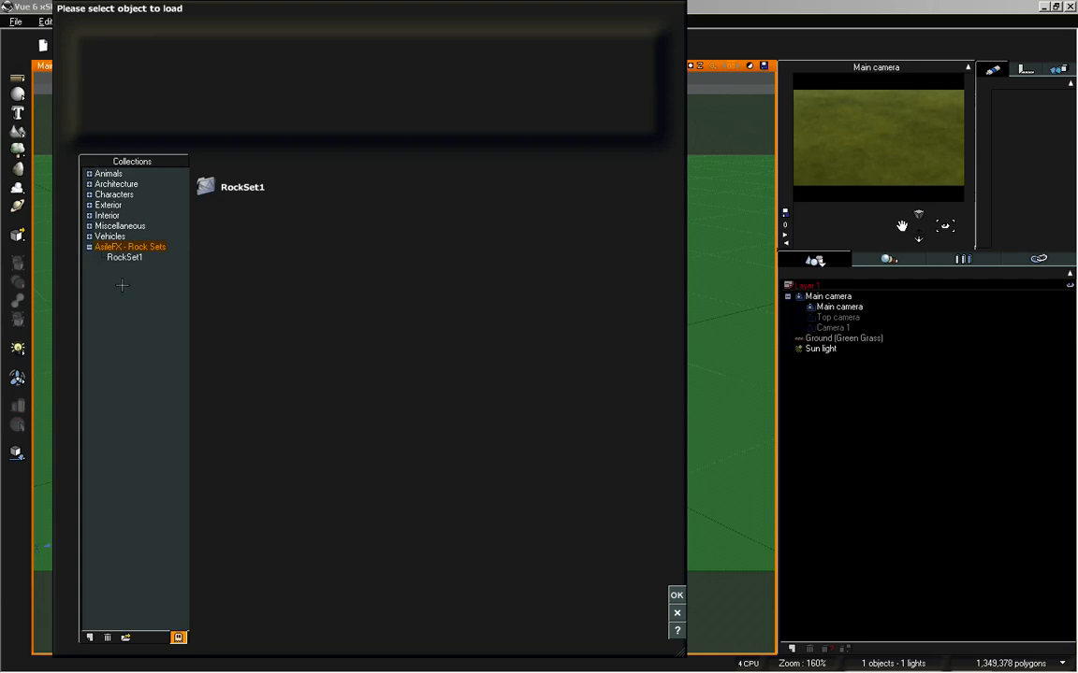
{"action": "left_click", "coordinate": [127, 259]}
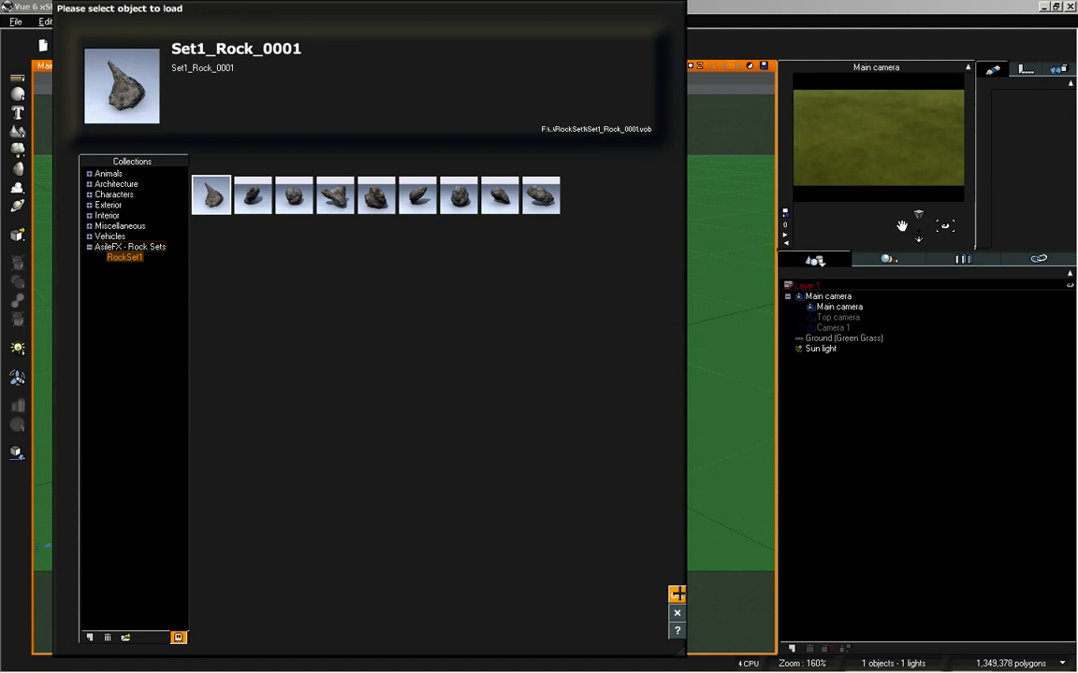
{"action": "left_click", "coordinate": [676, 595]}
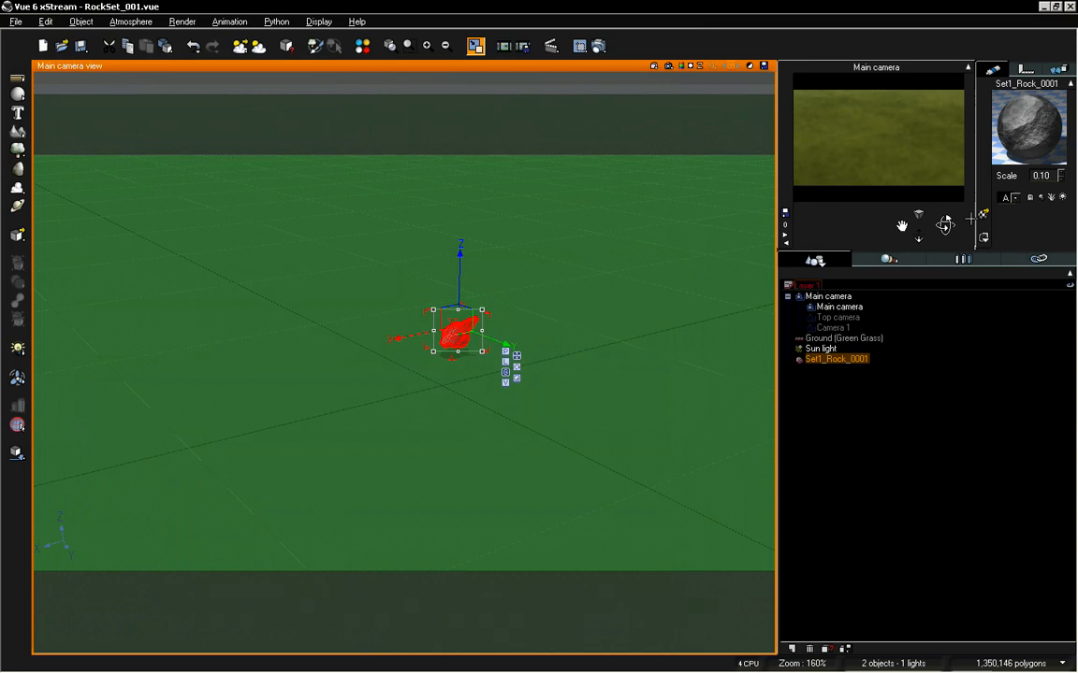
{"action": "mouse_move", "coordinate": [917, 228]}
{"action": "left_mouse_down"}
{"action": "mouse_move", "coordinate": [915, 237]}
{"action": "mouse_move", "coordinate": [899, 227]}
{"action": "mouse_move", "coordinate": [946, 223]}
{"action": "left_mouse_up"}
{"action": "key", "text": "Delete"}
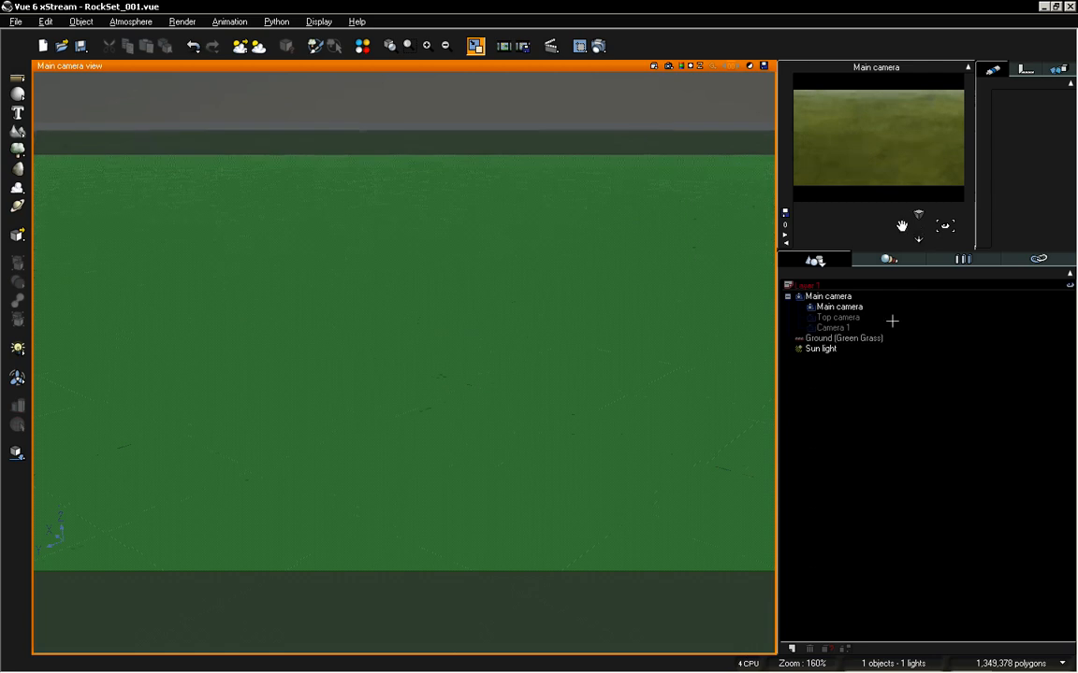
- Add a terrain to the scene on top of the grass ground
{"action": "left_click", "coordinate": [839, 337]}
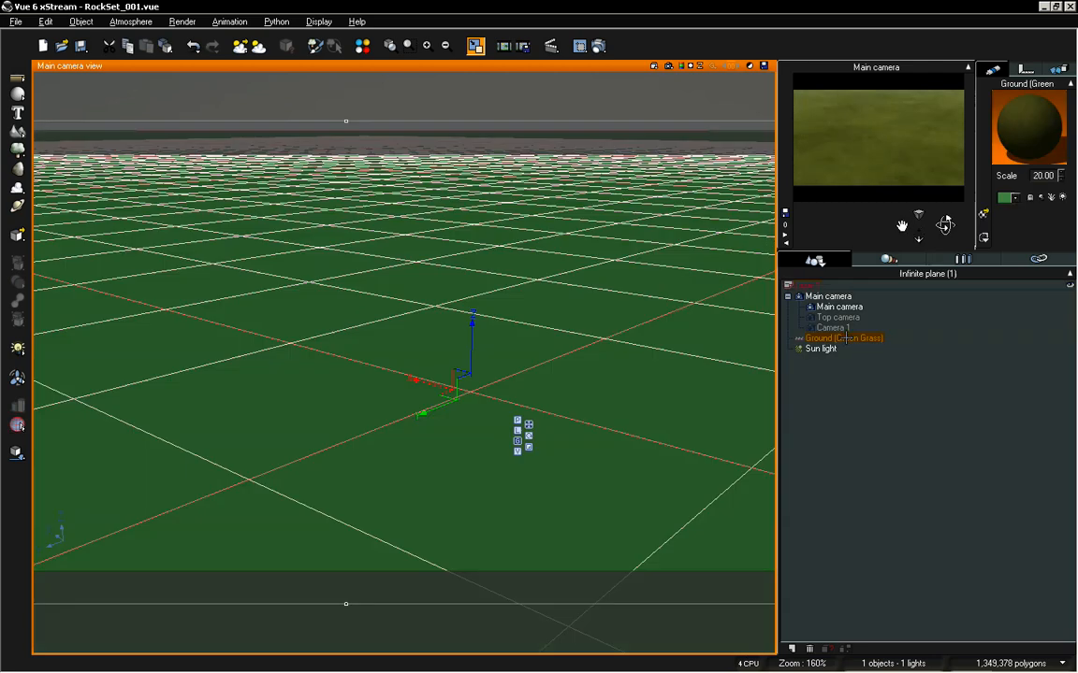
{"action": "left_click", "coordinate": [17, 131]}
{"action": "scroll", "coordinate": [713, 268], "scroll_direction": "down", "scroll_amount": 3}
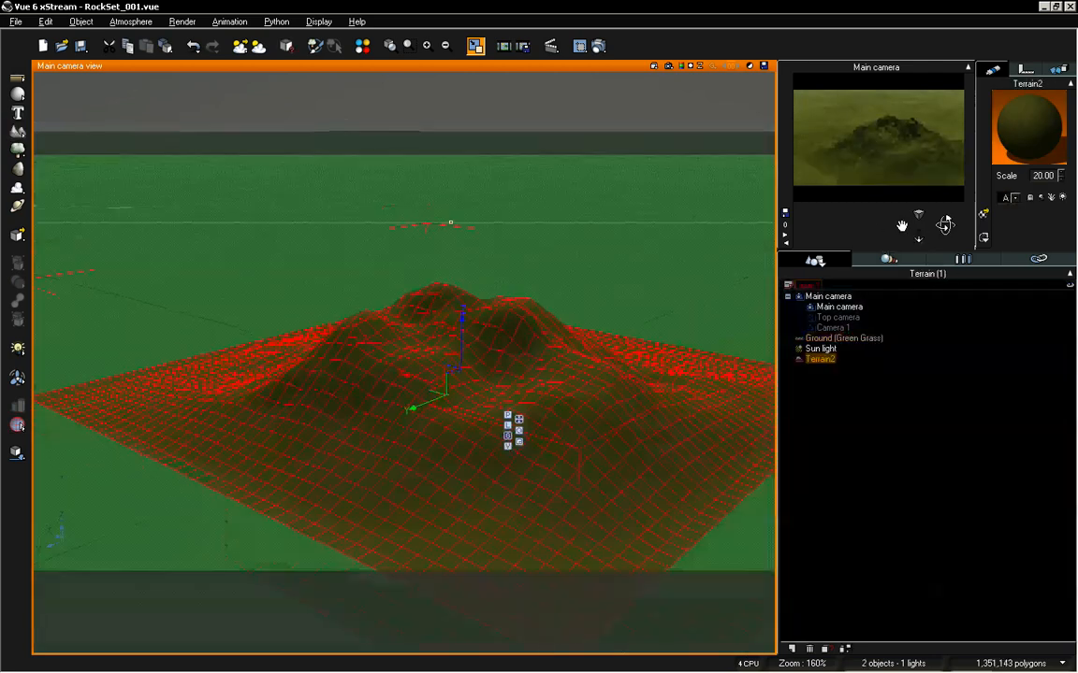
{"action": "left_click_drag", "start_coordinate": [441, 376], "coordinate": [669, 193]}
{"action": "left_click_drag", "start_coordinate": [946, 226], "coordinate": [912, 266]}
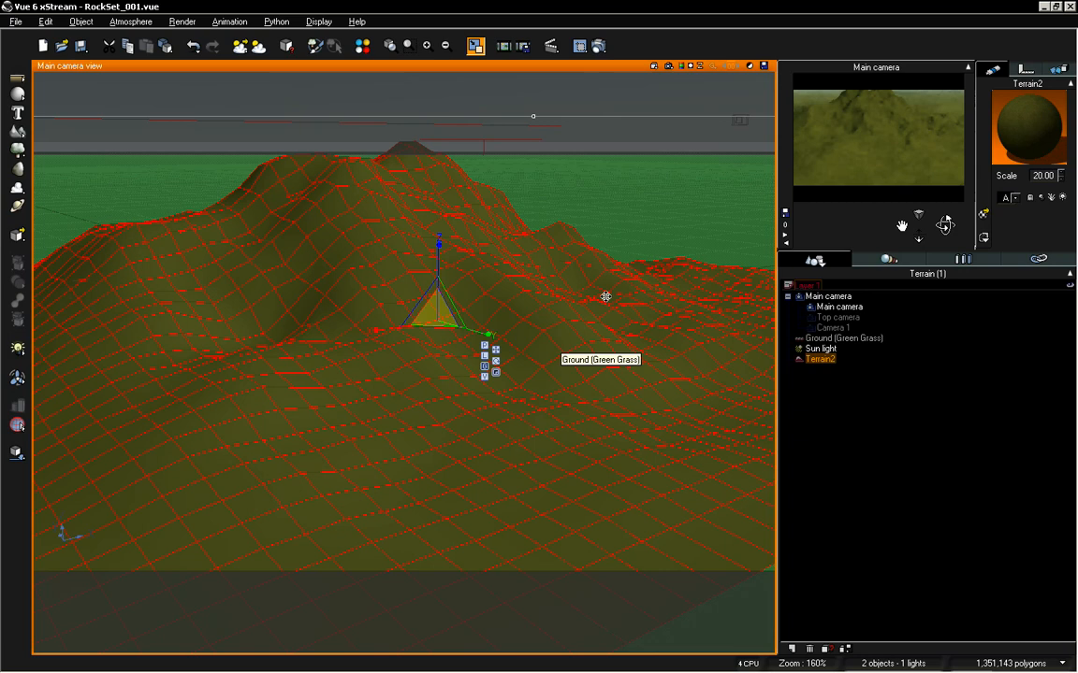
{"action": "left_click_drag", "start_coordinate": [902, 224], "coordinate": [902, 202]}
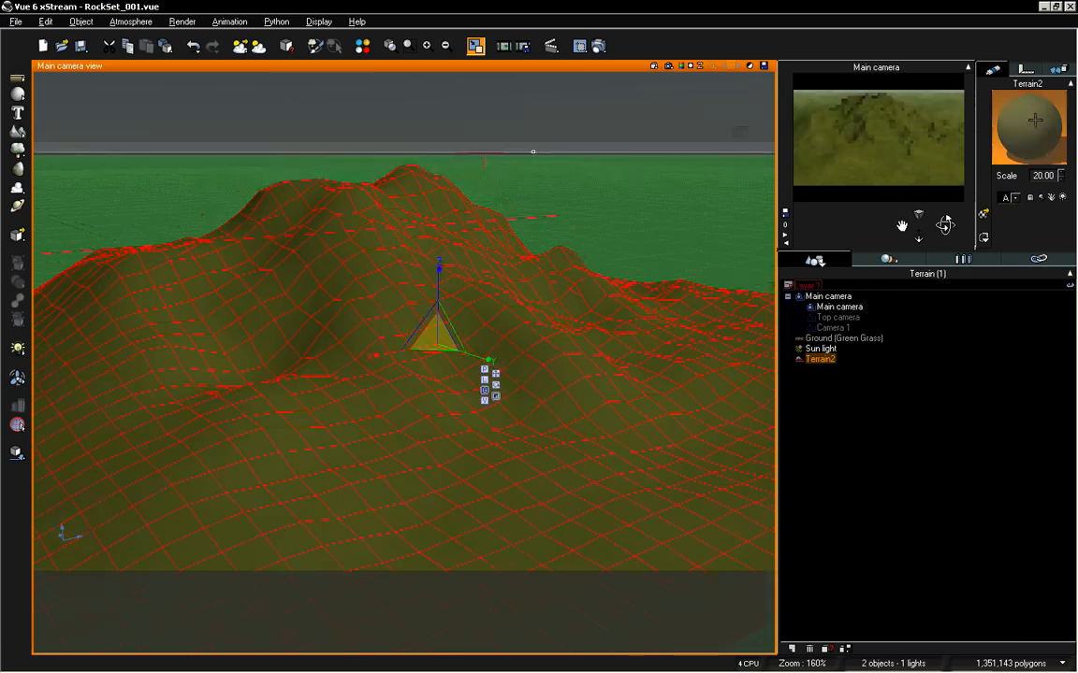
- Change the terrain's Grass Patches (Dark) material to the EcoSystem type and show its general population settings
{"action": "double_click", "coordinate": [1036, 125]}
{"action": "left_click_drag", "start_coordinate": [709, 70], "coordinate": [728, 87]}
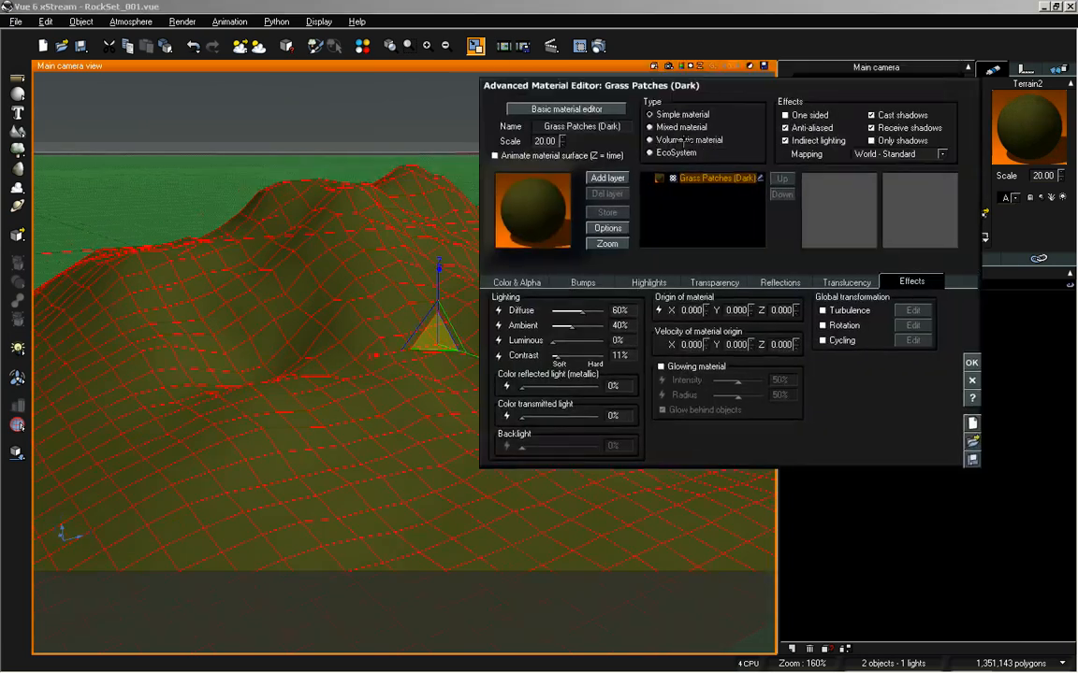
{"action": "left_click", "coordinate": [670, 153]}
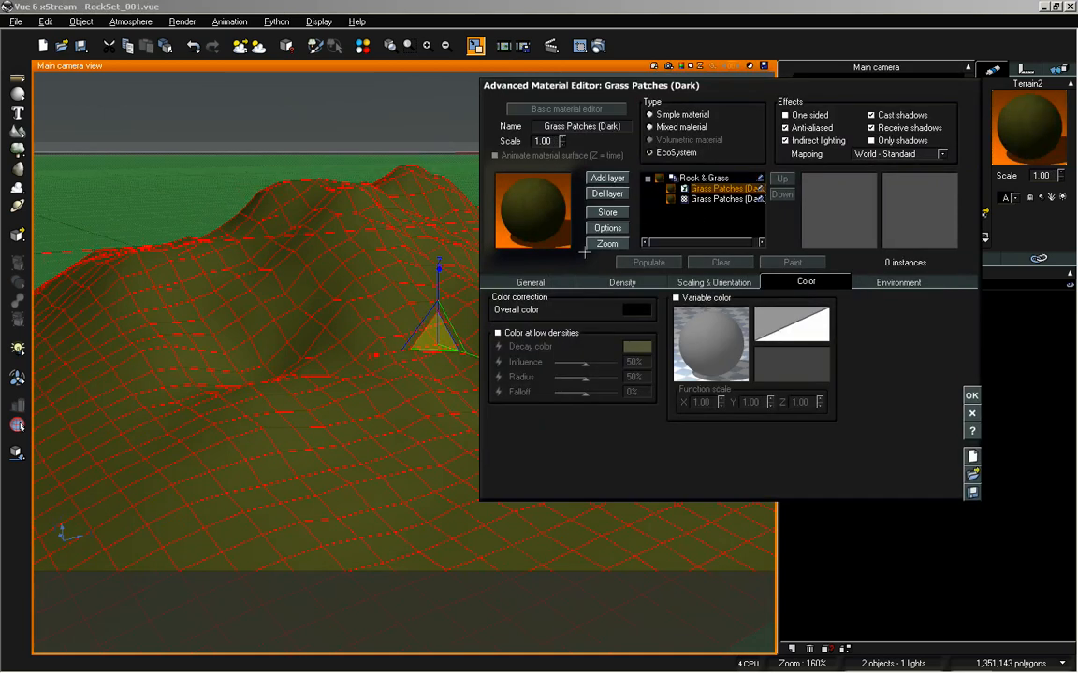
{"action": "left_click", "coordinate": [530, 282]}
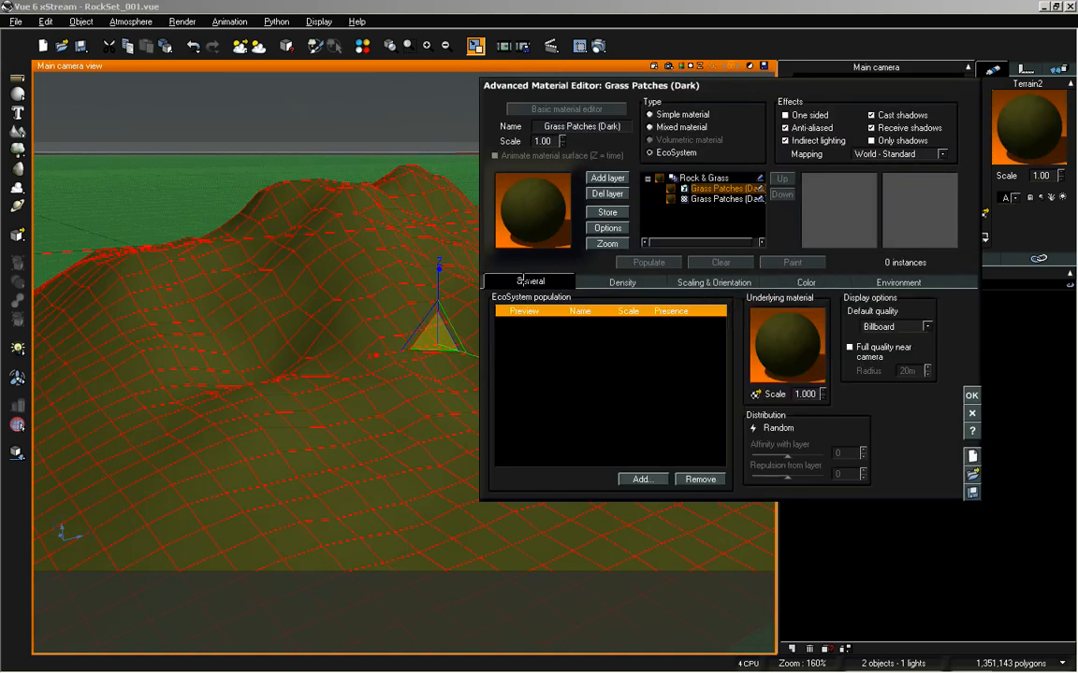
- Add the Set1_Rock_0001 object from RockSet1 to the EcoSystem population
{"action": "left_click", "coordinate": [642, 479]}
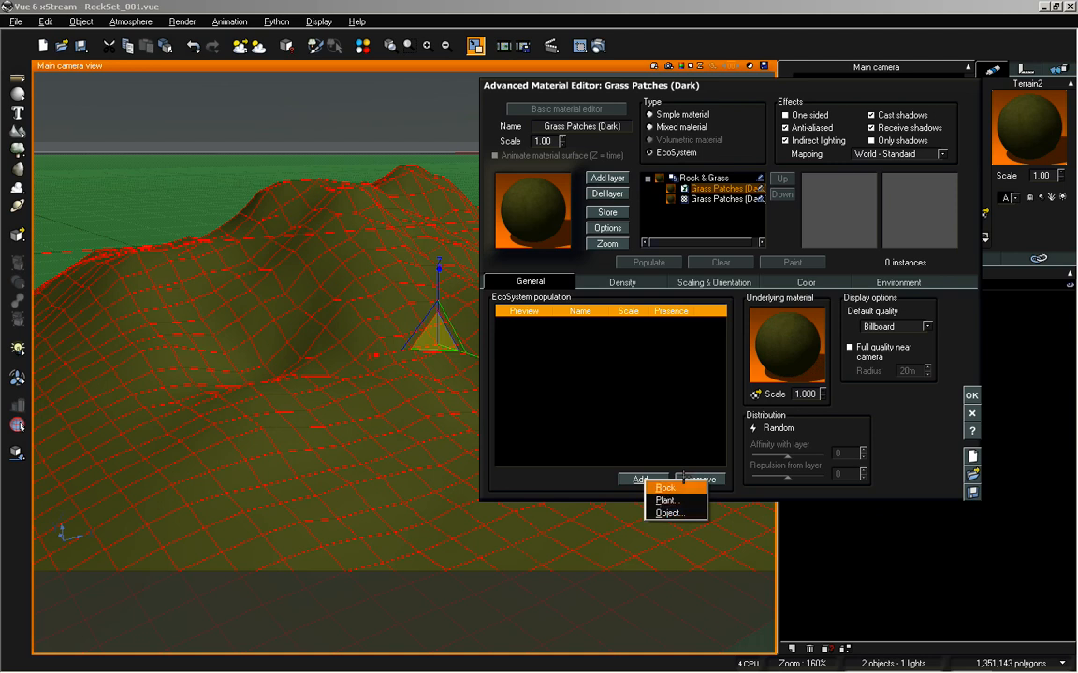
{"action": "left_click", "coordinate": [669, 513]}
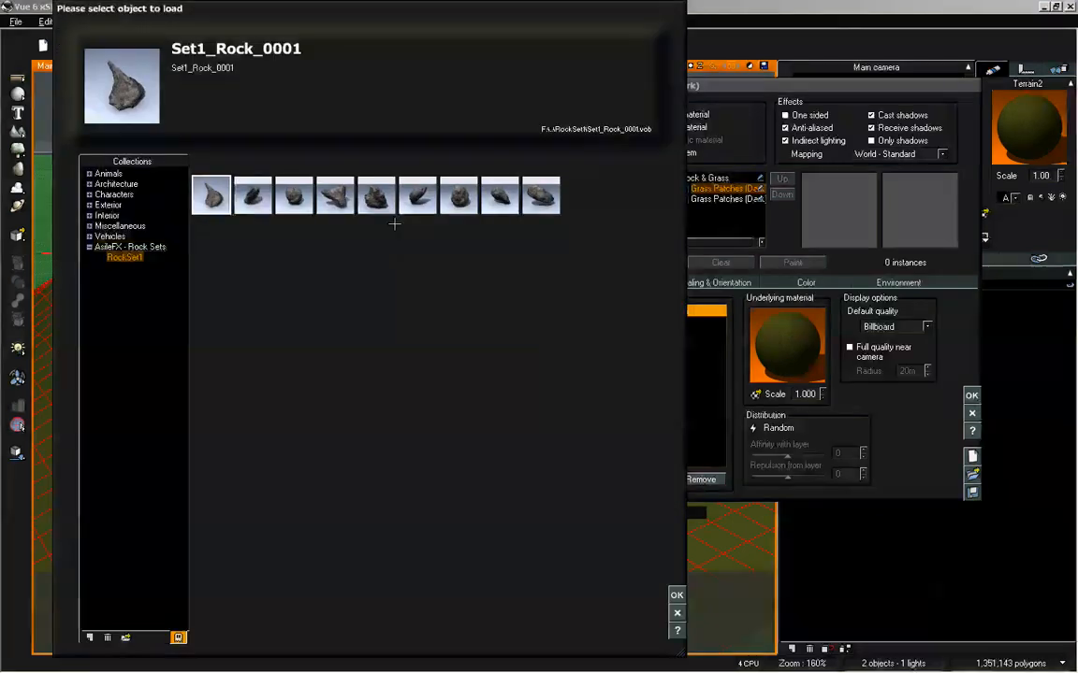
{"action": "left_click", "coordinate": [677, 599]}
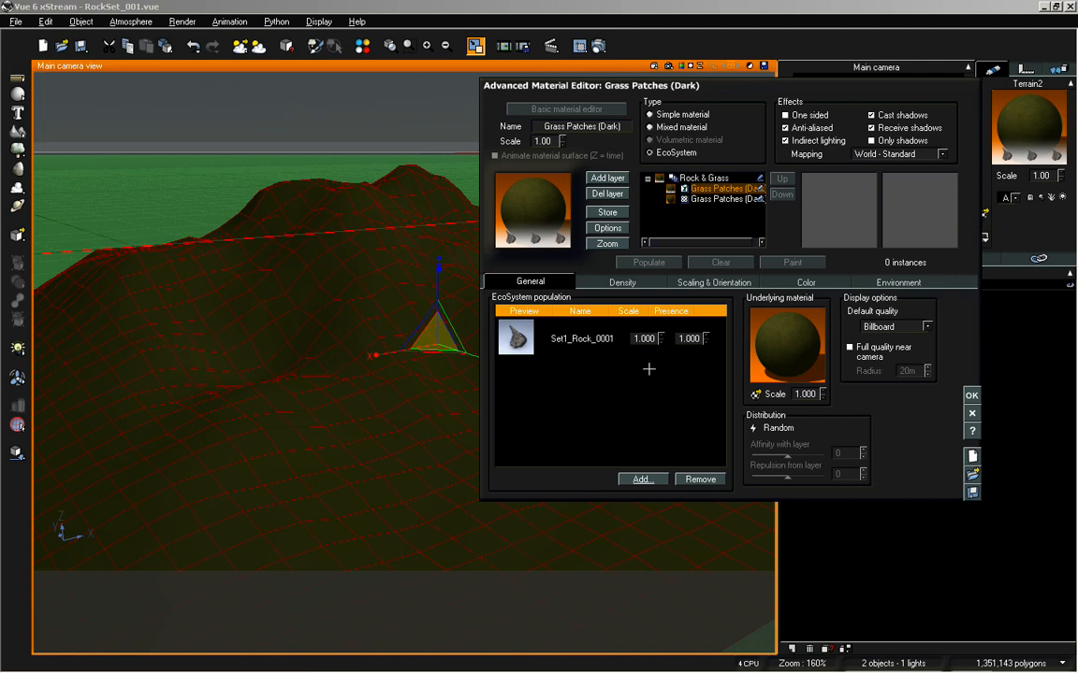
{"action": "left_click", "coordinate": [600, 338]}
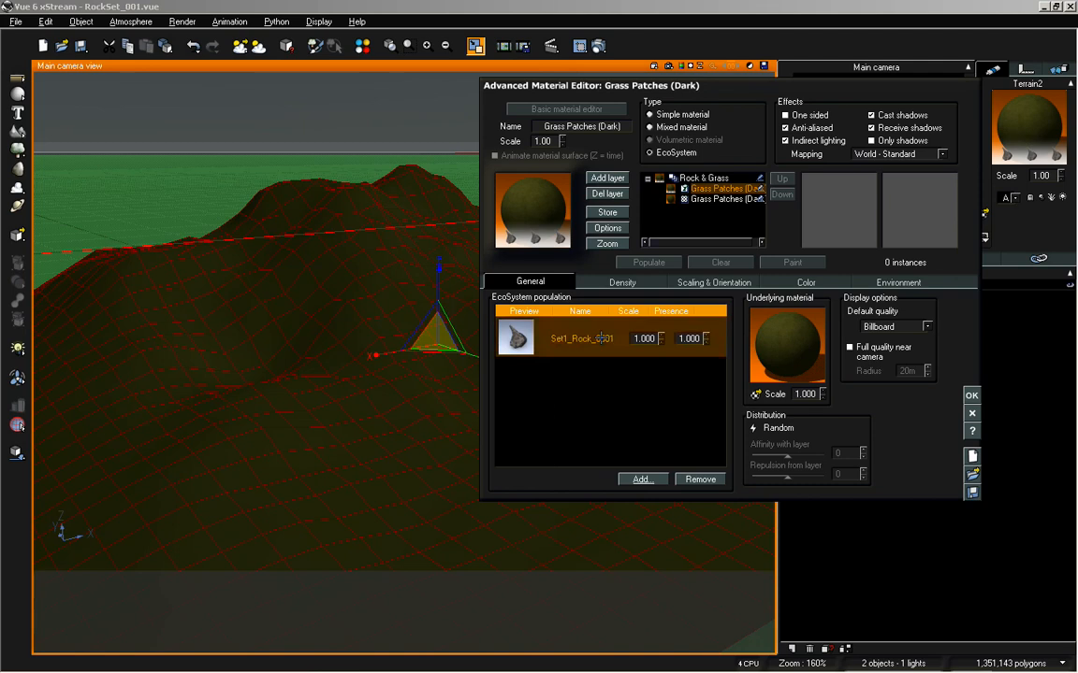
- Add the remaining RockSet1 rocks to the EcoSystem population, starting with Set1_Rock_0002
{"action": "left_click", "coordinate": [641, 479]}
{"action": "left_click", "coordinate": [665, 487]}
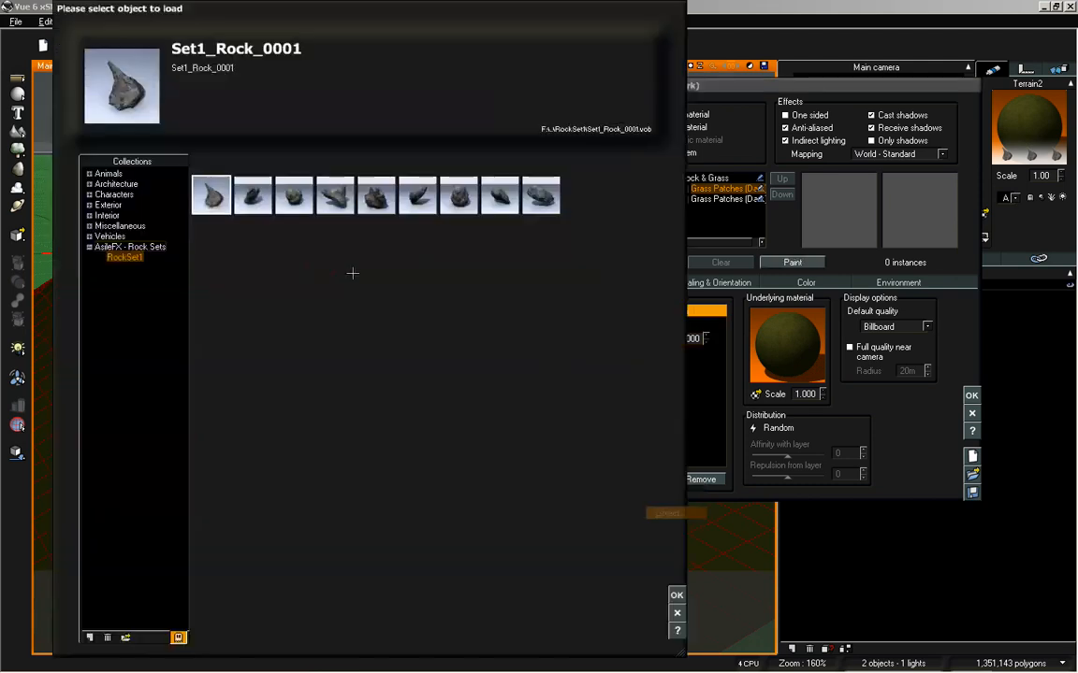
{"action": "left_click", "coordinate": [250, 190]}
{"action": "left_click", "coordinate": [676, 595]}
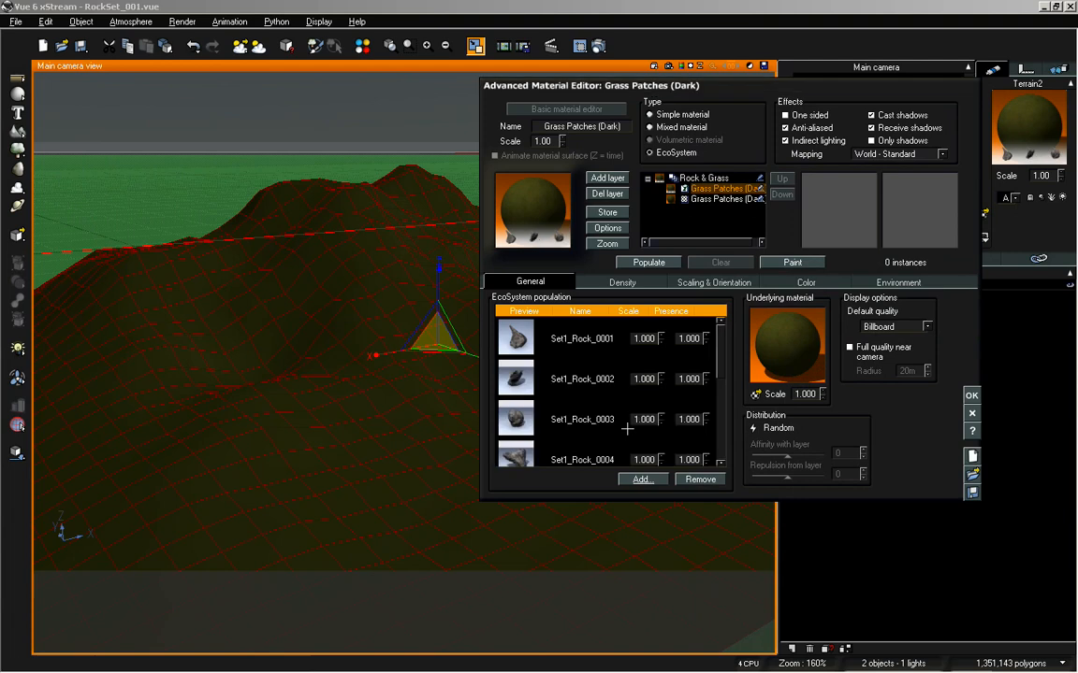
- Populate the terrain with the rocks in the EcoSystem population
{"action": "mouse_move", "coordinate": [727, 348]}
{"action": "left_mouse_down"}
{"action": "mouse_move", "coordinate": [723, 399]}
{"action": "mouse_move", "coordinate": [719, 348]}
{"action": "left_mouse_up"}
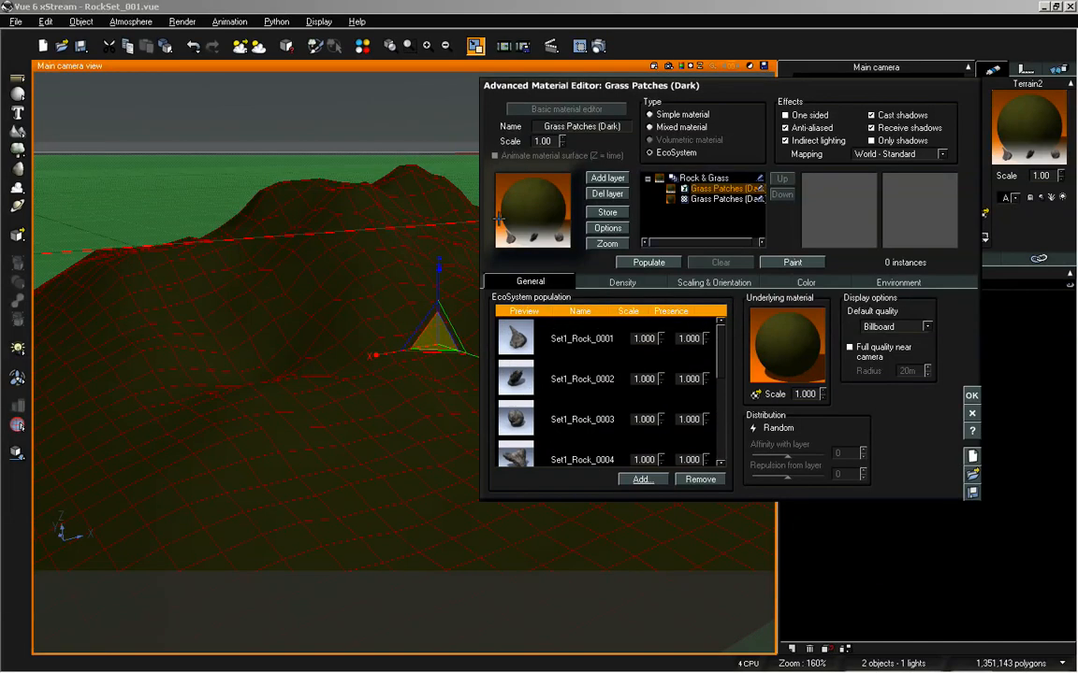
{"action": "left_click_drag", "start_coordinate": [703, 85], "coordinate": [760, 220]}
{"action": "left_click", "coordinate": [718, 397]}
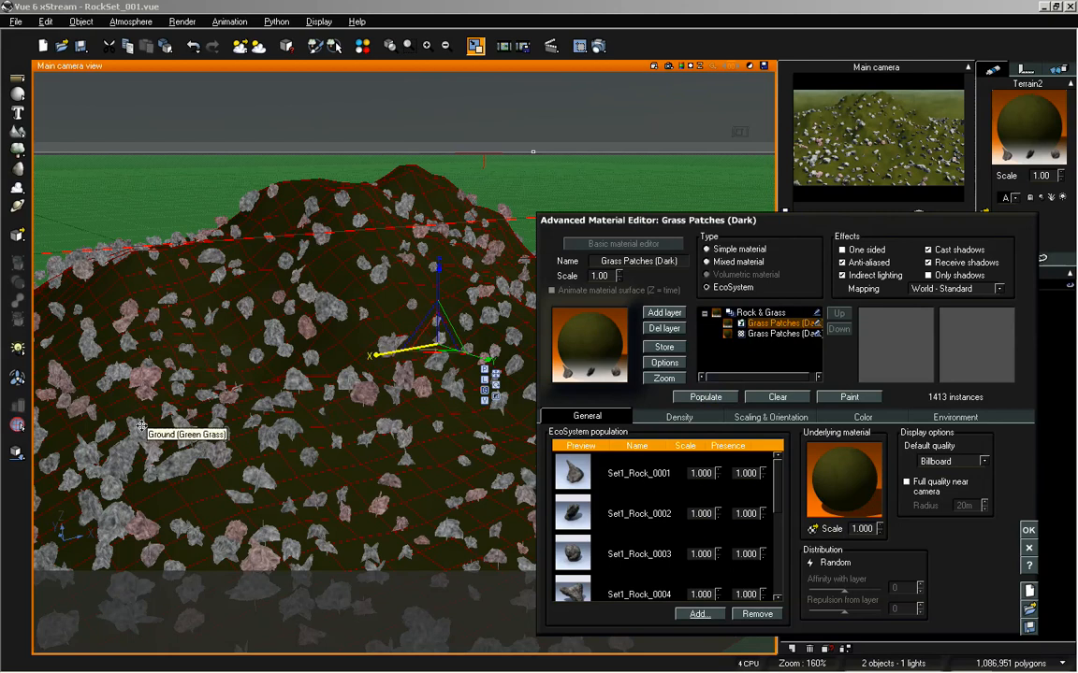
- Examine the scattered rocks on the terrain up close and compare them with the rocks in the population list
{"action": "left_click_drag", "start_coordinate": [731, 219], "coordinate": [665, 381]}
{"action": "left_click_drag", "start_coordinate": [916, 234], "coordinate": [916, 242]}
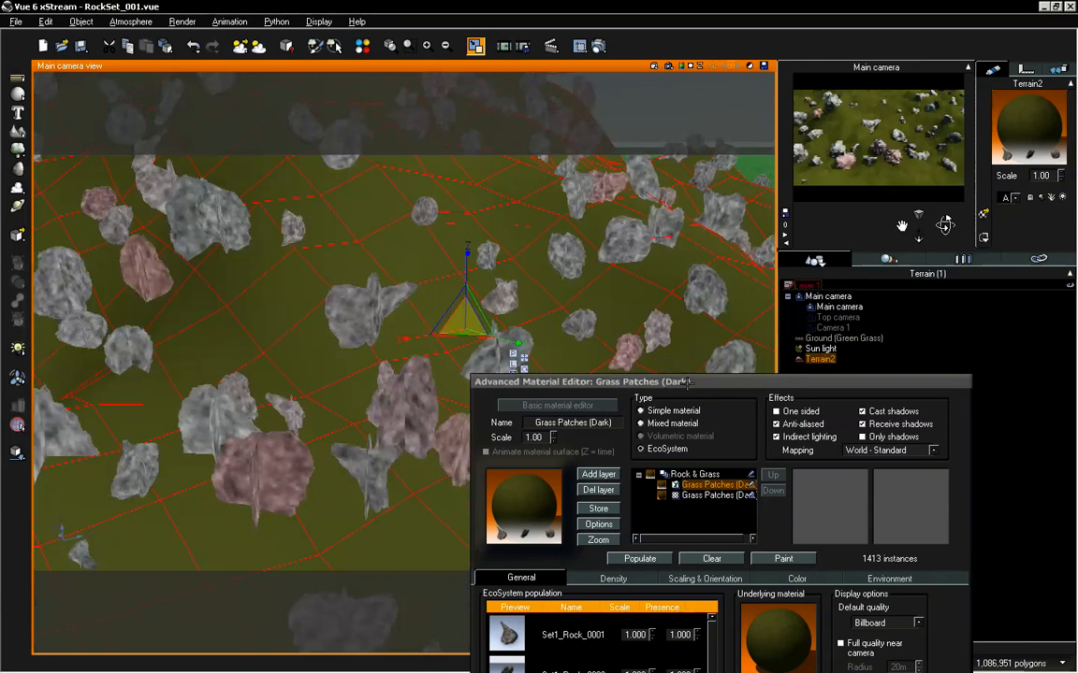
{"action": "left_click_drag", "start_coordinate": [689, 383], "coordinate": [687, 112]}
{"action": "mouse_move", "coordinate": [708, 382]}
{"action": "left_mouse_down"}
{"action": "mouse_move", "coordinate": [714, 457]}
{"action": "mouse_move", "coordinate": [713, 386]}
{"action": "left_mouse_up"}
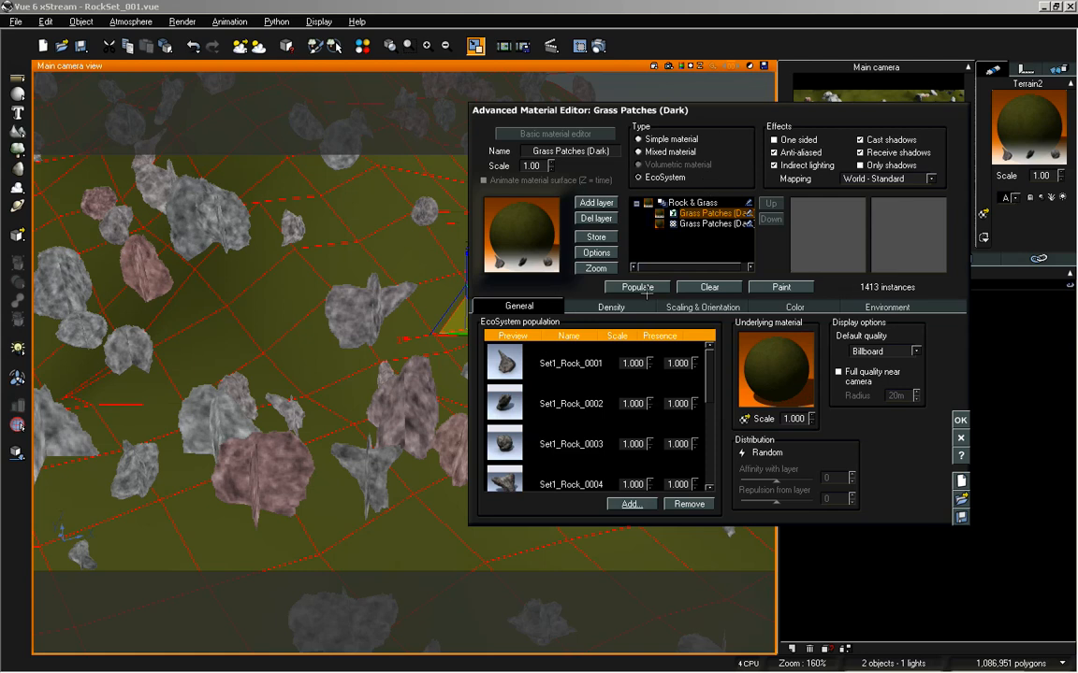
{"action": "left_click_drag", "start_coordinate": [712, 370], "coordinate": [714, 397]}
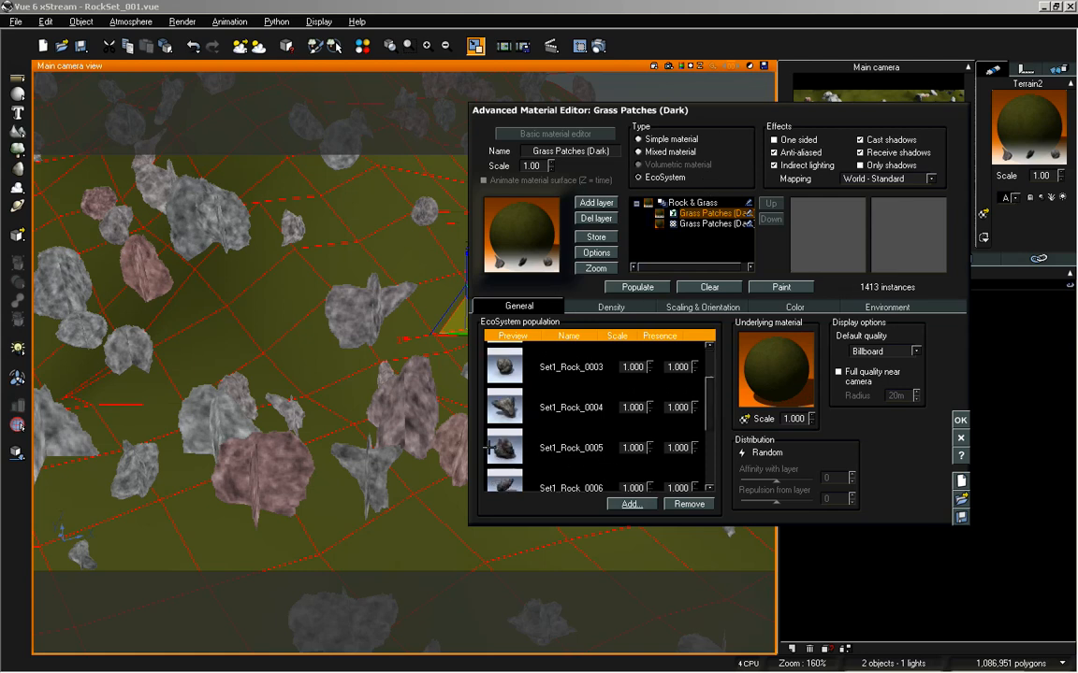
{"action": "left_click_drag", "start_coordinate": [725, 113], "coordinate": [779, 192]}
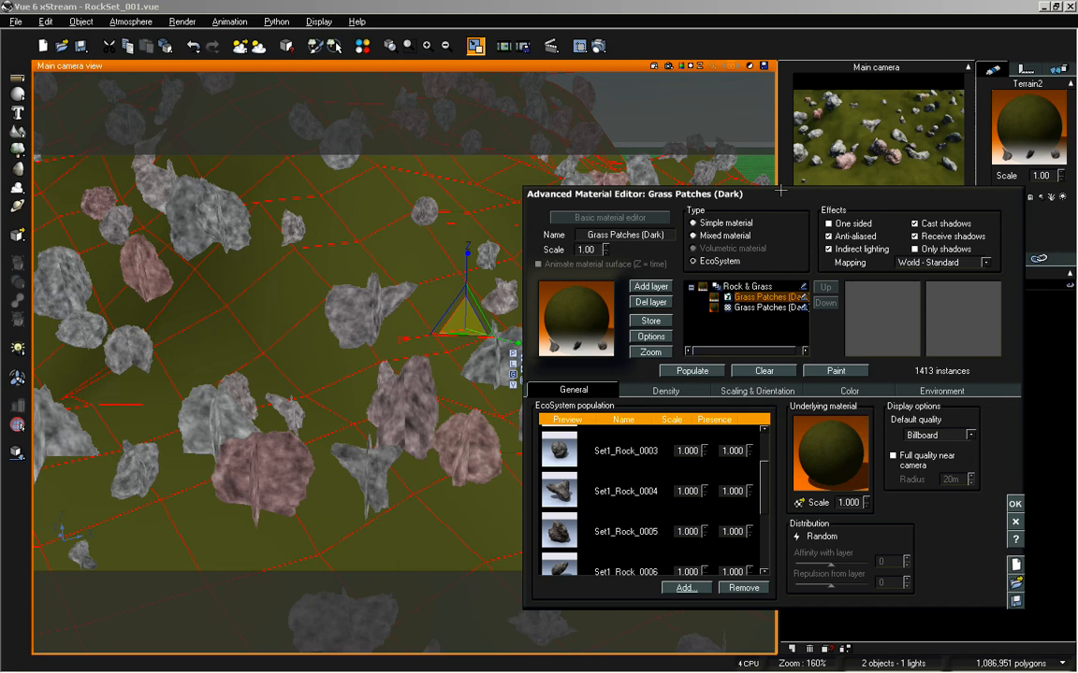
{"action": "left_click_drag", "start_coordinate": [780, 191], "coordinate": [819, 247]}
{"action": "left_click_drag", "start_coordinate": [915, 233], "coordinate": [916, 278]}
- Set the presence of Set1_Rock_0003, Set1_Rock_0004 and Set1_Rock_0005 to 0 in the EcoSystem population
{"action": "left_click_drag", "start_coordinate": [654, 262], "coordinate": [701, 153]}
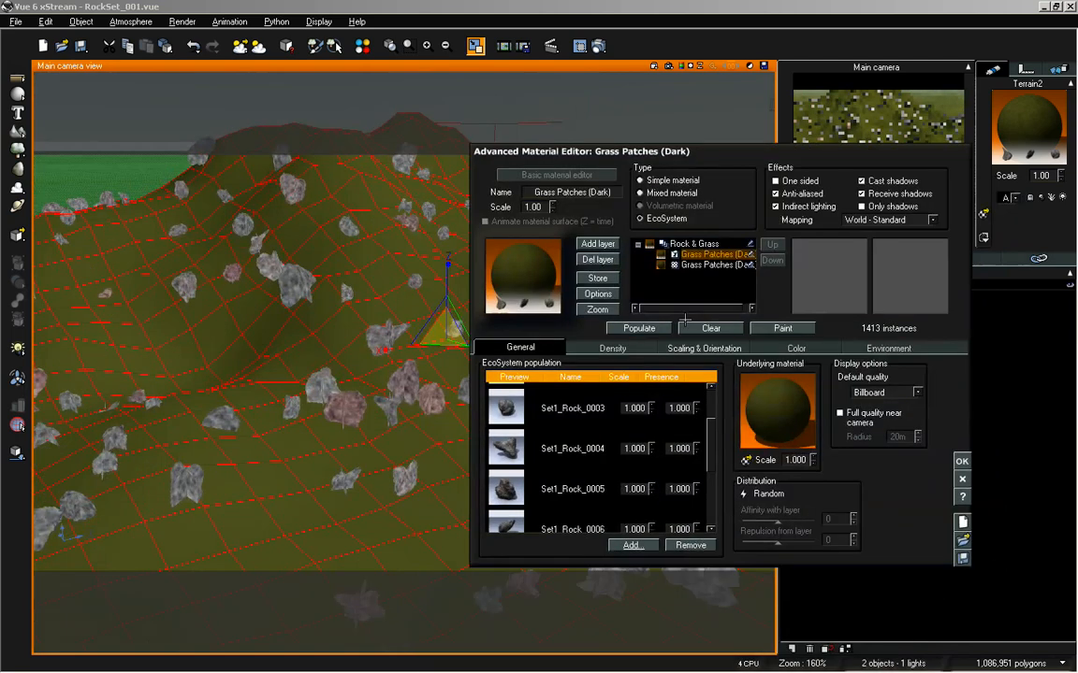
{"action": "double_click", "coordinate": [682, 408]}
{"action": "type", "text": "0"}
{"action": "double_click", "coordinate": [685, 449]}
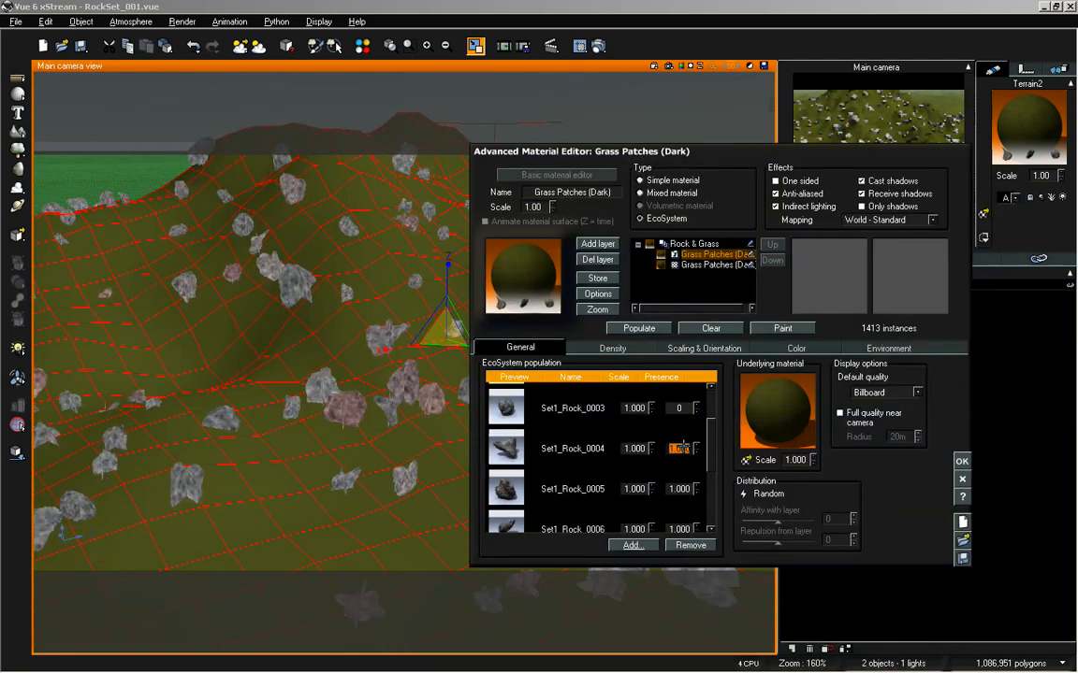
{"action": "type", "text": "0"}
{"action": "double_click", "coordinate": [684, 488]}
{"action": "type", "text": "0"}
{"action": "double_click", "coordinate": [688, 533]}
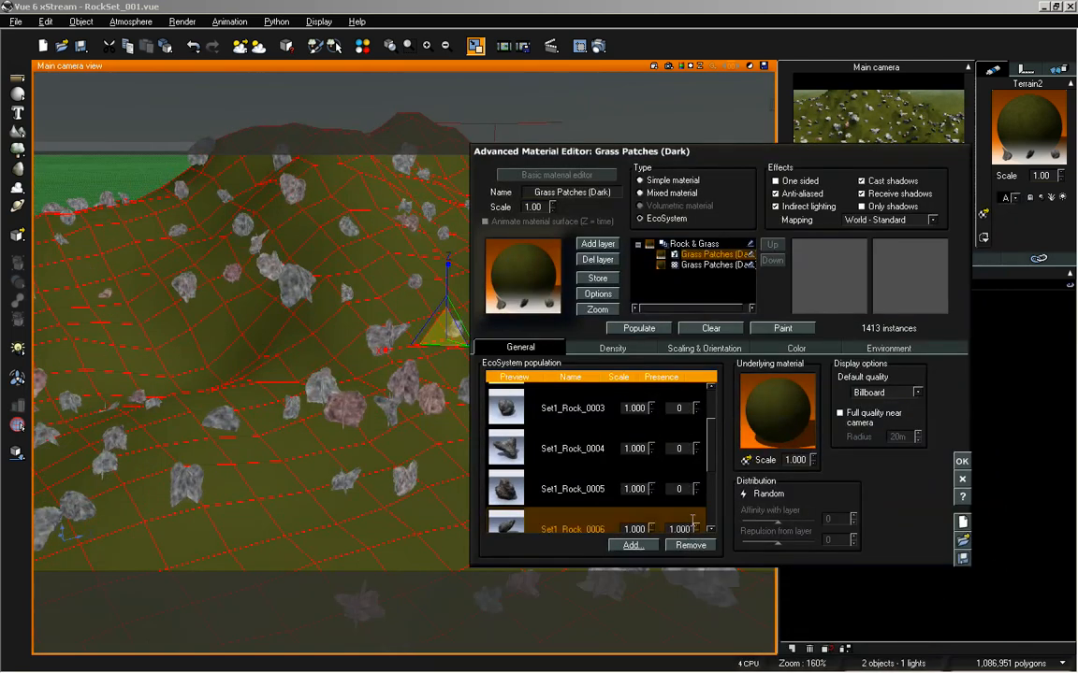
{"action": "key", "text": "0"}
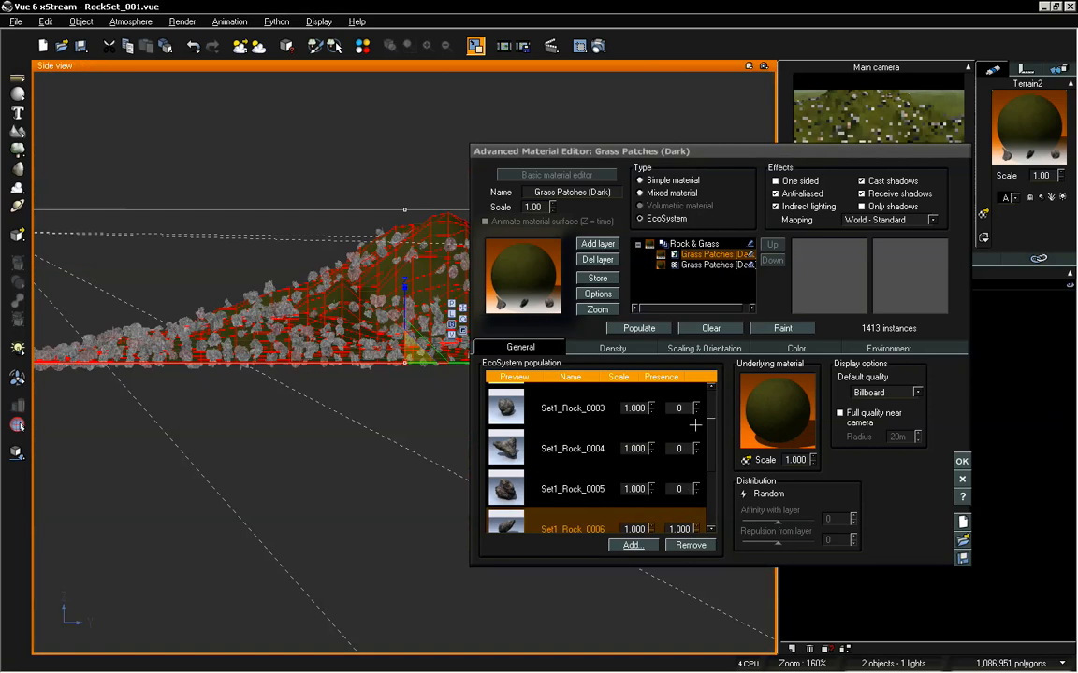
- Set the presence of Set1_Rock_0006 through Set1_Rock_0009 to 0 in the EcoSystem population
{"action": "scroll", "coordinate": [642, 449], "scroll_direction": "down", "scroll_amount": 3}
{"action": "double_click", "coordinate": [681, 514]}
{"action": "type", "text": "000"}
{"action": "double_click", "coordinate": [681, 473]}
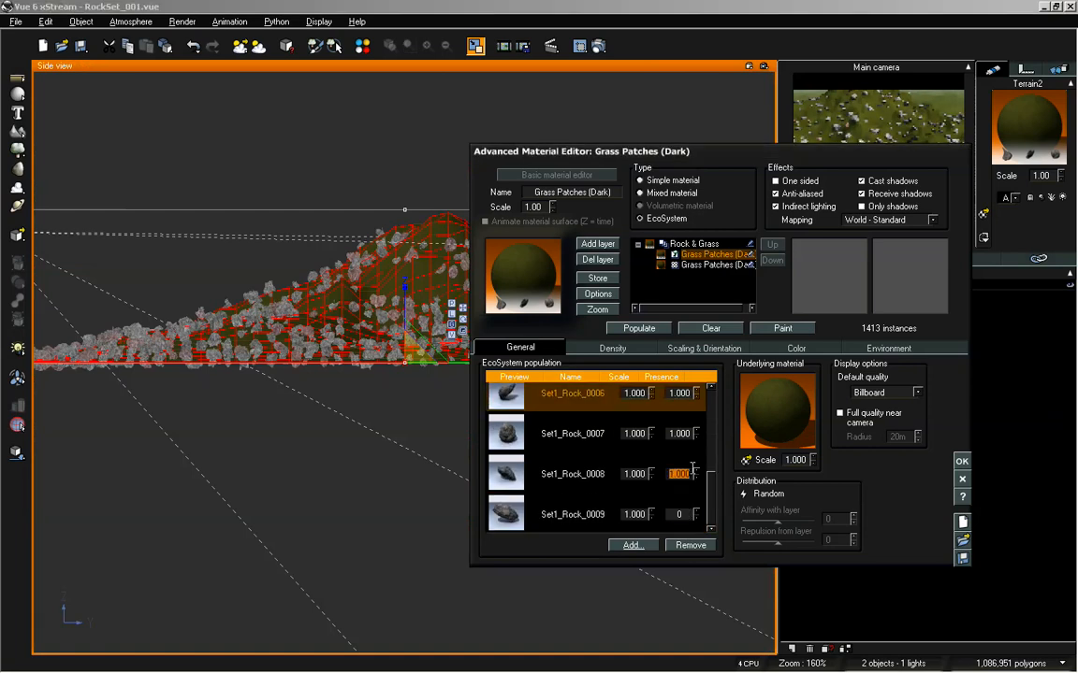
{"action": "type", "text": "0"}
{"action": "double_click", "coordinate": [681, 433]}
{"action": "type", "text": "0"}
{"action": "double_click", "coordinate": [681, 393]}
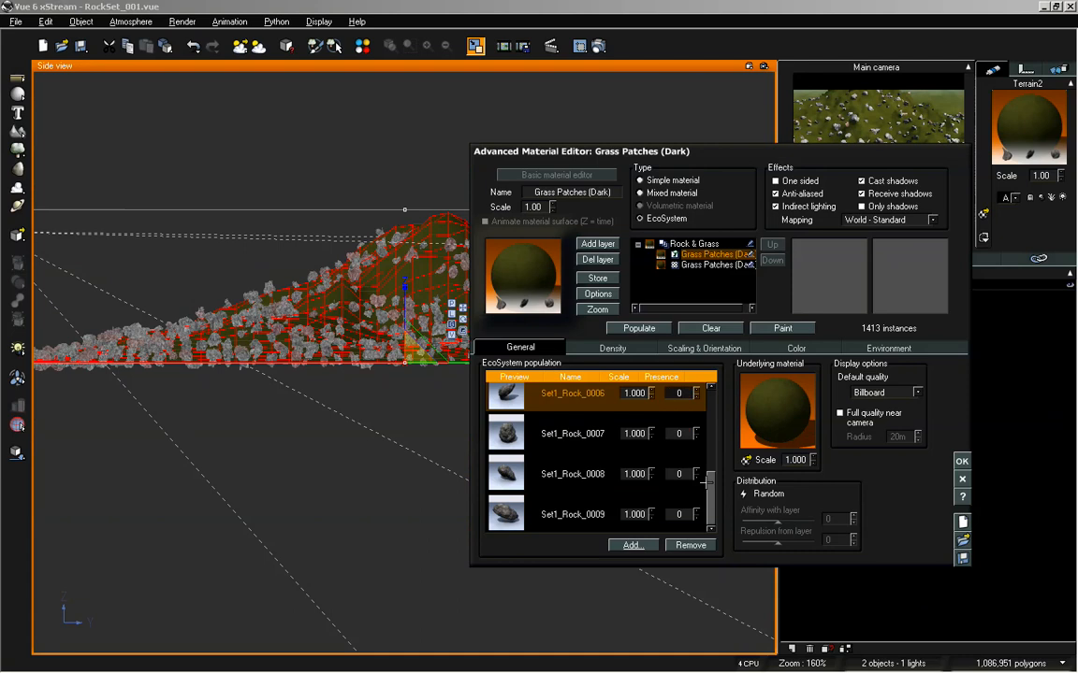
- Set the presence of Set1_Rock_0001 and Set1_Rock_0002 to 0 and accept the material changes
{"action": "scroll", "coordinate": [645, 448], "scroll_direction": "up", "scroll_amount": 5}
{"action": "double_click", "coordinate": [681, 444]}
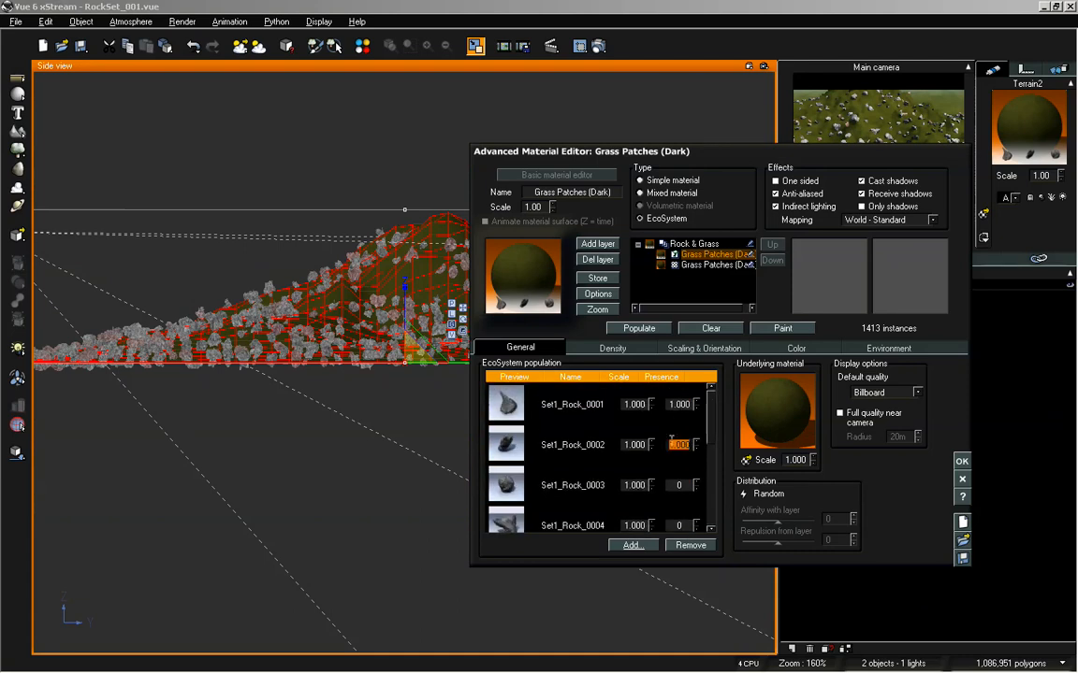
{"action": "type", "text": "0"}
{"action": "double_click", "coordinate": [681, 404]}
{"action": "type", "text": "0"}
{"action": "left_click", "coordinate": [962, 459]}
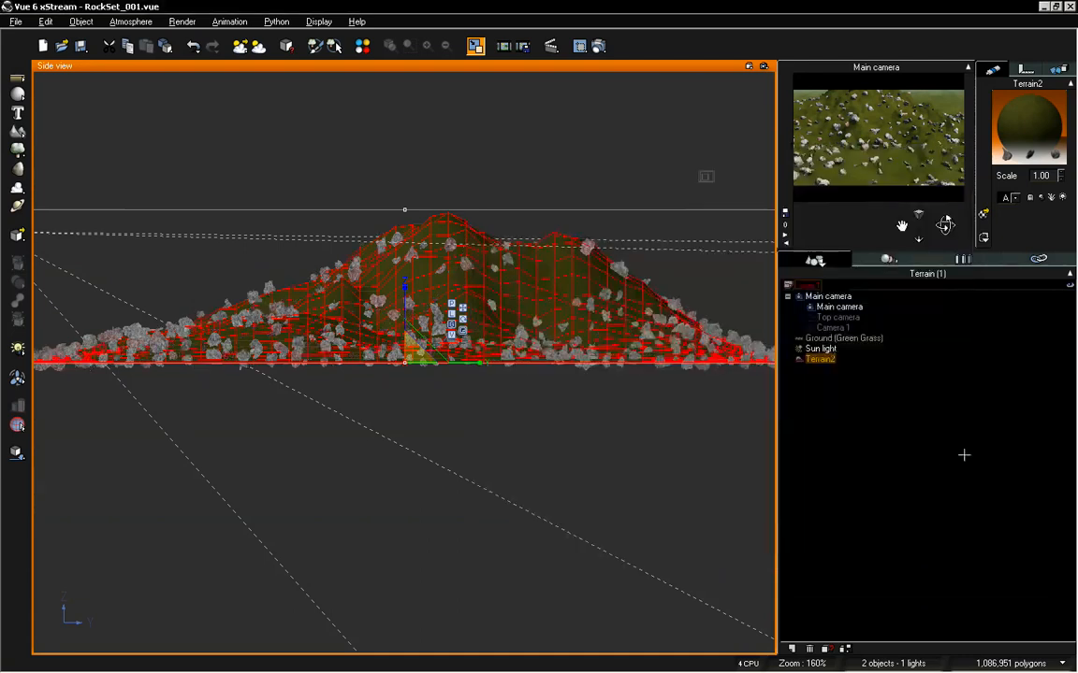
- Restore the enlarged main camera view, reopen Terrain2's material and repopulate the terrain with all rock presences at 0
{"action": "double_click", "coordinate": [634, 67]}
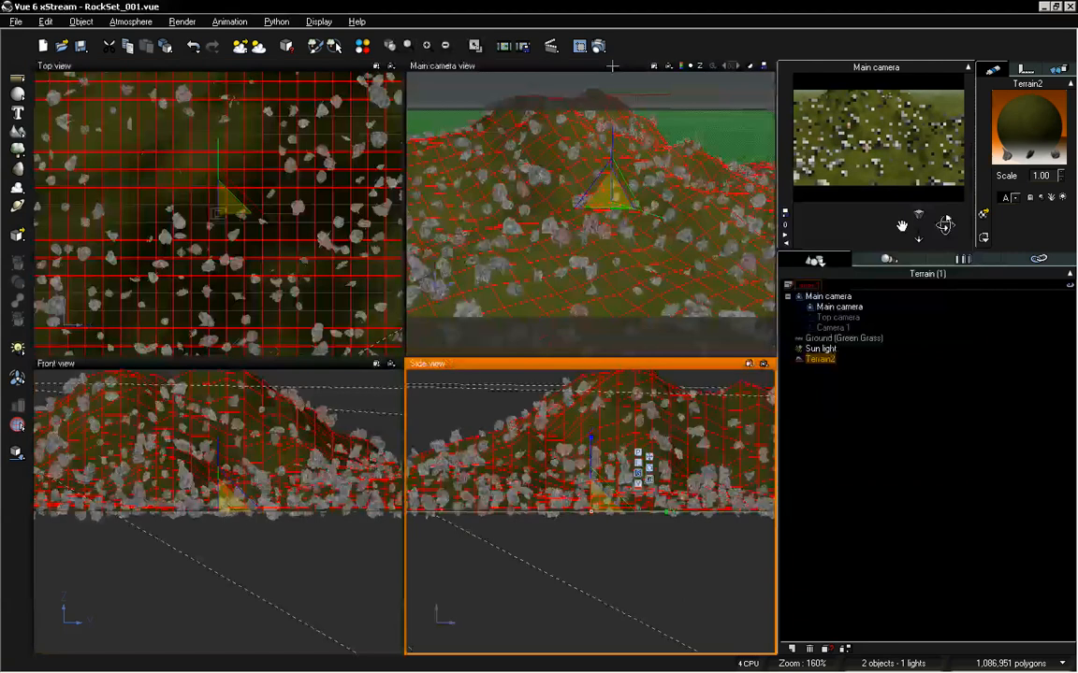
{"action": "double_click", "coordinate": [634, 66]}
{"action": "double_click", "coordinate": [1041, 108]}
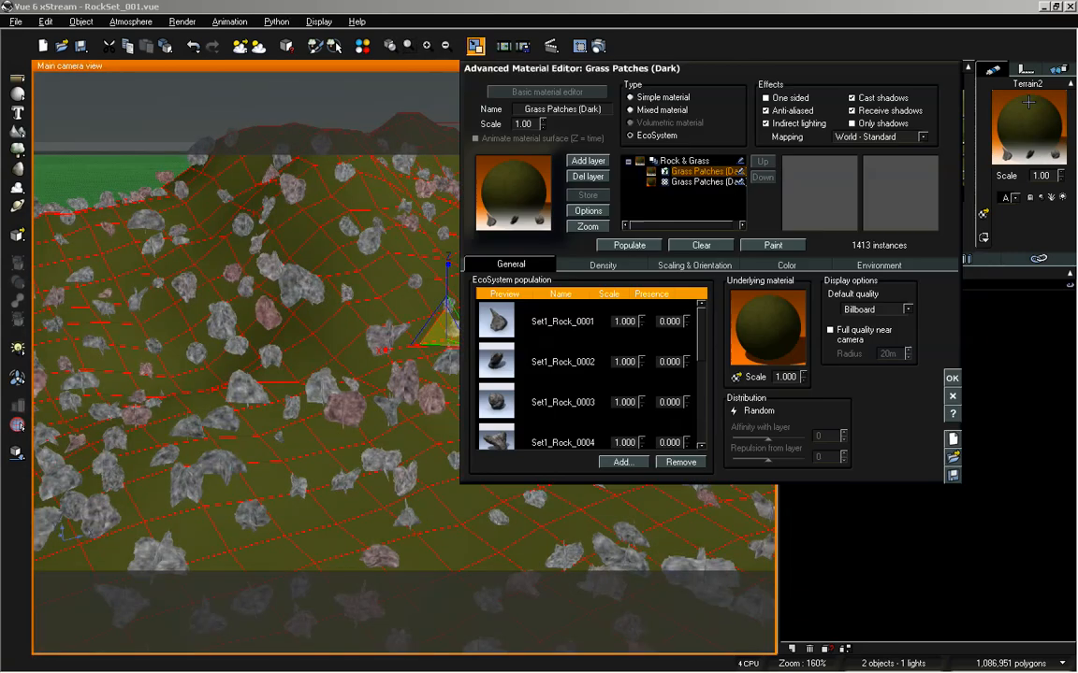
{"action": "left_click_drag", "start_coordinate": [649, 66], "coordinate": [628, 164]}
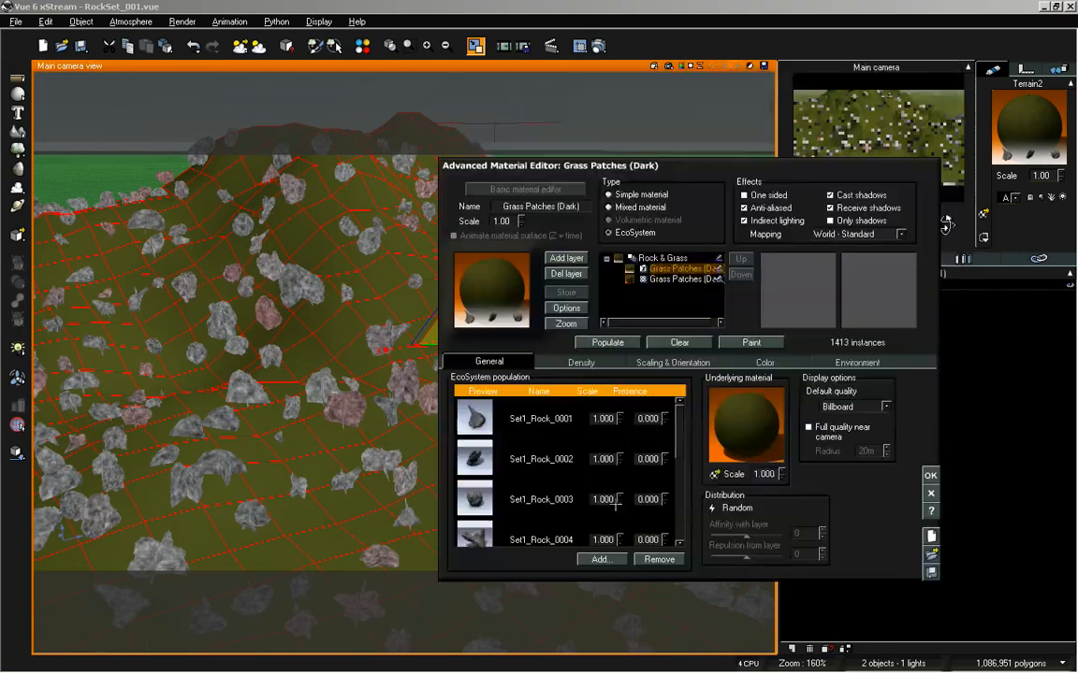
{"action": "left_click", "coordinate": [607, 342]}
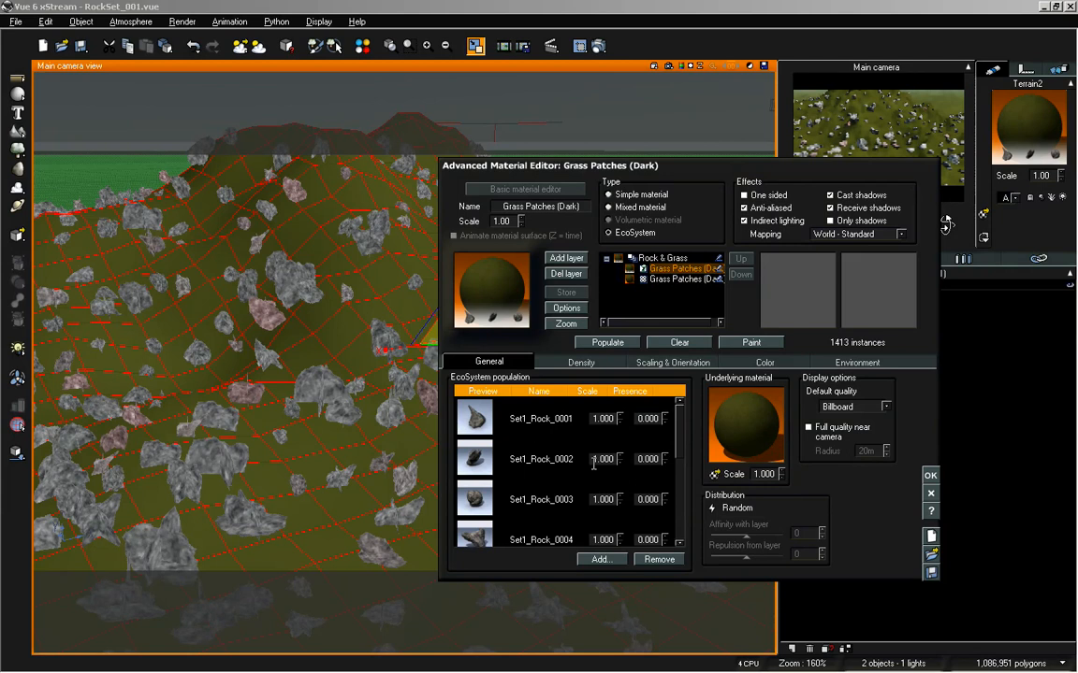
- Try repopulating the terrain with only Set1_Rock_0001 present, using presence values of 1 and 010
{"action": "mouse_move", "coordinate": [681, 426]}
{"action": "left_mouse_down"}
{"action": "mouse_move", "coordinate": [684, 505]}
{"action": "mouse_move", "coordinate": [683, 417]}
{"action": "left_mouse_up"}
{"action": "double_click", "coordinate": [658, 420]}
{"action": "type", "text": "1"}
{"action": "left_click", "coordinate": [608, 342]}
{"action": "double_click", "coordinate": [647, 413]}
{"action": "type", "text": "0.010"}
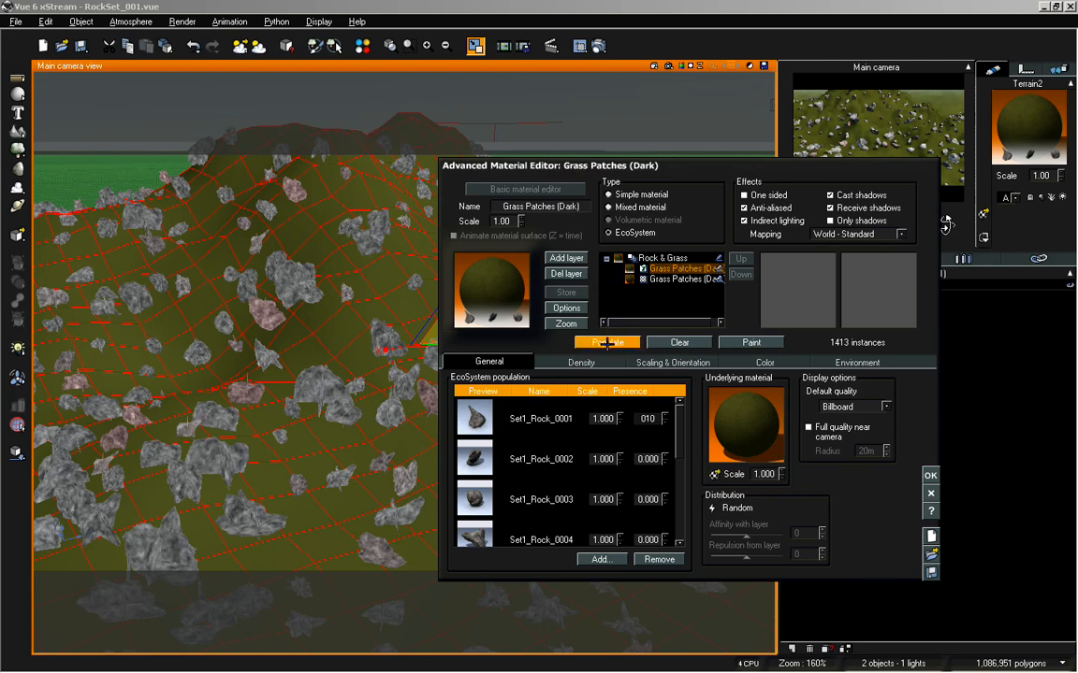
{"action": "left_click", "coordinate": [608, 343]}
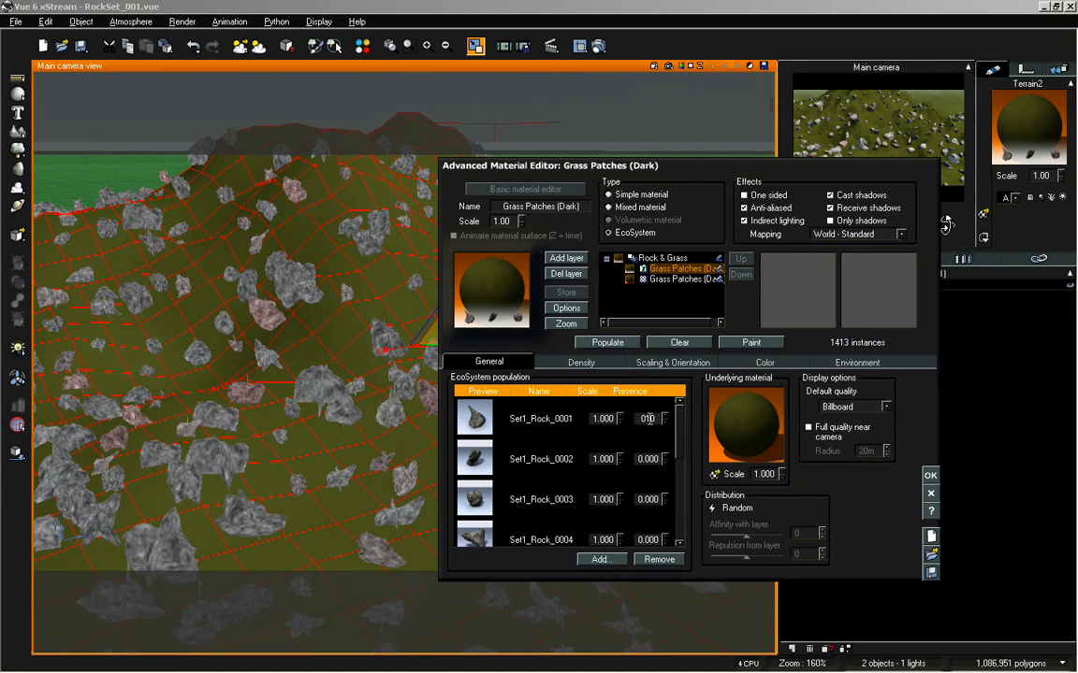
- Set the presence of Set1_Rock_0001, 0002, 0003, 0008 and 0009 to 1 in the EcoSystem population
{"action": "type", "text": "1"}
{"action": "double_click", "coordinate": [653, 459]}
{"action": "type", "text": "1"}
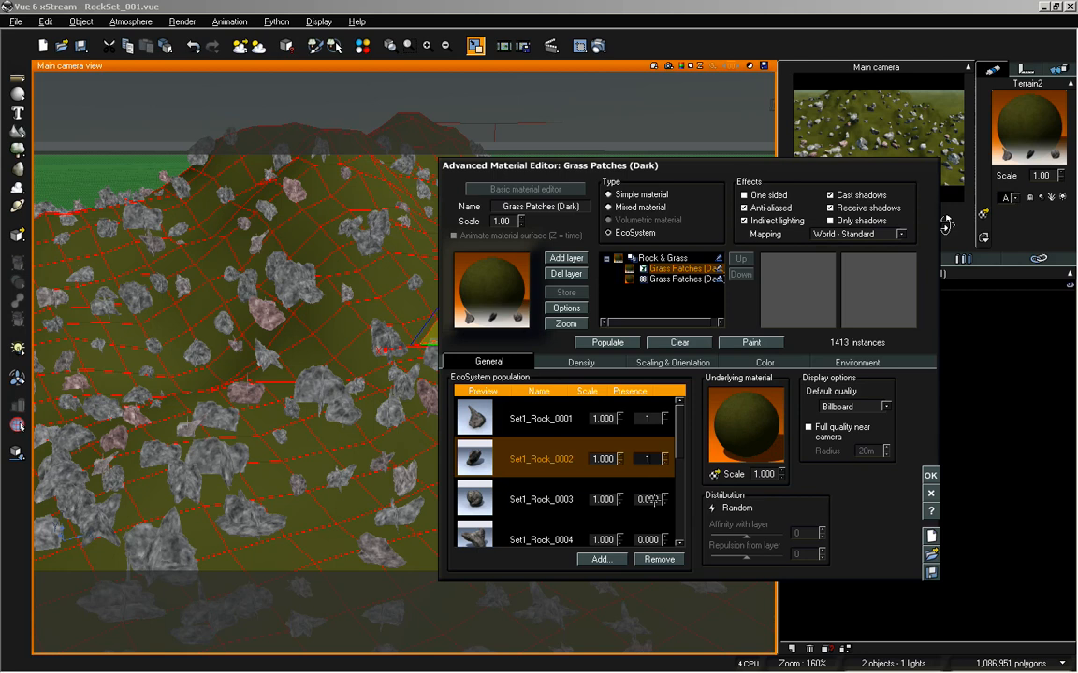
{"action": "scroll", "coordinate": [653, 500], "scroll_direction": "down", "scroll_amount": 5}
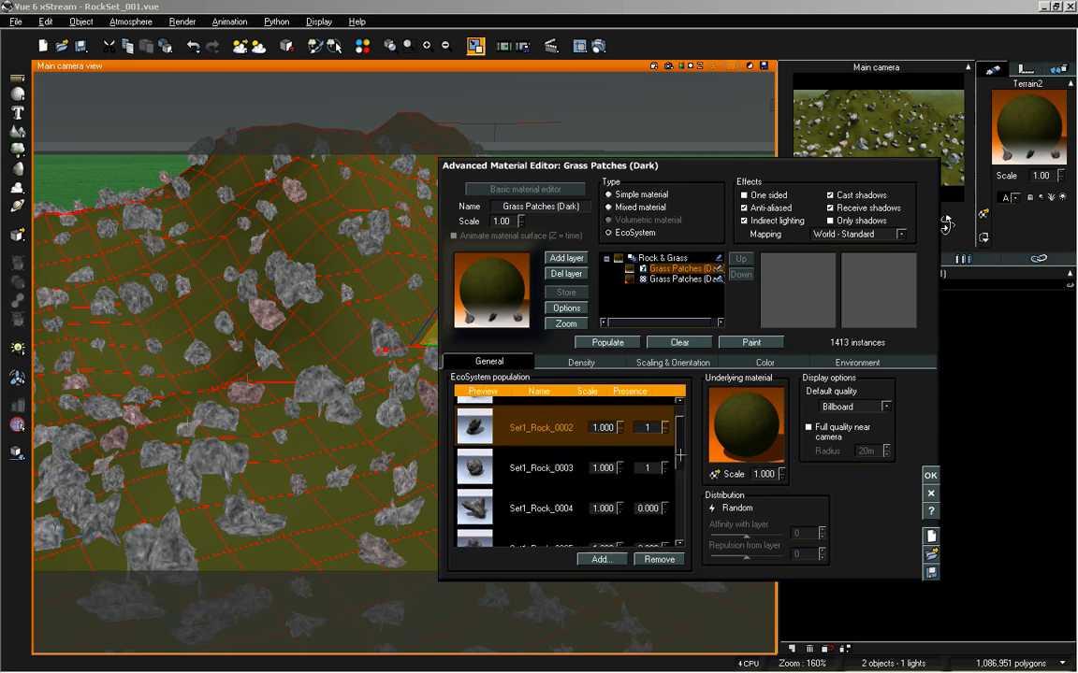
{"action": "double_click", "coordinate": [647, 529]}
{"action": "type", "text": "1"}
{"action": "double_click", "coordinate": [650, 488]}
{"action": "type", "text": "1"}
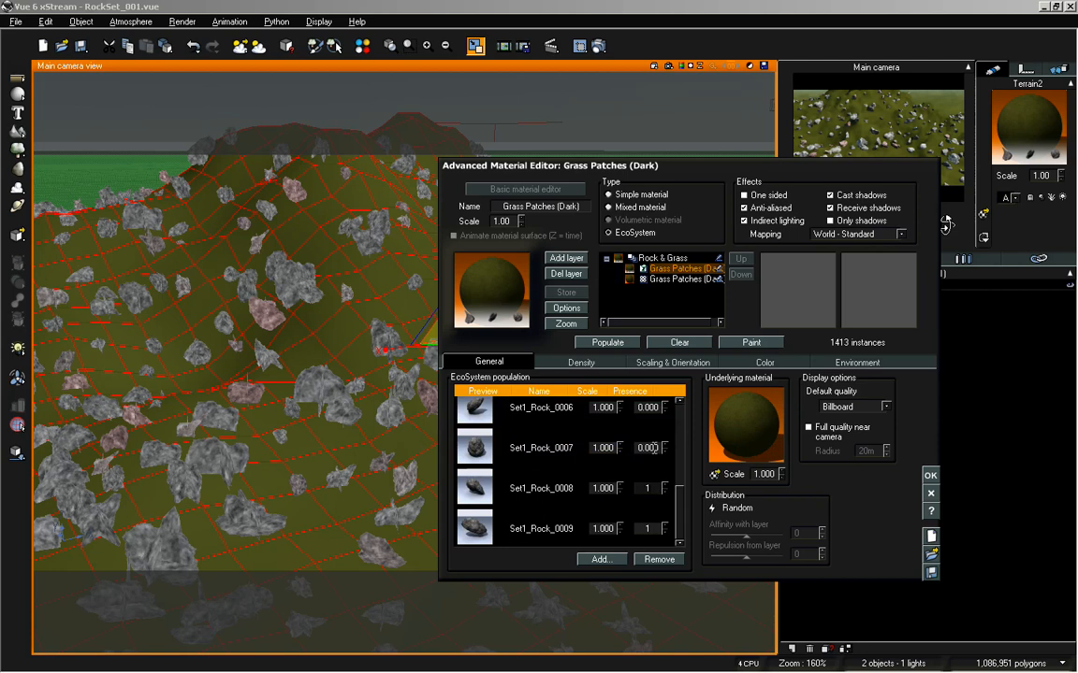
- Set the presence of Set1_Rock_0004 through Set1_Rock_0007 to 1 in the EcoSystem population
{"action": "double_click", "coordinate": [653, 448]}
{"action": "type", "text": "1"}
{"action": "double_click", "coordinate": [651, 408]}
{"action": "type", "text": "1"}
{"action": "scroll", "coordinate": [655, 447], "scroll_direction": "up", "scroll_amount": 3}
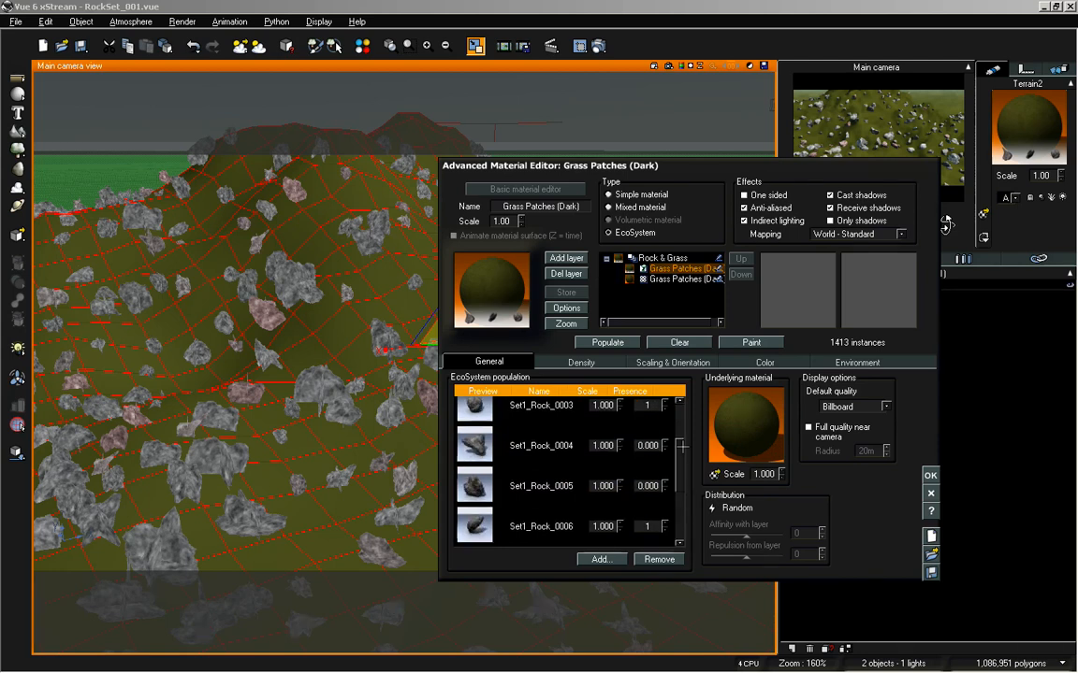
{"action": "double_click", "coordinate": [651, 449]}
{"action": "type", "text": "1"}
{"action": "scroll", "coordinate": [651, 446], "scroll_direction": "up", "scroll_amount": 3}
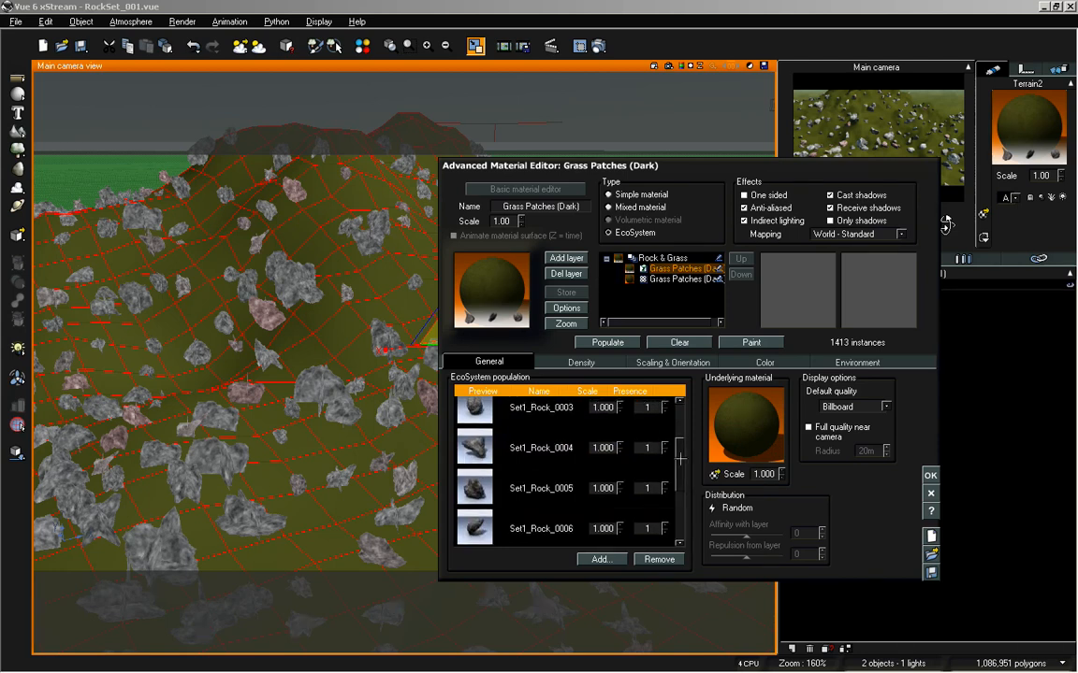
- Set the scale of Set1_Rock_0001, Set1_Rock_0002 and Set1_Rock_0003 to .5 in the EcoSystem population
{"action": "double_click", "coordinate": [597, 418]}
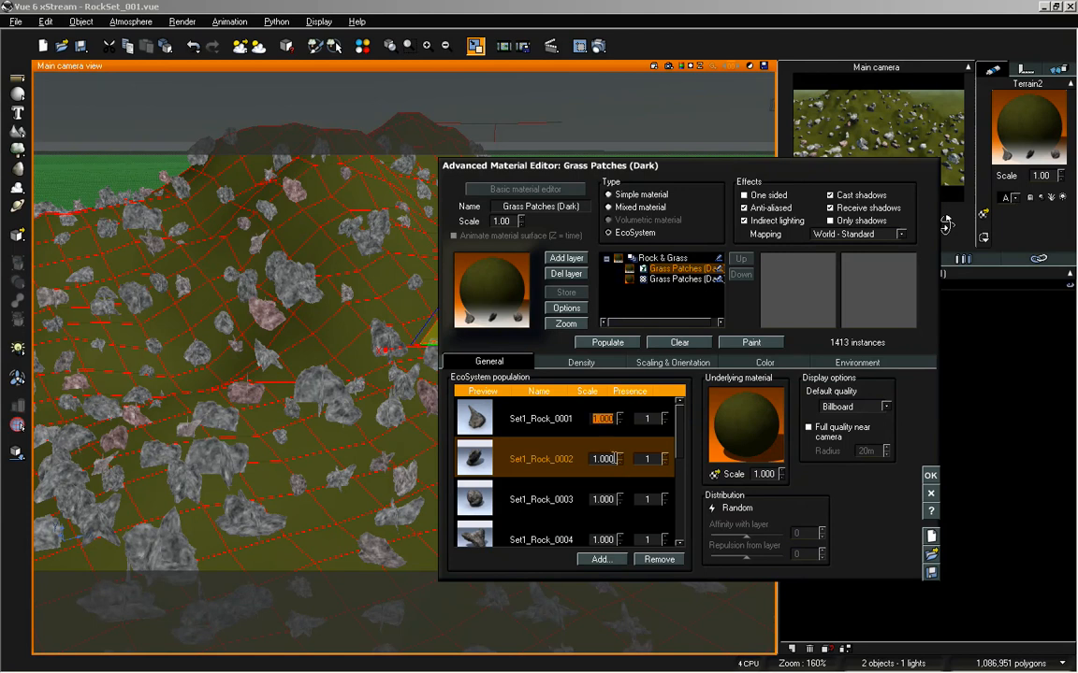
{"action": "double_click", "coordinate": [604, 458]}
{"action": "type", "text": ".5"}
{"action": "left_click", "coordinate": [606, 539]}
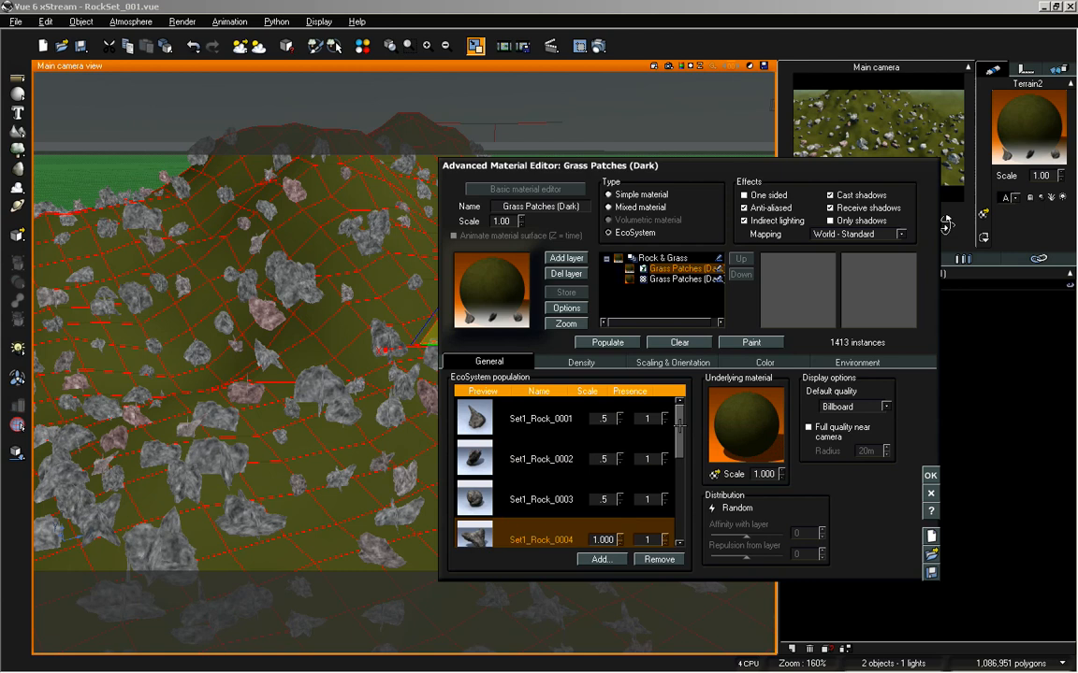
- Set the scale of Set1_Rock_0006 through Set1_Rock_0009 to .5 in the EcoSystem population
{"action": "left_click_drag", "start_coordinate": [679, 423], "coordinate": [679, 510]}
{"action": "double_click", "coordinate": [607, 528]}
{"action": "type", "text": ".5"}
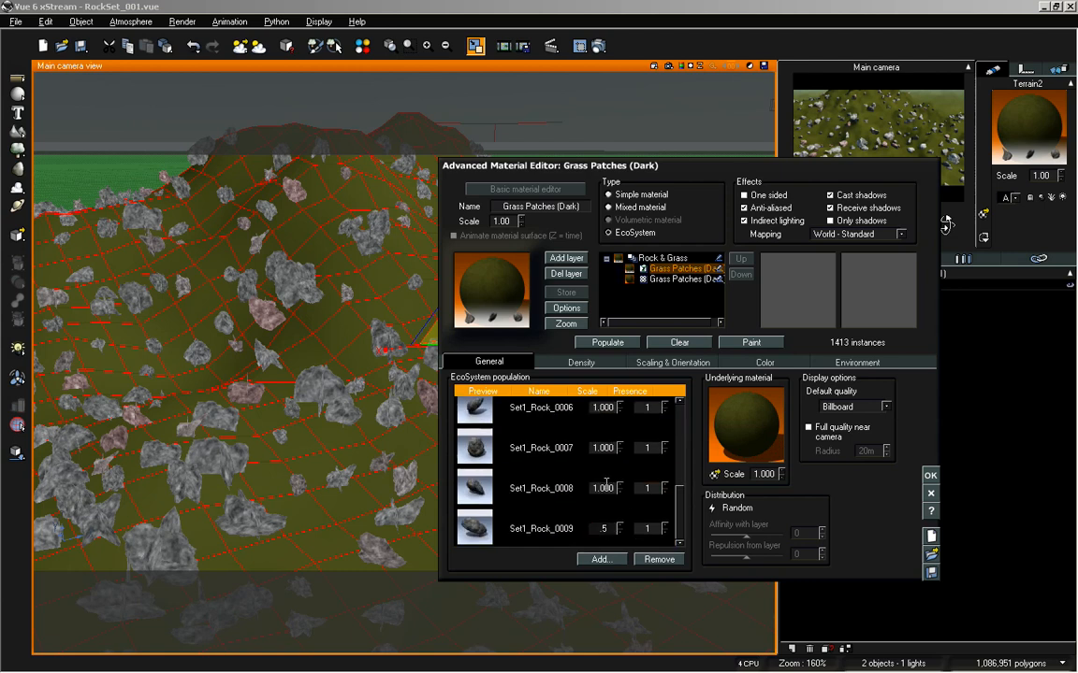
{"action": "double_click", "coordinate": [606, 487]}
{"action": "type", "text": ".5"}
{"action": "double_click", "coordinate": [606, 449]}
{"action": "type", "text": ".5"}
{"action": "double_click", "coordinate": [607, 408]}
{"action": "type", "text": ".5"}
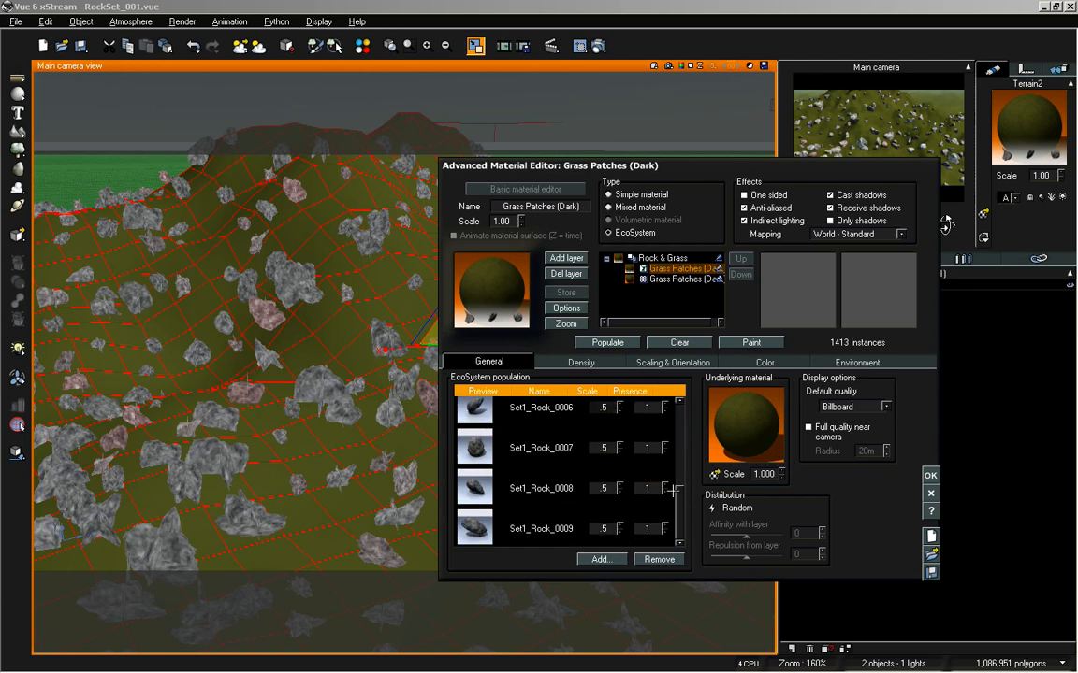
- Set the scale of Set1_Rock_0004 and Set1_Rock_0005 to .5 and repopulate the terrain
{"action": "scroll", "coordinate": [616, 472], "scroll_direction": "up", "scroll_amount": 3}
{"action": "double_click", "coordinate": [603, 481]}
{"action": "type", "text": ".5"}
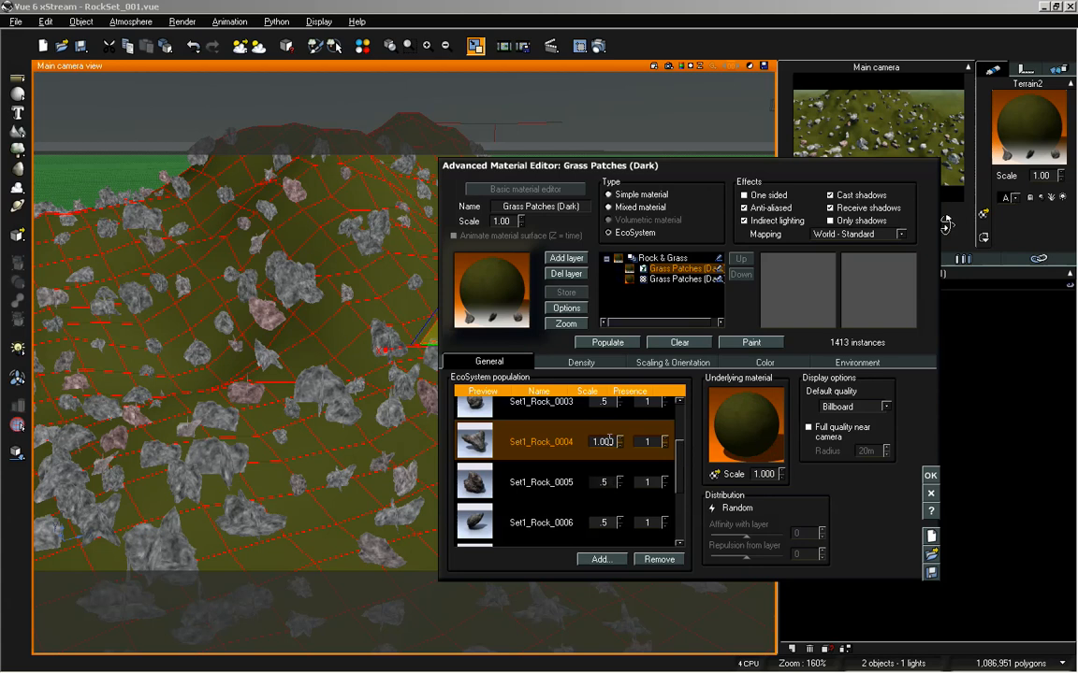
{"action": "double_click", "coordinate": [604, 442]}
{"action": "type", "text": ".5"}
{"action": "left_click", "coordinate": [608, 342]}
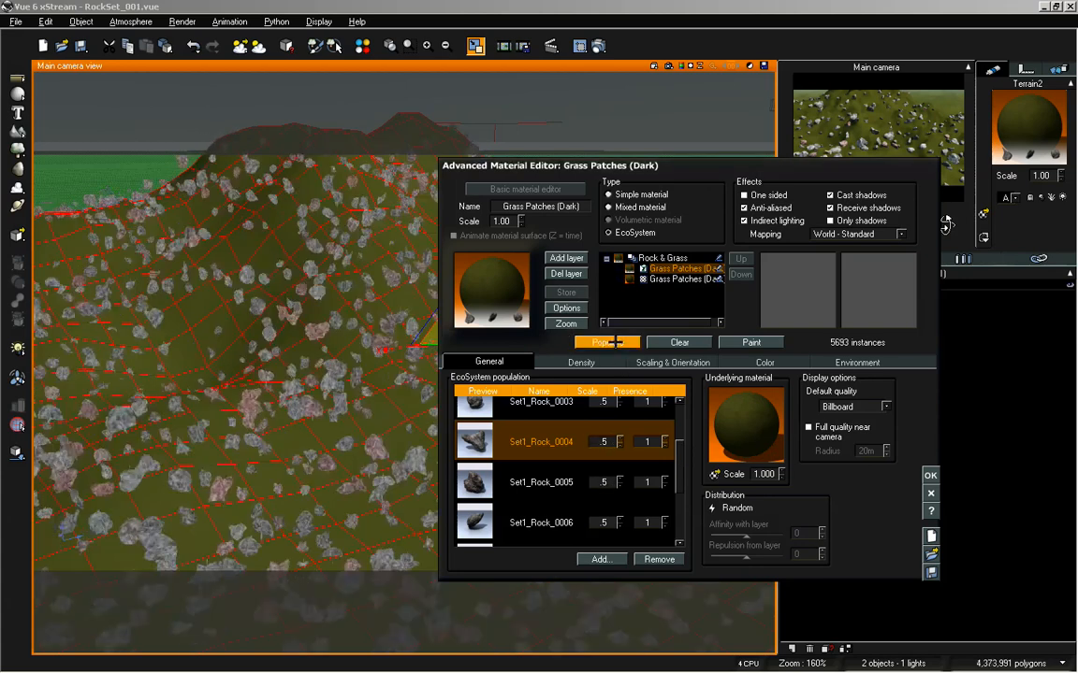
- Repopulate the terrain with Set1_Rock_0001 at a scale of 5 and accept the material
{"action": "scroll", "coordinate": [679, 458], "scroll_direction": "up", "scroll_amount": 2}
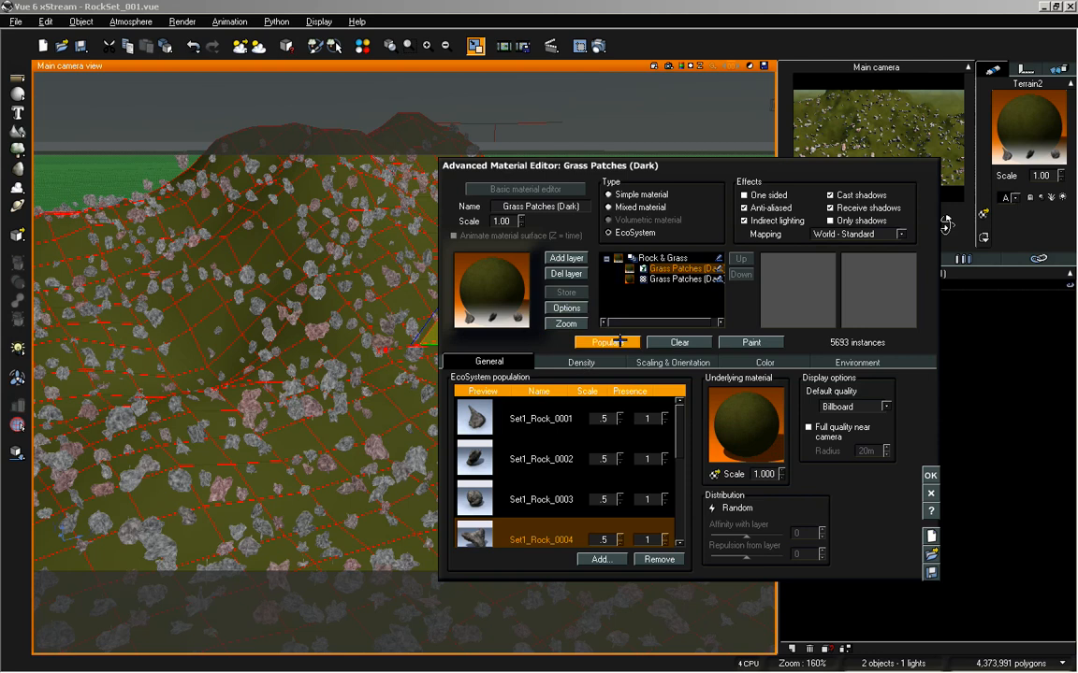
{"action": "double_click", "coordinate": [609, 418]}
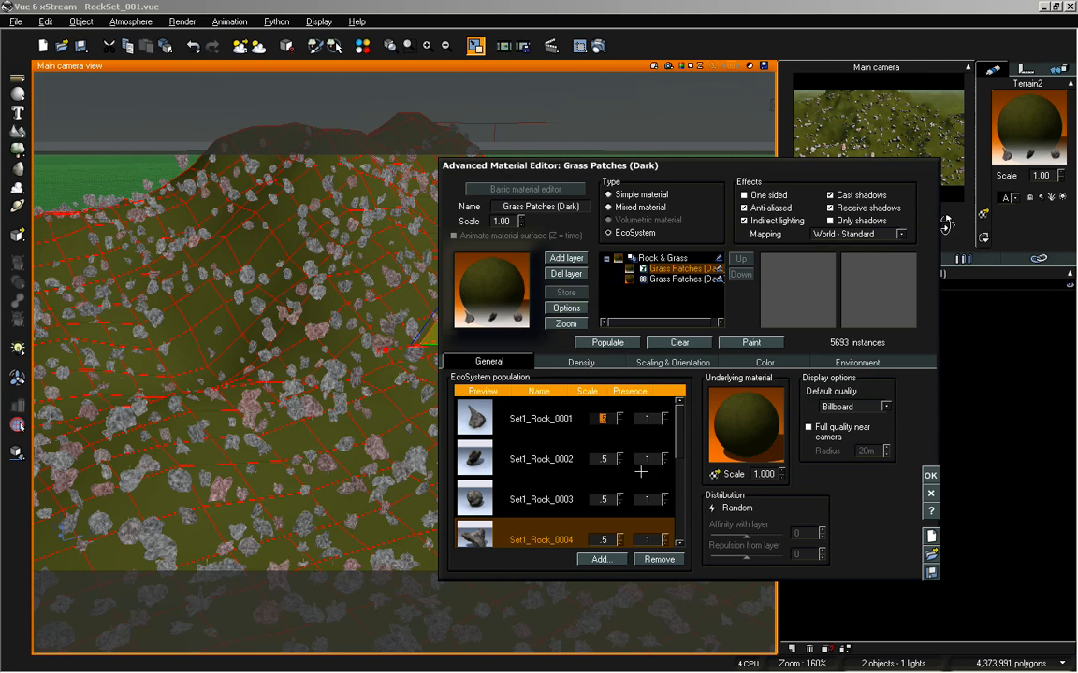
{"action": "type", "text": "5"}
{"action": "left_click", "coordinate": [607, 343]}
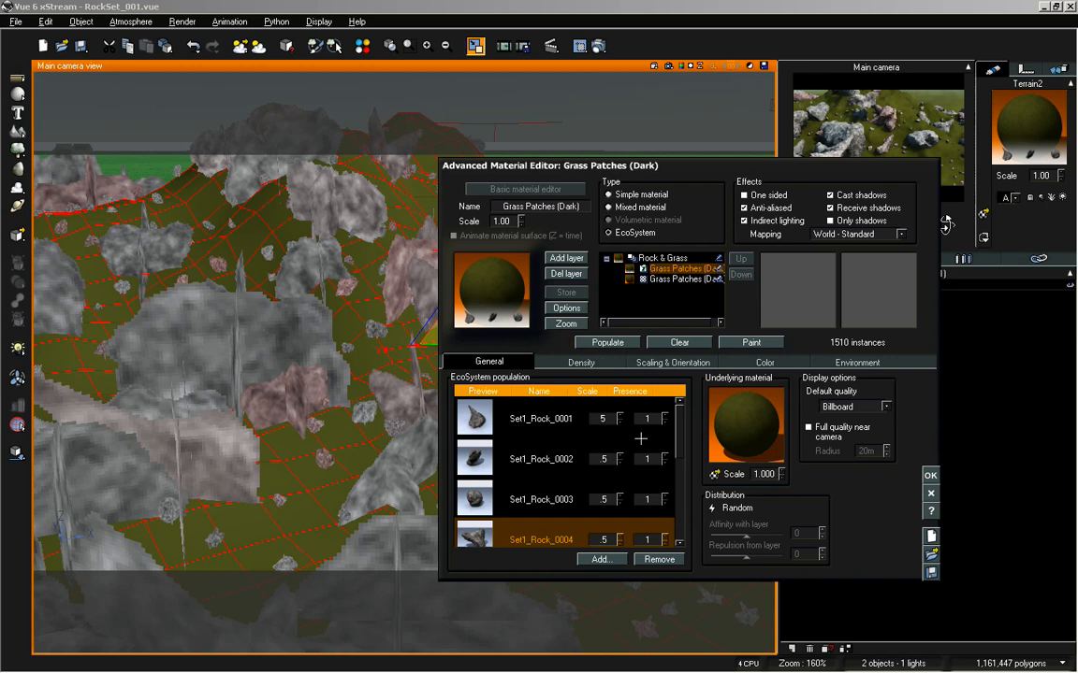
{"action": "mouse_move", "coordinate": [678, 413]}
{"action": "left_mouse_down"}
{"action": "mouse_move", "coordinate": [675, 492]}
{"action": "mouse_move", "coordinate": [678, 416]}
{"action": "left_mouse_up"}
{"action": "left_click_drag", "start_coordinate": [674, 166], "coordinate": [602, 406]}
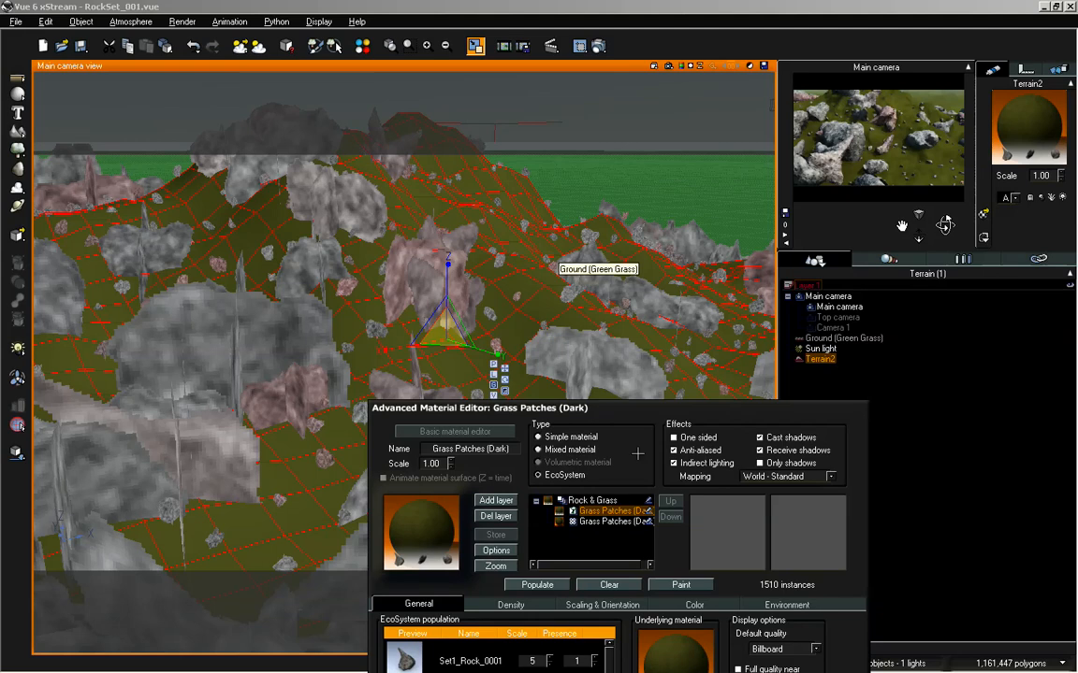
{"action": "left_click_drag", "start_coordinate": [608, 407], "coordinate": [585, 138]}
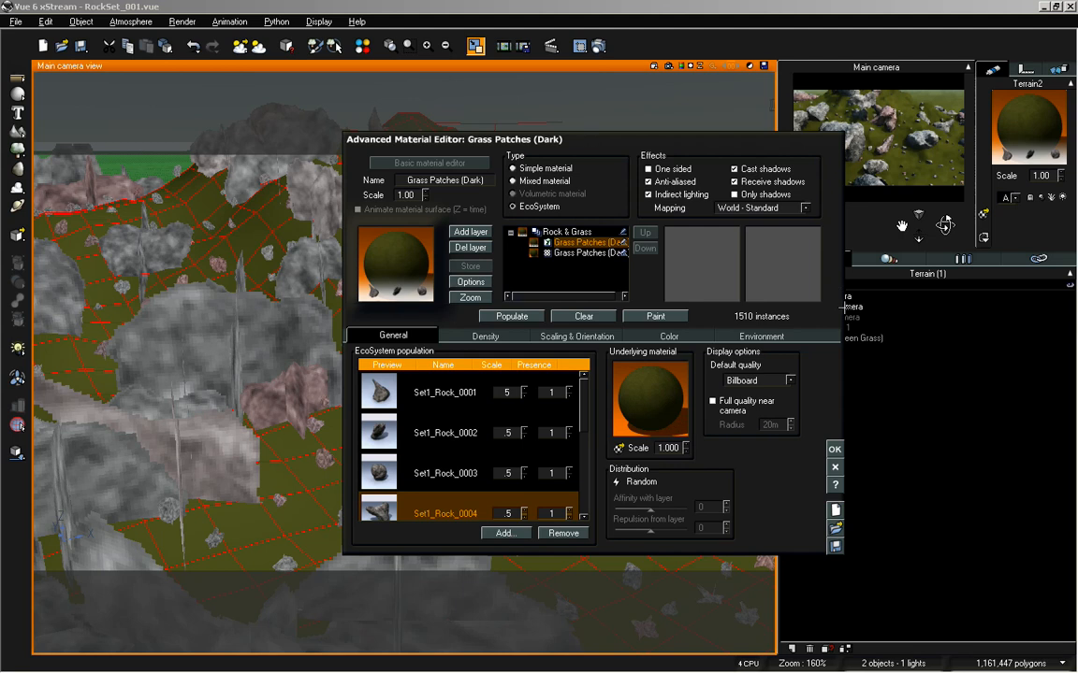
{"action": "left_click", "coordinate": [834, 449]}
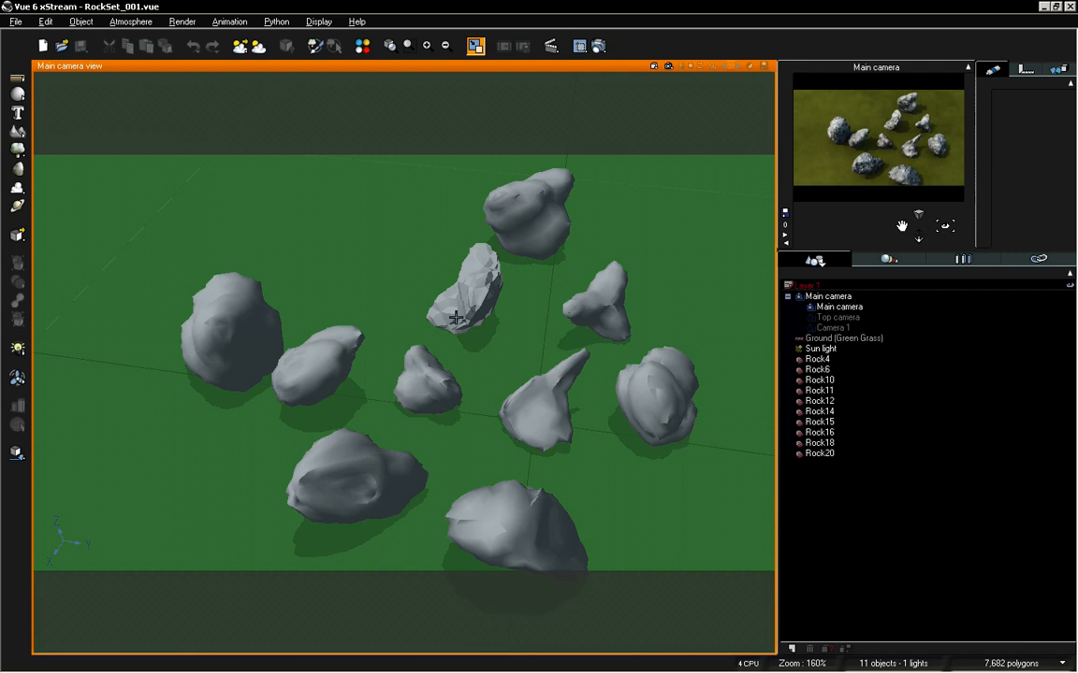
- Set the maximum smoothing angle of the Rock6 mesh to 141° and deselect the rock
{"action": "left_click", "coordinate": [478, 278]}
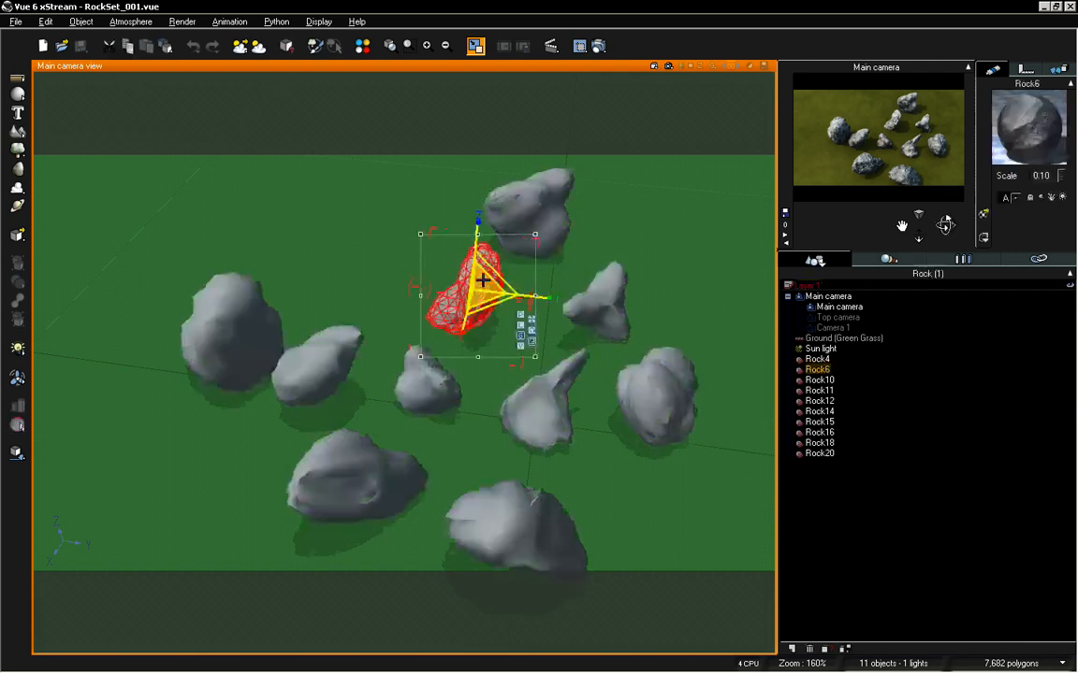
{"action": "double_click", "coordinate": [488, 251]}
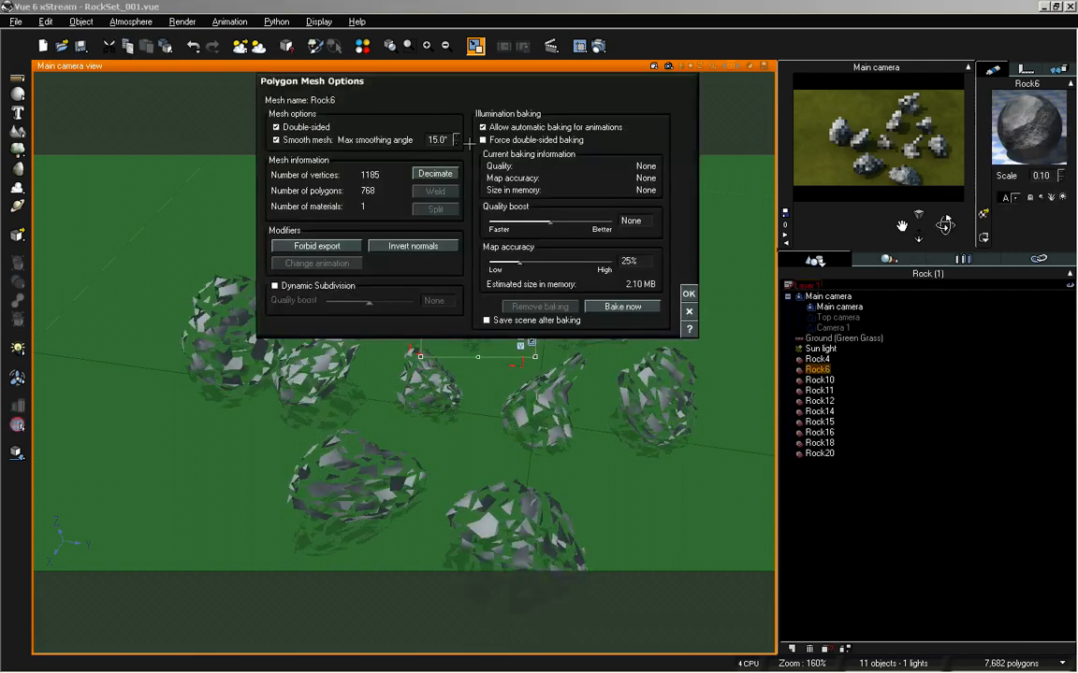
{"action": "left_click_drag", "start_coordinate": [456, 139], "coordinate": [455, 56]}
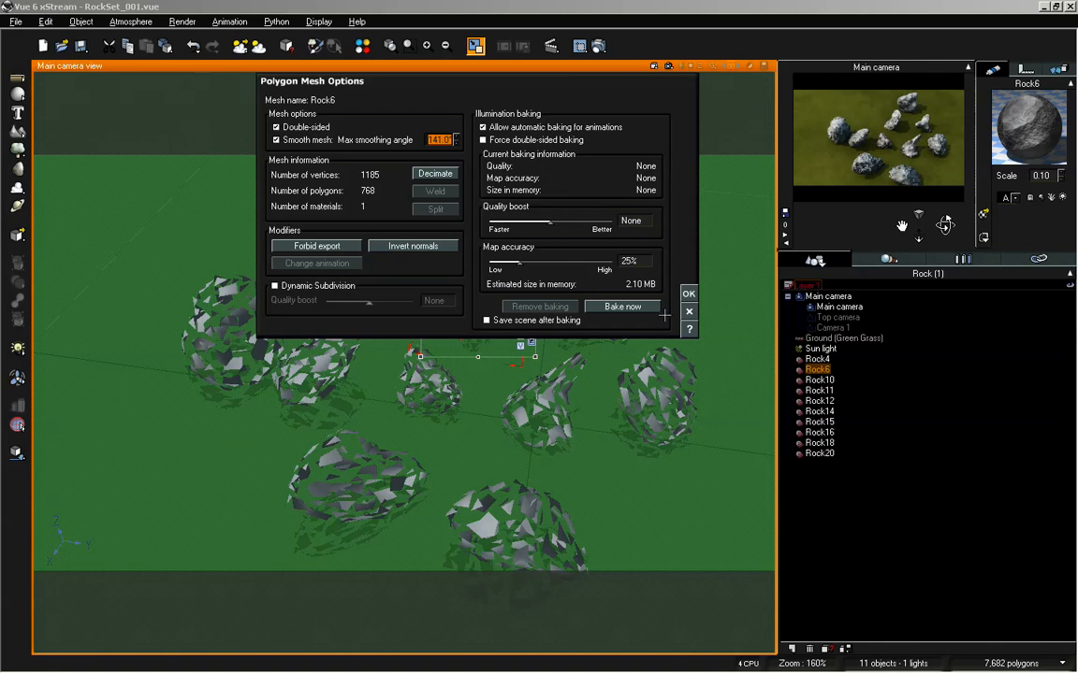
{"action": "left_click", "coordinate": [688, 294]}
{"action": "left_click", "coordinate": [847, 478]}
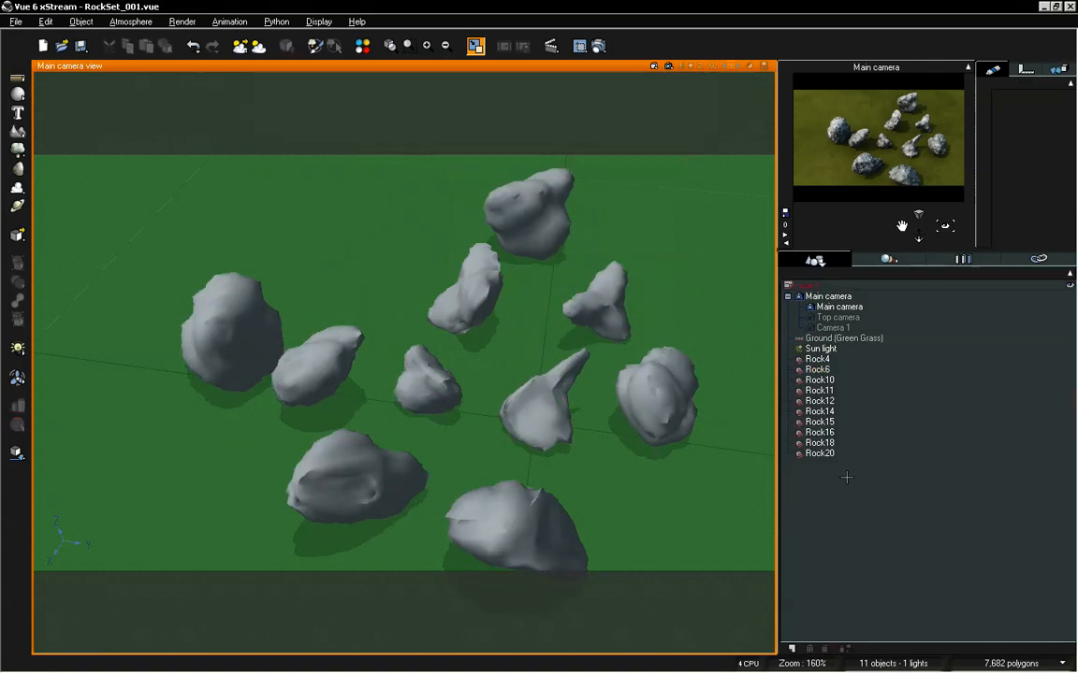
{"action": "left_click_drag", "start_coordinate": [920, 235], "coordinate": [902, 227]}
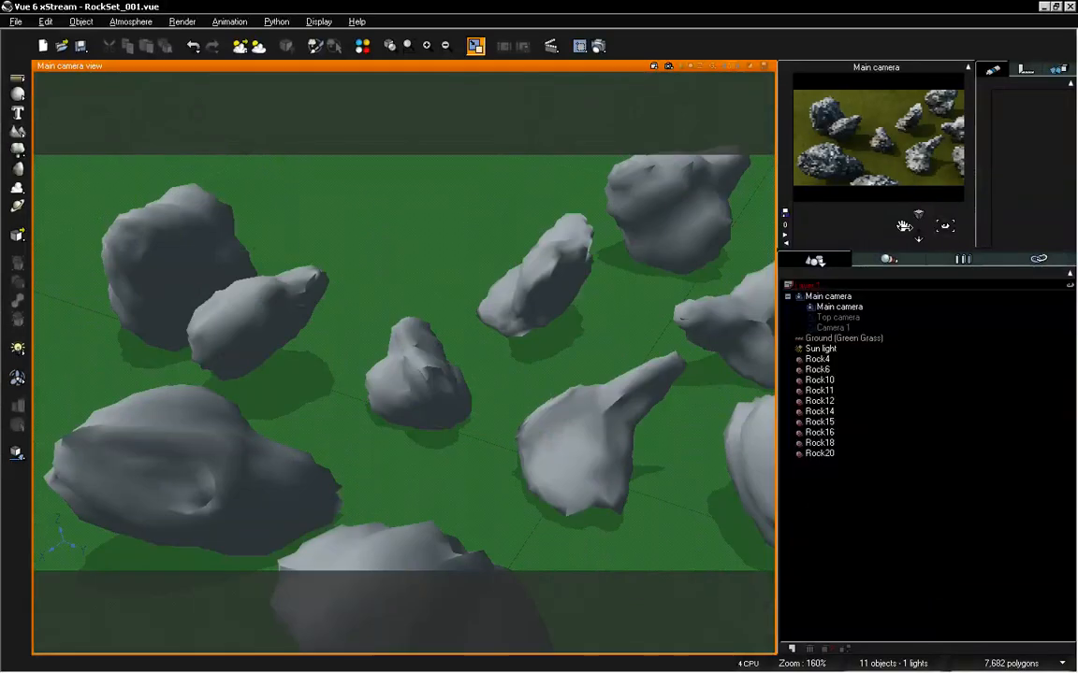
{"action": "left_click", "coordinate": [284, 302]}
{"action": "left_click", "coordinate": [421, 348]}
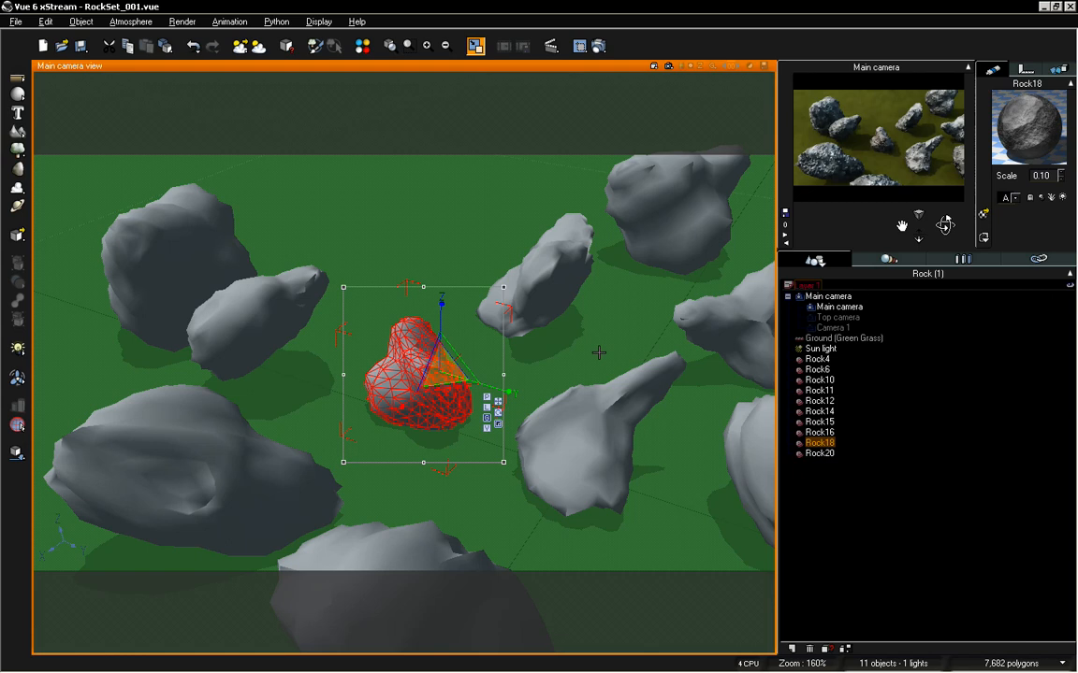
{"action": "left_click", "coordinate": [524, 257]}
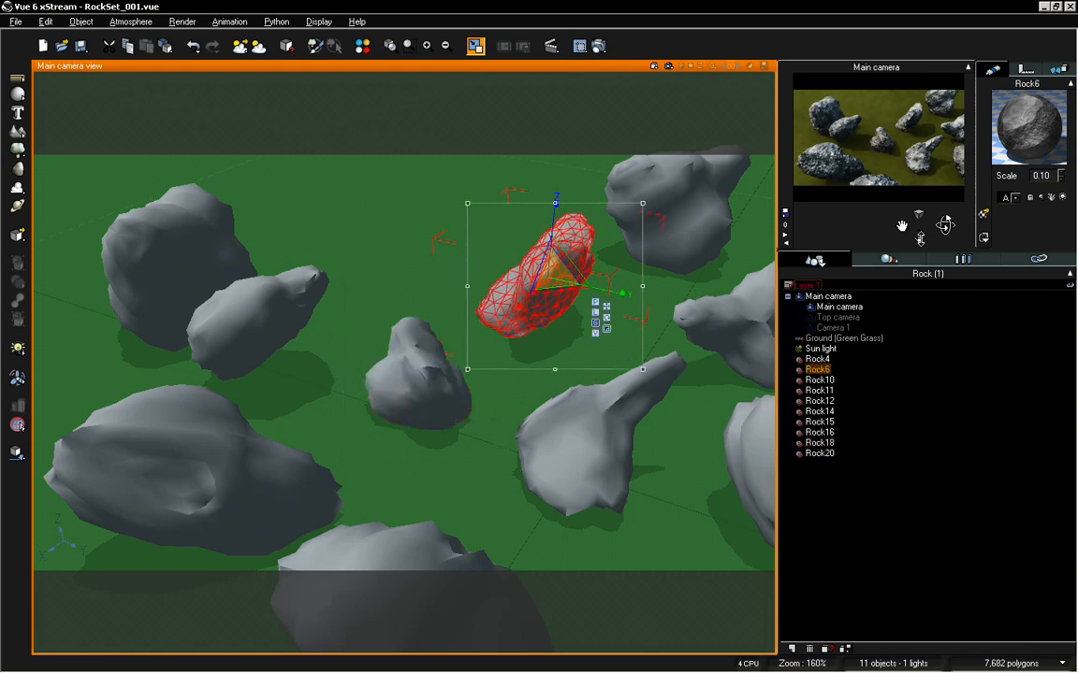
- Select all ten rocks from Rock4 to Rock20 and move them together away from the centre of the scene
{"action": "mouse_move", "coordinate": [918, 226]}
{"action": "left_mouse_down"}
{"action": "mouse_move", "coordinate": [919, 245]}
{"action": "mouse_move", "coordinate": [918, 233]}
{"action": "left_mouse_up"}
{"action": "left_click", "coordinate": [819, 360]}
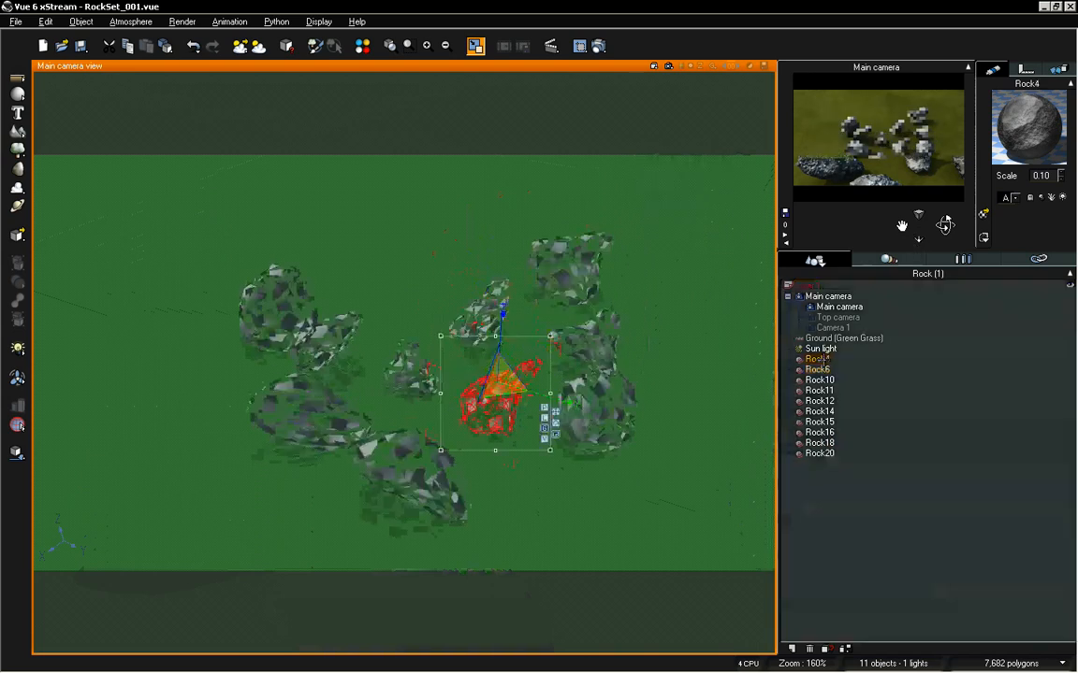
{"action": "left_click", "coordinate": [816, 452], "text": "shift"}
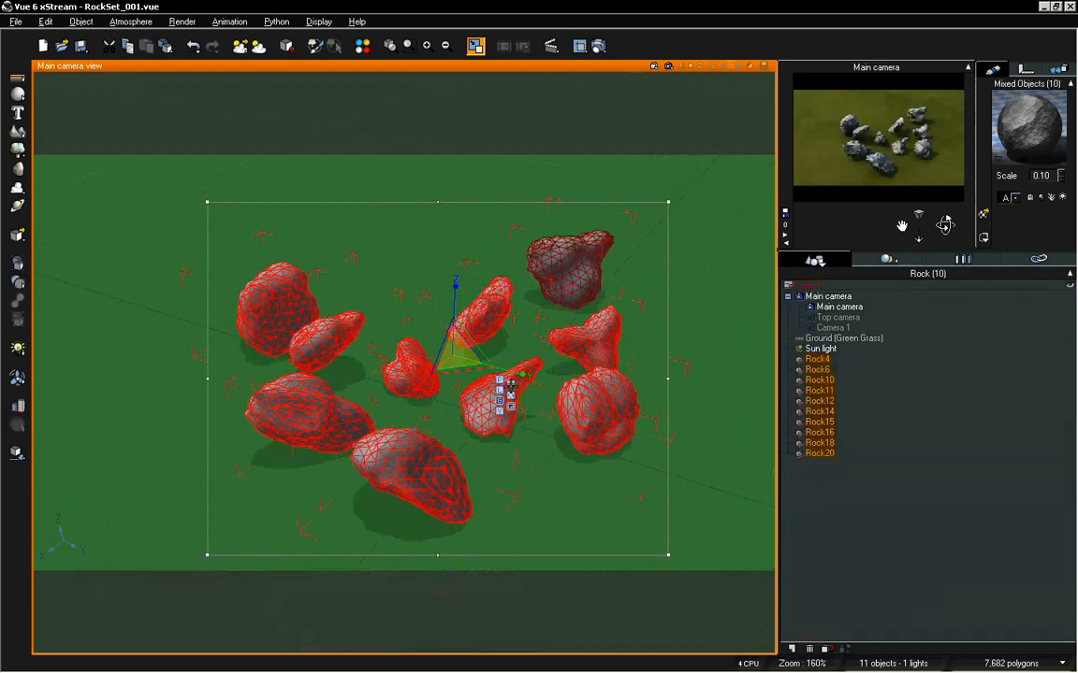
{"action": "left_click_drag", "start_coordinate": [499, 365], "coordinate": [233, 207]}
- Place Rock4 at the scene origin by setting its X and Y position to 0
{"action": "left_click", "coordinate": [846, 360]}
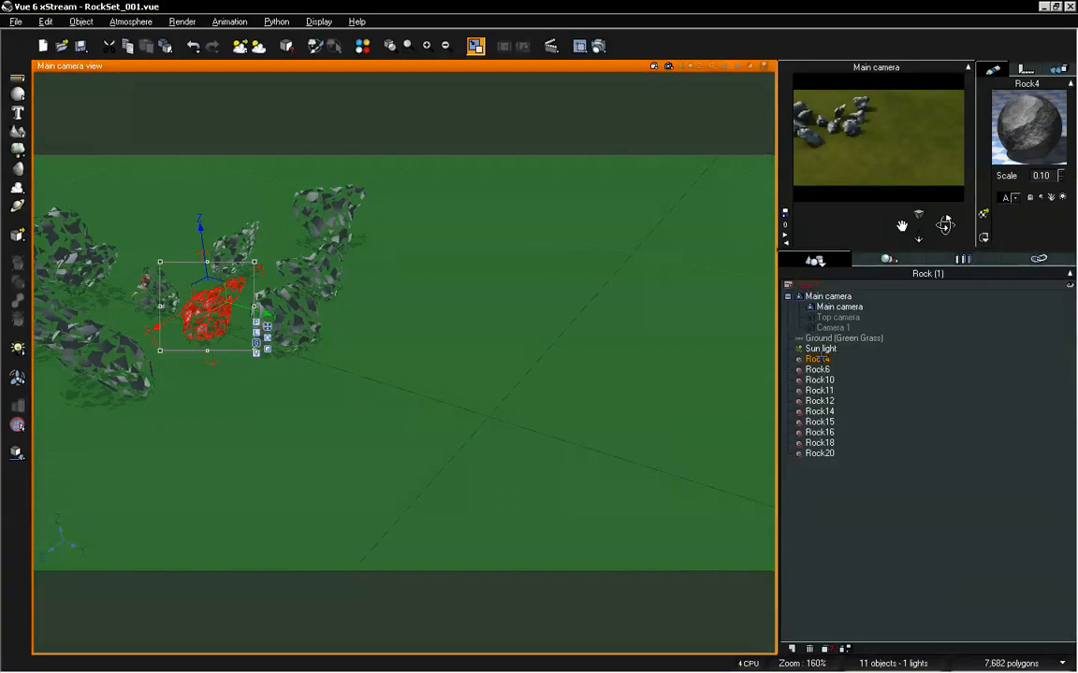
{"action": "left_click", "coordinate": [1026, 69]}
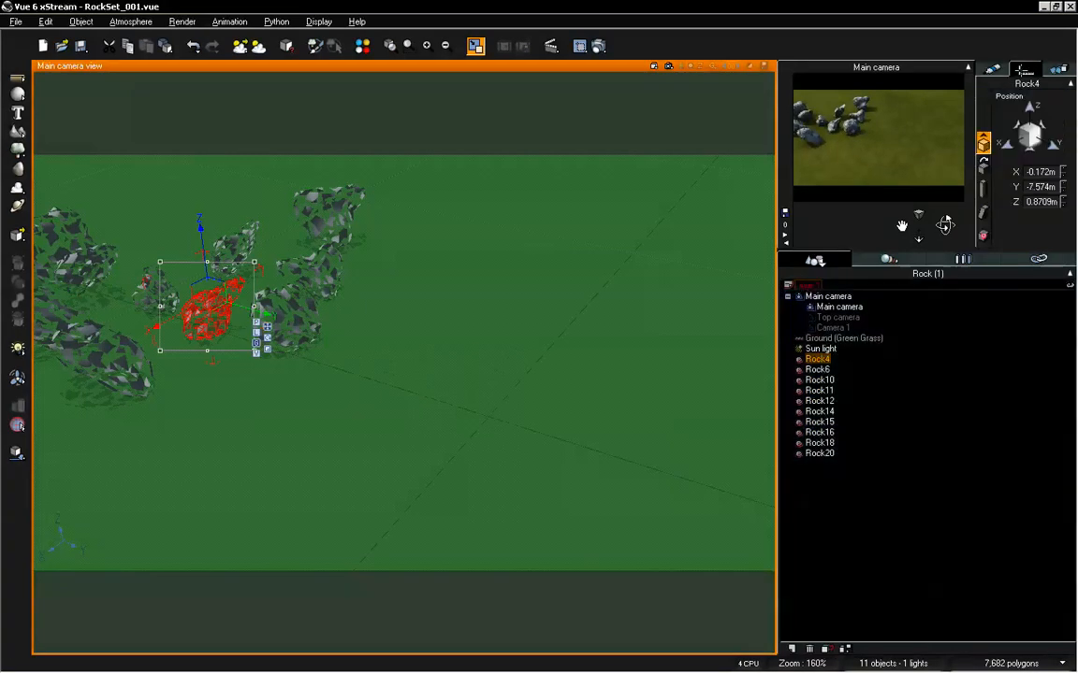
{"action": "double_click", "coordinate": [1044, 187]}
{"action": "type", "text": "0"}
{"action": "key", "text": "Return"}
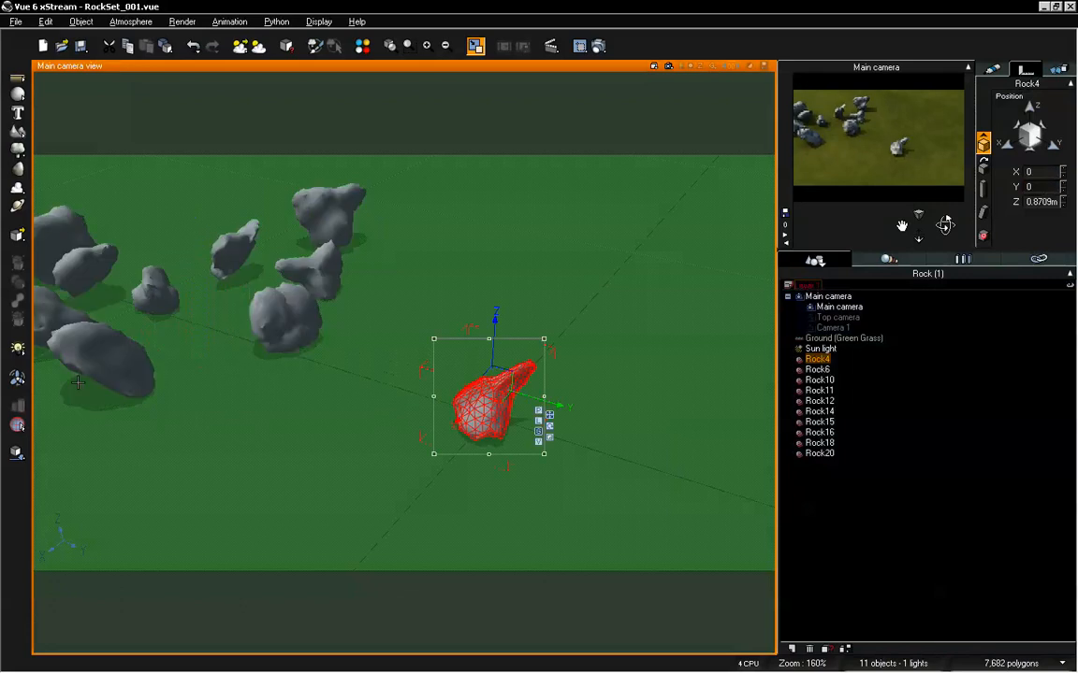
{"action": "left_click", "coordinate": [16, 453]}
{"action": "left_click", "coordinate": [595, 361]}
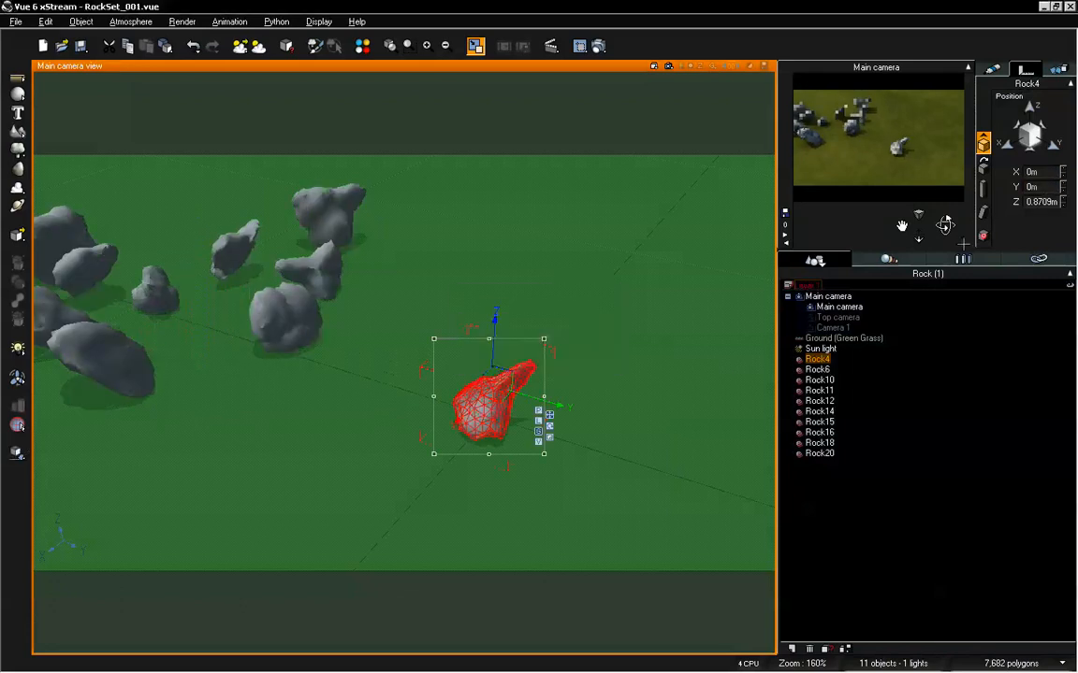
- Bake Rock4 to polygons with a low bake quality
{"action": "left_click_drag", "start_coordinate": [918, 227], "coordinate": [878, 226]}
{"action": "right_click", "coordinate": [476, 467]}
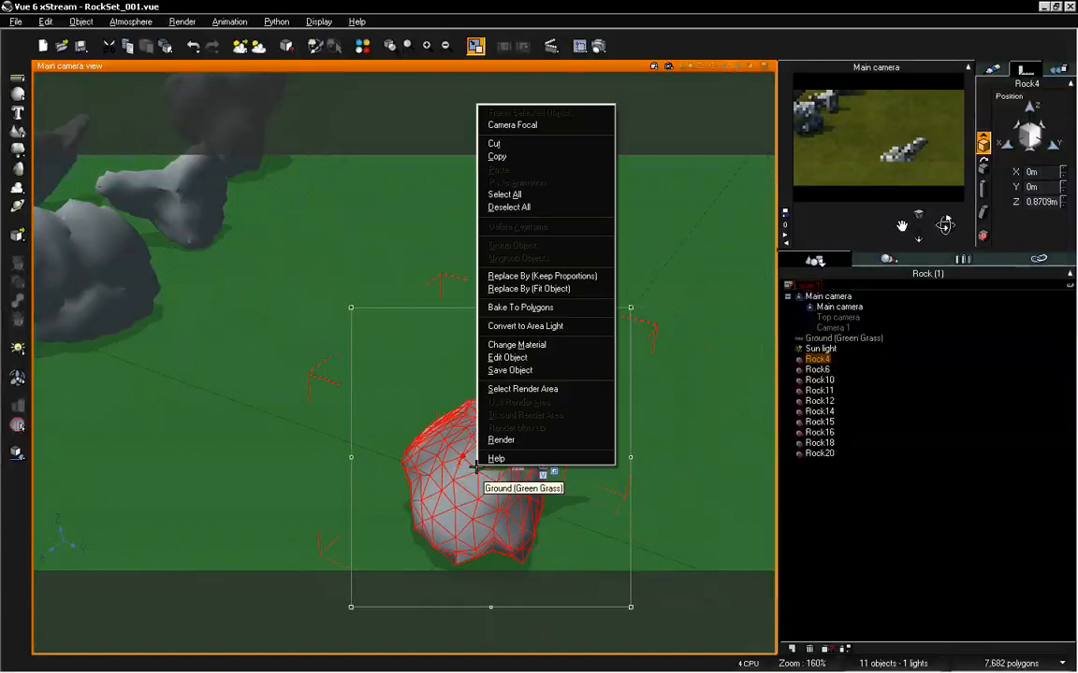
{"action": "left_click", "coordinate": [524, 308]}
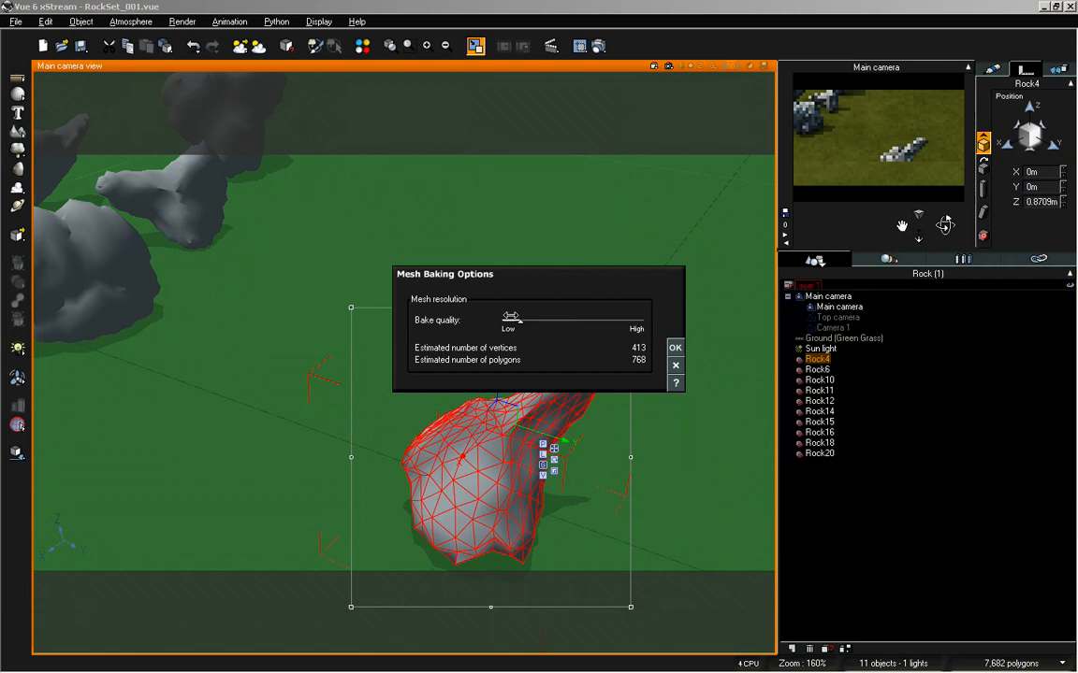
{"action": "mouse_move", "coordinate": [518, 321]}
{"action": "left_mouse_down"}
{"action": "mouse_move", "coordinate": [647, 321]}
{"action": "mouse_move", "coordinate": [510, 322]}
{"action": "mouse_move", "coordinate": [644, 328]}
{"action": "mouse_move", "coordinate": [506, 312]}
{"action": "mouse_move", "coordinate": [650, 320]}
{"action": "mouse_move", "coordinate": [525, 324]}
{"action": "mouse_move", "coordinate": [535, 318]}
{"action": "left_mouse_up"}
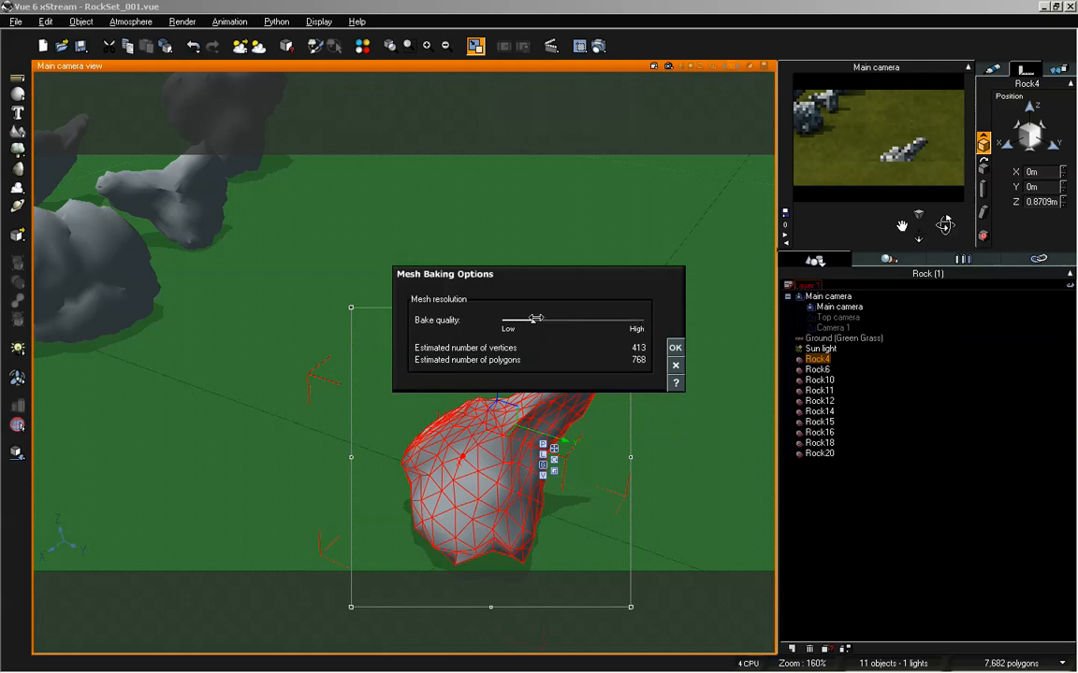
{"action": "left_click", "coordinate": [674, 347]}
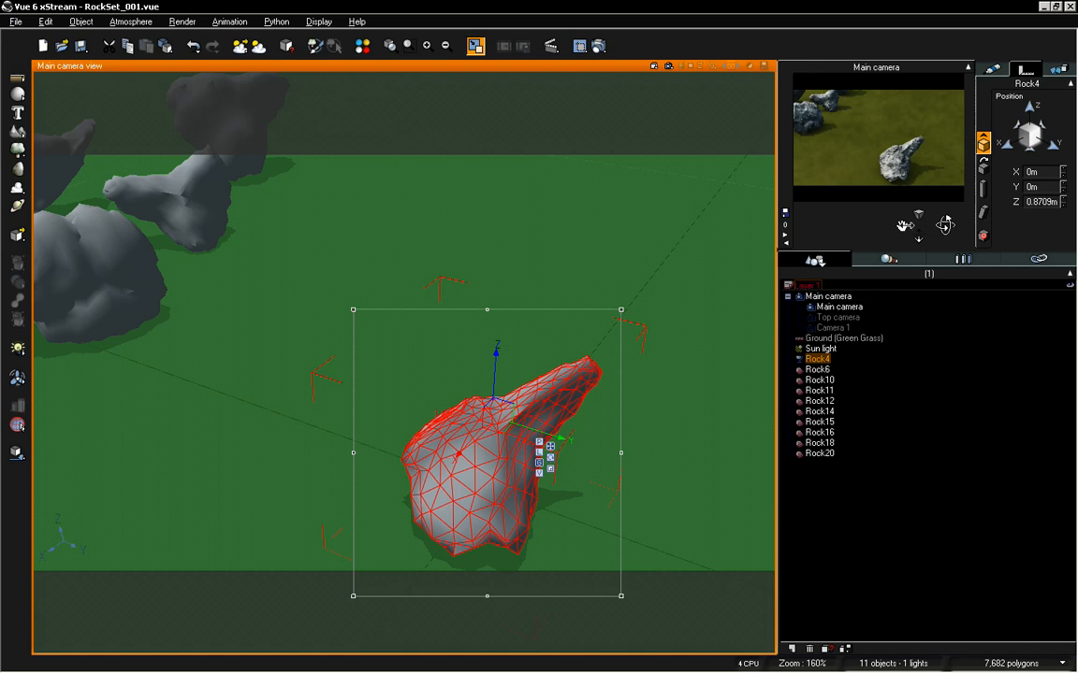
- Move the baked Rock4 aside along the Y axis to about 2.54 m, clearing the scene origin
{"action": "left_click_drag", "start_coordinate": [906, 226], "coordinate": [919, 226]}
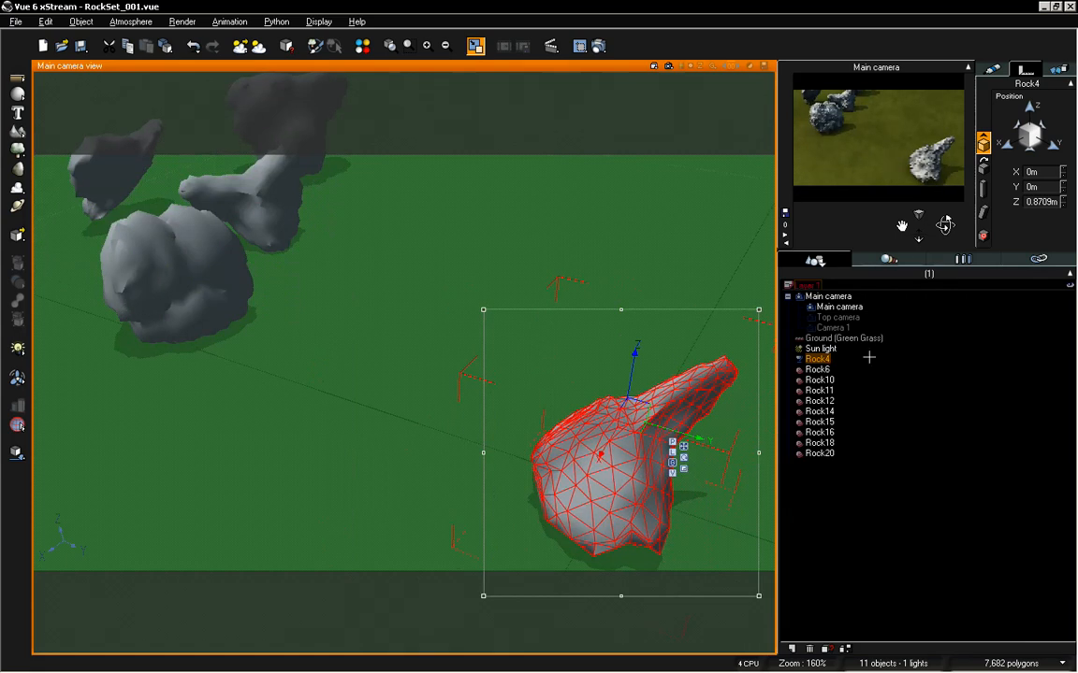
{"action": "right_click_drag", "start_coordinate": [461, 397], "coordinate": [460, 447], "text": "ctrl"}
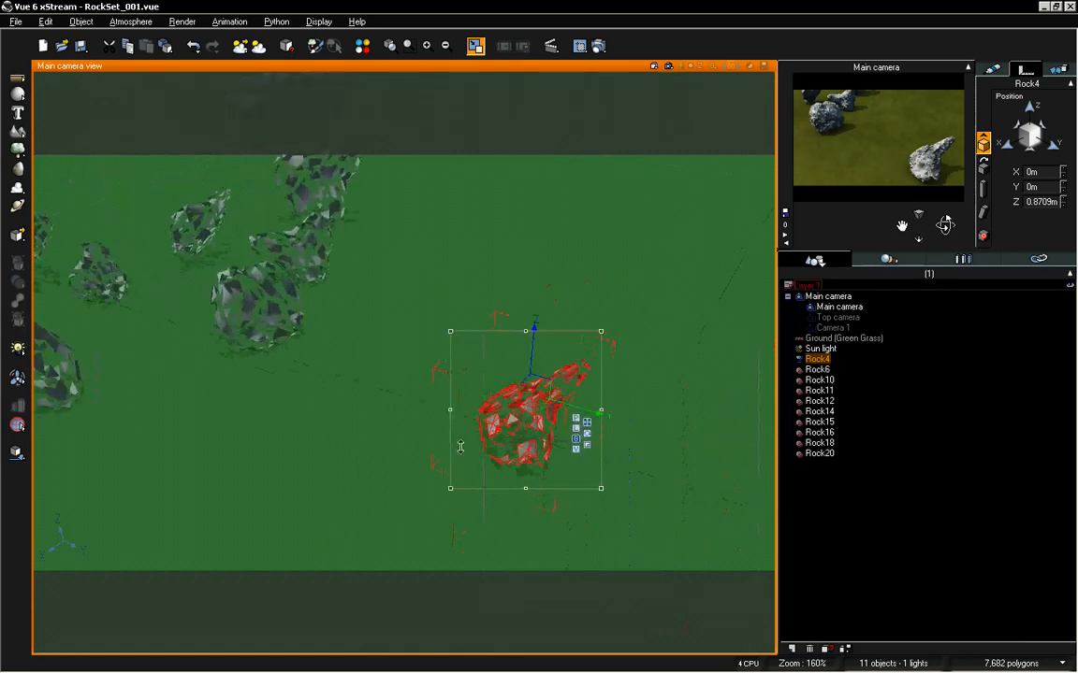
{"action": "left_click_drag", "start_coordinate": [604, 412], "coordinate": [747, 526]}
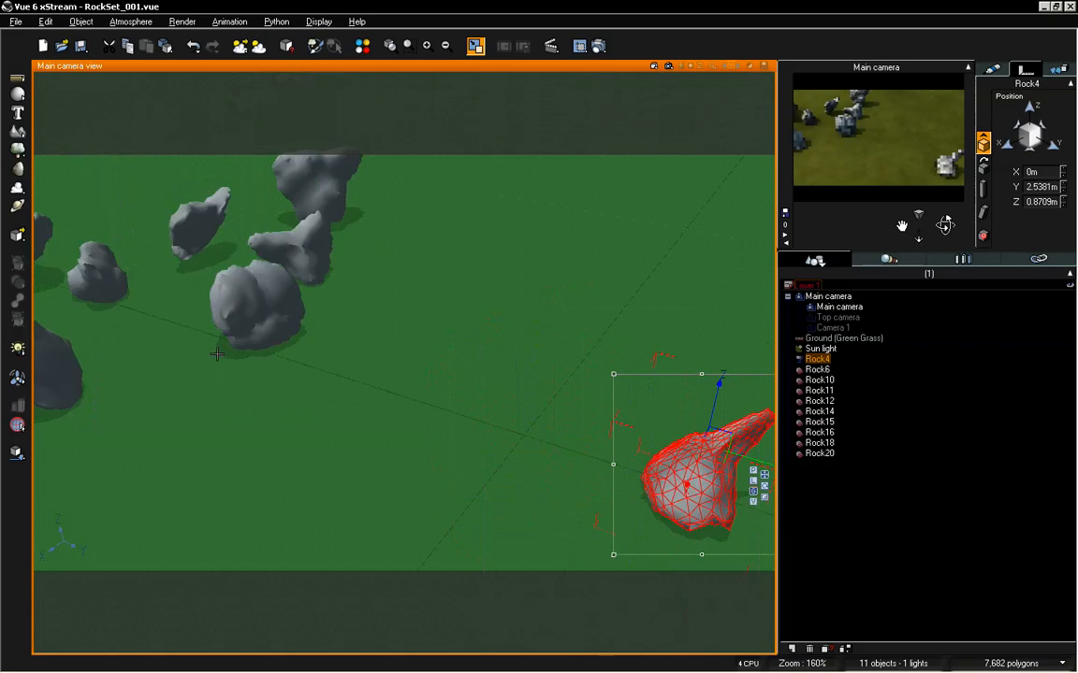
- Place Rock6 at the scene origin by setting its X and Y position to 0
{"action": "left_click", "coordinate": [817, 369]}
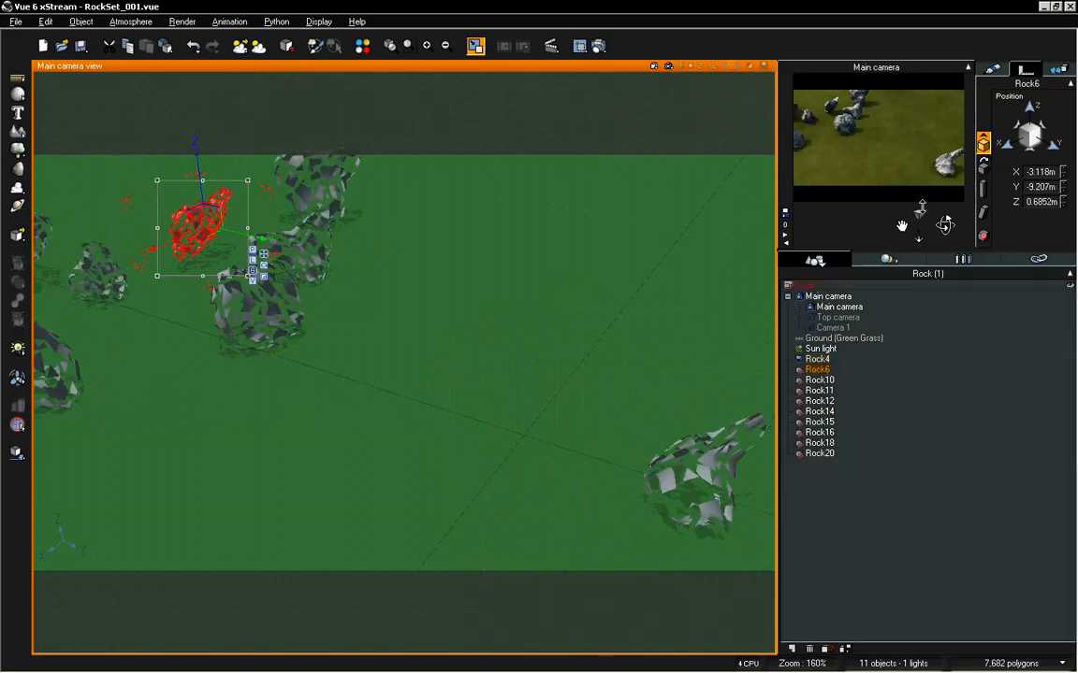
{"action": "double_click", "coordinate": [1039, 172]}
{"action": "type", "text": "0"}
{"action": "double_click", "coordinate": [1040, 187]}
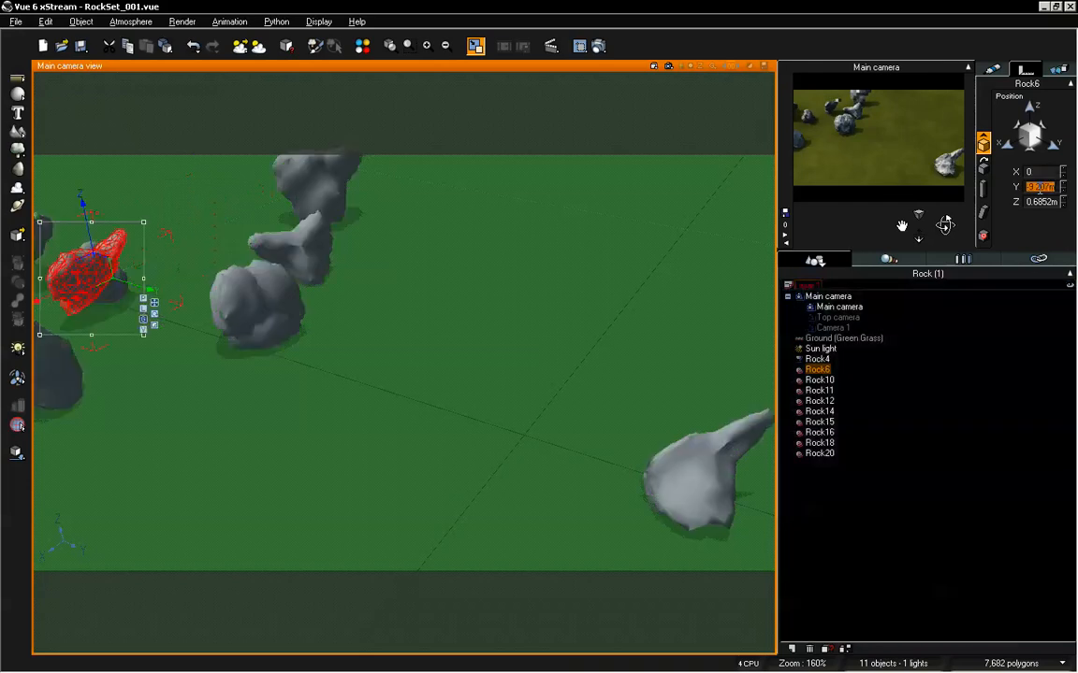
{"action": "type", "text": "0"}
{"action": "key", "text": "Return"}
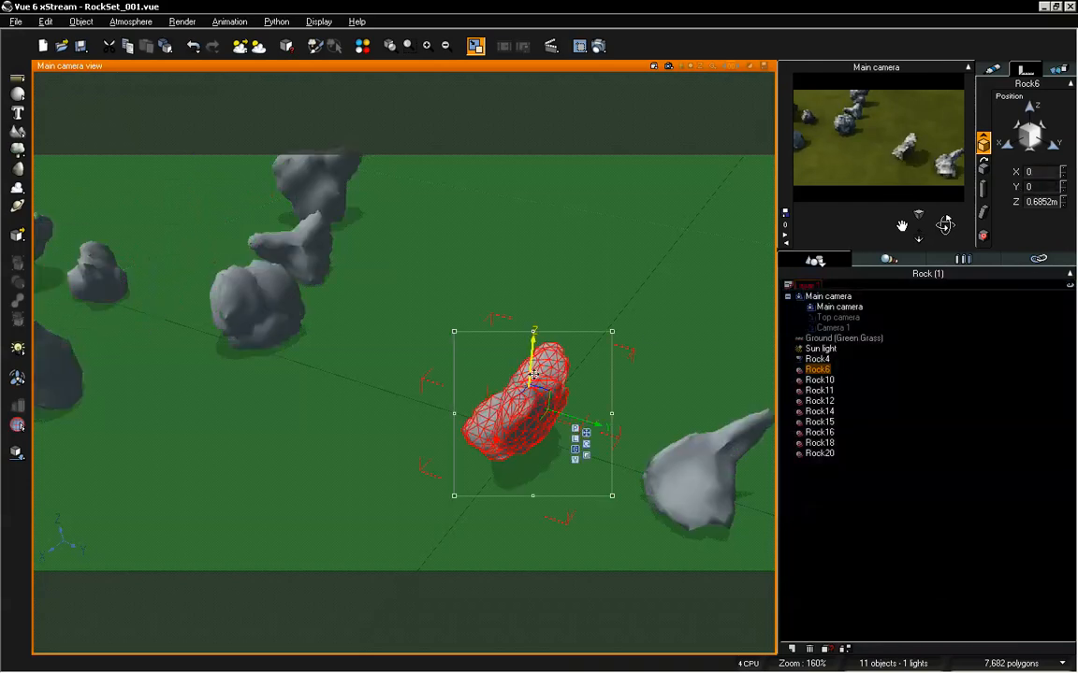
- Bake Rock6 to polygons with the default bake quality
{"action": "right_click", "coordinate": [535, 445]}
{"action": "left_click", "coordinate": [595, 215]}
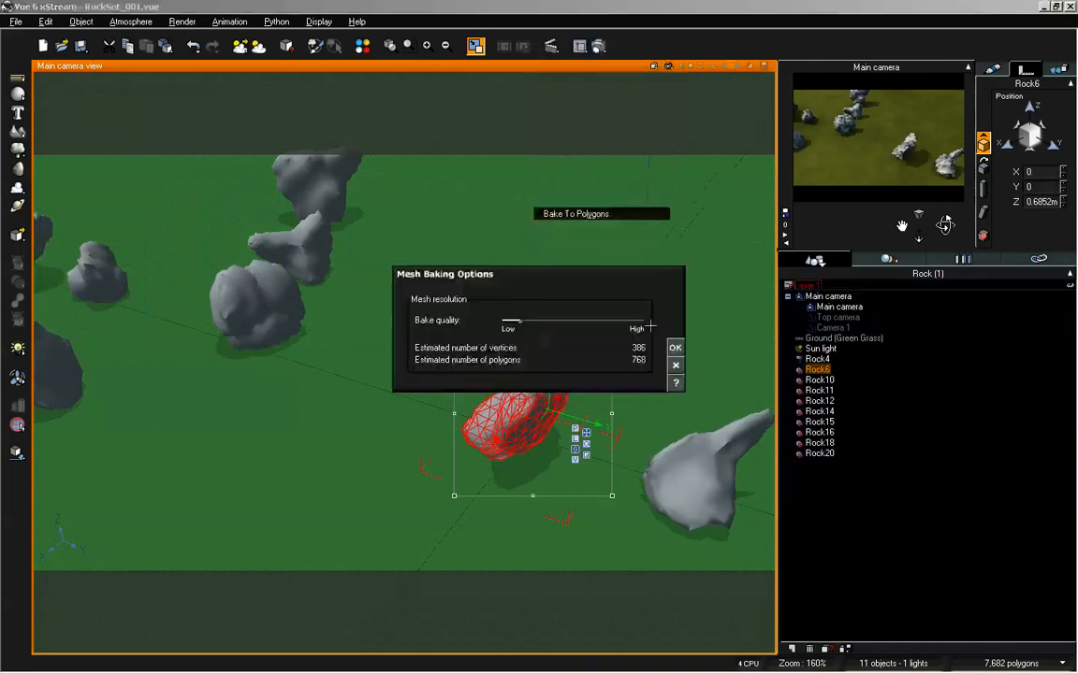
{"action": "left_click", "coordinate": [673, 281]}
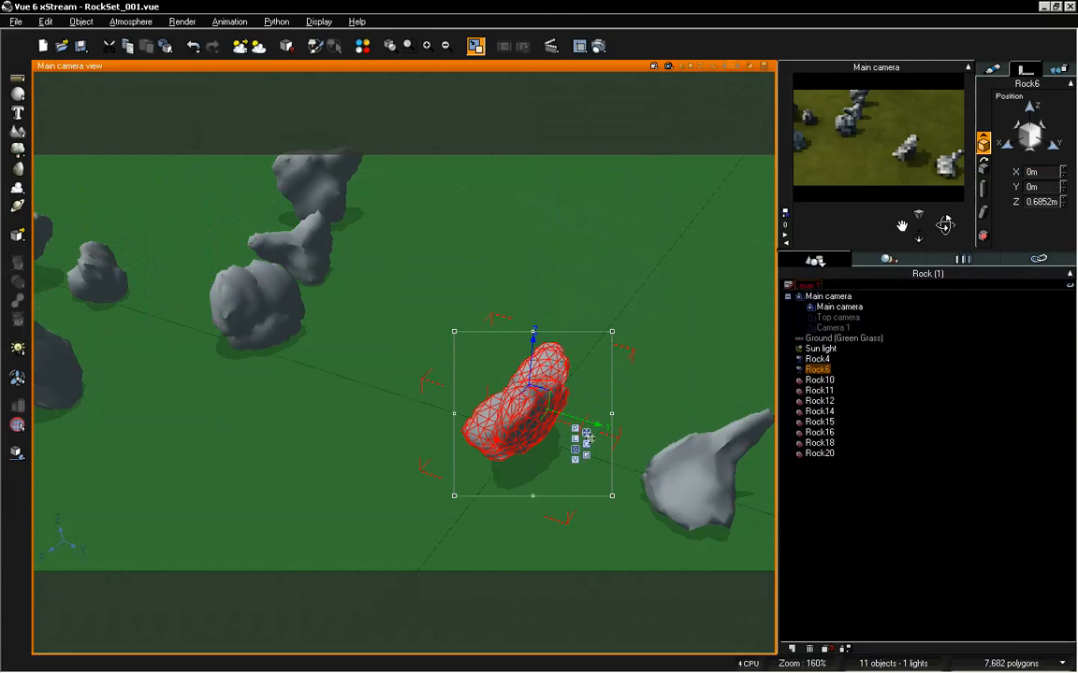
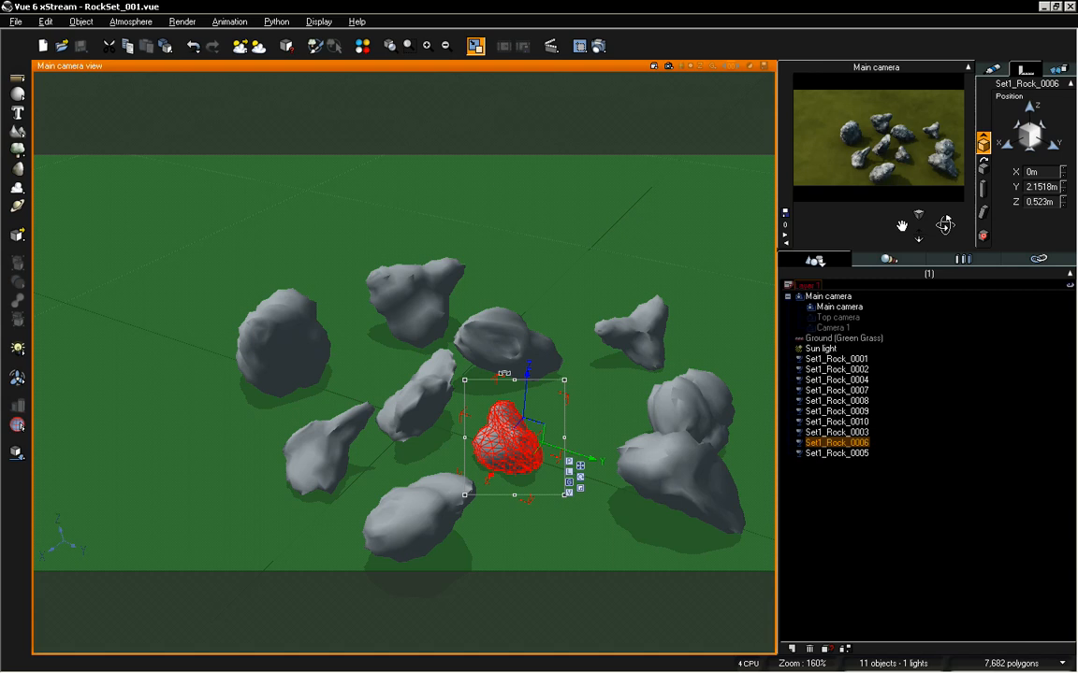
- Close the mesh options of the ten selected Set1_Rock meshes and delete all ten from the scene
{"action": "left_click", "coordinate": [651, 333]}
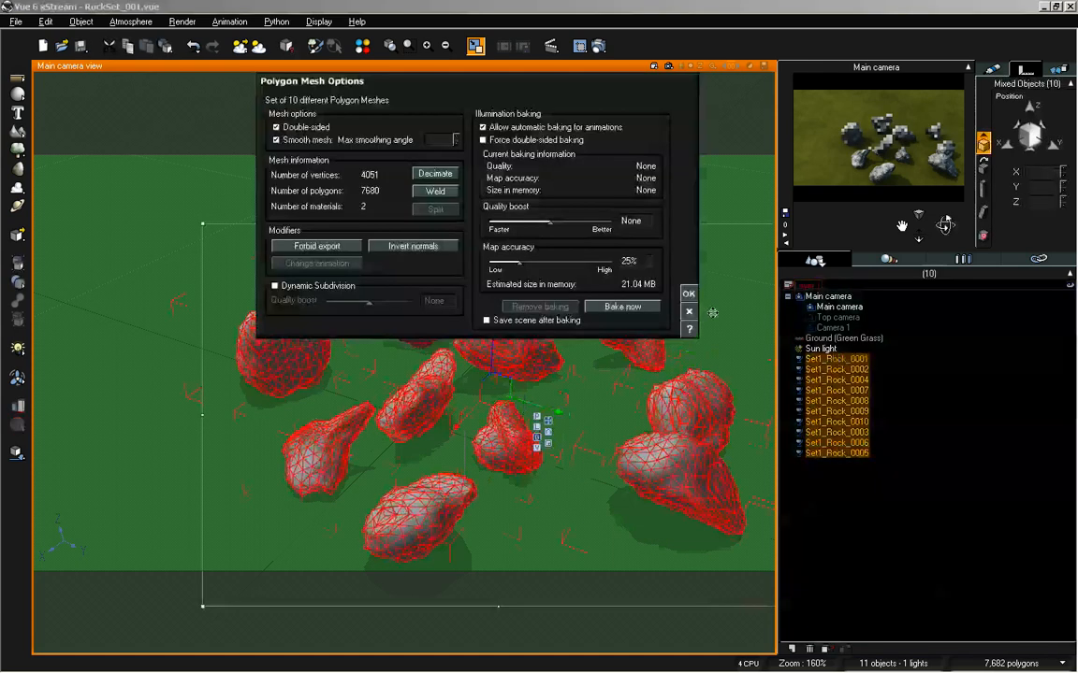
{"action": "left_click", "coordinate": [689, 301]}
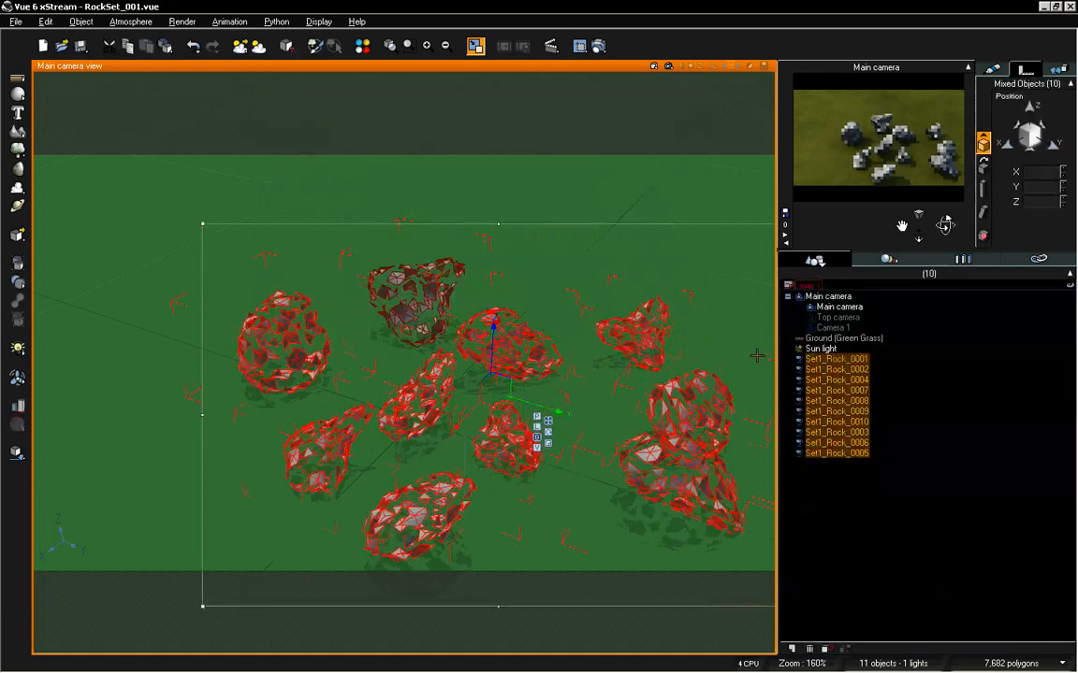
{"action": "key", "text": "Delete"}
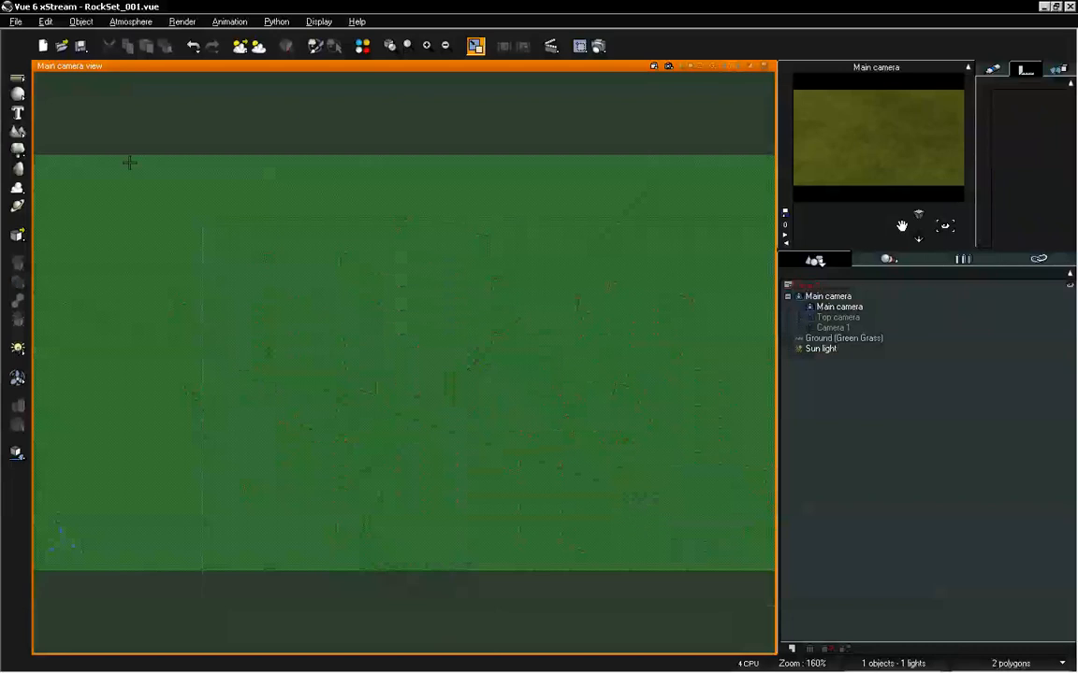
- Add a terrain and scale it up uniformly into a large hill in front of the main camera
{"action": "left_click", "coordinate": [17, 130]}
{"action": "left_click", "coordinate": [945, 226]}
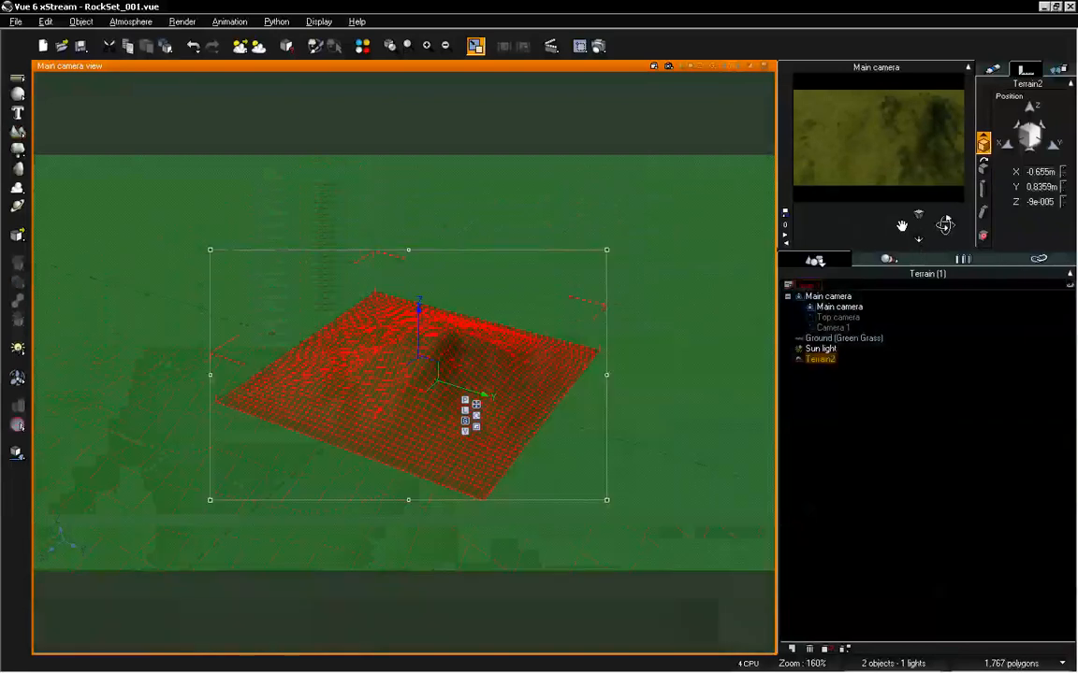
{"action": "left_click", "coordinate": [473, 424]}
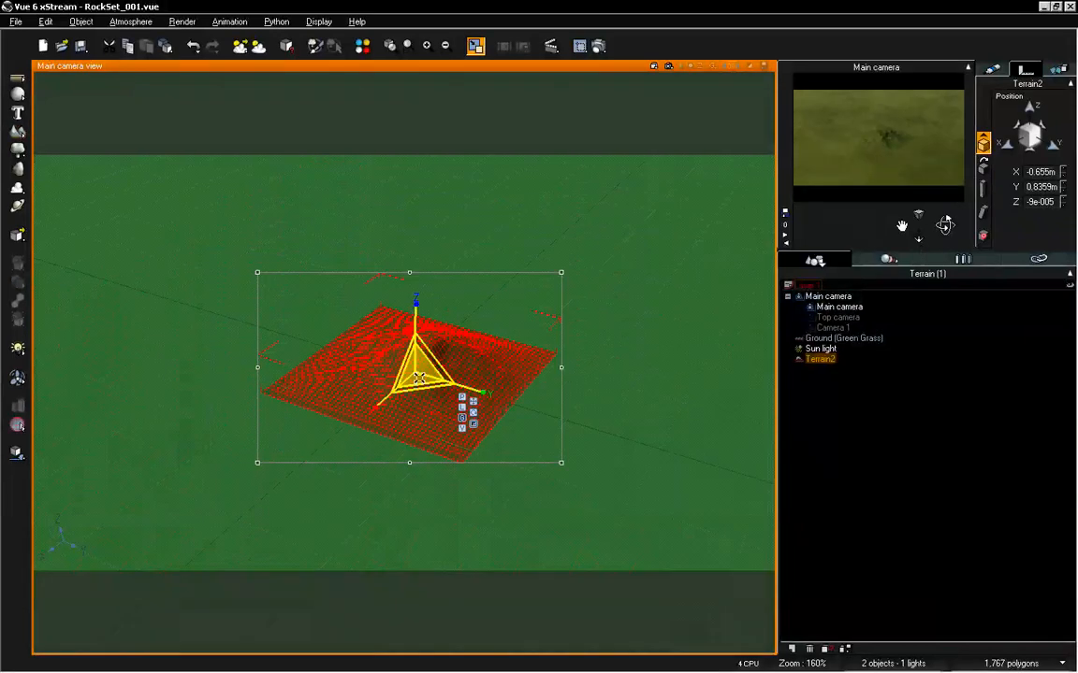
{"action": "left_click_drag", "start_coordinate": [419, 369], "coordinate": [863, 101]}
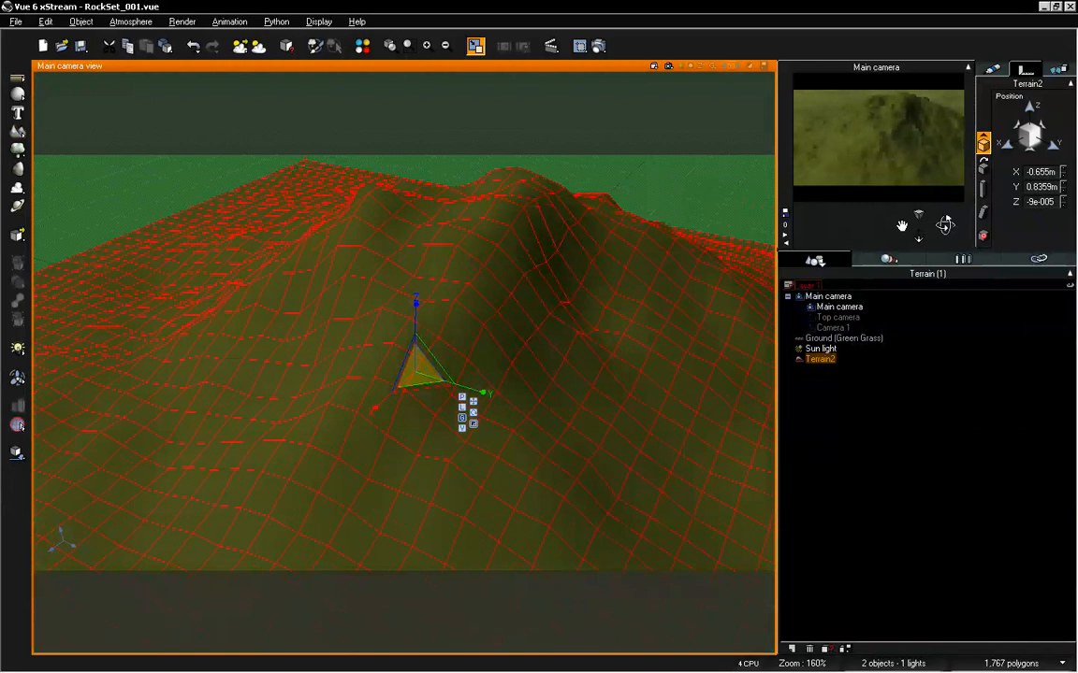
{"action": "left_click_drag", "start_coordinate": [945, 226], "coordinate": [945, 191]}
{"action": "left_click_drag", "start_coordinate": [923, 272], "coordinate": [922, 260]}
{"action": "left_click_drag", "start_coordinate": [917, 234], "coordinate": [918, 249]}
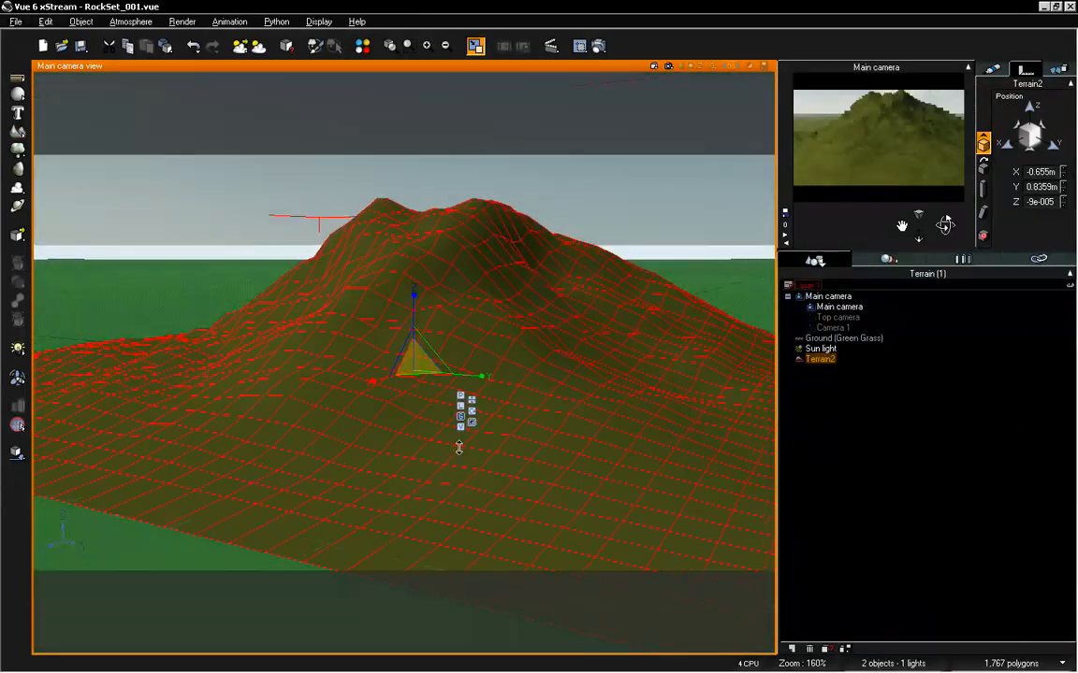
- Change the terrain's Grass Patches (Dark) material type to EcoSystem
{"action": "left_click", "coordinate": [993, 69]}
{"action": "double_click", "coordinate": [1024, 125]}
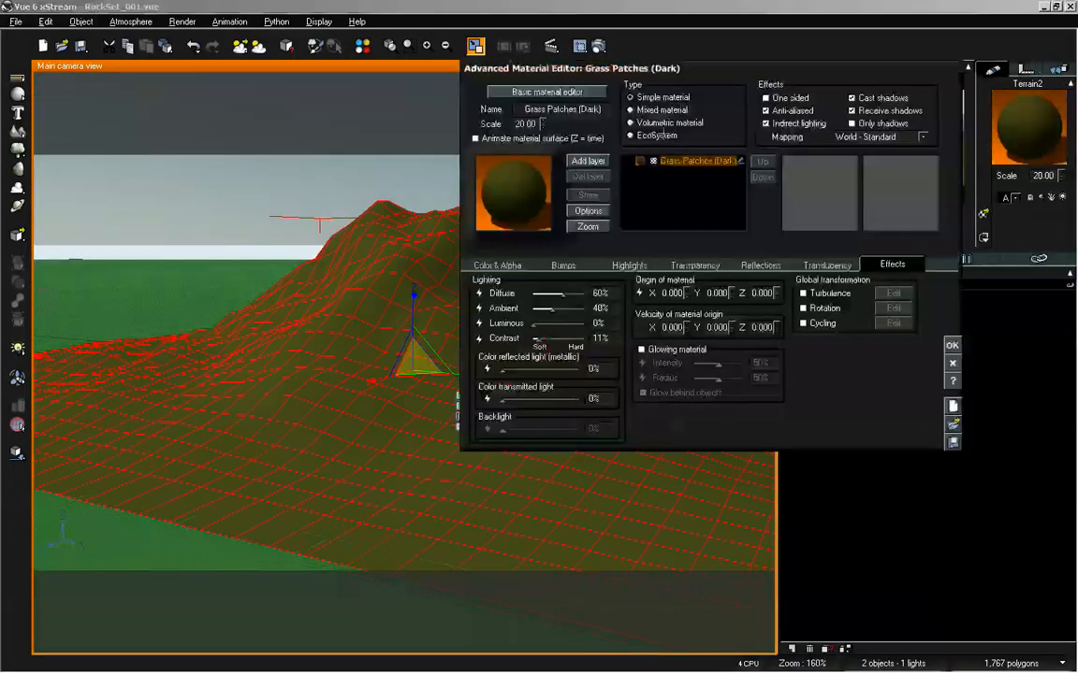
{"action": "left_click", "coordinate": [630, 135]}
- Add the objects Set1_Rock_0001 and Set1_Rock_0002 from the RockSet1 collection to the EcoSystem population
{"action": "left_click", "coordinate": [622, 462]}
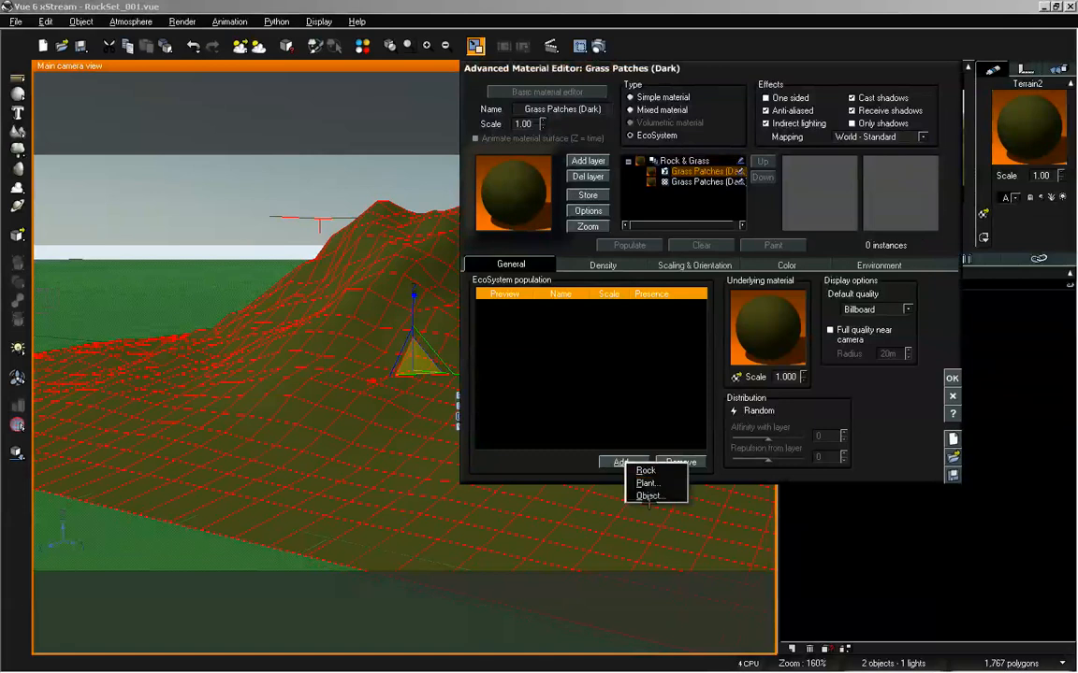
{"action": "left_click", "coordinate": [640, 496]}
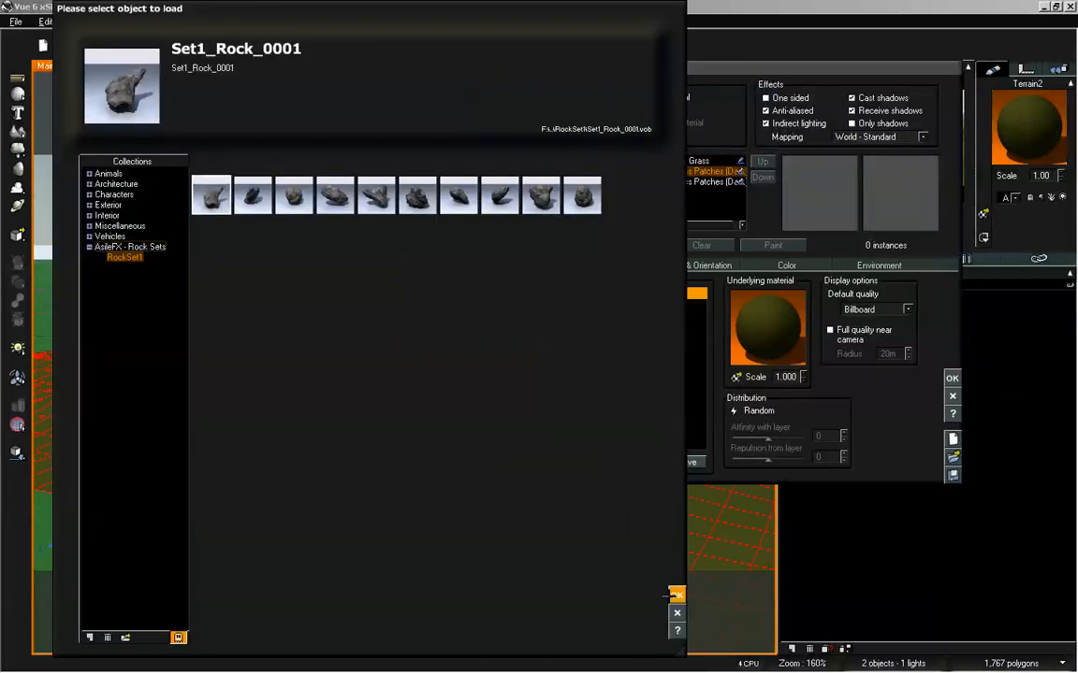
{"action": "left_click", "coordinate": [676, 595]}
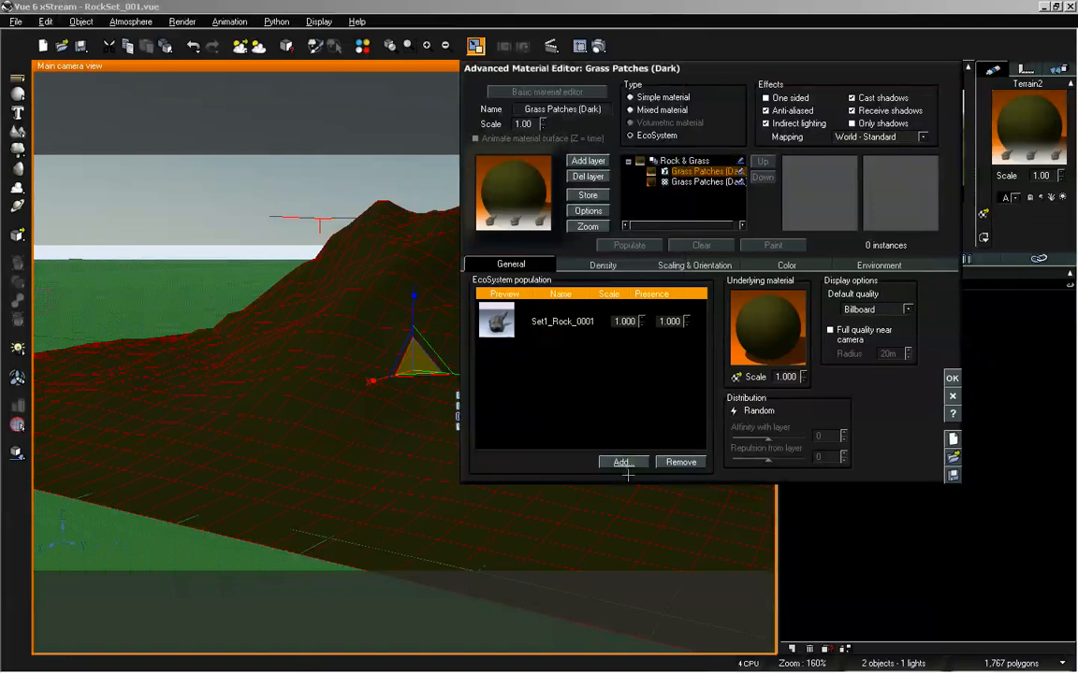
{"action": "left_click", "coordinate": [622, 462]}
{"action": "left_click", "coordinate": [644, 493]}
{"action": "left_click", "coordinate": [253, 195]}
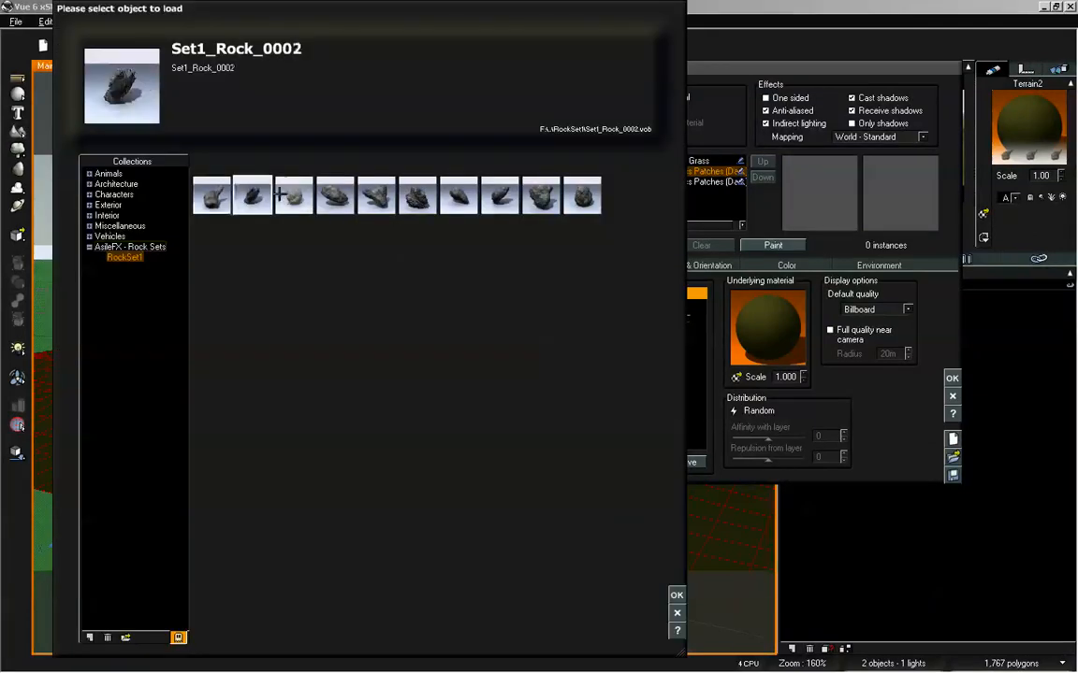
{"action": "left_click", "coordinate": [677, 595]}
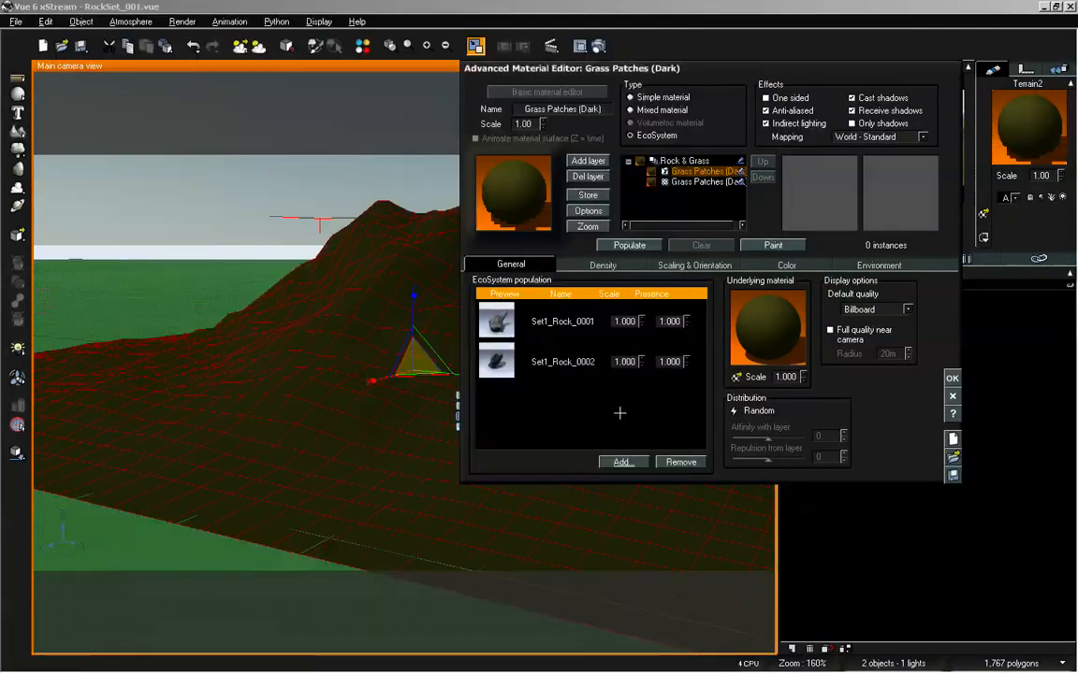
- Add the objects Set1_Rock_0003 and Set1_Rock_0004 from the RockSet1 collection to the EcoSystem population
{"action": "left_click", "coordinate": [622, 462]}
{"action": "left_click", "coordinate": [643, 496]}
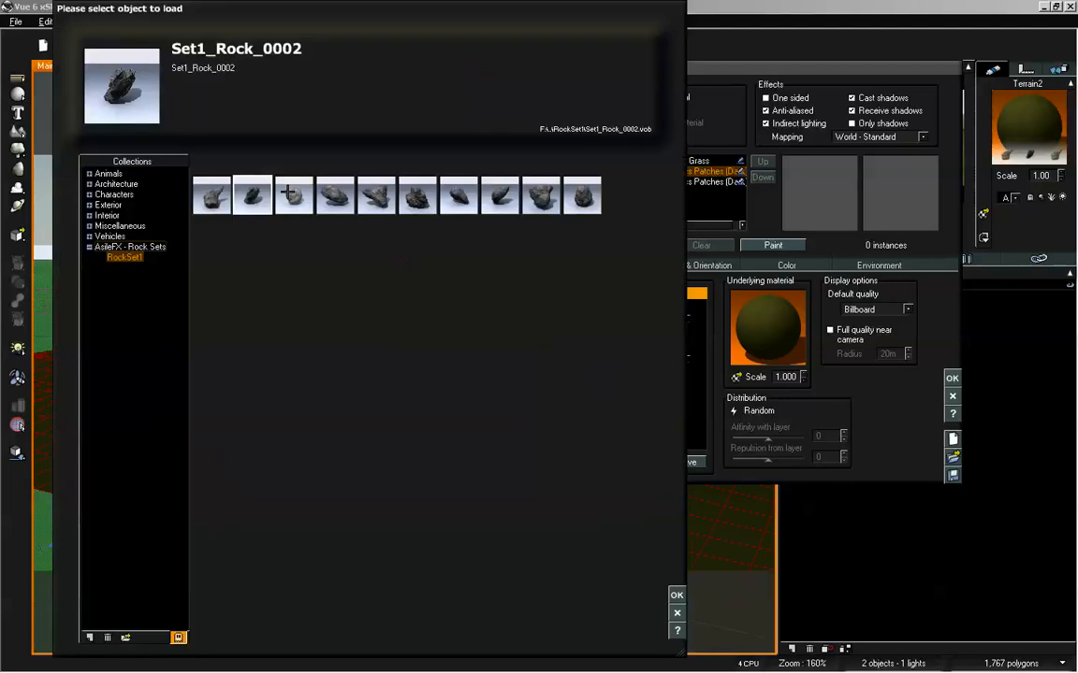
{"action": "left_click", "coordinate": [674, 595]}
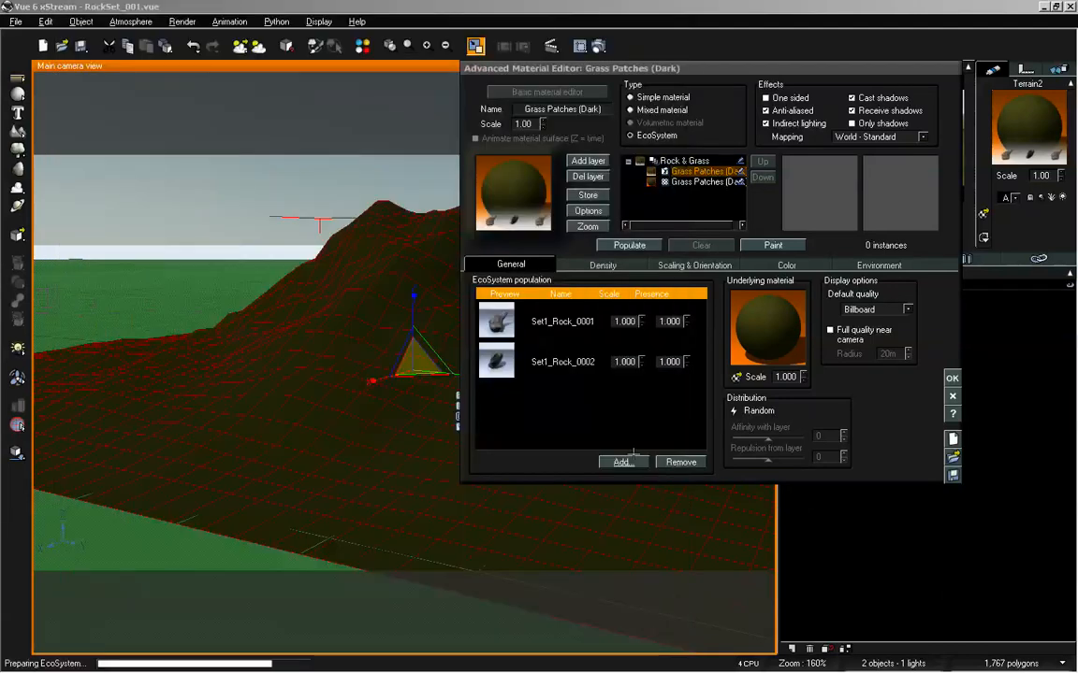
{"action": "left_click", "coordinate": [622, 462]}
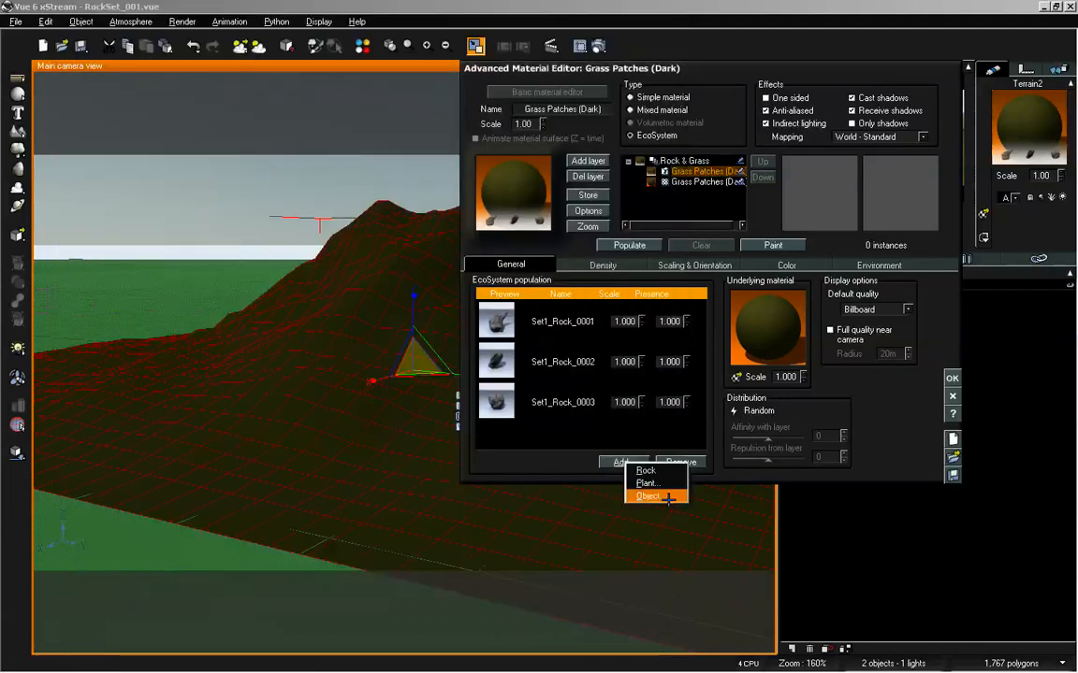
{"action": "left_click", "coordinate": [646, 497]}
{"action": "left_click", "coordinate": [332, 195]}
{"action": "left_click", "coordinate": [676, 595]}
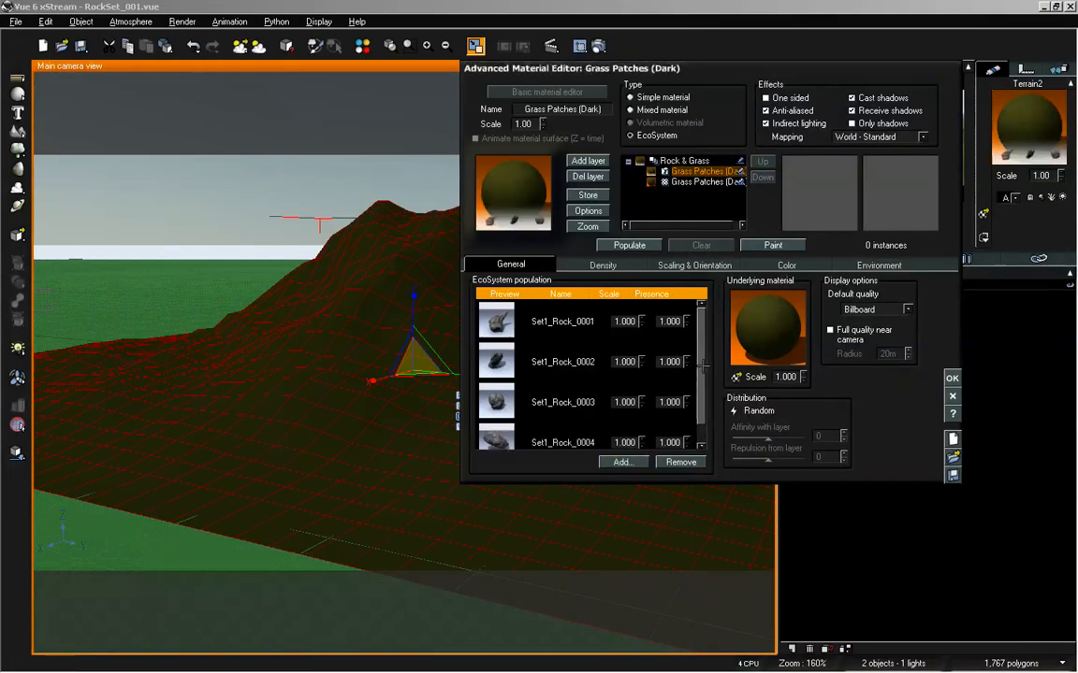
- Add the object Set1_Rock_0005 from the RockSet1 collection to the EcoSystem population
{"action": "left_click", "coordinate": [622, 462]}
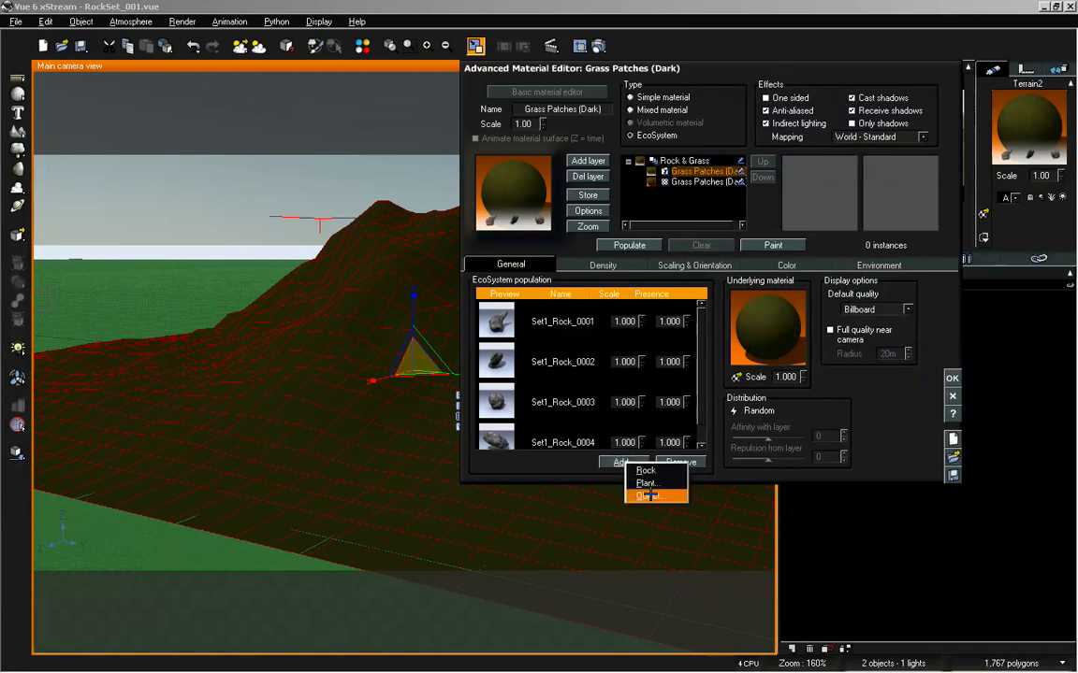
{"action": "left_click", "coordinate": [647, 496]}
{"action": "left_click", "coordinate": [376, 194]}
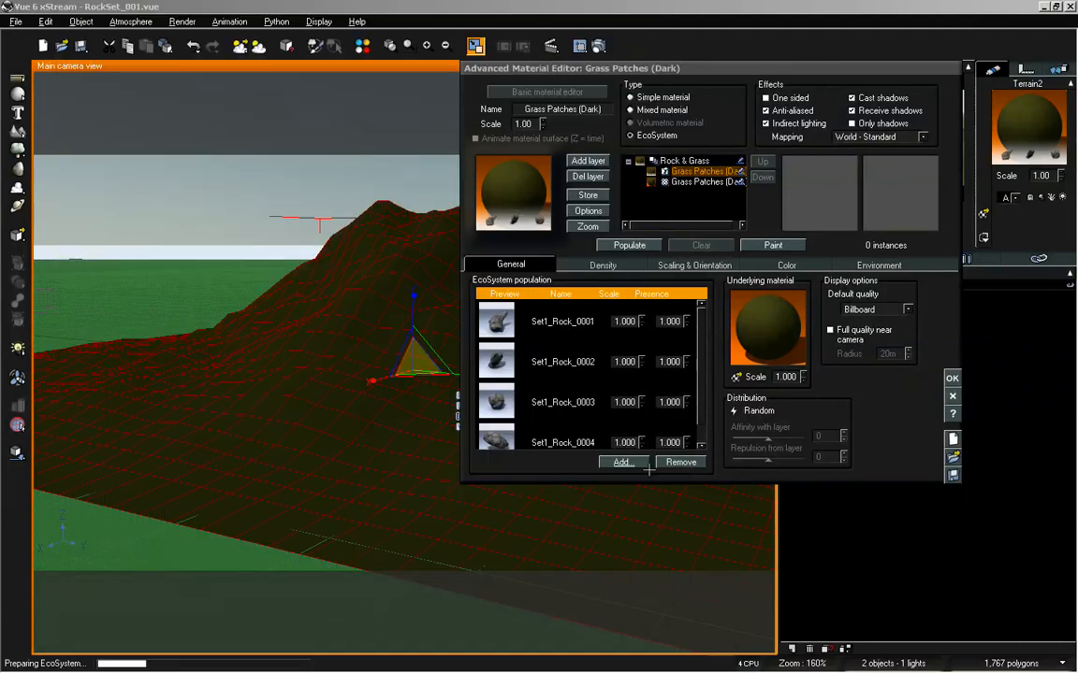
{"action": "left_click", "coordinate": [677, 595]}
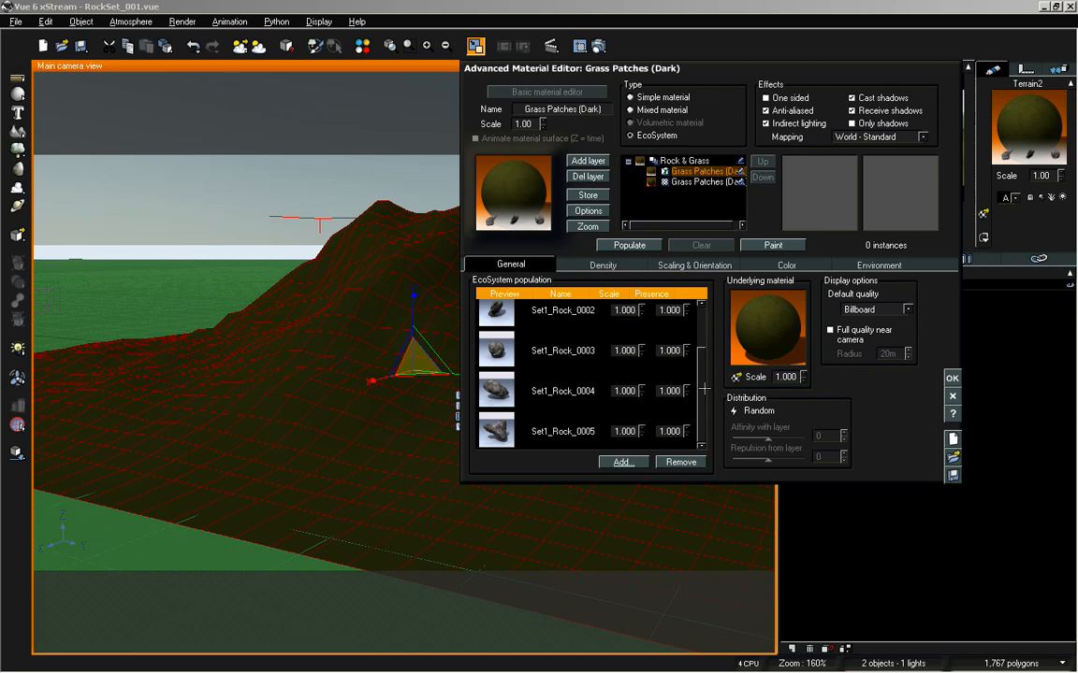
- Open the RockSet1 object collection to choose another rock for the EcoSystem population
{"action": "left_click", "coordinate": [622, 462]}
{"action": "left_click", "coordinate": [648, 497]}
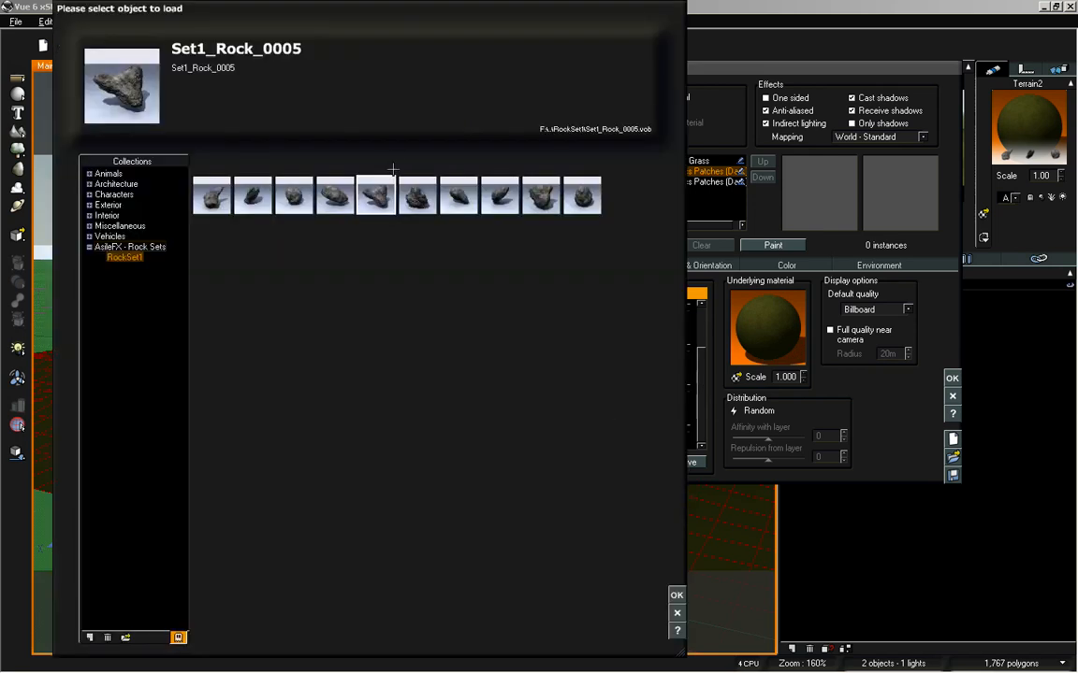
- Add Set1_Rock_0006 to the EcoSystem population, populate the terrain with the rocks and accept the material changes
{"action": "left_click", "coordinate": [417, 195]}
{"action": "left_click", "coordinate": [676, 595]}
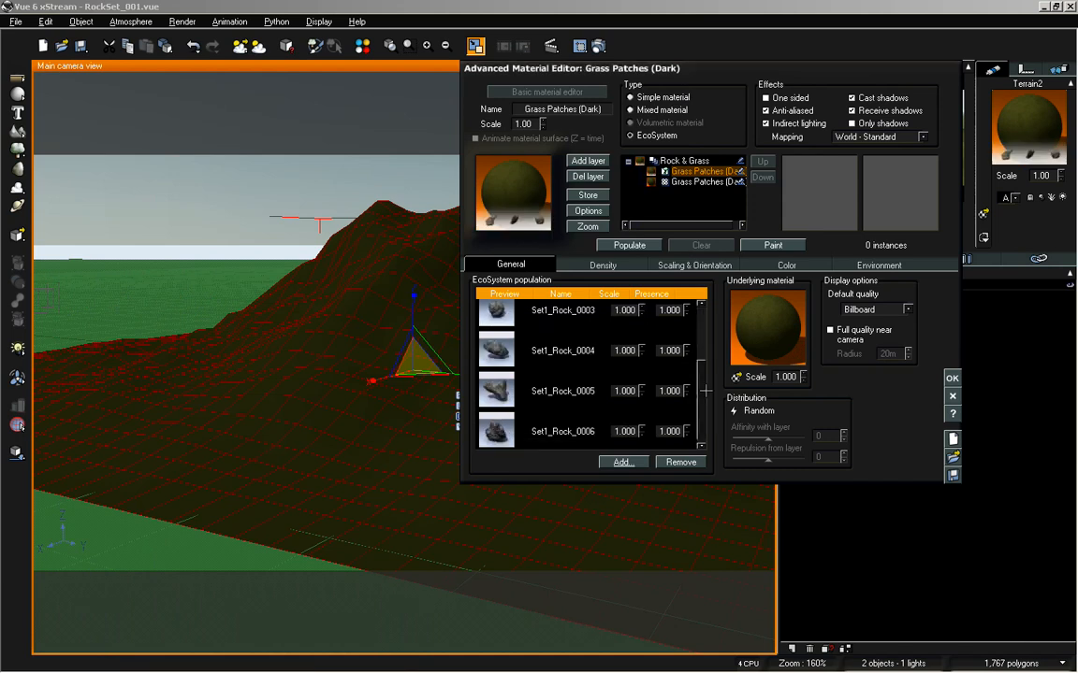
{"action": "left_click_drag", "start_coordinate": [693, 398], "coordinate": [700, 313]}
{"action": "left_click", "coordinate": [620, 246]}
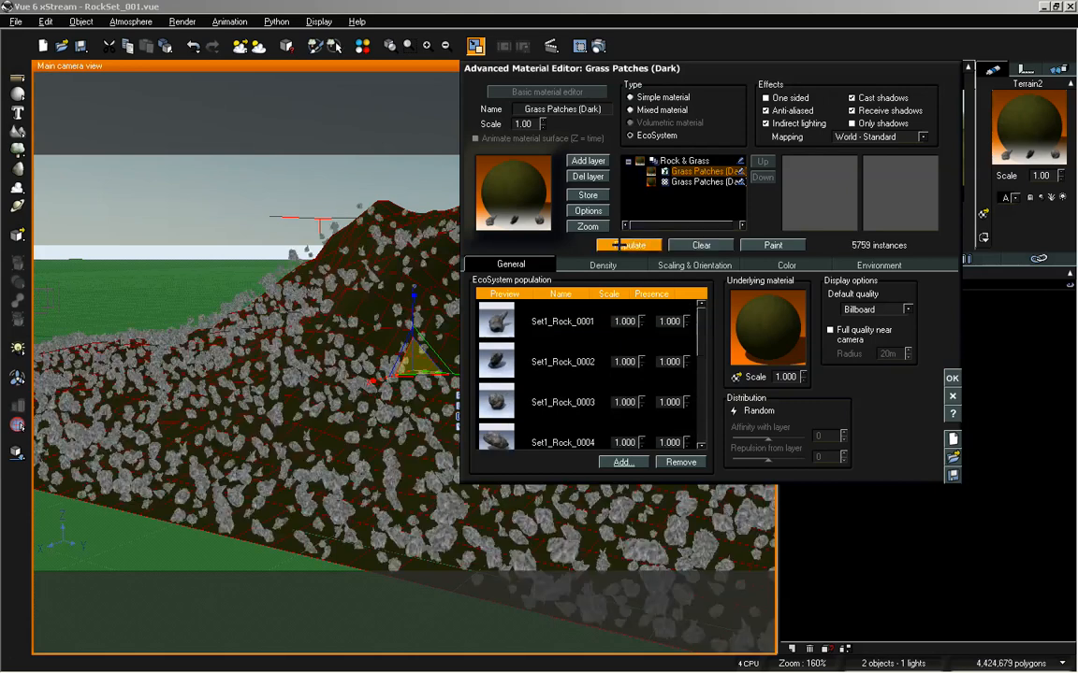
{"action": "left_click", "coordinate": [951, 377]}
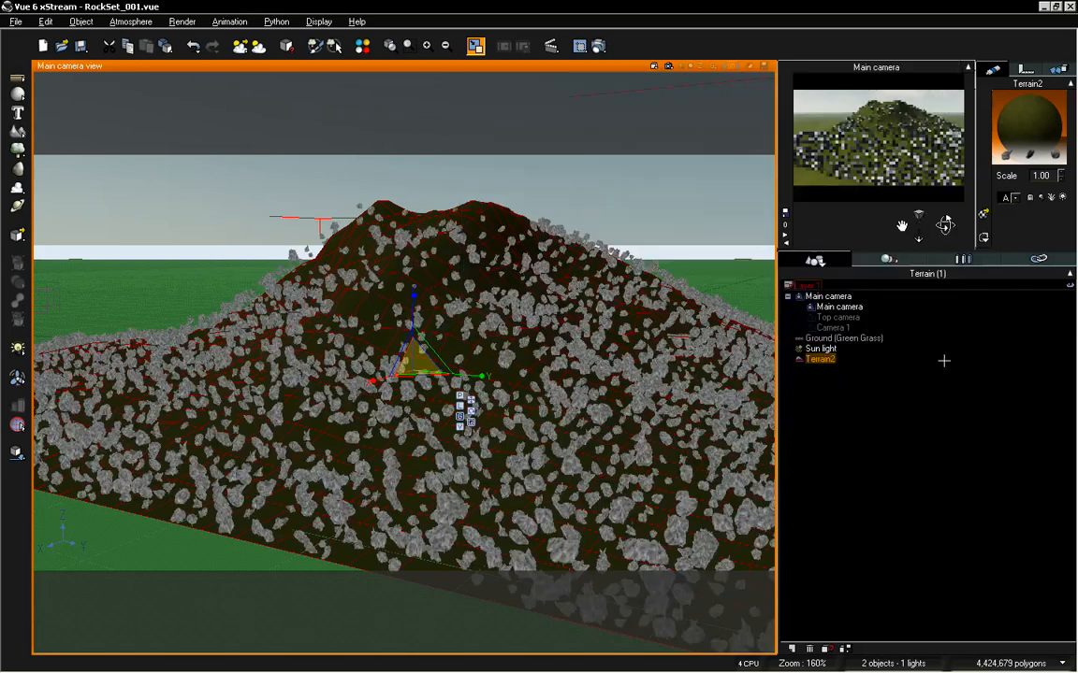
- Set the rock EcoSystem's overall density to 82% and repopulate the terrain
{"action": "left_click_drag", "start_coordinate": [920, 237], "coordinate": [920, 215]}
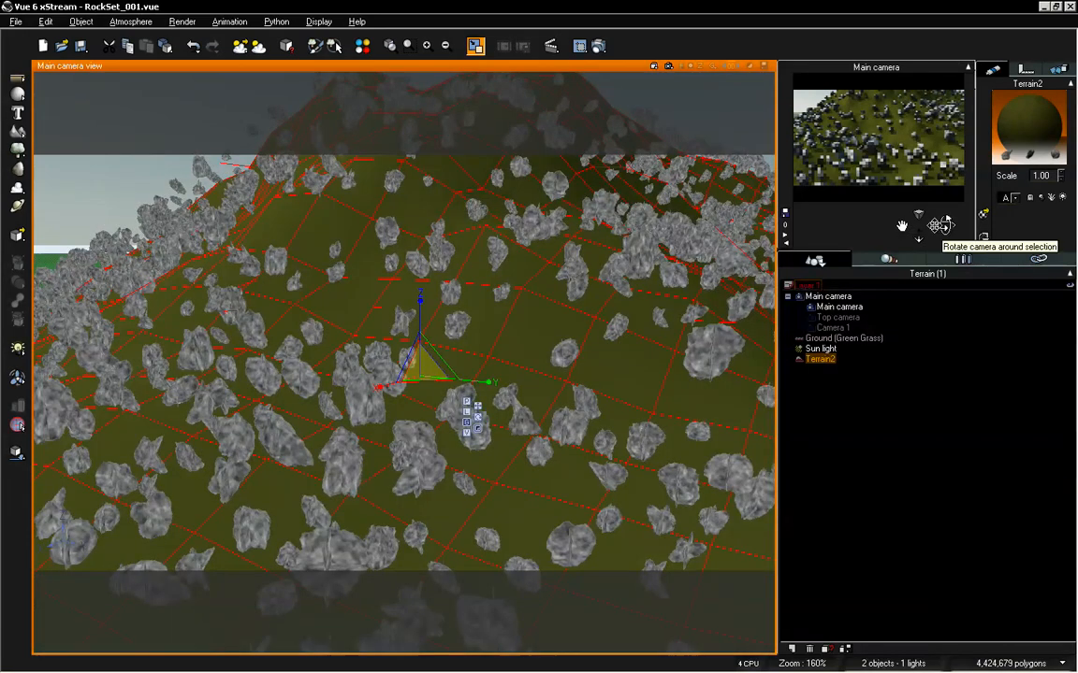
{"action": "left_click_drag", "start_coordinate": [938, 226], "coordinate": [945, 225]}
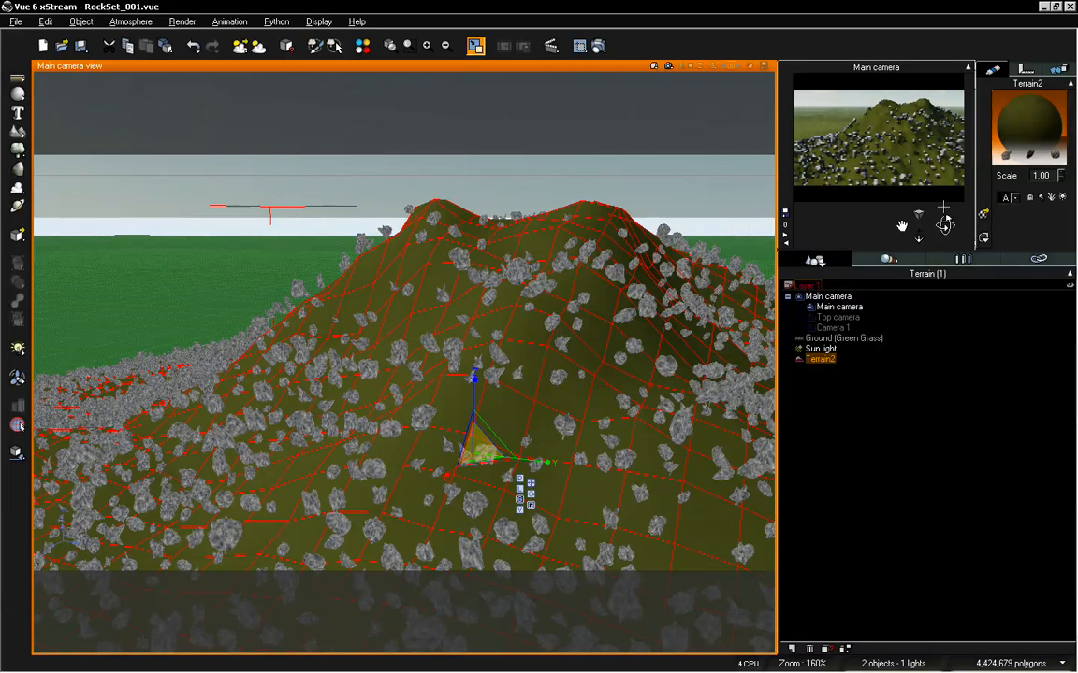
{"action": "left_click_drag", "start_coordinate": [946, 224], "coordinate": [946, 220]}
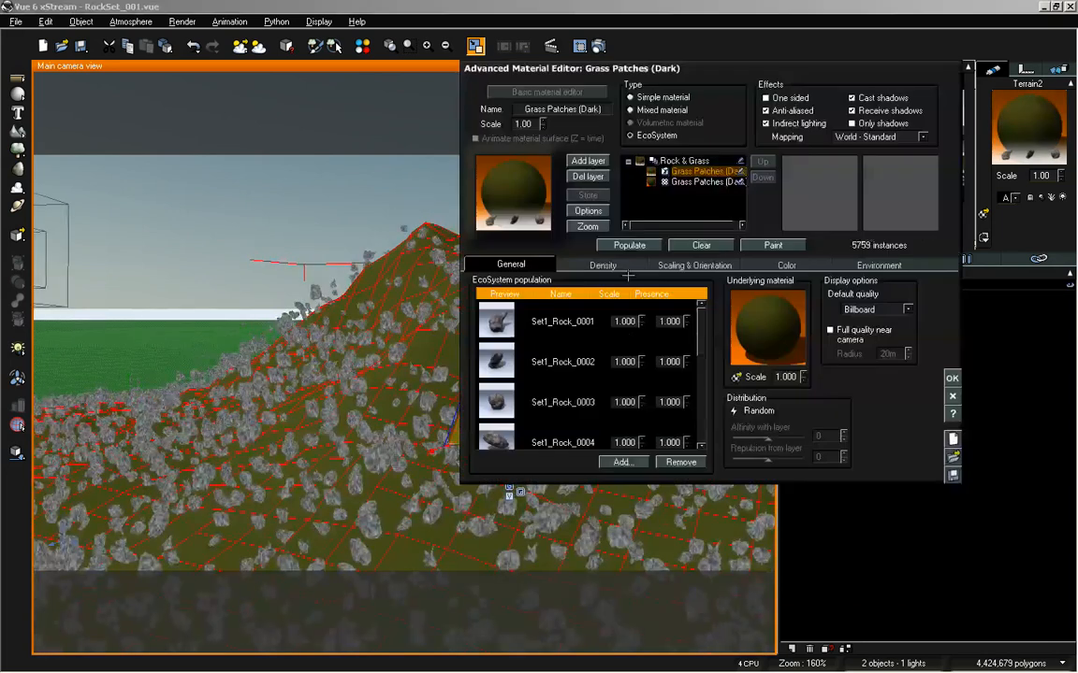
{"action": "left_click", "coordinate": [602, 266]}
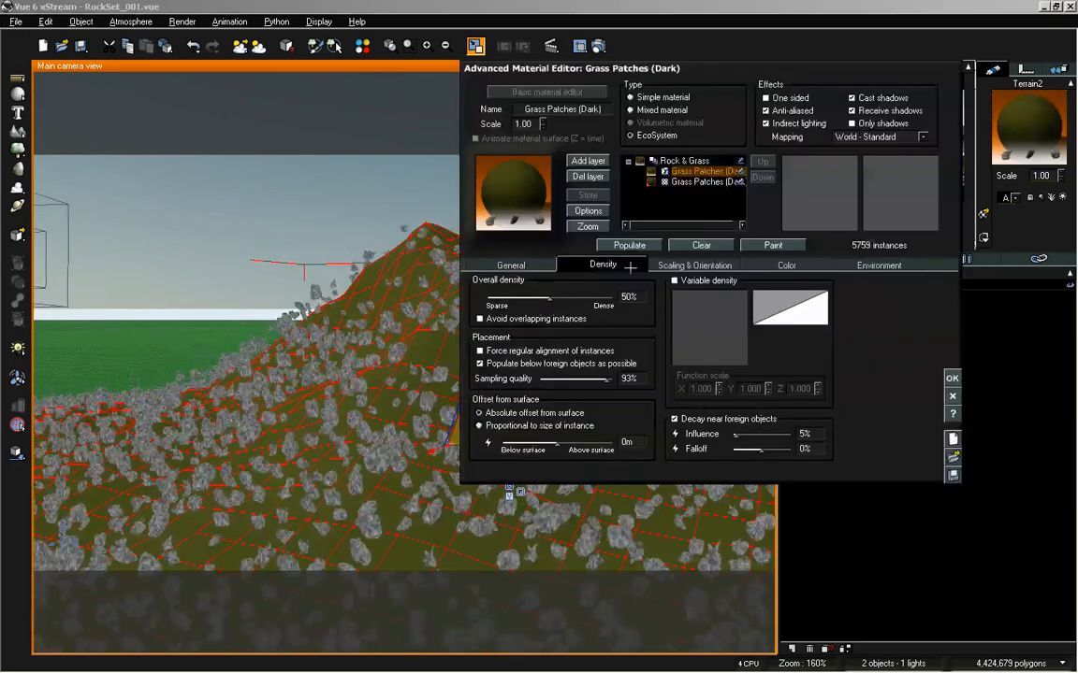
{"action": "left_click", "coordinate": [628, 246]}
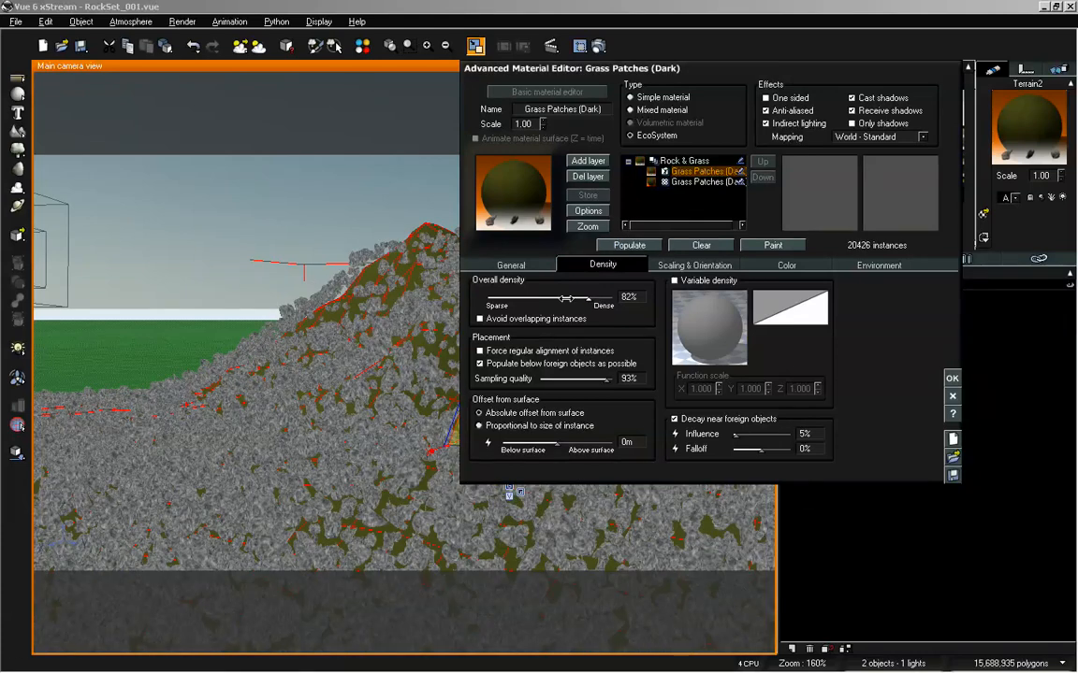
- Set the rocks' overall scaling to 0.520 and keep proportions to 52%, and repopulate the EcoSystem
{"action": "left_click", "coordinate": [694, 264]}
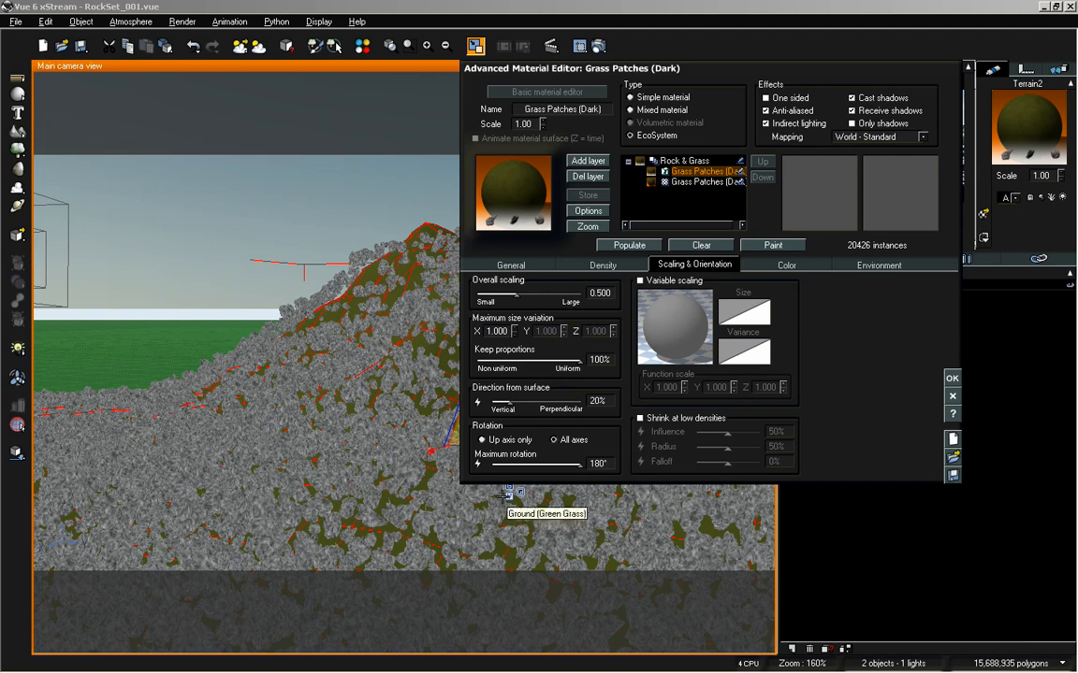
{"action": "left_click", "coordinate": [636, 245]}
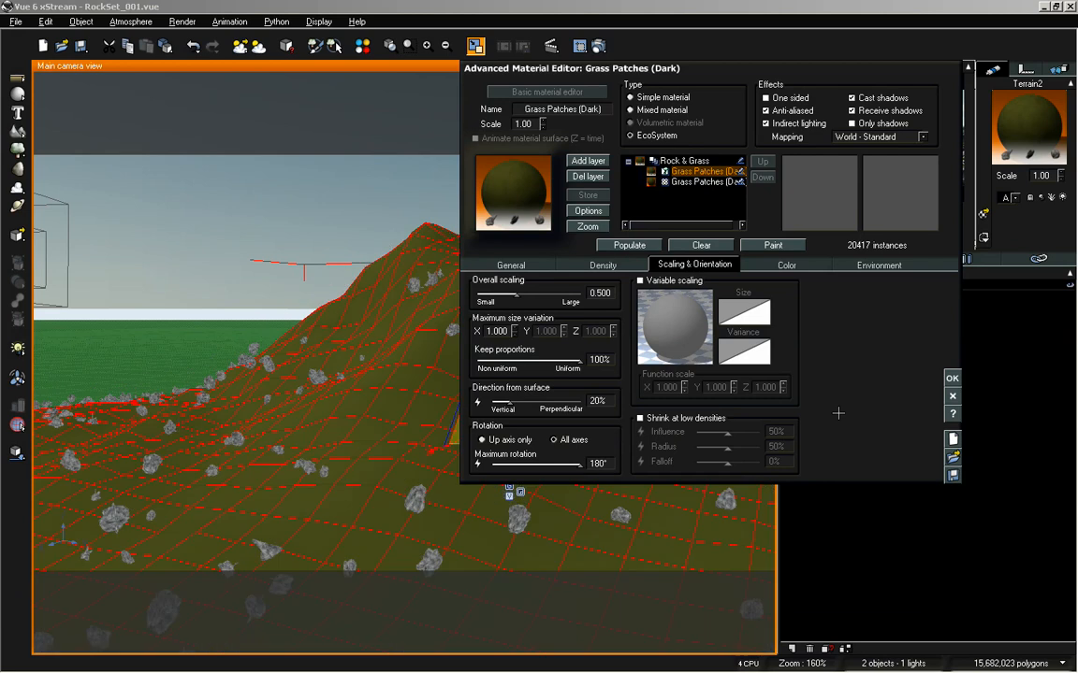
{"action": "double_click", "coordinate": [496, 331]}
{"action": "left_click_drag", "start_coordinate": [576, 359], "coordinate": [530, 360]}
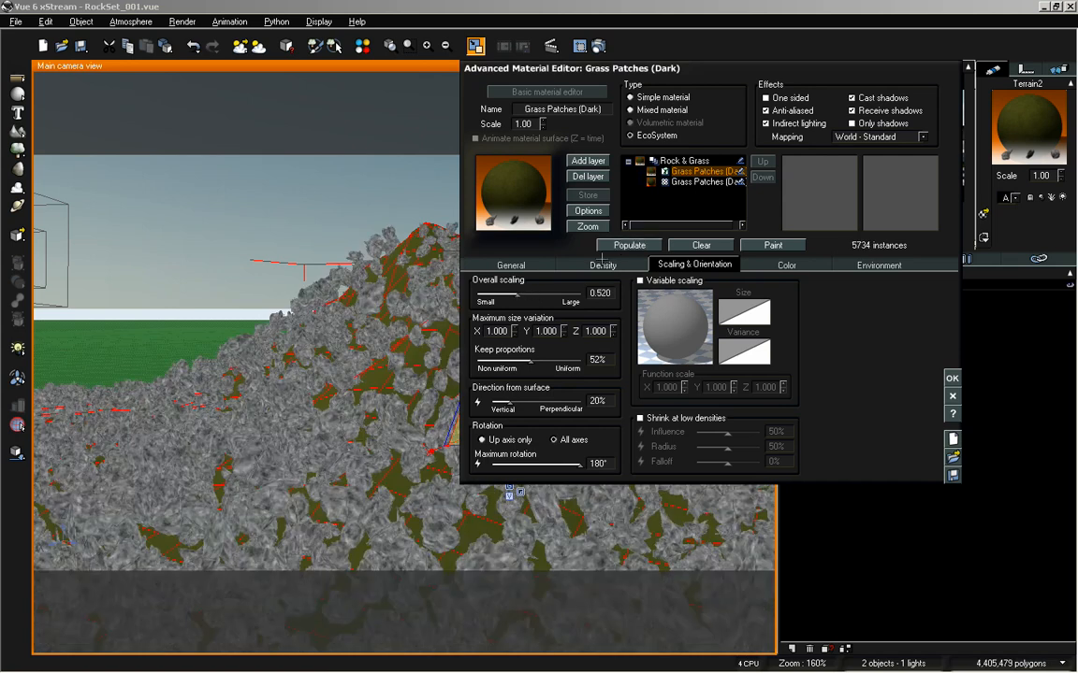
{"action": "left_click", "coordinate": [629, 245]}
- Limit the rocks to a slope range of -0.70 to 1.00 and an altitude range of 0.09 to 1.00, repopulating after each change
{"action": "left_click", "coordinate": [858, 265]}
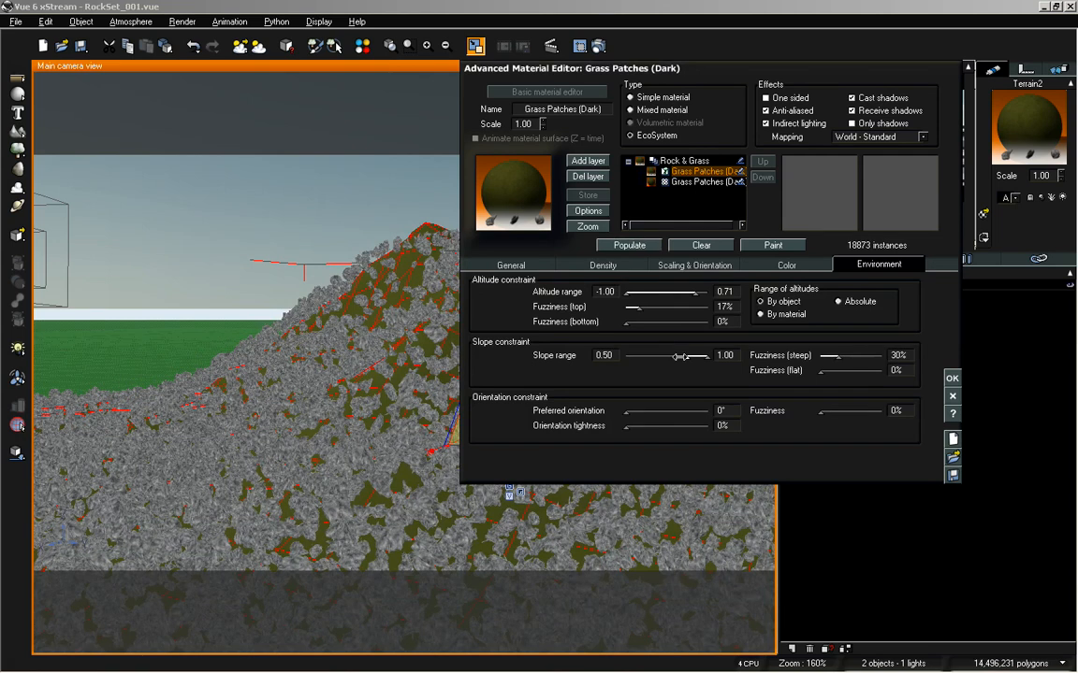
{"action": "left_click_drag", "start_coordinate": [689, 358], "coordinate": [638, 358]}
{"action": "left_click", "coordinate": [645, 246]}
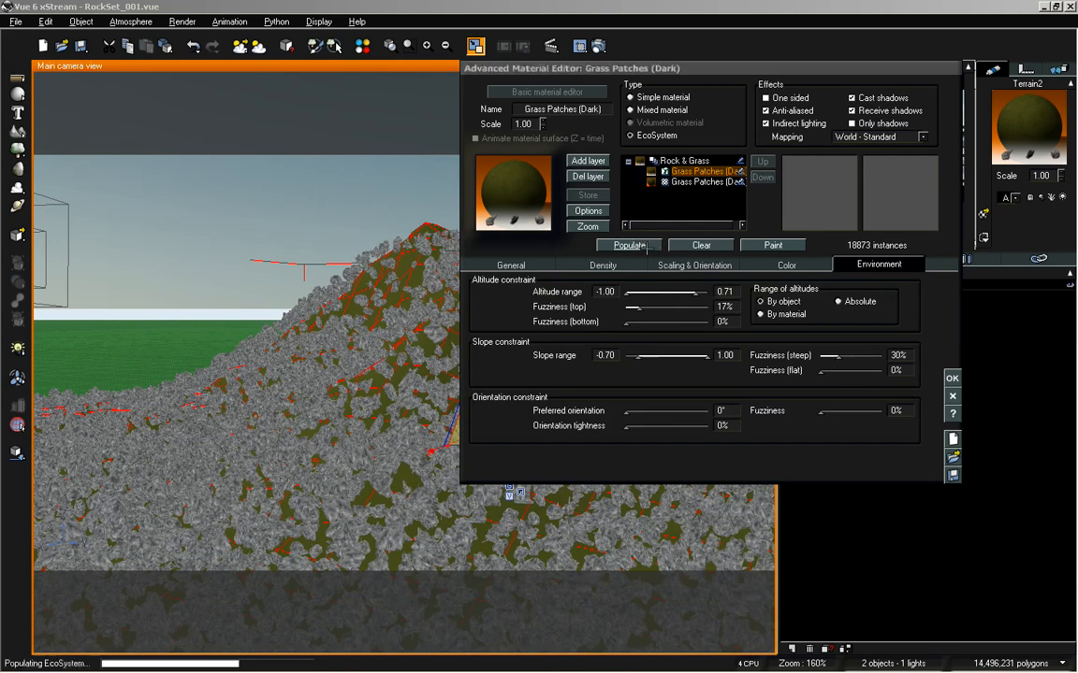
{"action": "left_click_drag", "start_coordinate": [627, 294], "coordinate": [677, 299]}
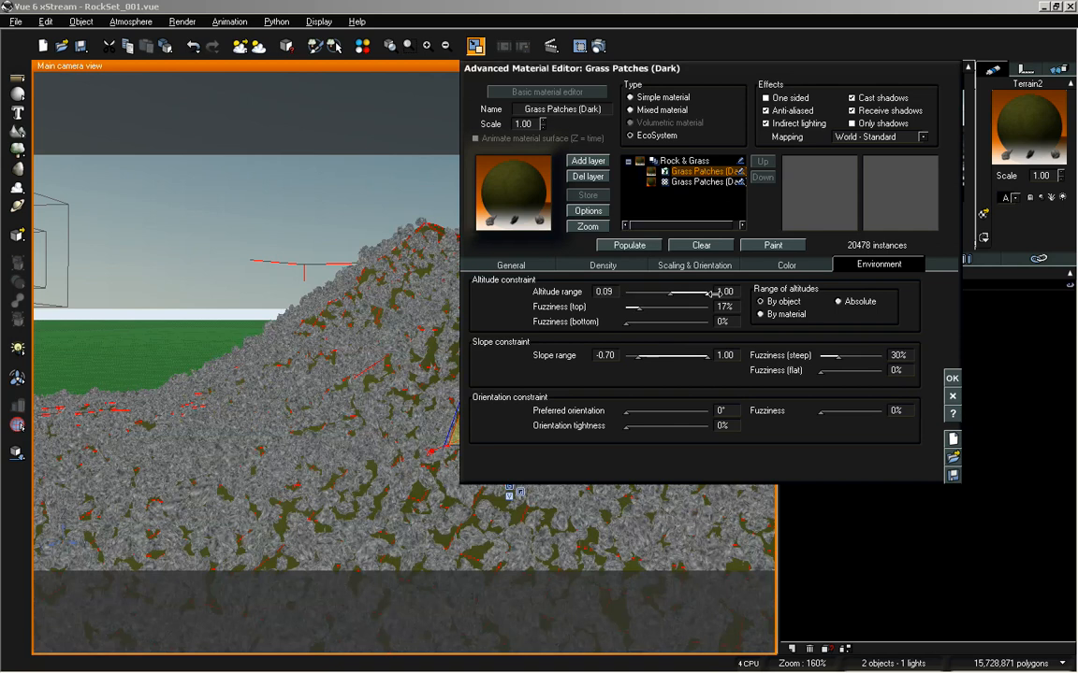
{"action": "left_click", "coordinate": [628, 245]}
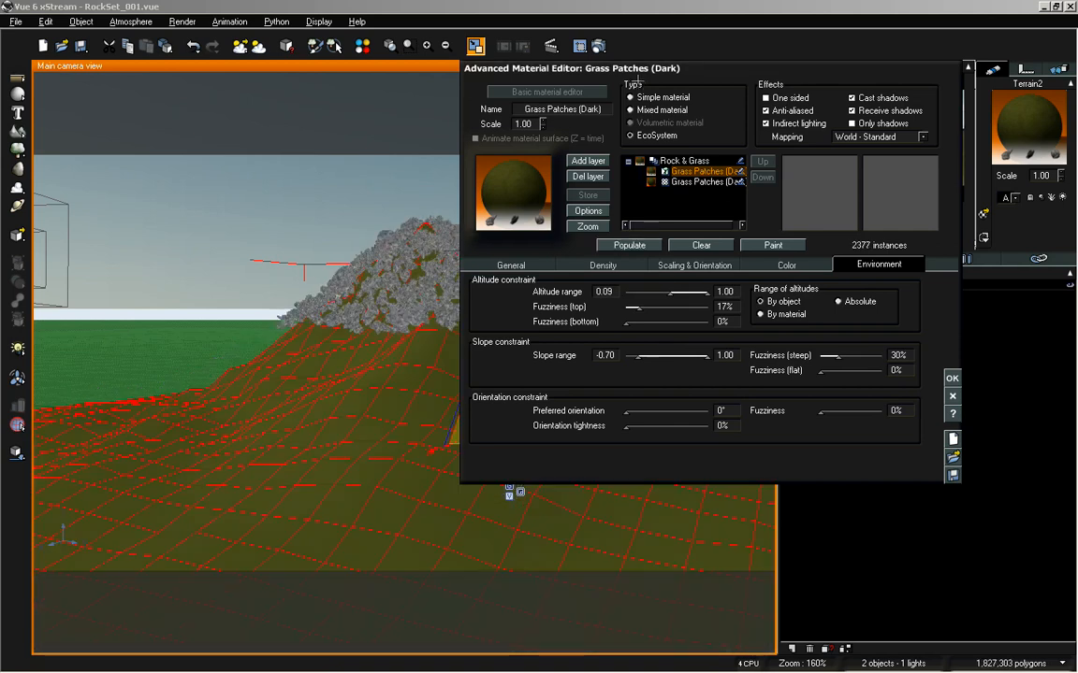
- Set the altitude constraint's bottom fuzziness to 51%, repopulate the rocks and accept the material
{"action": "left_click_drag", "start_coordinate": [619, 72], "coordinate": [710, 106]}
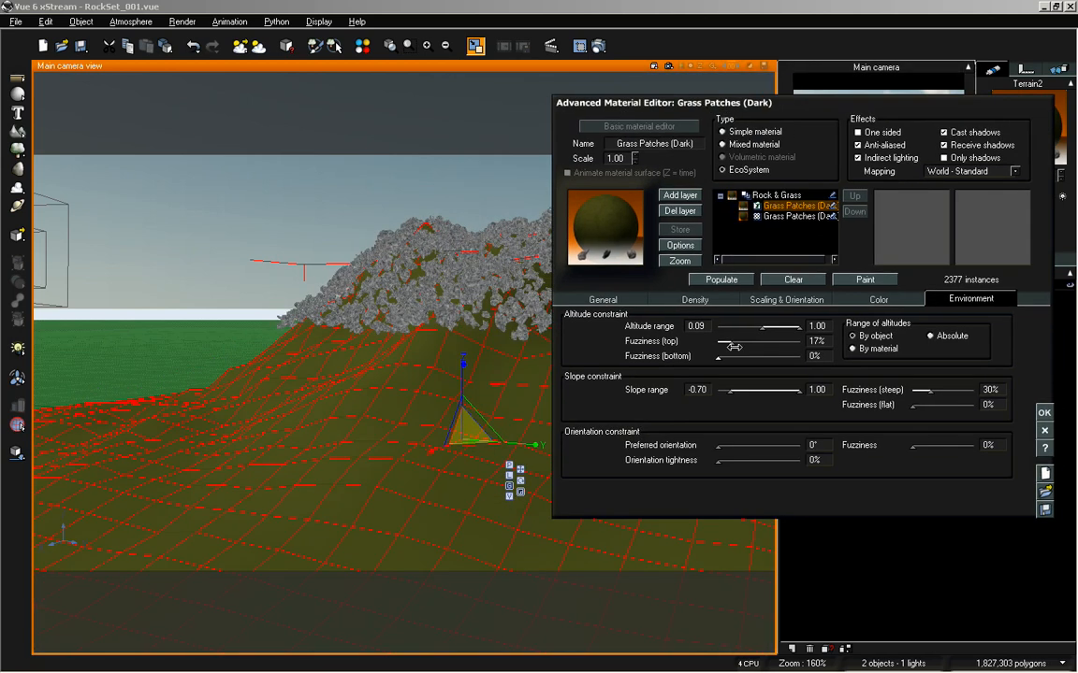
{"action": "left_click_drag", "start_coordinate": [725, 354], "coordinate": [748, 356]}
{"action": "left_click", "coordinate": [721, 279]}
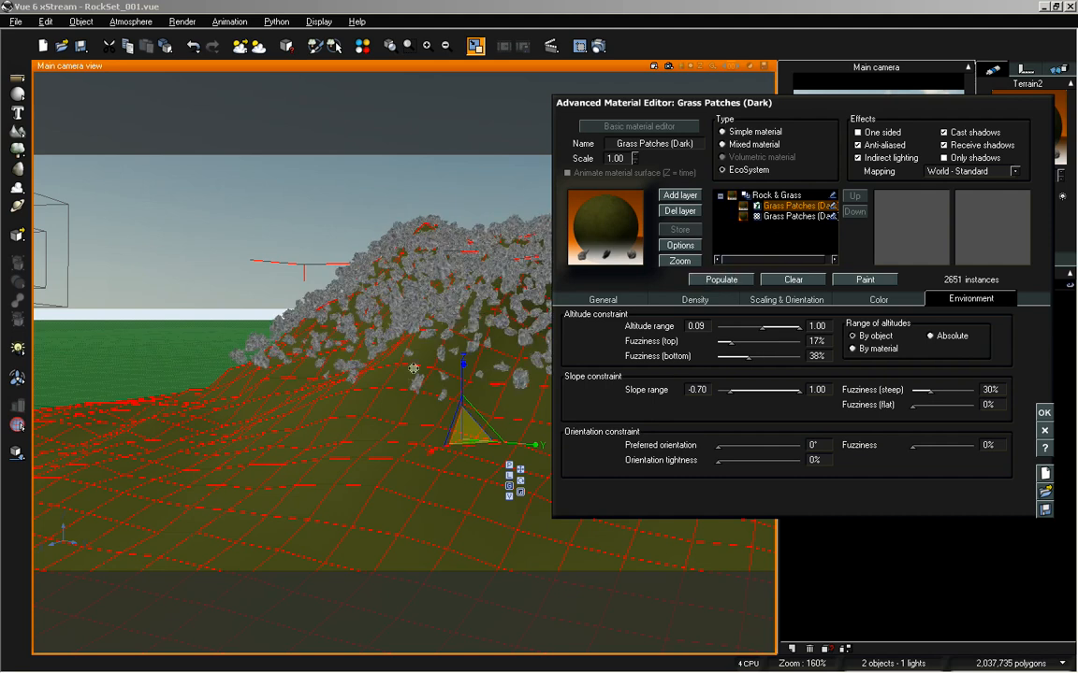
{"action": "left_click_drag", "start_coordinate": [747, 357], "coordinate": [759, 357]}
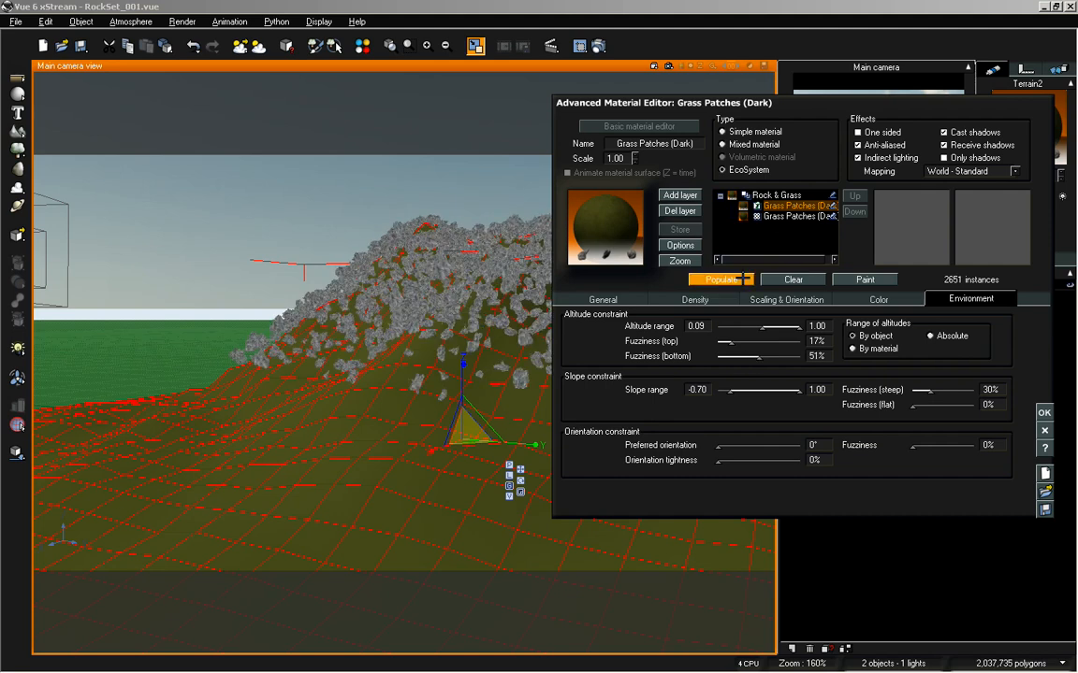
{"action": "left_click", "coordinate": [721, 279]}
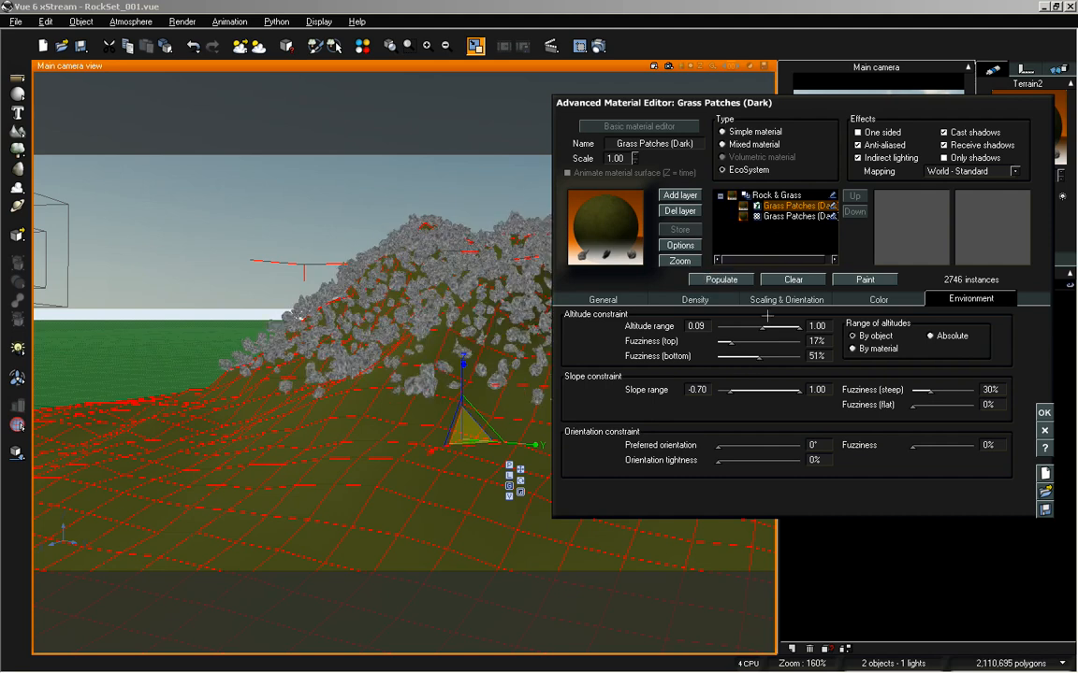
{"action": "left_click", "coordinate": [1044, 413]}
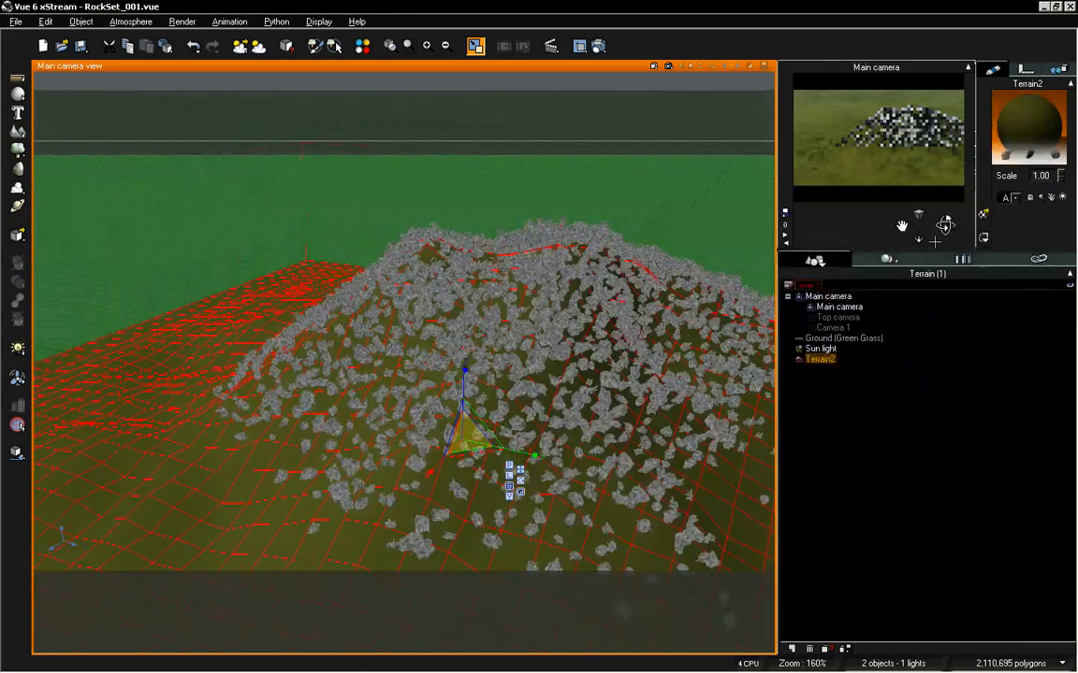
- Make the rocks' offset from the surface proportional to instance size, lower it stepwise to -19% and repopulate the EcoSystem
{"action": "left_click_drag", "start_coordinate": [920, 242], "coordinate": [920, 227]}
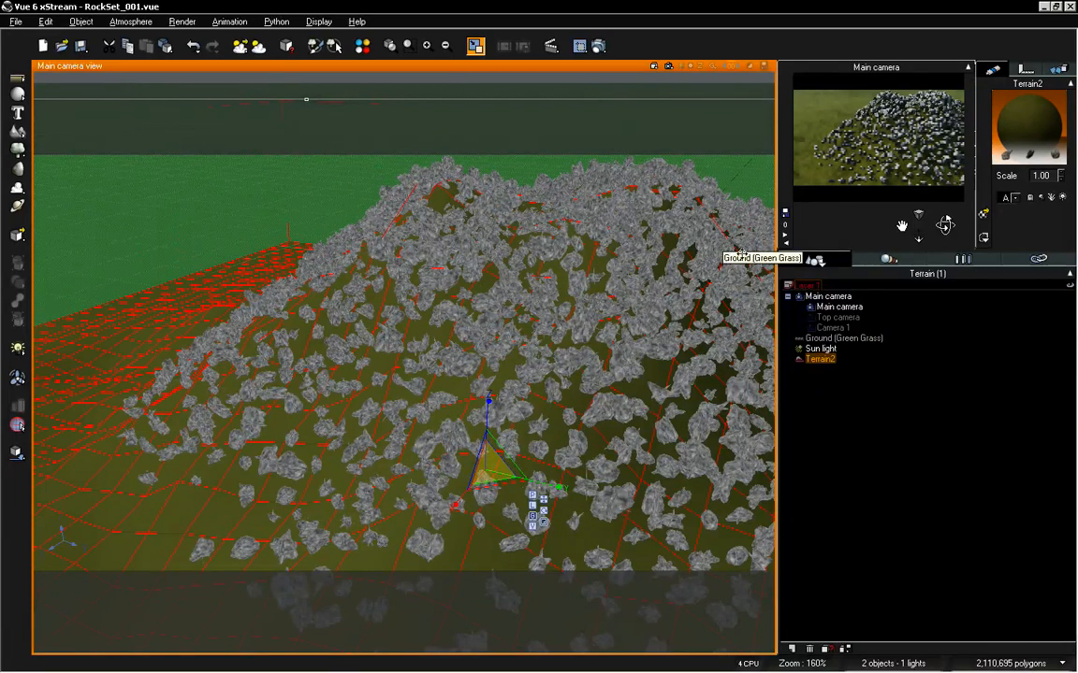
{"action": "left_click_drag", "start_coordinate": [944, 223], "coordinate": [946, 223]}
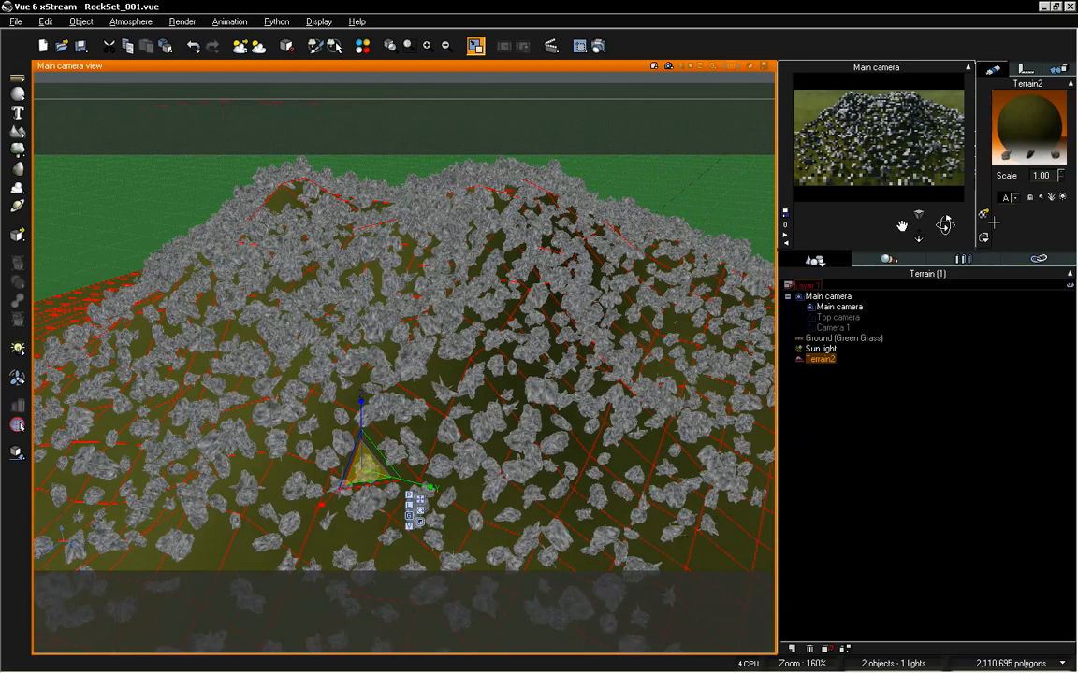
{"action": "double_click", "coordinate": [1015, 128]}
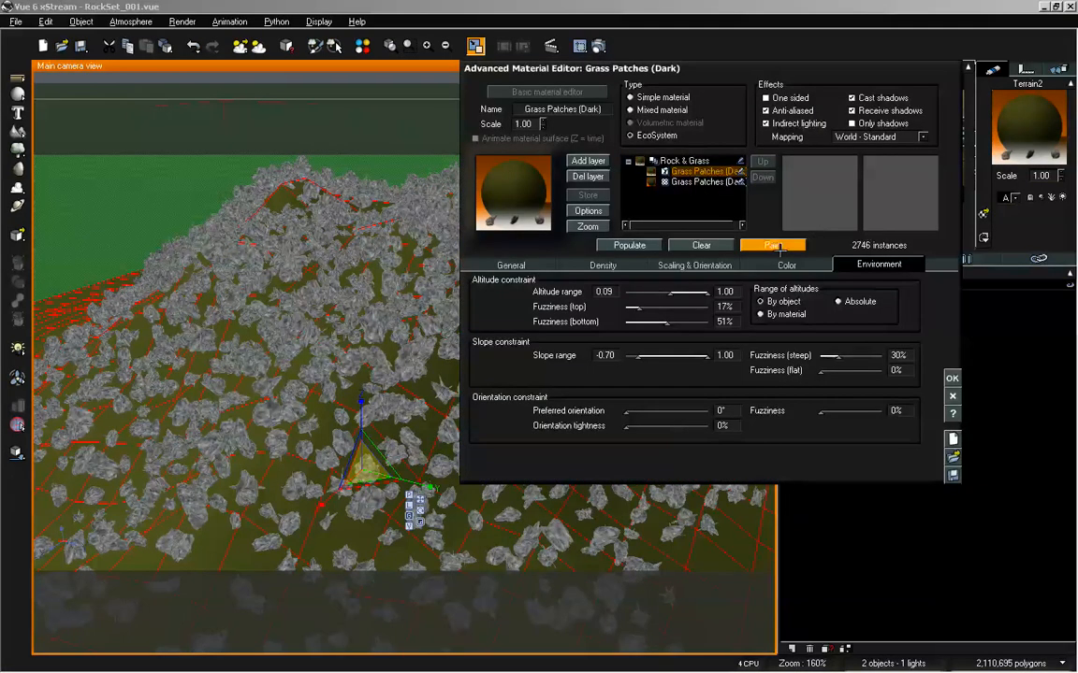
{"action": "left_click", "coordinate": [644, 266]}
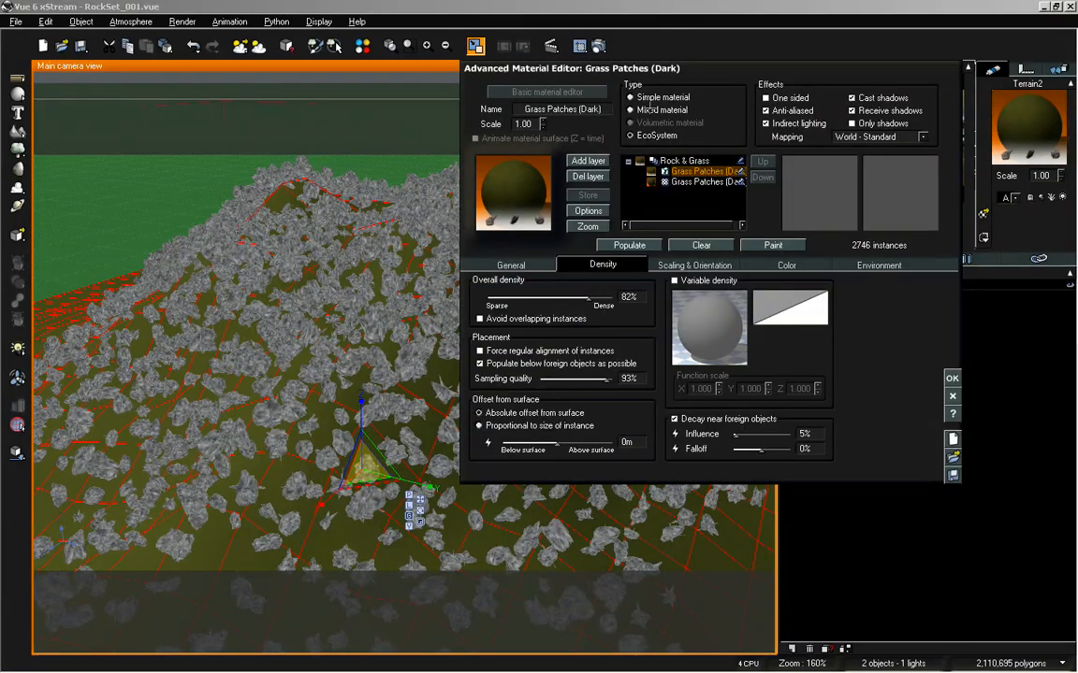
{"action": "left_click_drag", "start_coordinate": [662, 70], "coordinate": [726, 76]}
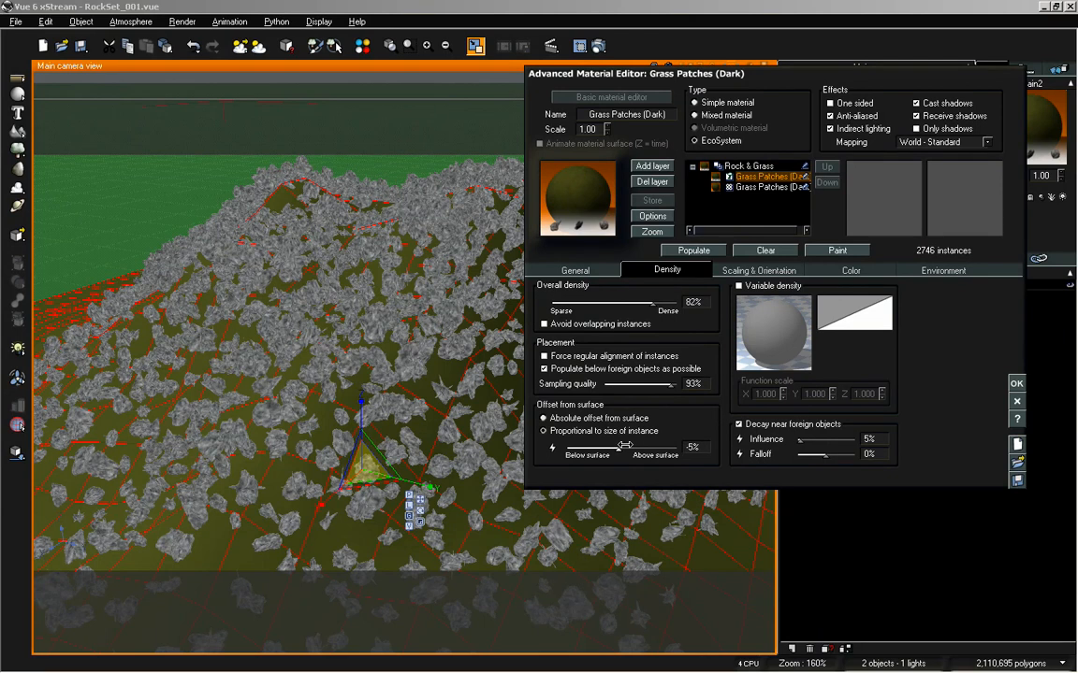
{"action": "left_click", "coordinate": [690, 252]}
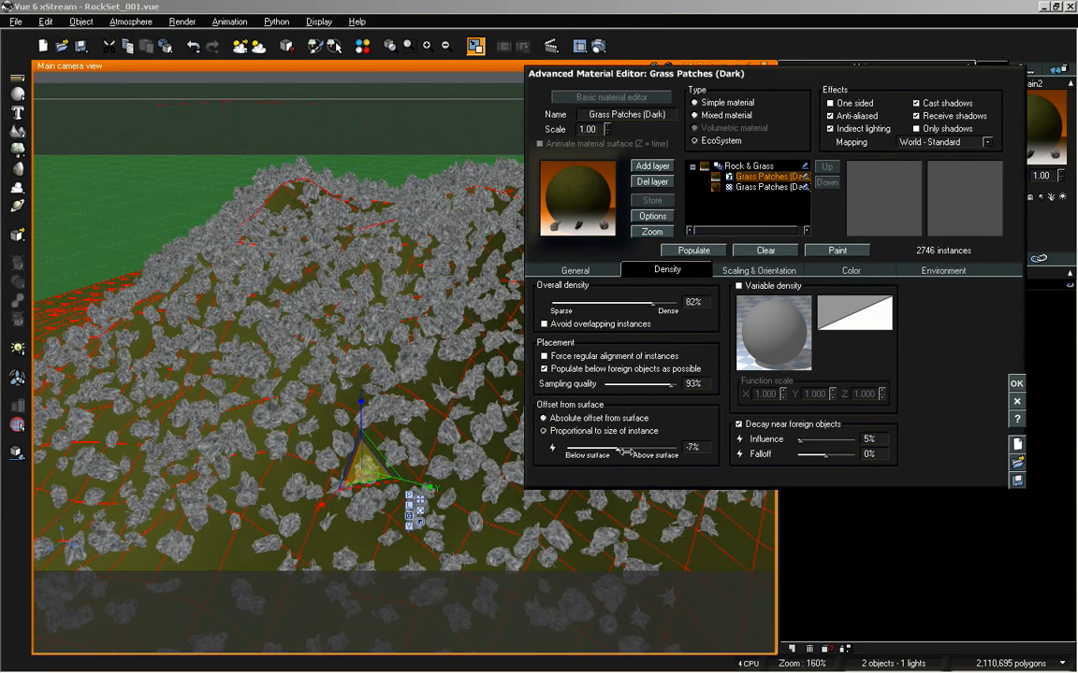
{"action": "left_click", "coordinate": [687, 250]}
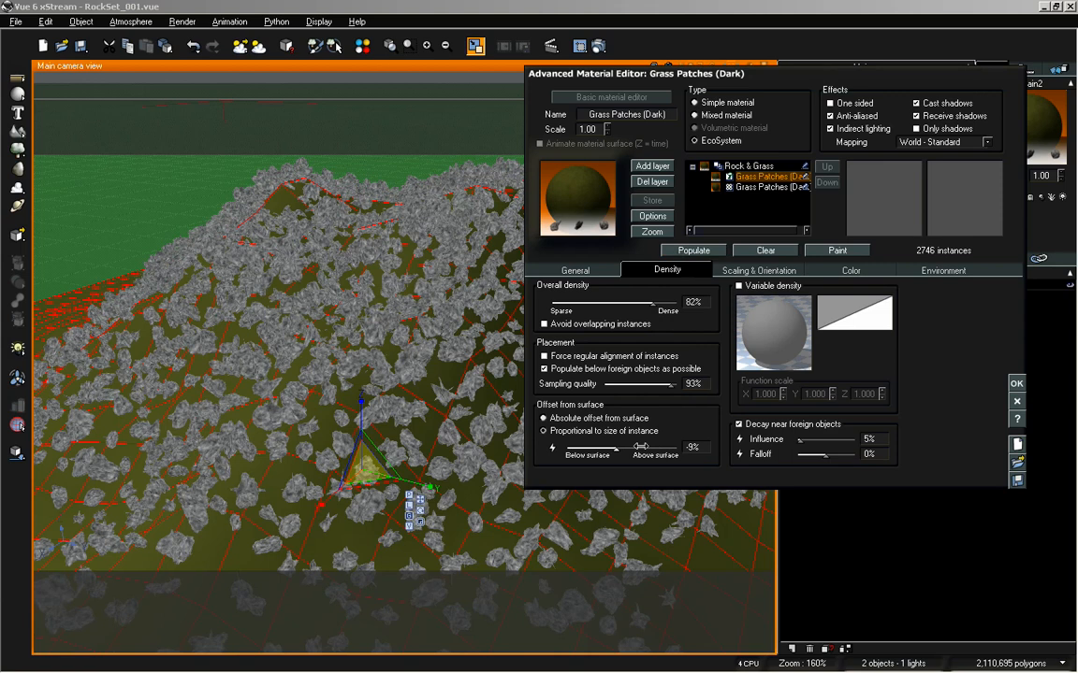
{"action": "left_click", "coordinate": [694, 249]}
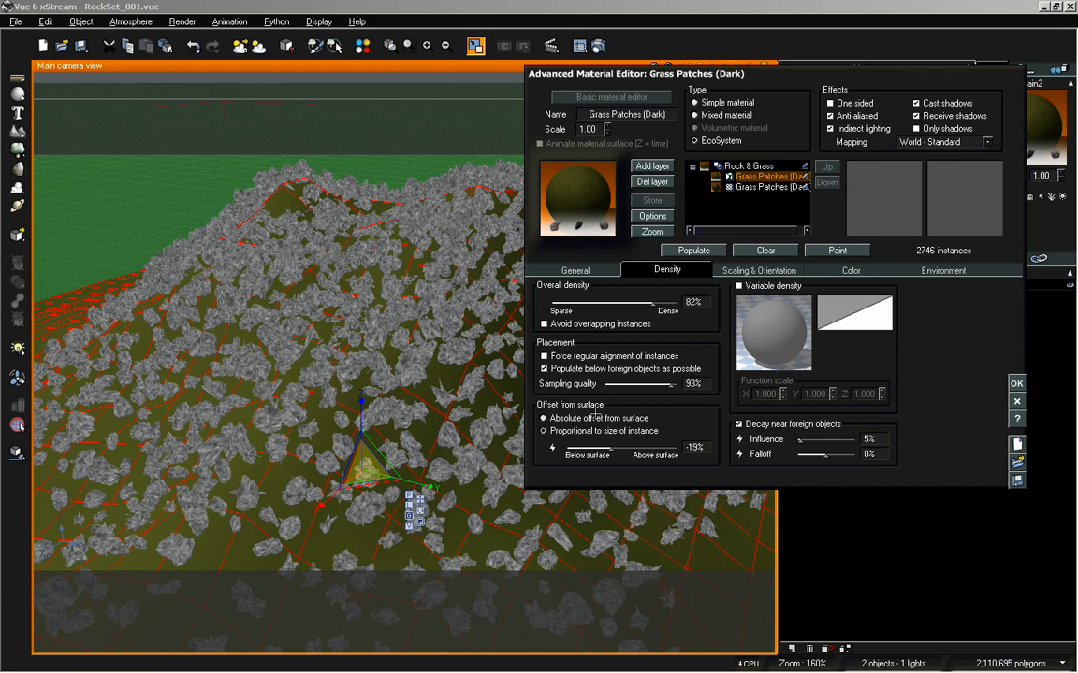
- Try an absolute surface offset of -1.9 m, return to a proportional offset of -50%, and repopulate and accept the material
{"action": "left_click", "coordinate": [678, 250]}
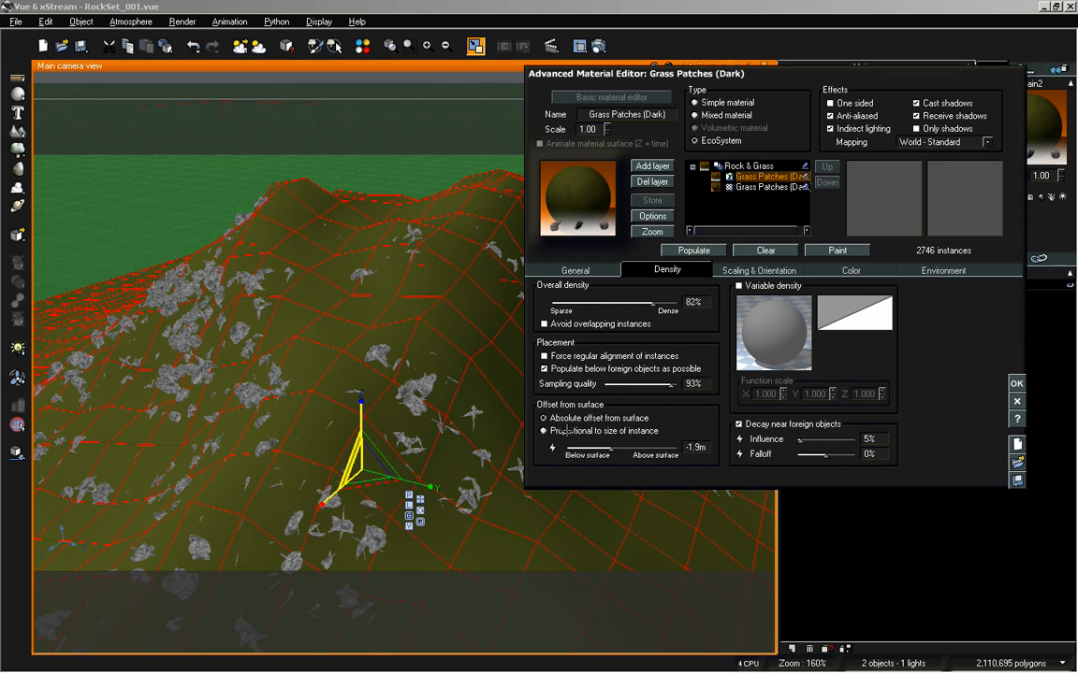
{"action": "left_click", "coordinate": [689, 251]}
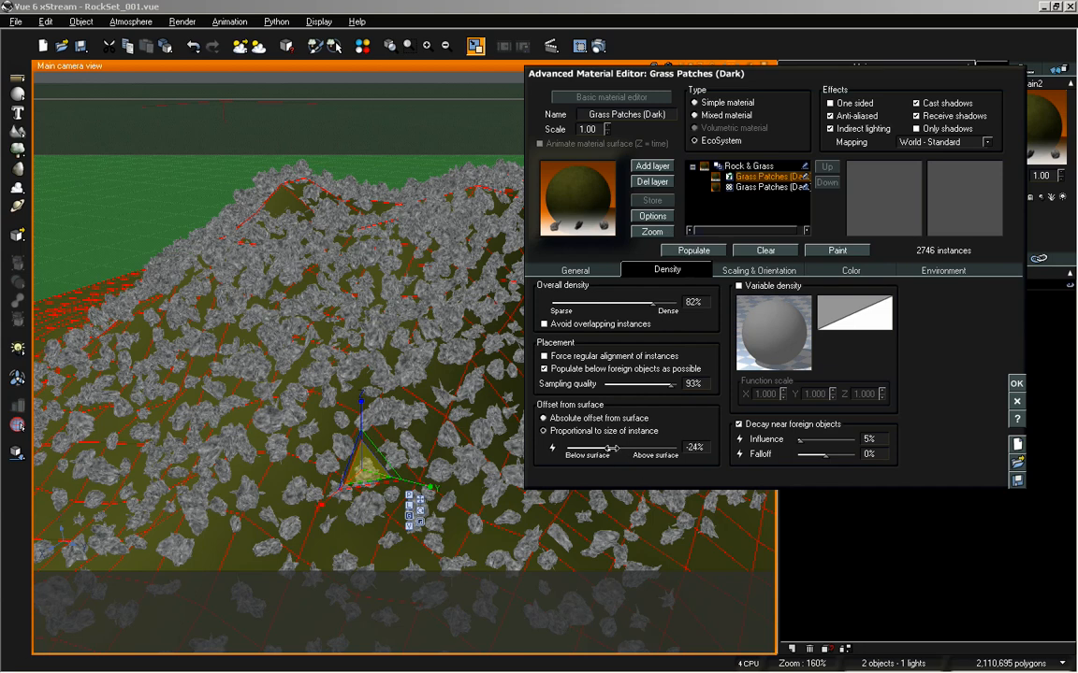
{"action": "left_click", "coordinate": [693, 251]}
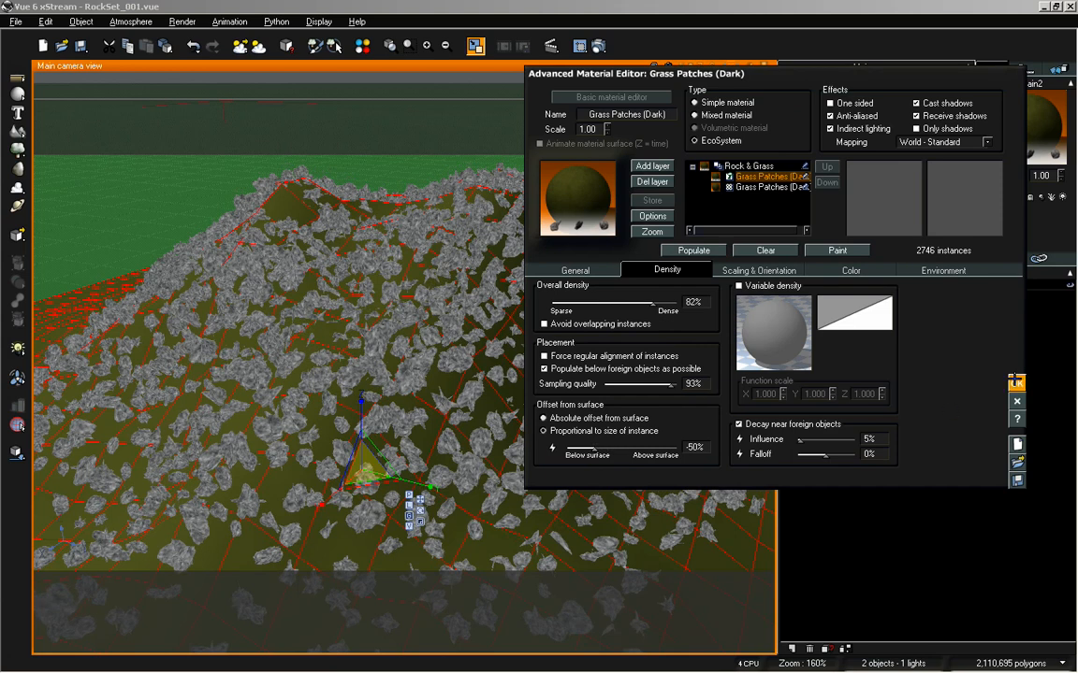
{"action": "left_click", "coordinate": [1017, 385]}
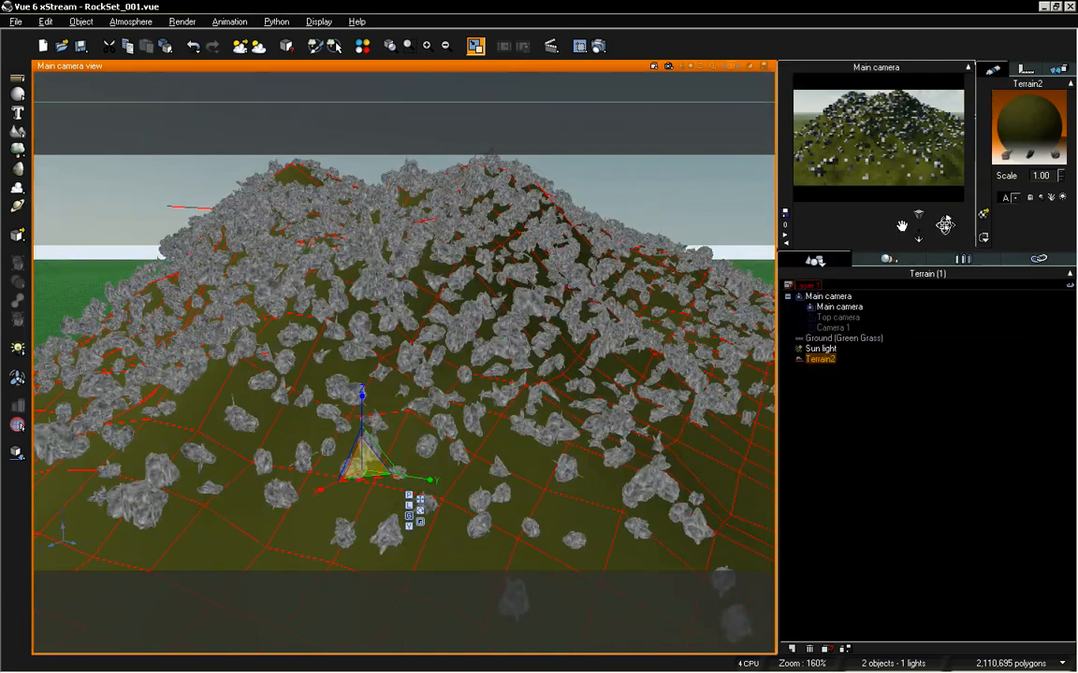
- Frame the rock-covered hill in the main camera and render the scene
{"action": "left_click_drag", "start_coordinate": [918, 237], "coordinate": [946, 228]}
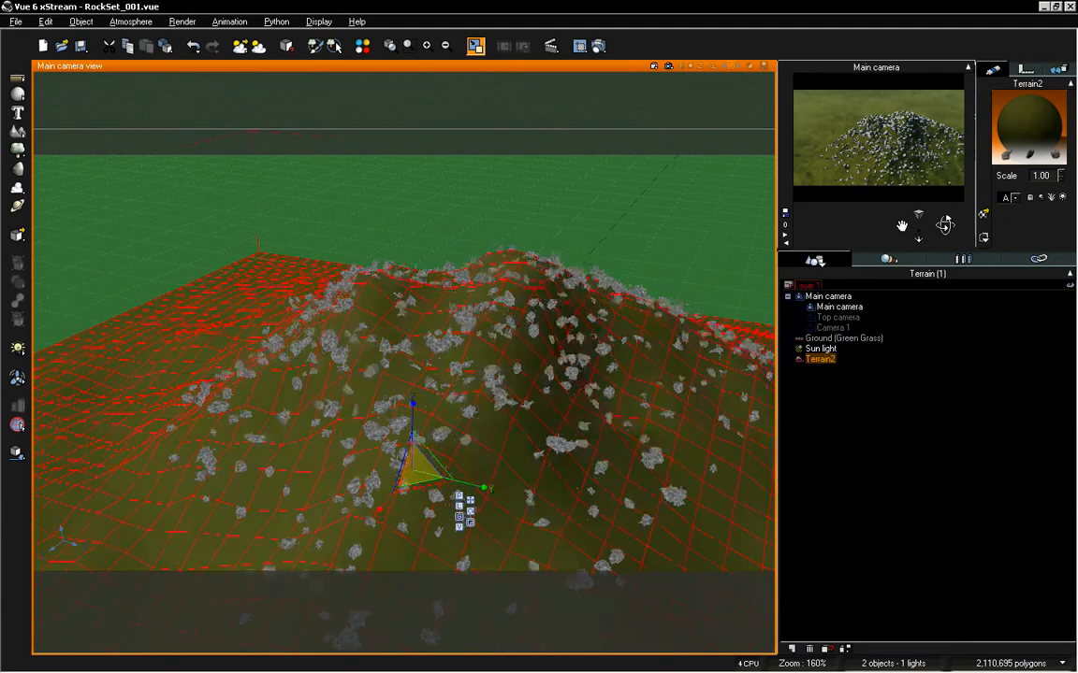
{"action": "left_click_drag", "start_coordinate": [918, 228], "coordinate": [948, 222]}
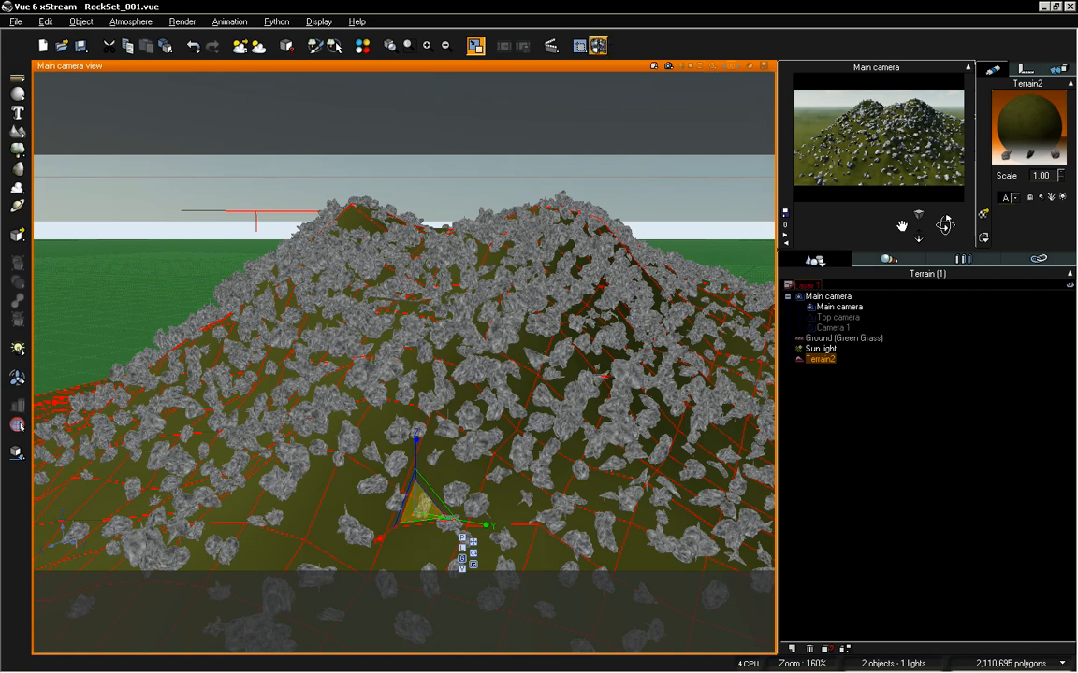
{"action": "left_click", "coordinate": [551, 45]}
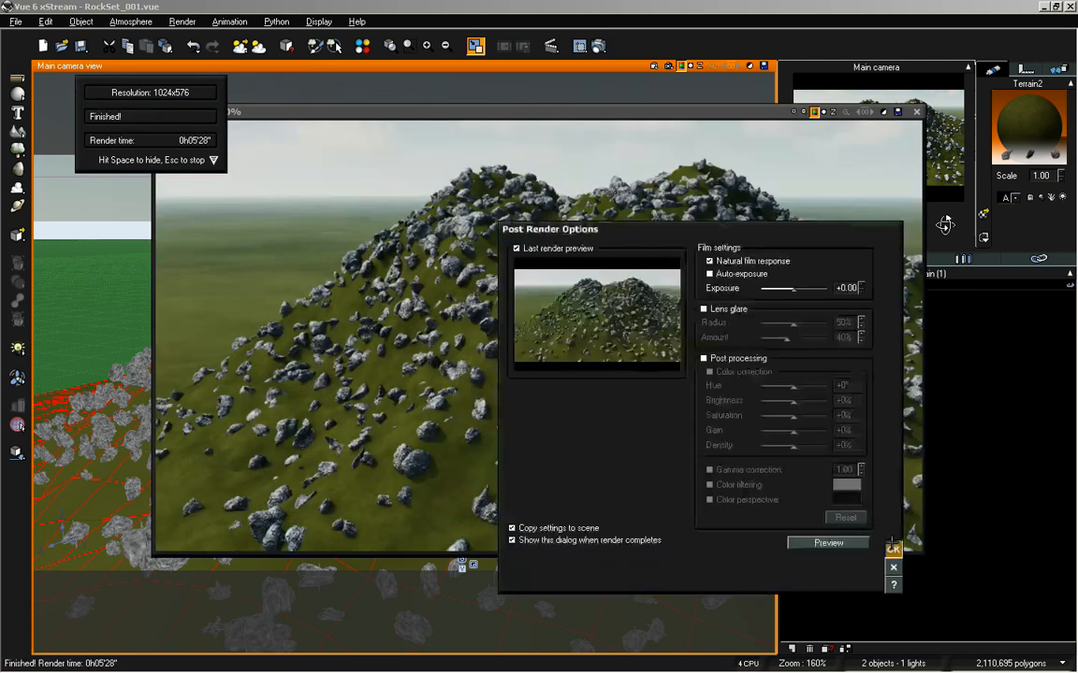
- Accept the post-render options, hide the finished render, and move the main camera closer to and around the rocks on the terrain
{"action": "left_click", "coordinate": [804, 505]}
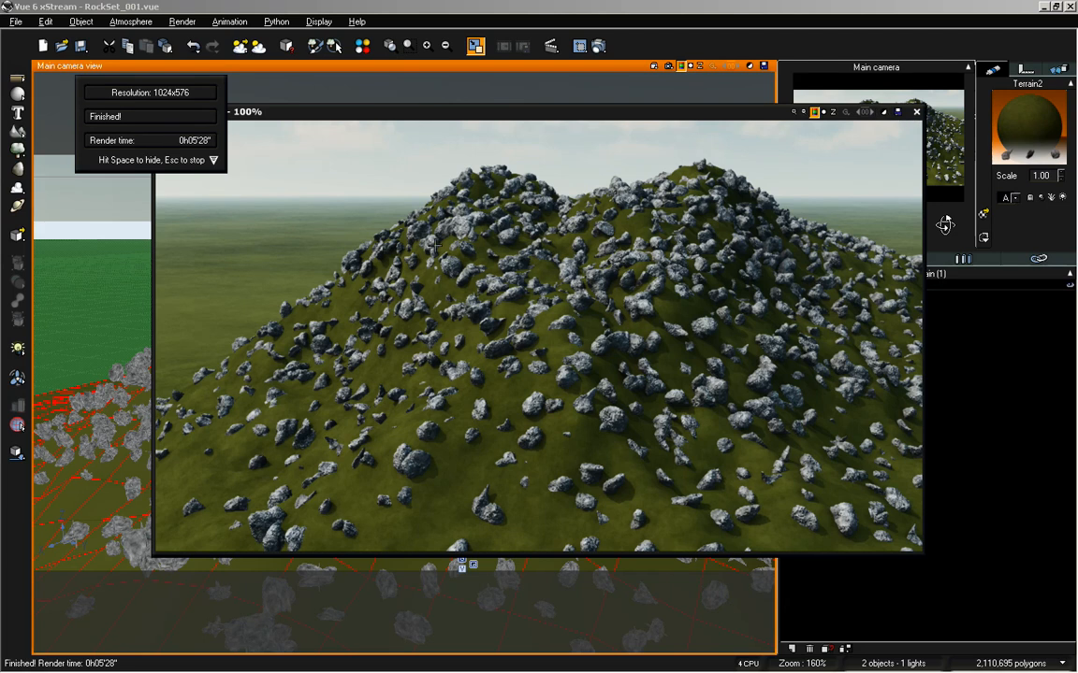
{"action": "key", "text": "space"}
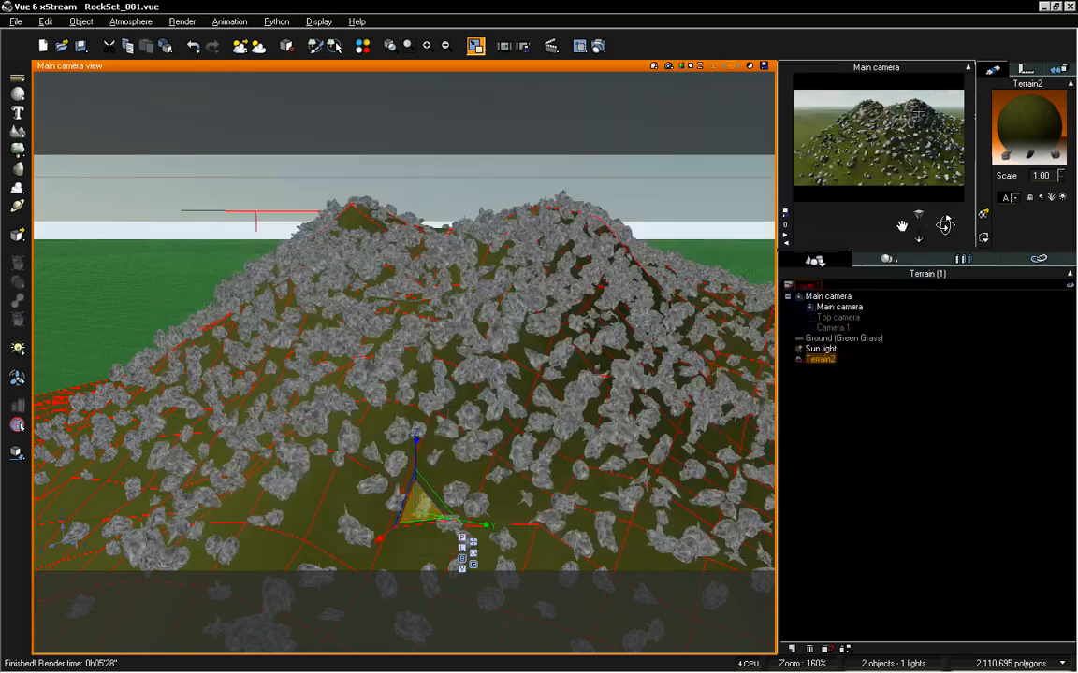
{"action": "left_click_drag", "start_coordinate": [919, 227], "coordinate": [919, 164]}
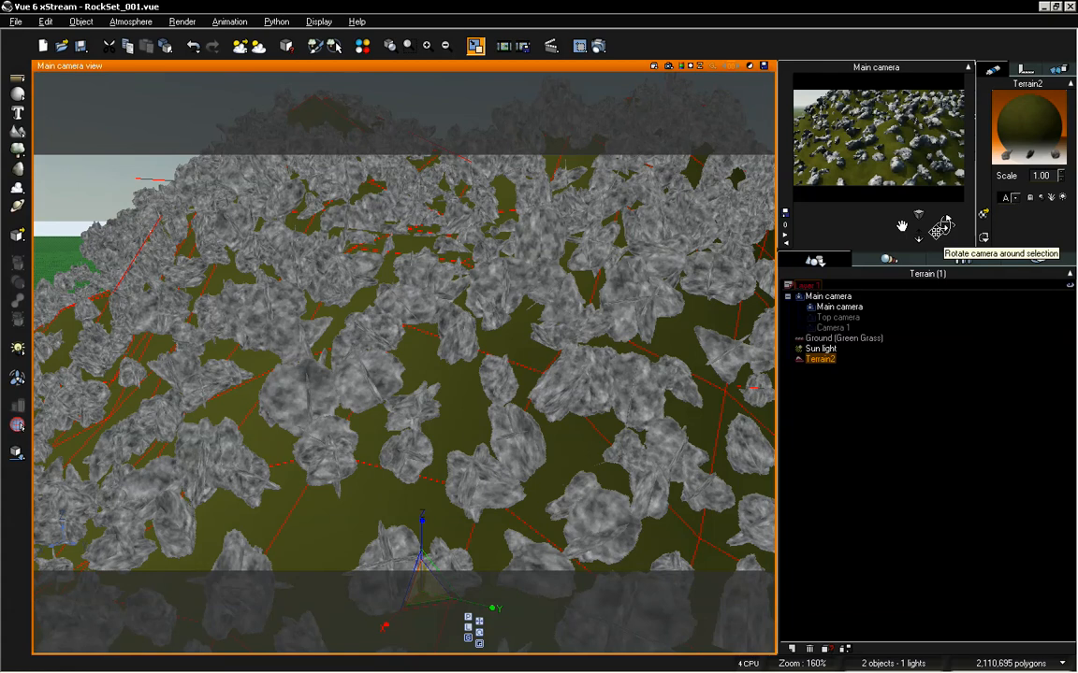
{"action": "left_click_drag", "start_coordinate": [936, 229], "coordinate": [946, 224]}
- Open the Terrain2 material for editing and enable variable color for its EcoSystem rocks
{"action": "double_click", "coordinate": [1015, 121]}
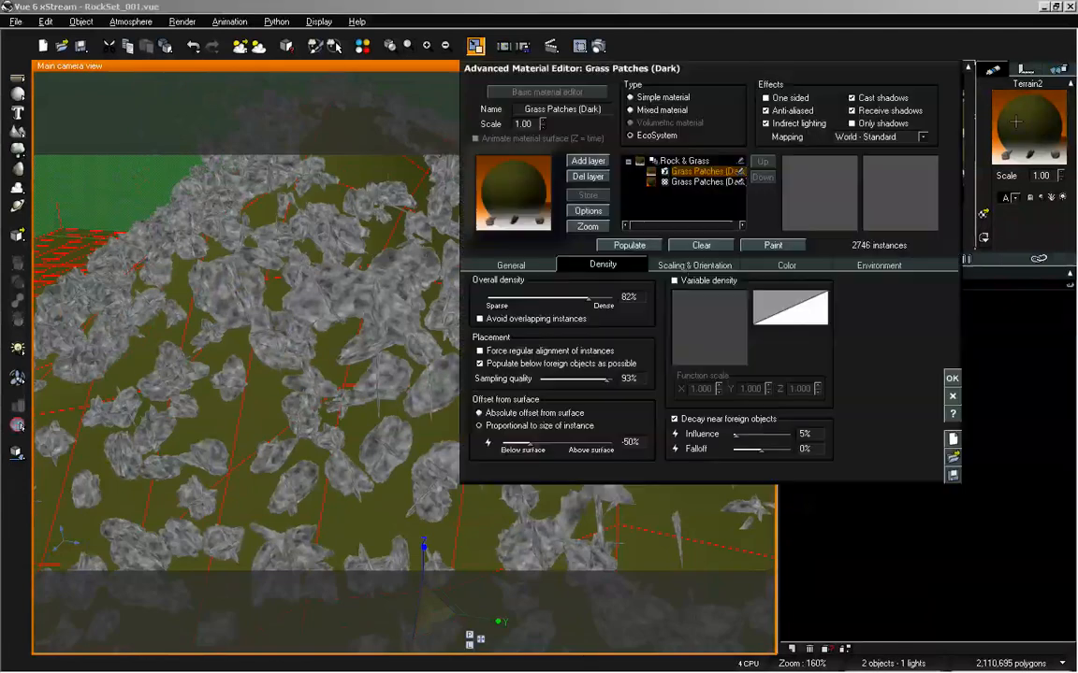
{"action": "left_click", "coordinate": [786, 265]}
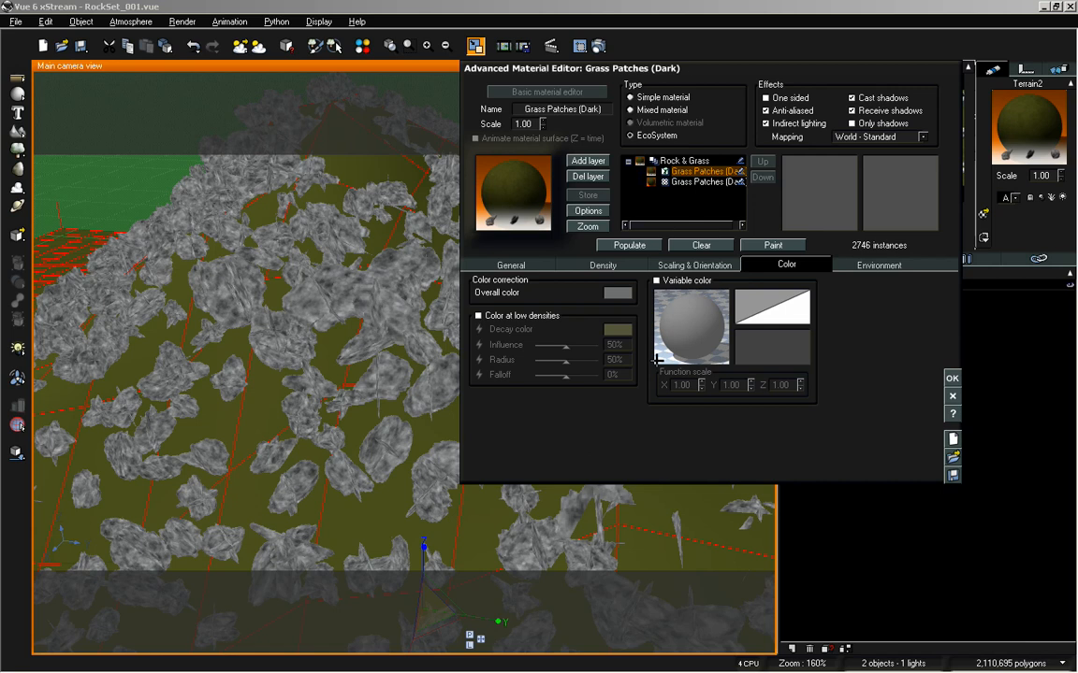
{"action": "left_click_drag", "start_coordinate": [684, 69], "coordinate": [485, 145]}
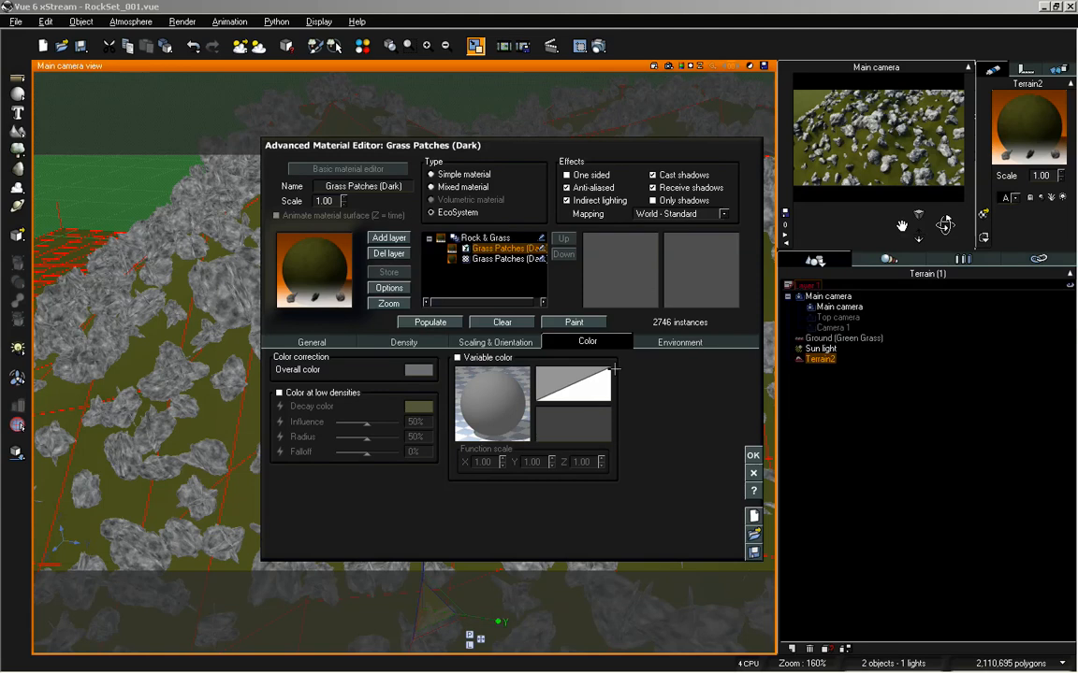
{"action": "left_click", "coordinate": [458, 357]}
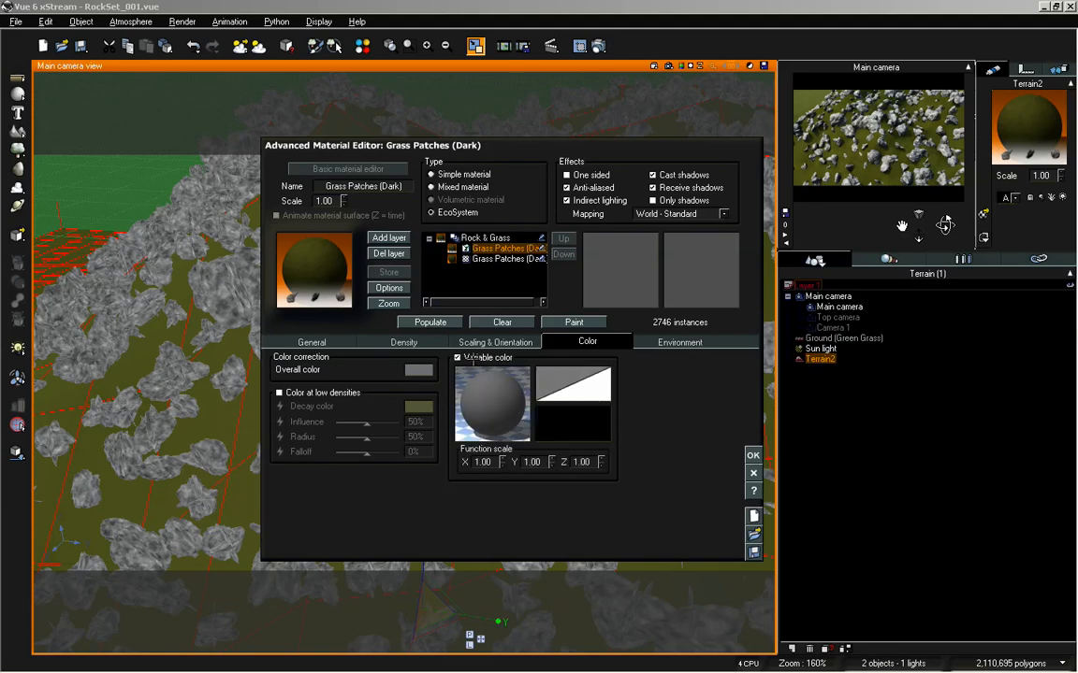
- Set the variable color's color map to green (RGB 91, 142, 69) and repopulate the rocks
{"action": "right_click", "coordinate": [570, 418]}
{"action": "left_click", "coordinate": [585, 425]}
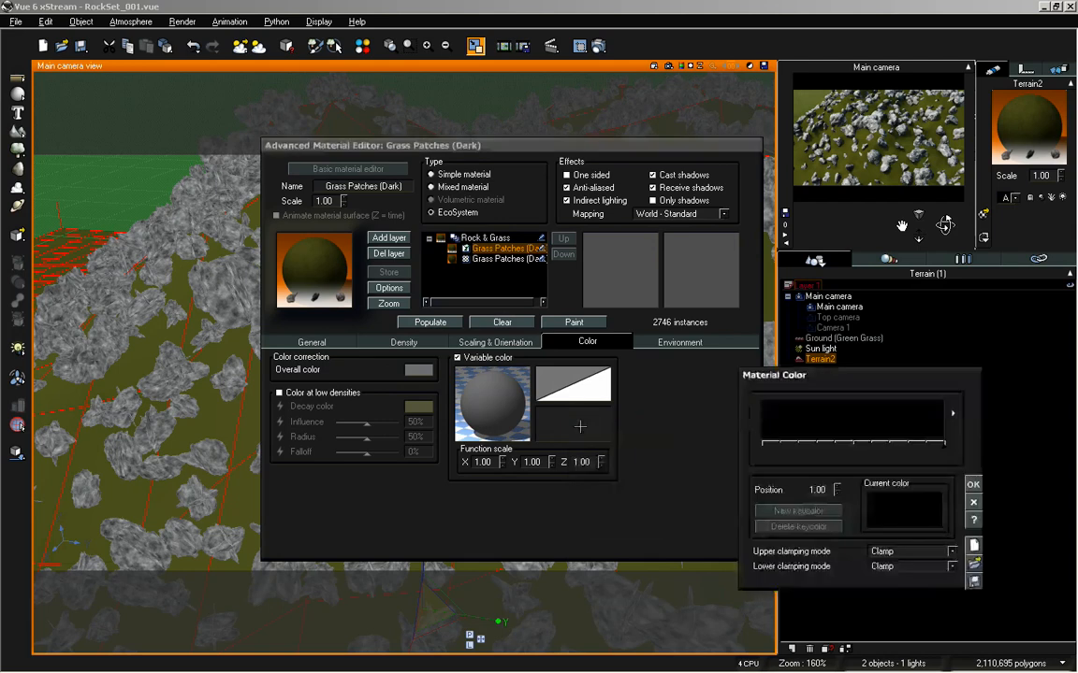
{"action": "left_click", "coordinate": [506, 461]}
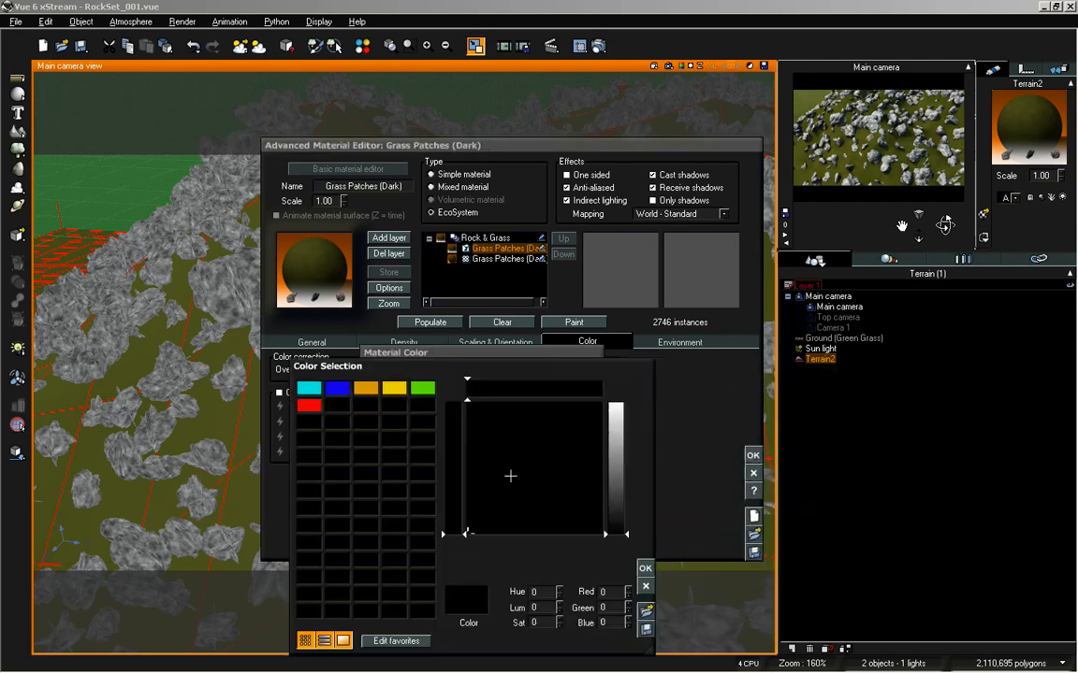
{"action": "mouse_move", "coordinate": [541, 433]}
{"action": "left_mouse_down"}
{"action": "mouse_move", "coordinate": [488, 404]}
{"action": "mouse_move", "coordinate": [484, 474]}
{"action": "mouse_move", "coordinate": [485, 458]}
{"action": "mouse_move", "coordinate": [504, 488]}
{"action": "left_mouse_up"}
{"action": "left_click", "coordinate": [615, 492]}
{"action": "left_click", "coordinate": [617, 480]}
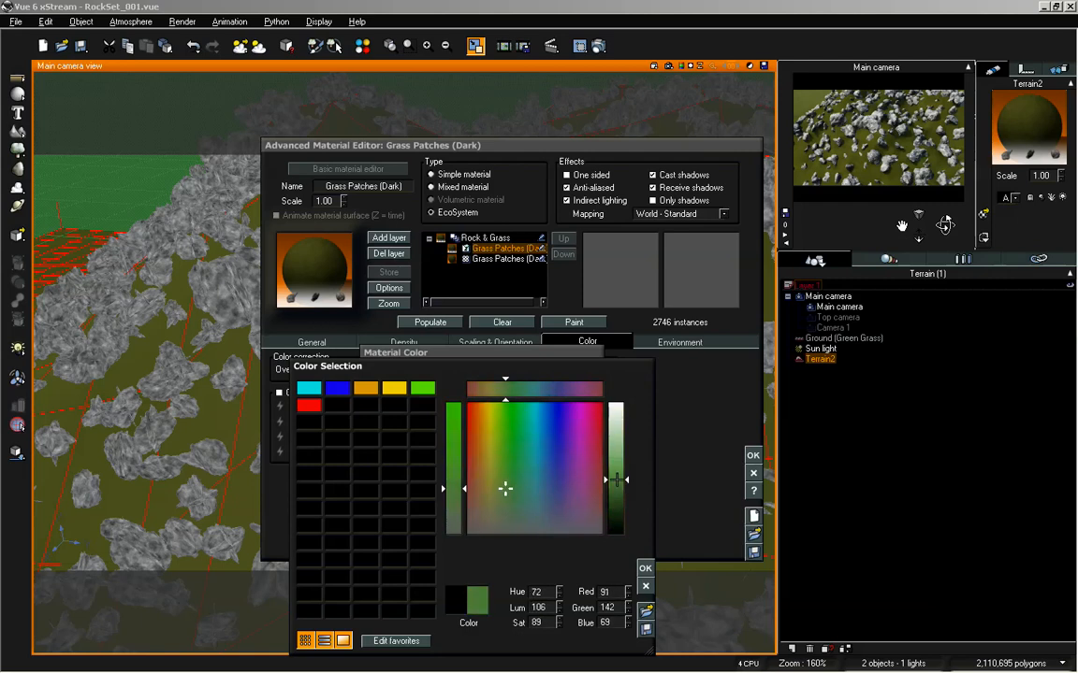
{"action": "left_click", "coordinate": [645, 567]}
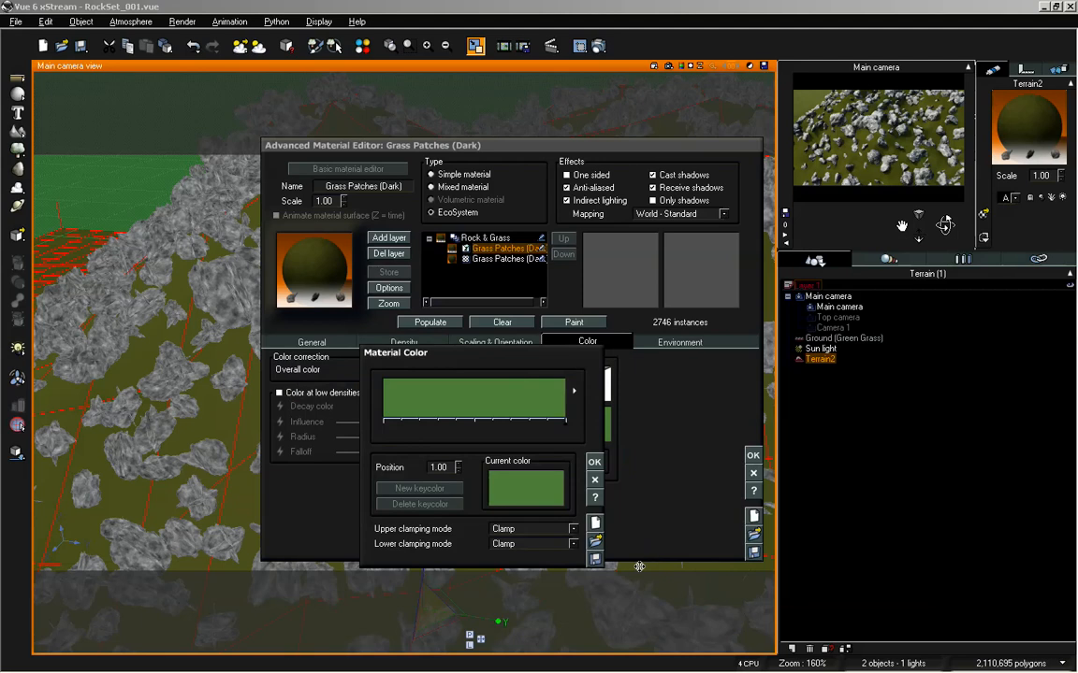
{"action": "left_click", "coordinate": [594, 462]}
{"action": "left_click", "coordinate": [423, 322]}
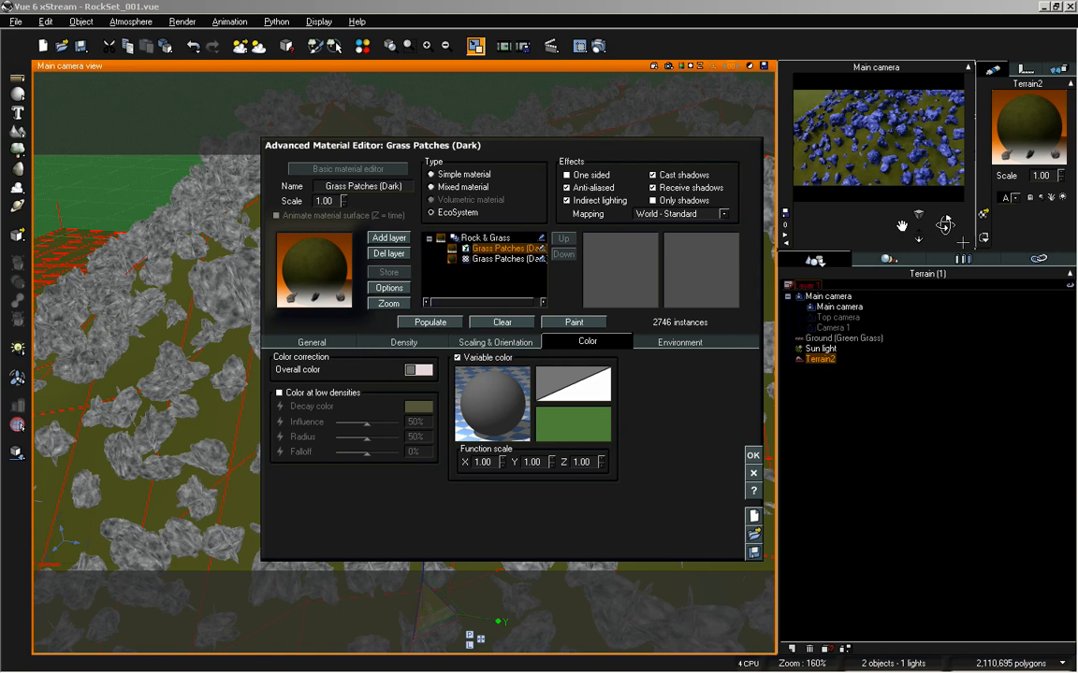
- Edit the variable color function and add a color map node feeding the Color output
{"action": "left_click_drag", "start_coordinate": [946, 227], "coordinate": [943, 229]}
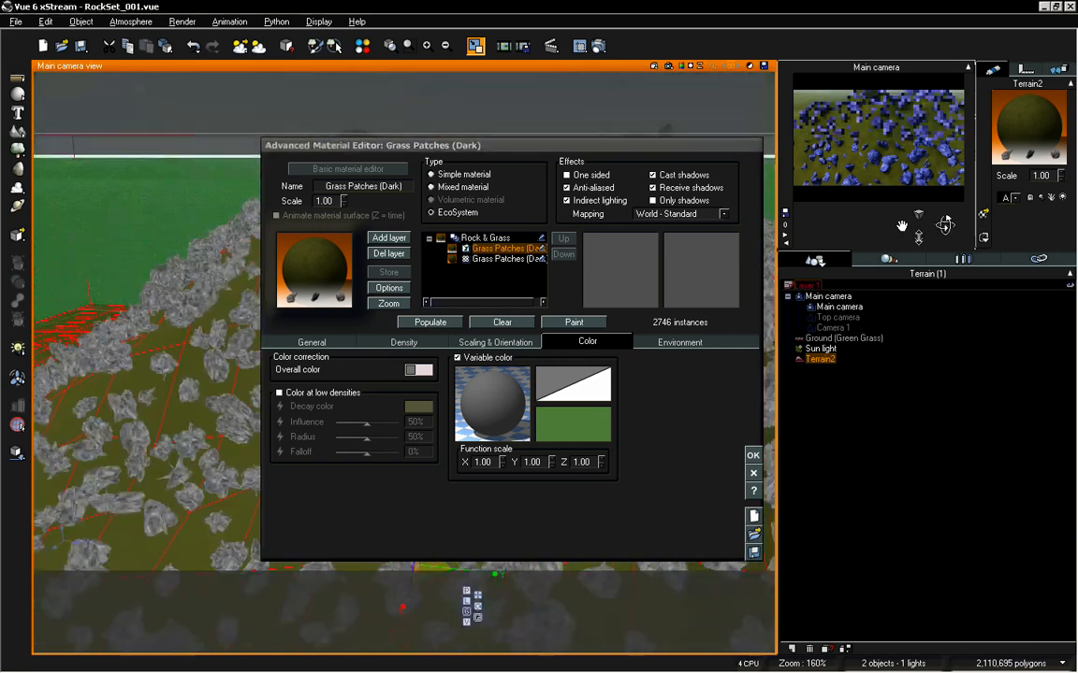
{"action": "right_click", "coordinate": [559, 419]}
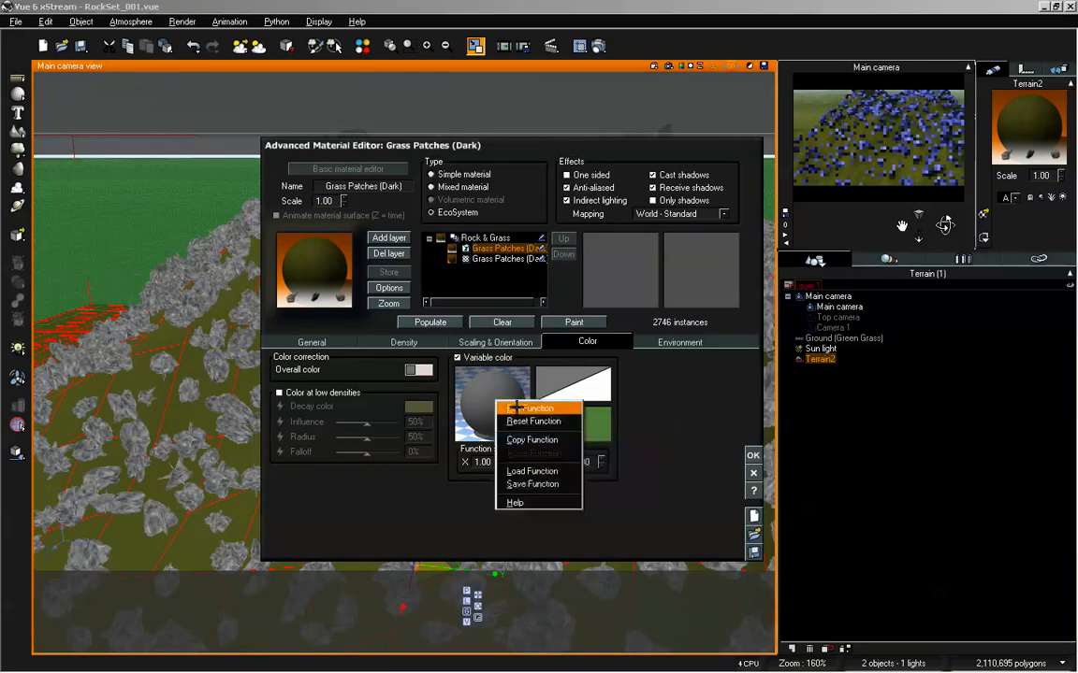
{"action": "left_click", "coordinate": [571, 424]}
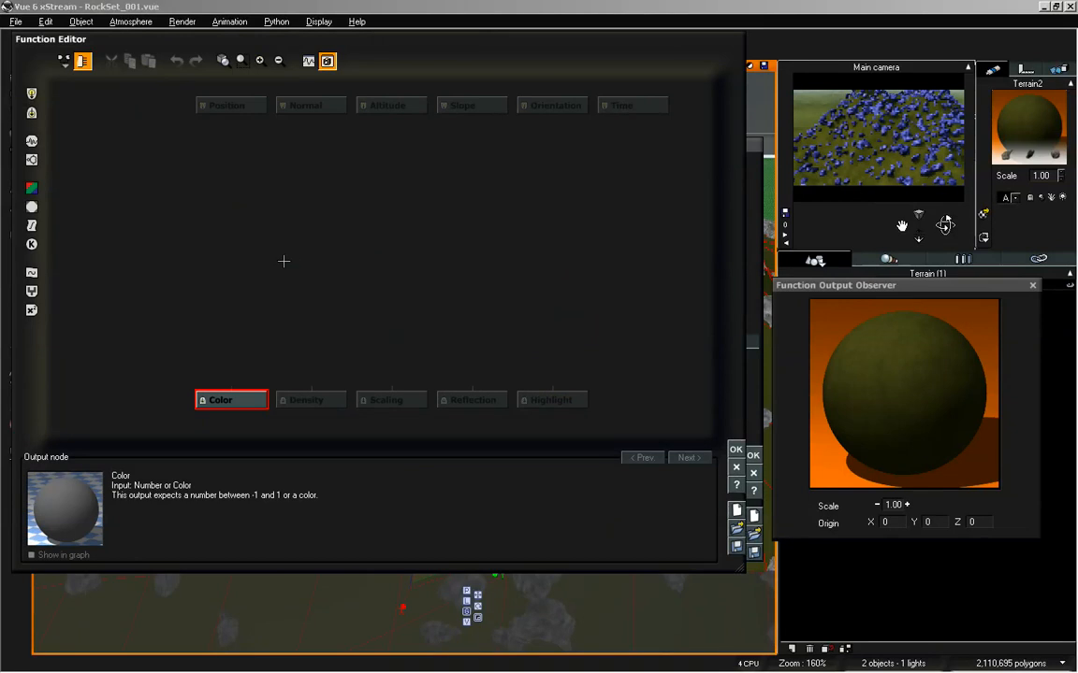
{"action": "left_click", "coordinate": [32, 188]}
{"action": "left_click_drag", "start_coordinate": [237, 343], "coordinate": [237, 236]}
- Load the AsileFX solid color map AsileFX_sc_CMap_0019 into the color node, accept the function and repopulate the rocks
{"action": "right_click", "coordinate": [221, 521]}
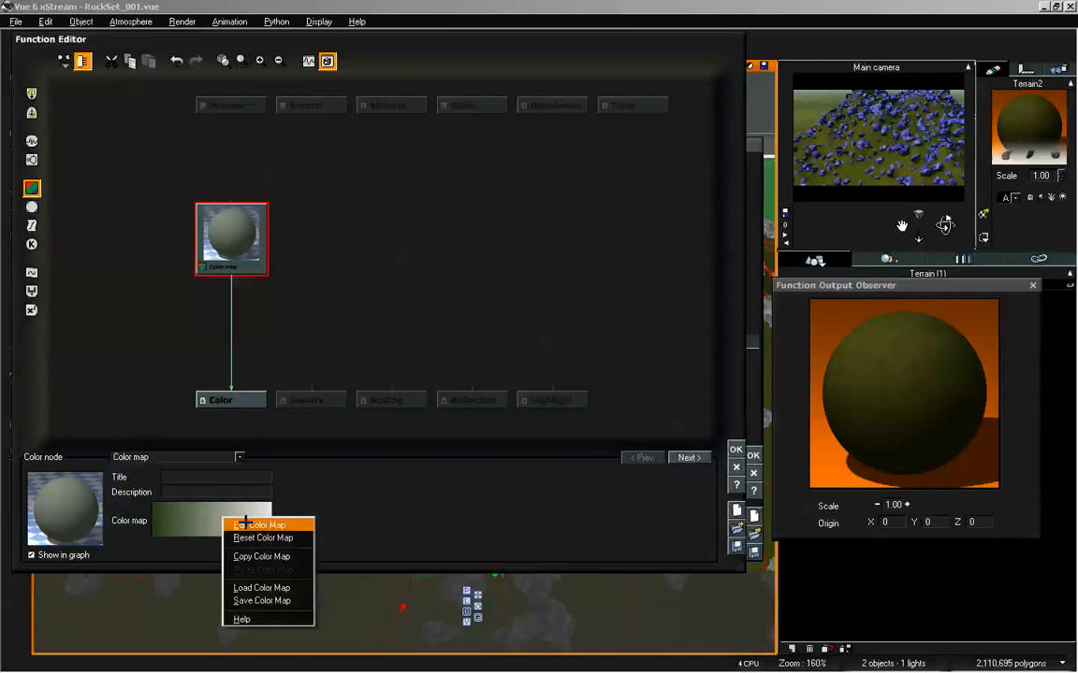
{"action": "left_click", "coordinate": [234, 583]}
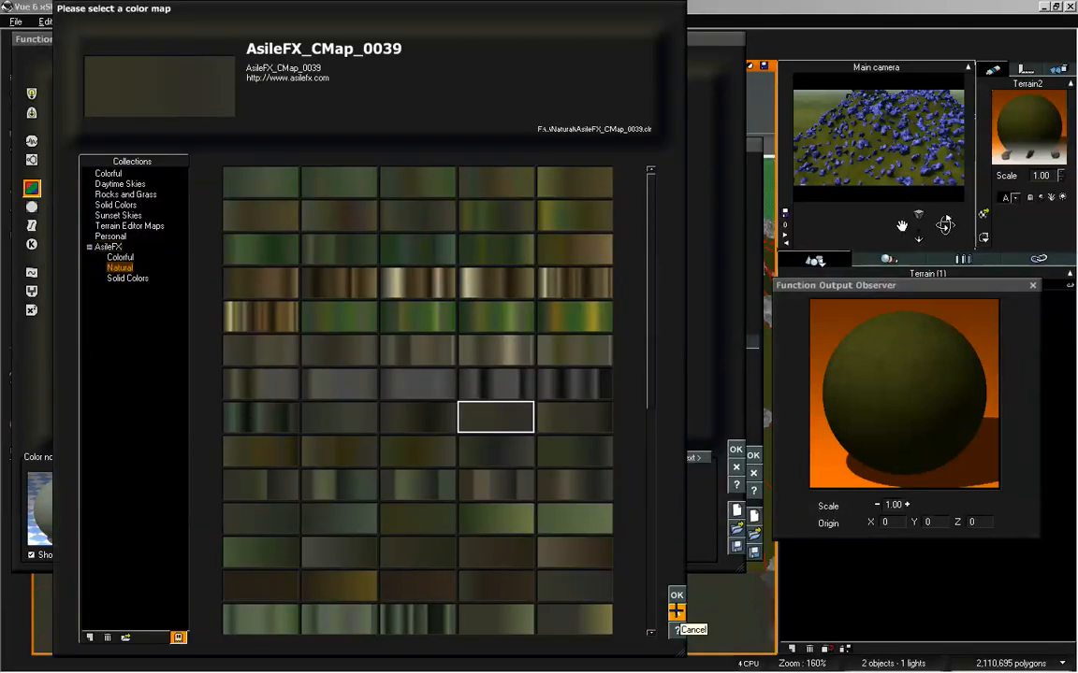
{"action": "left_click", "coordinate": [122, 256]}
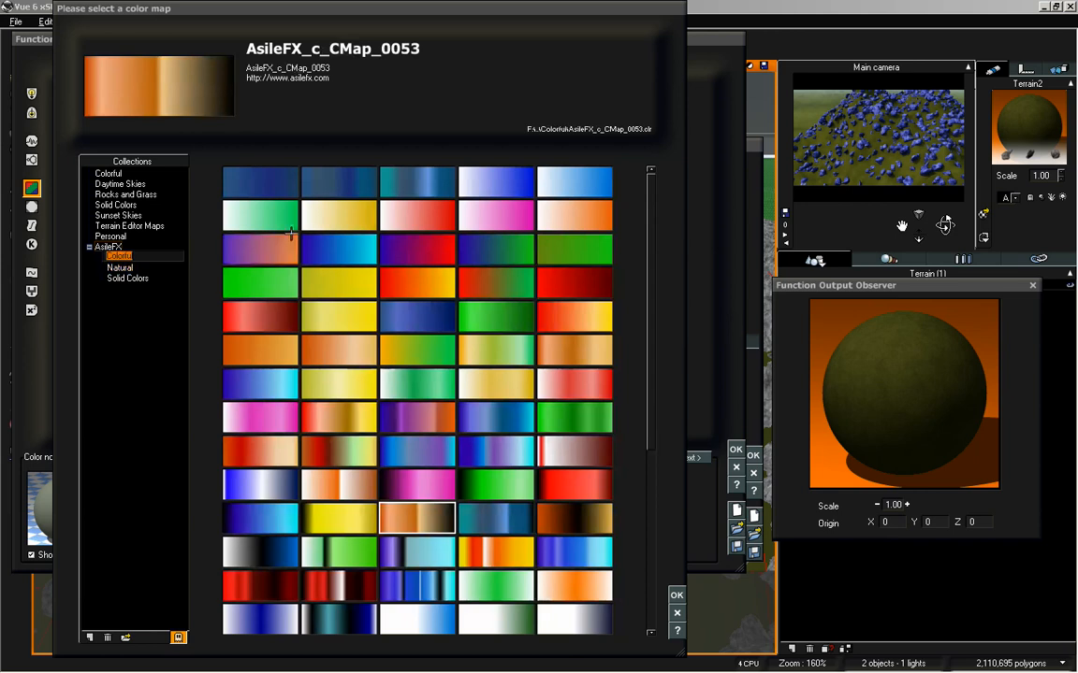
{"action": "left_click", "coordinate": [128, 278]}
{"action": "left_click", "coordinate": [256, 279]}
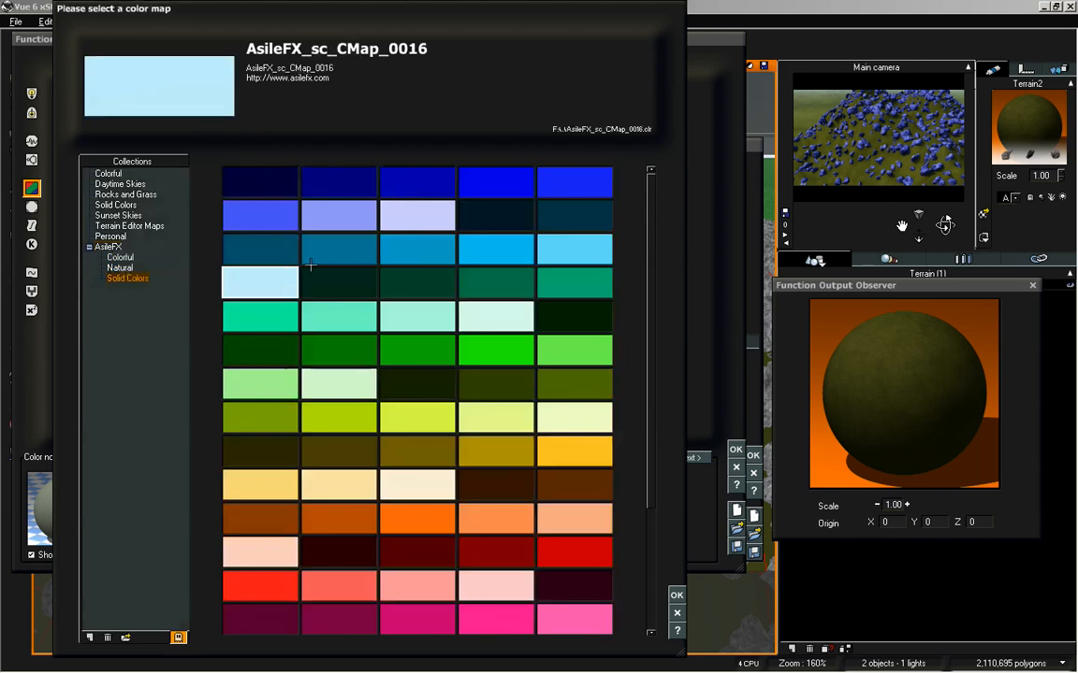
{"action": "left_click", "coordinate": [496, 282]}
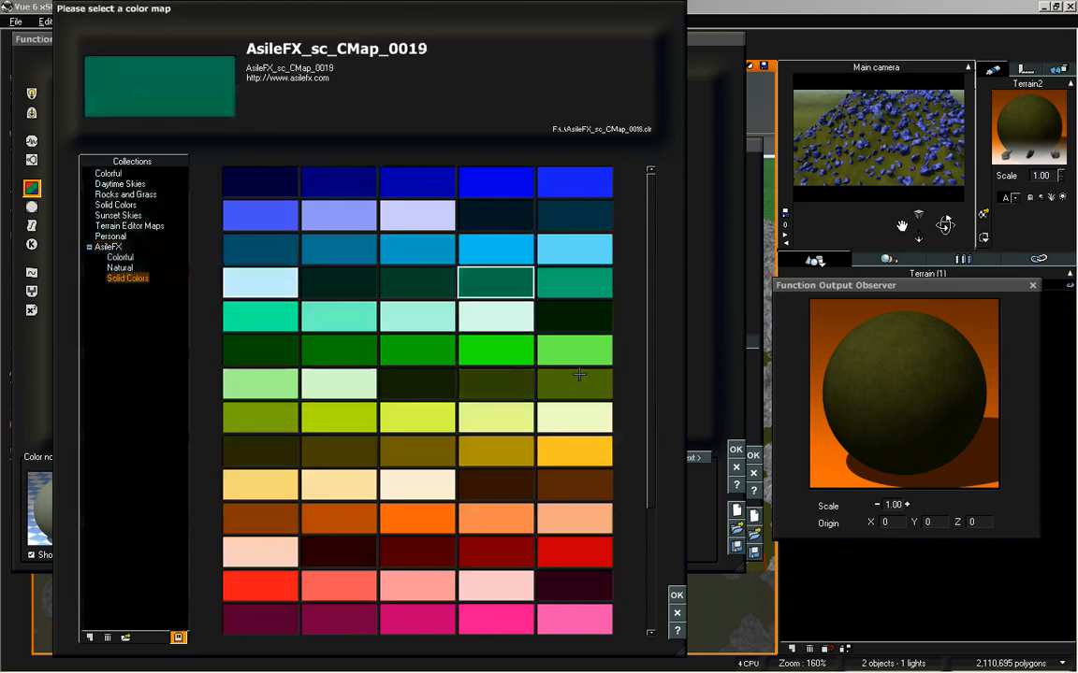
{"action": "left_click", "coordinate": [676, 596]}
{"action": "left_click", "coordinate": [736, 450]}
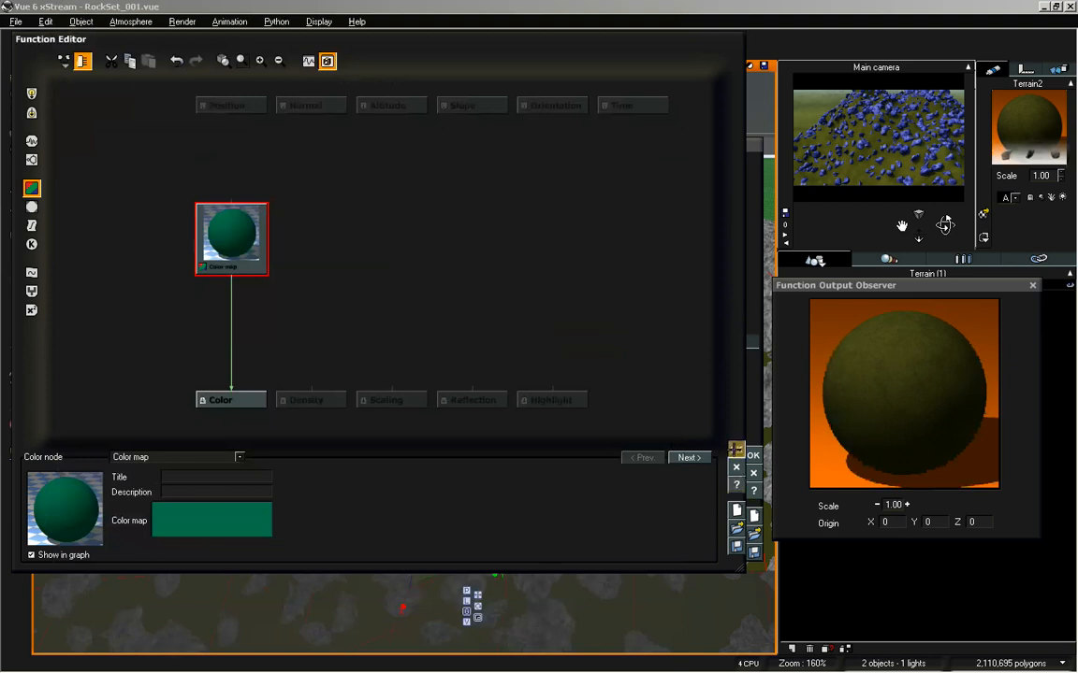
{"action": "left_click", "coordinate": [449, 322]}
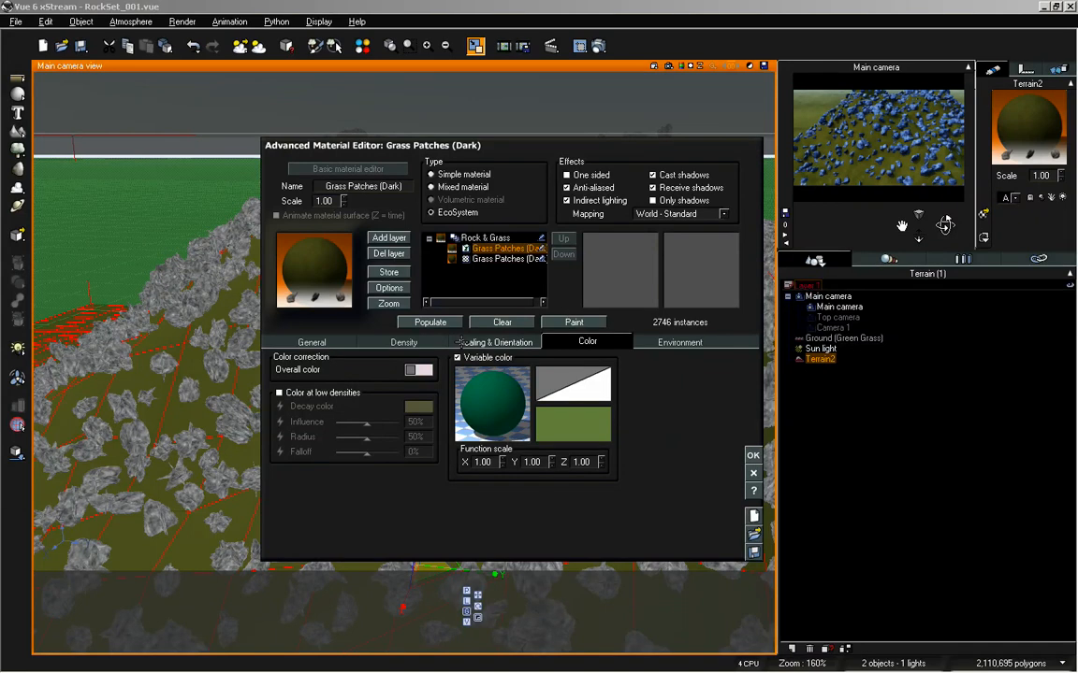
- Set the variable color's color map to solid black
{"action": "right_click", "coordinate": [560, 431]}
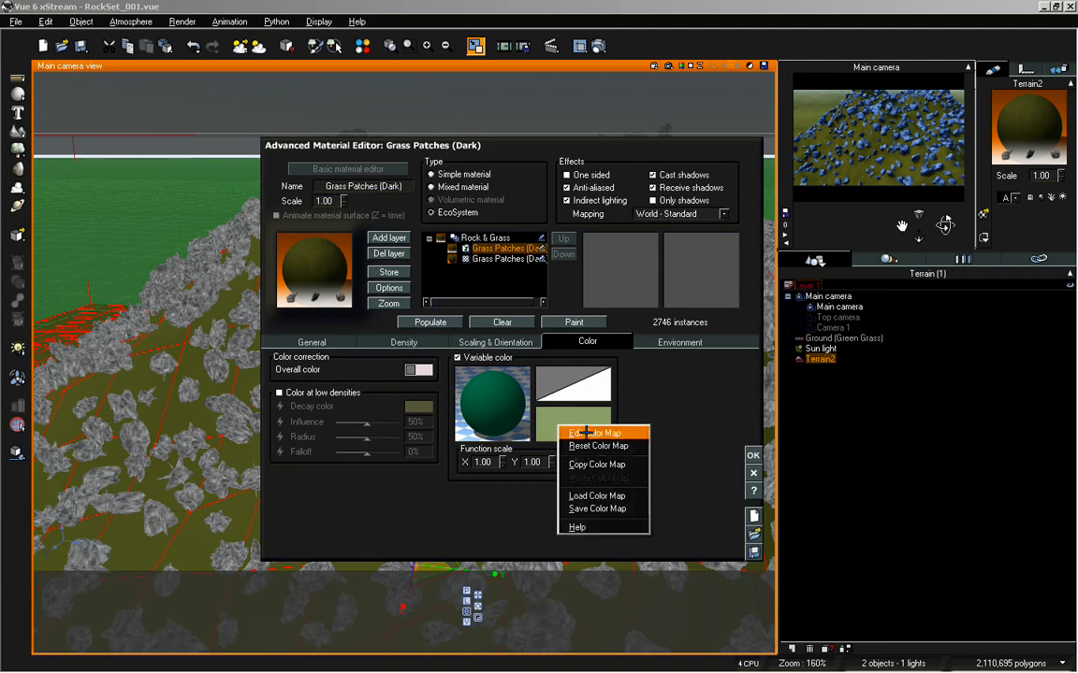
{"action": "left_click", "coordinate": [586, 432]}
{"action": "left_click", "coordinate": [550, 485]}
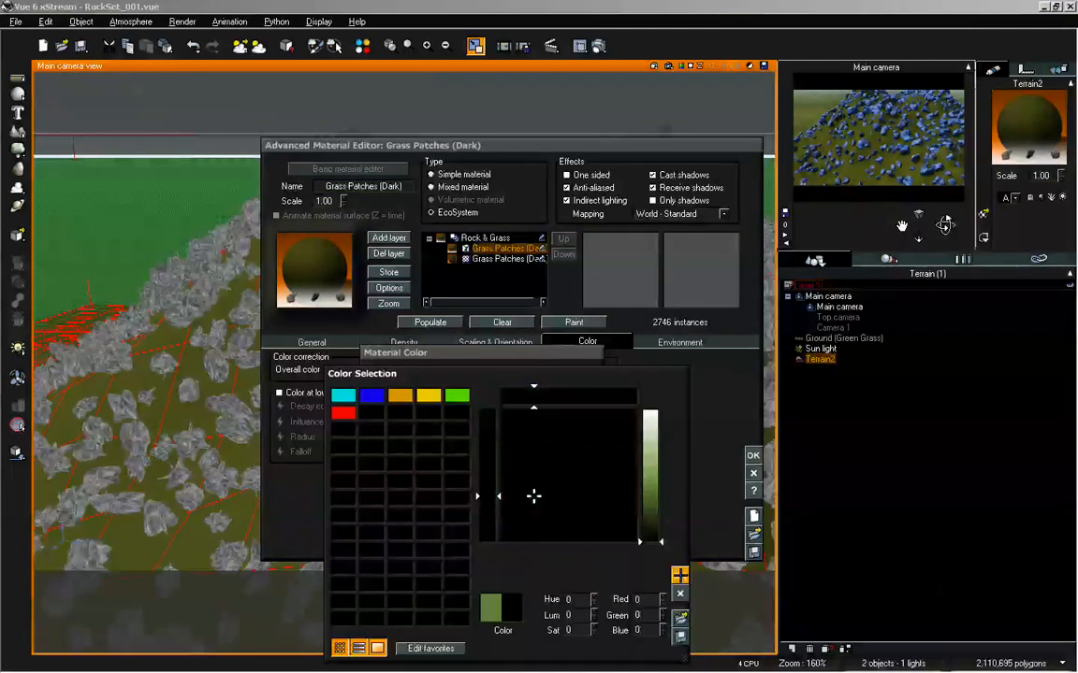
{"action": "left_click", "coordinate": [680, 576]}
{"action": "left_click", "coordinate": [595, 459]}
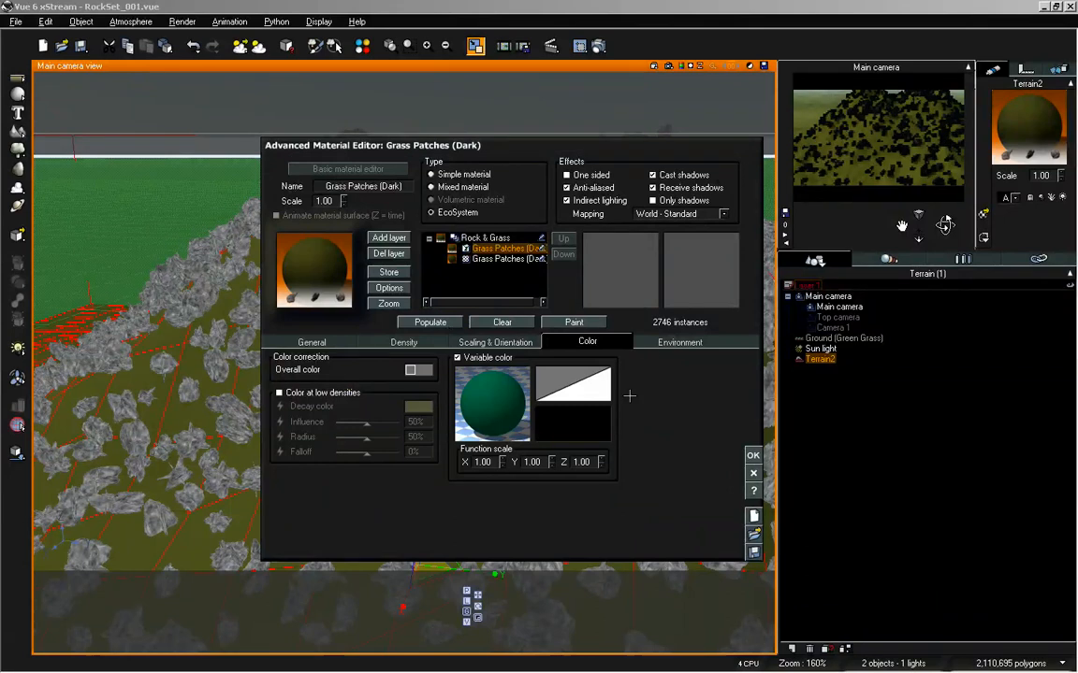
- Move the color map node closer to the Color output in the variable color function and accept the function
{"action": "right_click", "coordinate": [498, 402]}
{"action": "left_click", "coordinate": [520, 411]}
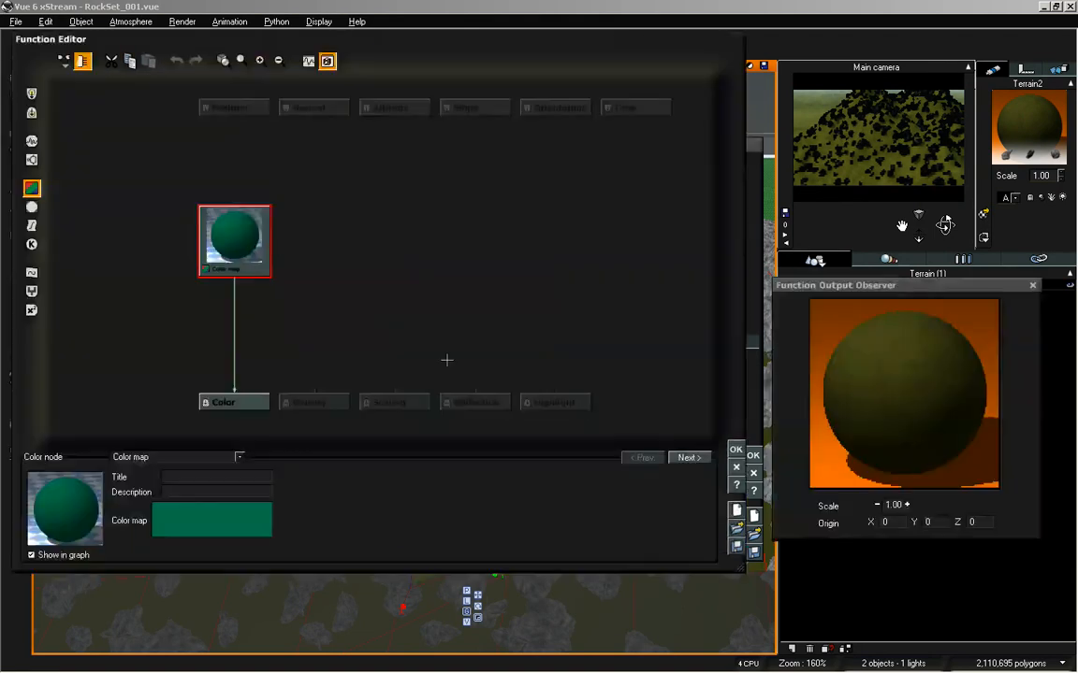
{"action": "left_click_drag", "start_coordinate": [244, 235], "coordinate": [255, 306]}
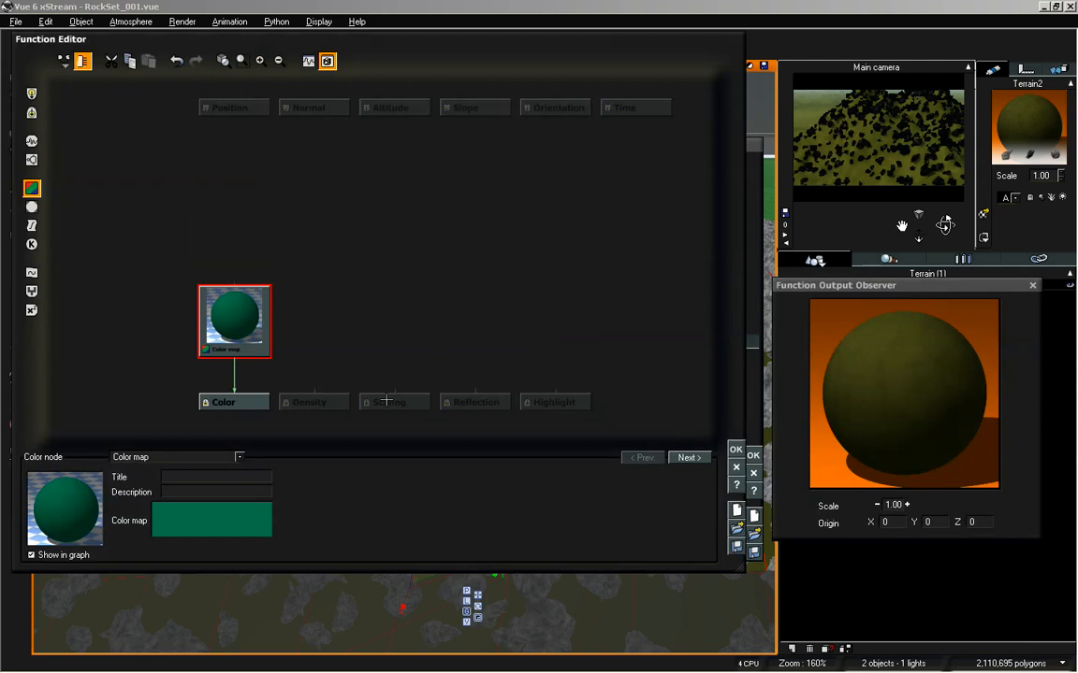
{"action": "left_click", "coordinate": [736, 449]}
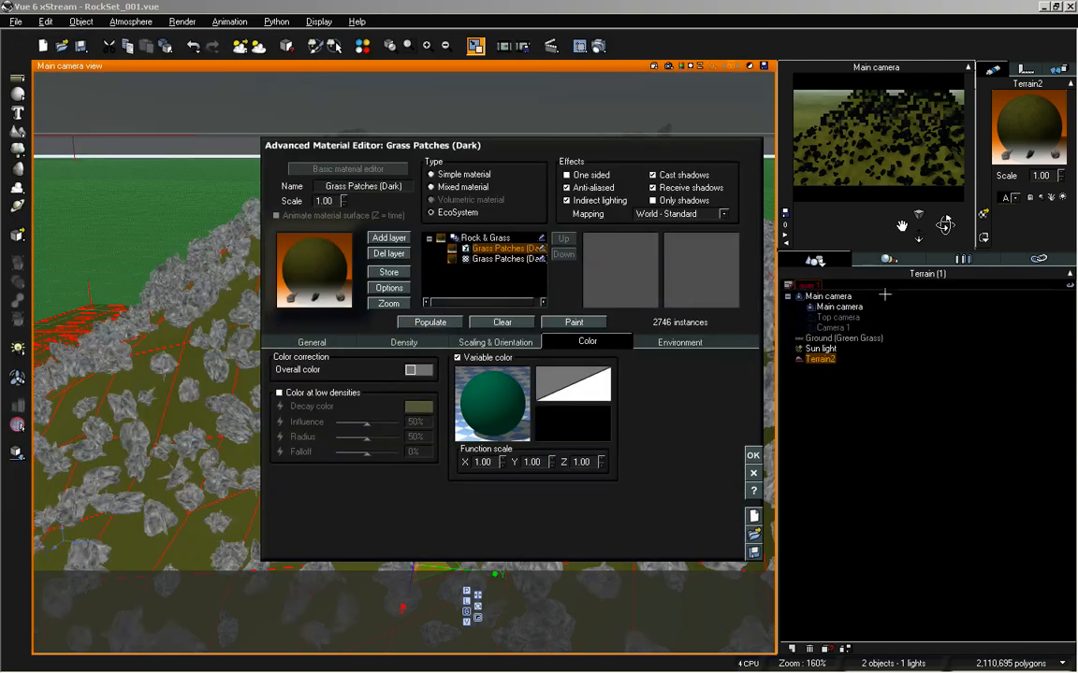
- Set the variable color's color map to bright red and repopulate the rocks
{"action": "right_click", "coordinate": [575, 432]}
{"action": "left_click", "coordinate": [601, 441]}
{"action": "double_click", "coordinate": [553, 470]}
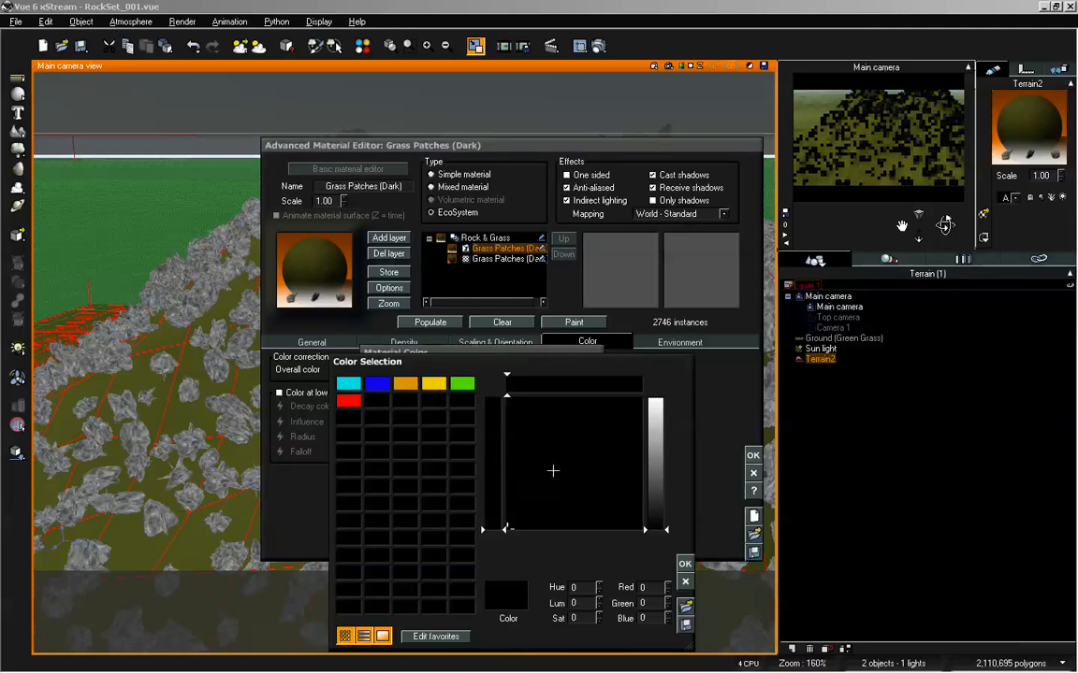
{"action": "left_click", "coordinate": [575, 413]}
{"action": "left_click", "coordinate": [658, 445]}
{"action": "left_click_drag", "start_coordinate": [640, 408], "coordinate": [634, 406]}
{"action": "left_click", "coordinate": [652, 455]}
{"action": "left_click", "coordinate": [685, 565]}
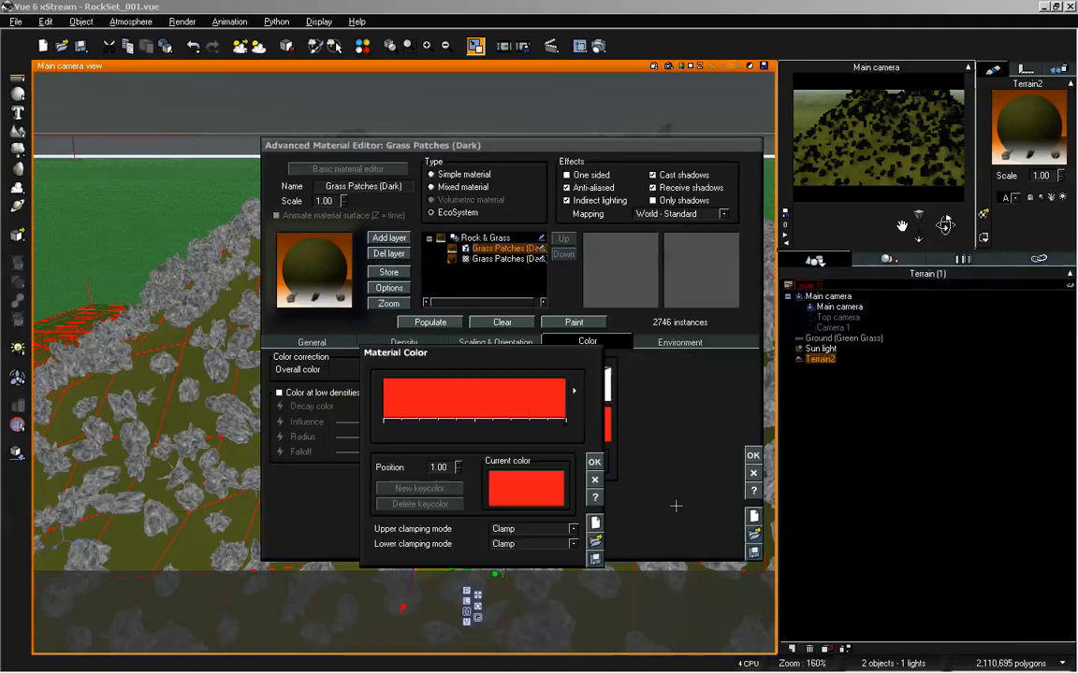
{"action": "left_click", "coordinate": [593, 462]}
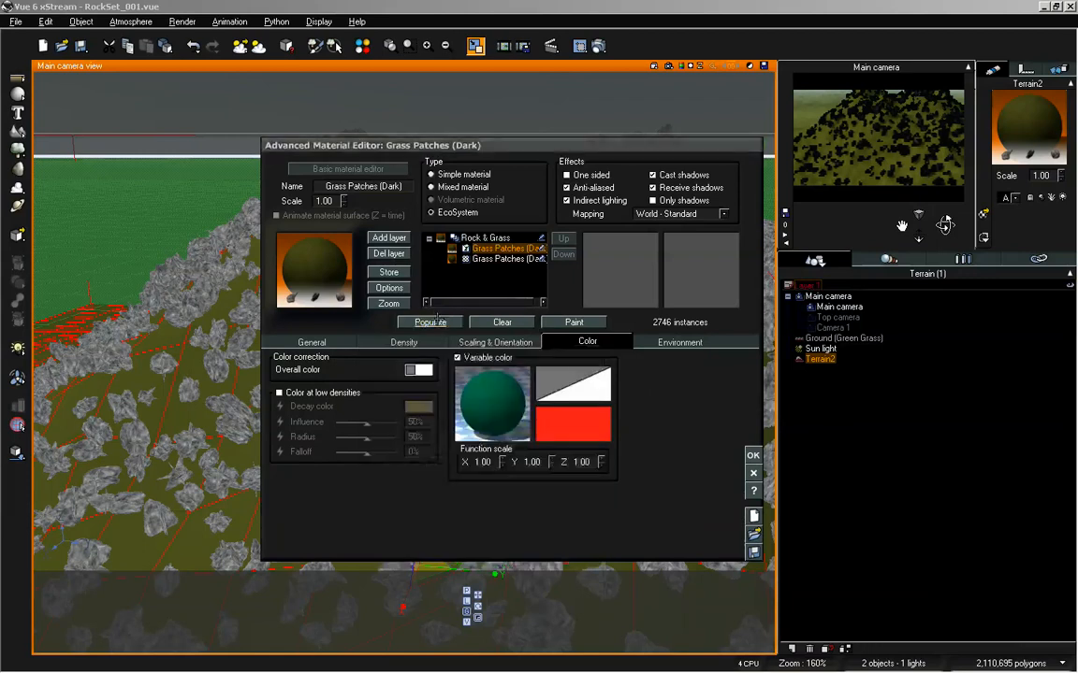
{"action": "left_click", "coordinate": [432, 322]}
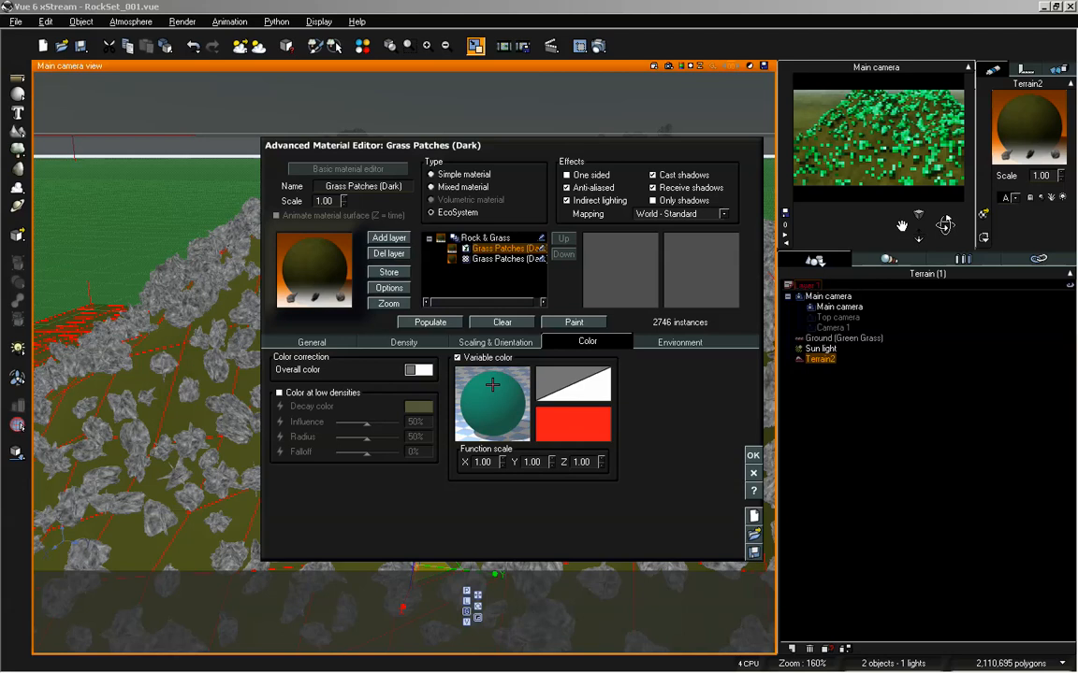
- Set the variable color's color map to white (RGB 255, 255, 255)
{"action": "right_click", "coordinate": [594, 427]}
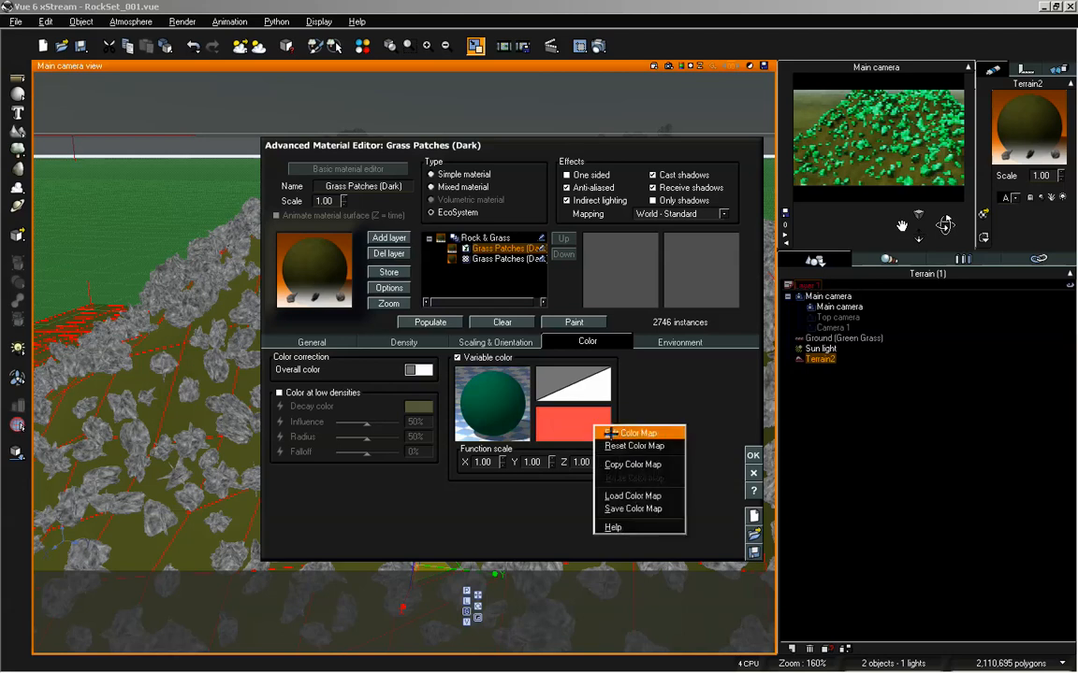
{"action": "left_click", "coordinate": [641, 433]}
{"action": "left_click", "coordinate": [516, 496]}
{"action": "left_click_drag", "start_coordinate": [625, 438], "coordinate": [625, 419]}
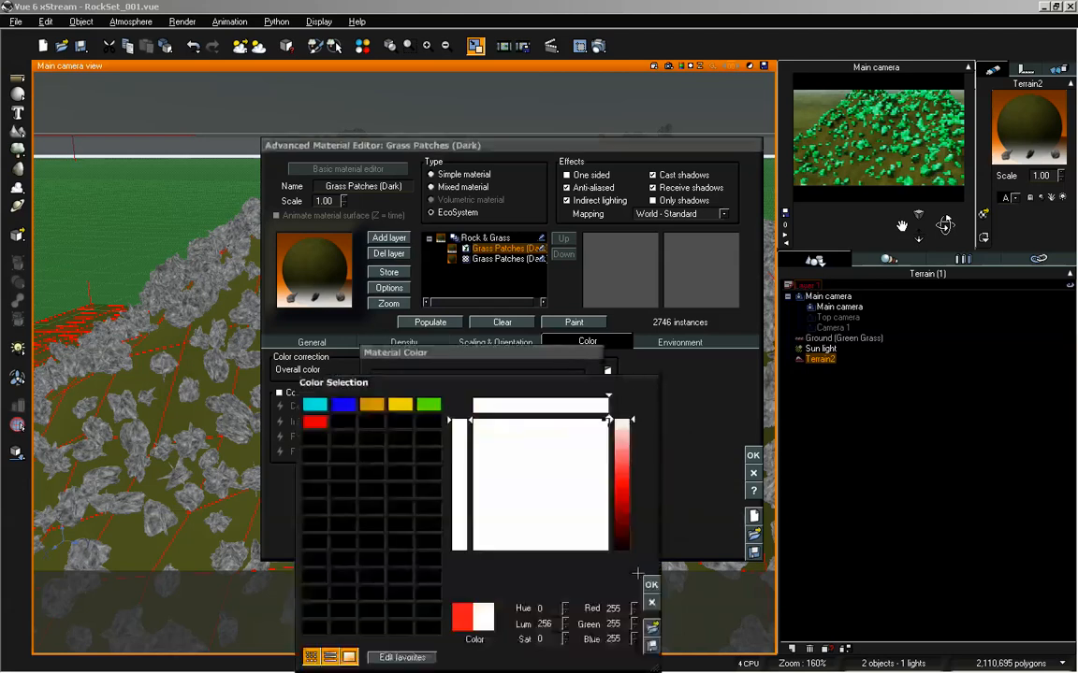
{"action": "left_click", "coordinate": [651, 584]}
{"action": "left_click", "coordinate": [595, 462]}
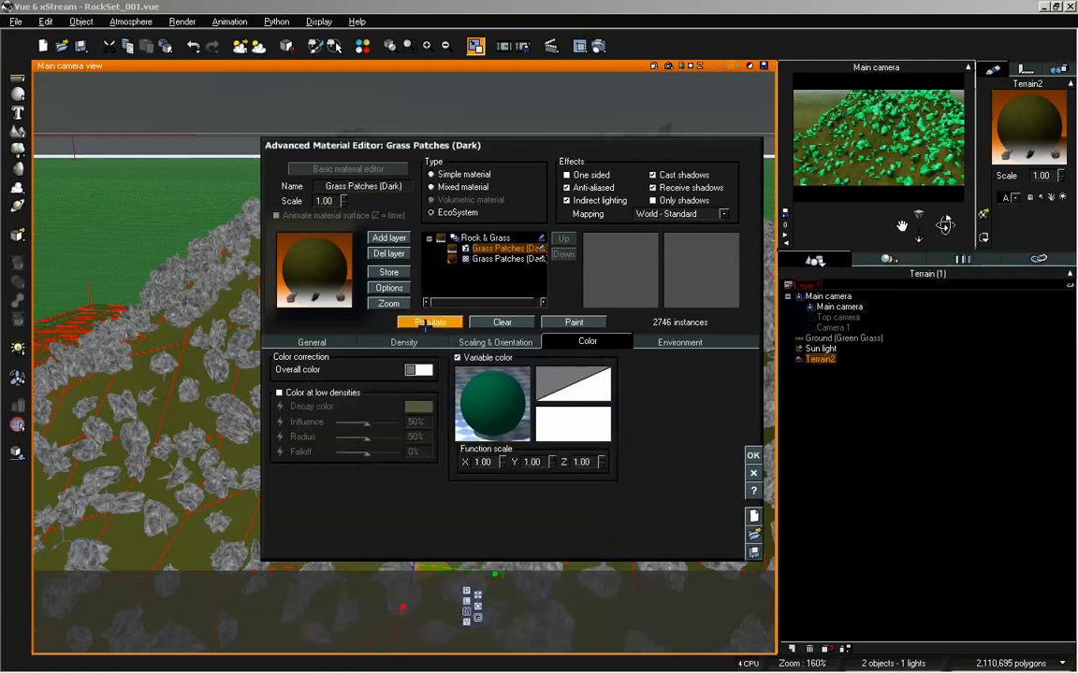
- Repopulate the rocks and set the color map node in the variable color function to solid black
{"action": "left_click", "coordinate": [429, 323]}
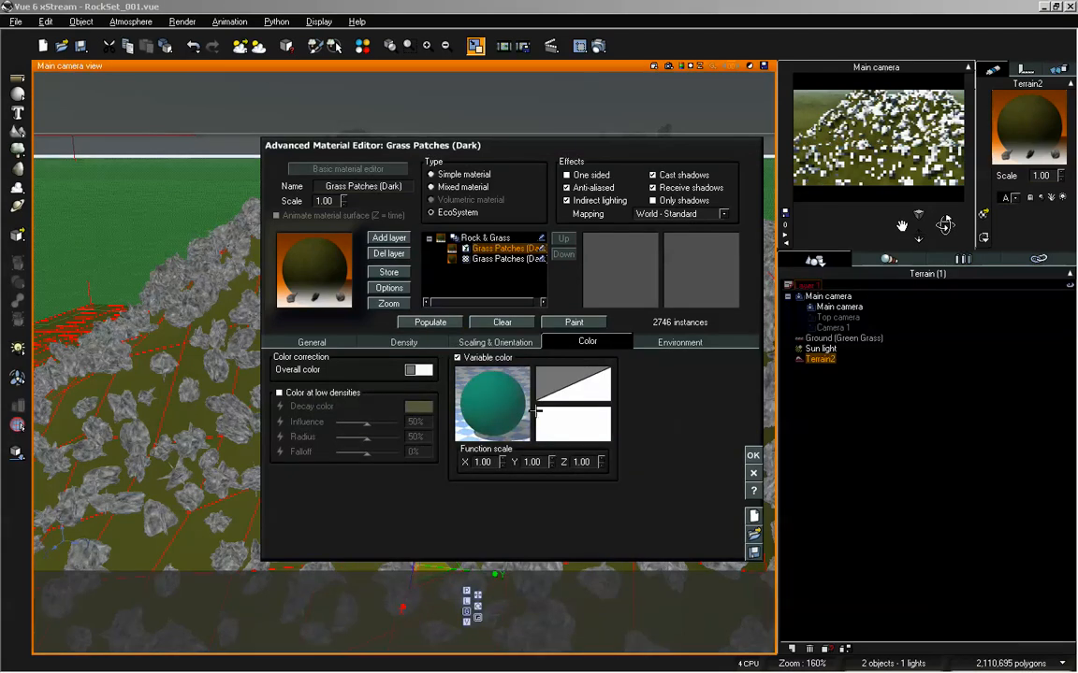
{"action": "right_click", "coordinate": [499, 393]}
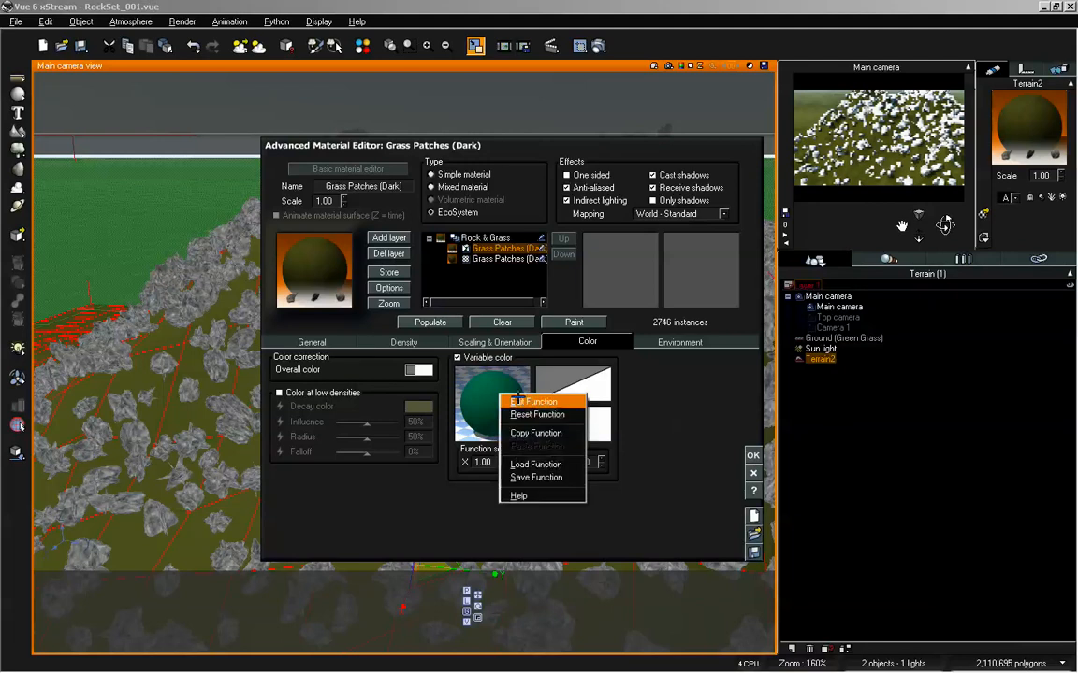
{"action": "left_click", "coordinate": [529, 403]}
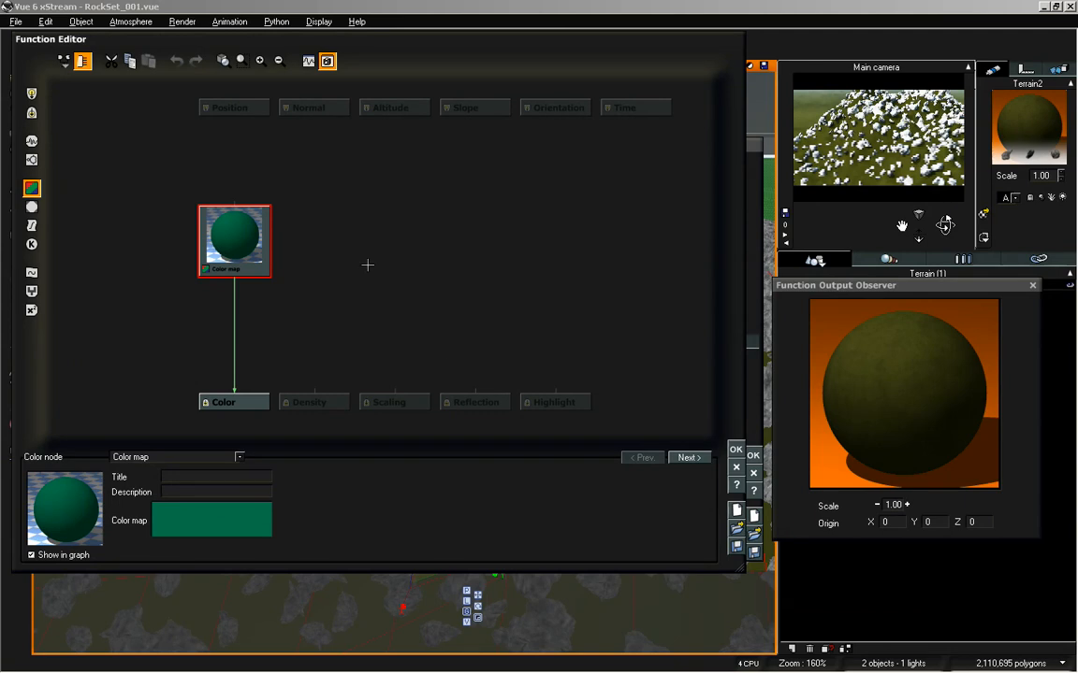
{"action": "right_click", "coordinate": [226, 513]}
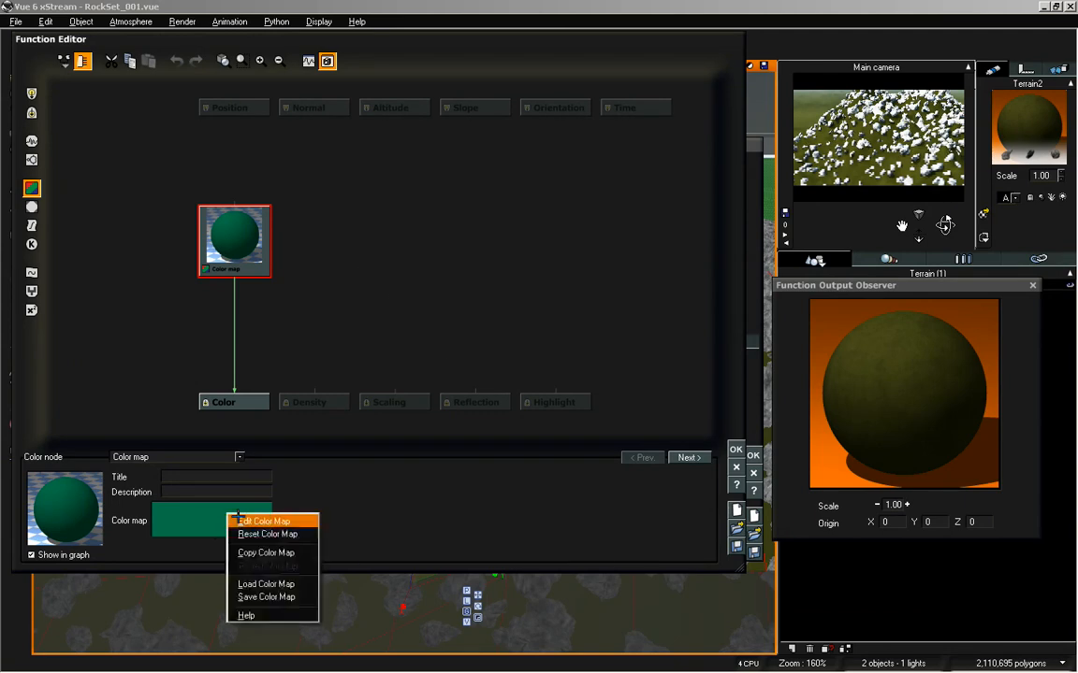
{"action": "left_click", "coordinate": [245, 519]}
{"action": "left_click", "coordinate": [524, 421]}
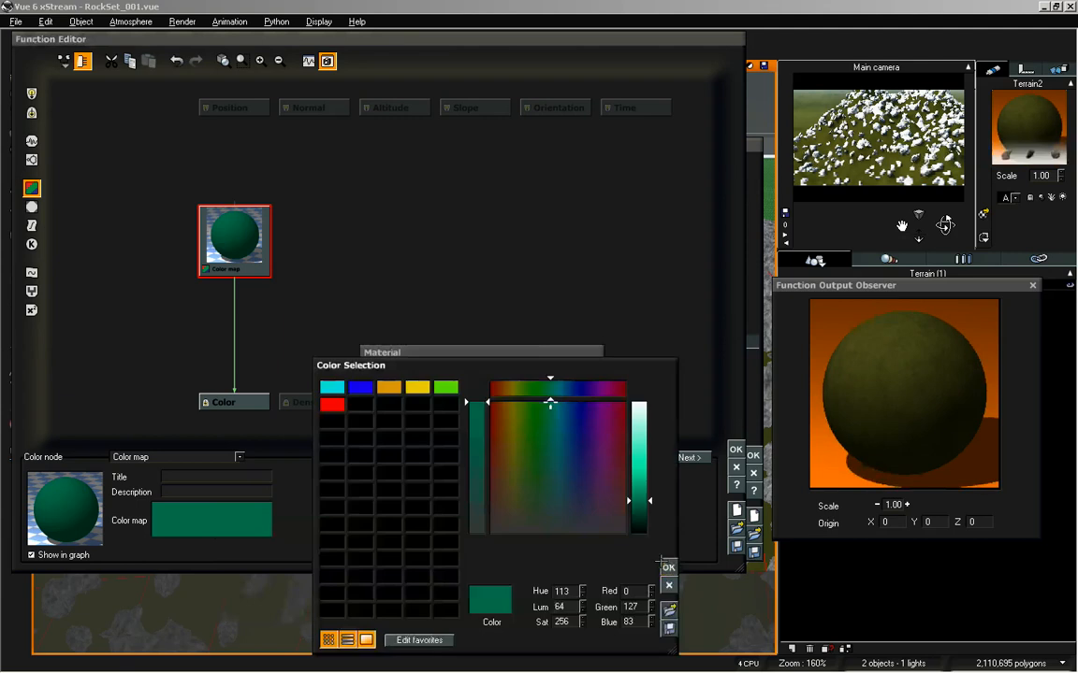
{"action": "left_click_drag", "start_coordinate": [644, 517], "coordinate": [644, 539]}
{"action": "left_click", "coordinate": [669, 569]}
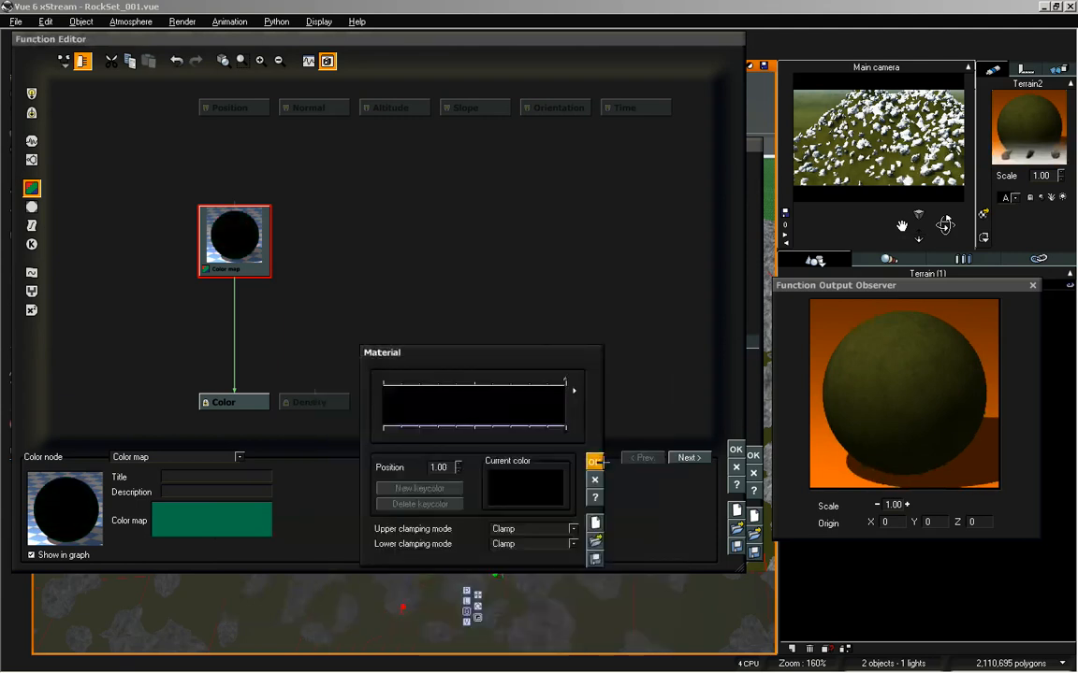
{"action": "left_click", "coordinate": [594, 461]}
{"action": "left_click", "coordinate": [736, 449]}
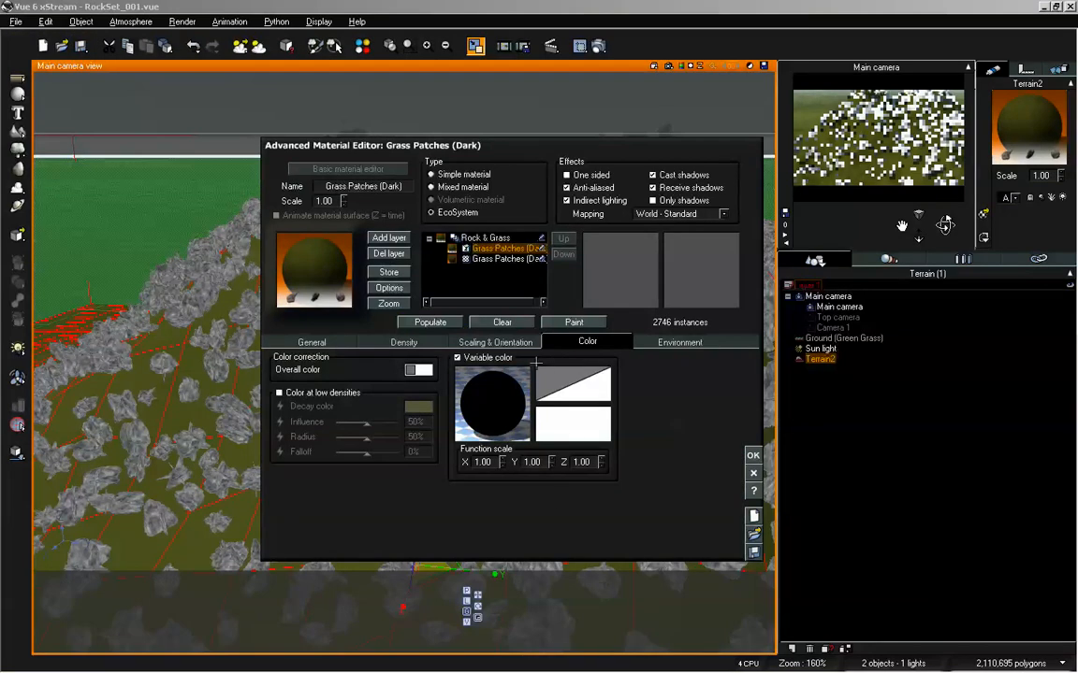
- Set the variable color's color map to green (RGB 81, 148, 51) and repopulate the rocks
{"action": "right_click", "coordinate": [561, 432]}
{"action": "left_click", "coordinate": [598, 438]}
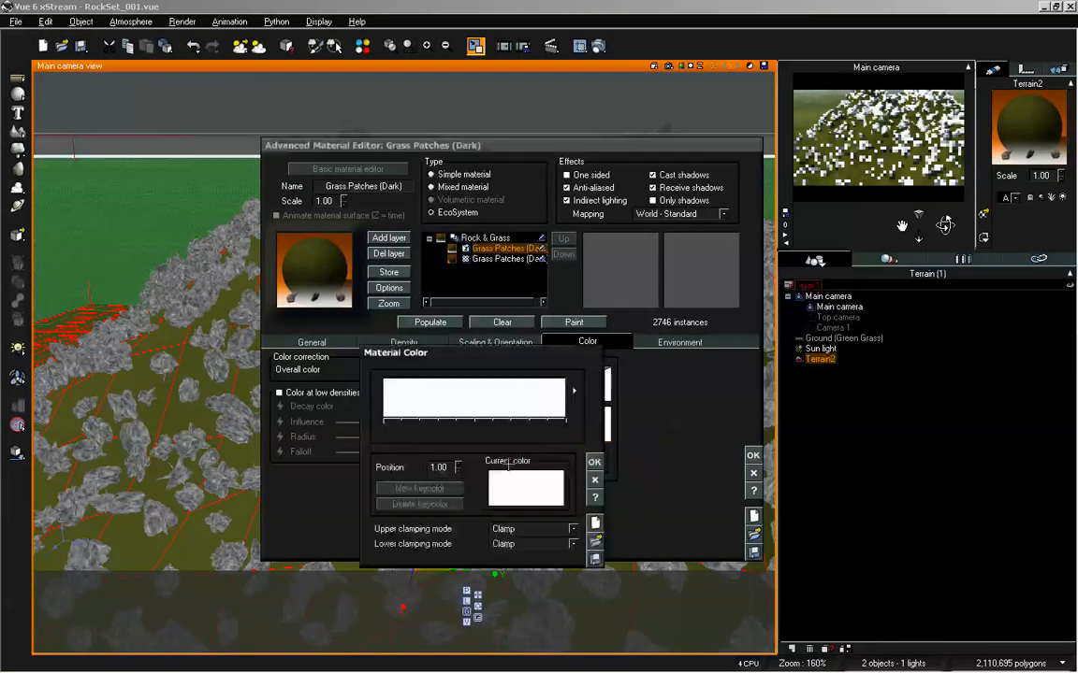
{"action": "double_click", "coordinate": [508, 475]}
{"action": "left_click", "coordinate": [493, 421]}
{"action": "left_click_drag", "start_coordinate": [628, 456], "coordinate": [628, 469]}
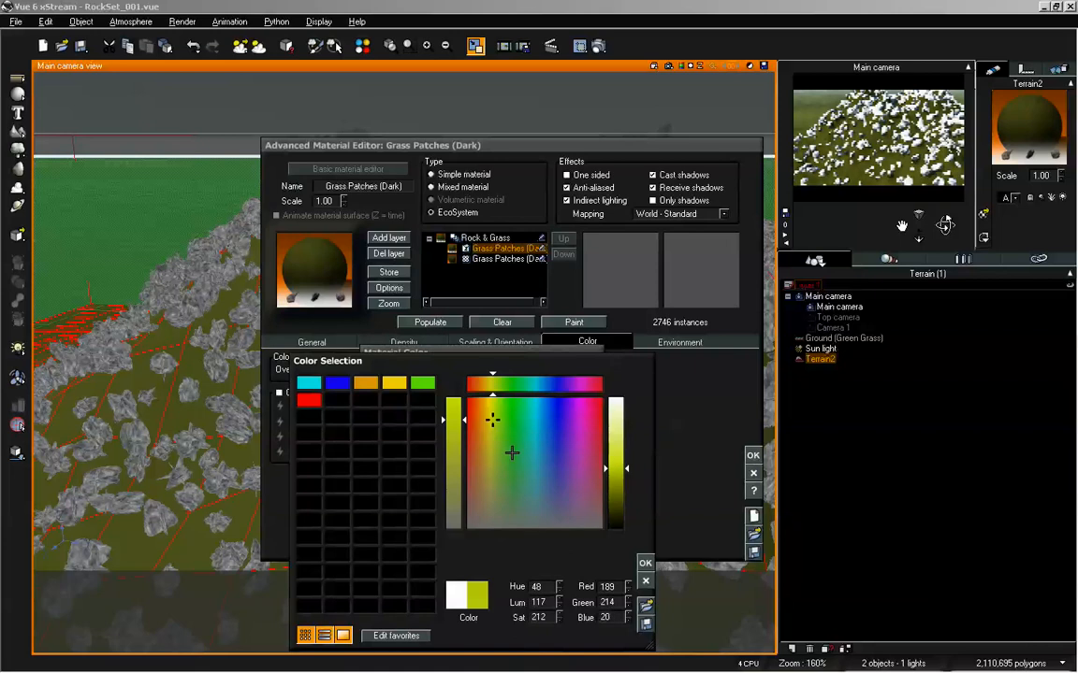
{"action": "mouse_move", "coordinate": [512, 453]}
{"action": "left_mouse_down"}
{"action": "mouse_move", "coordinate": [539, 458]}
{"action": "mouse_move", "coordinate": [503, 457]}
{"action": "left_mouse_up"}
{"action": "left_click", "coordinate": [619, 477]}
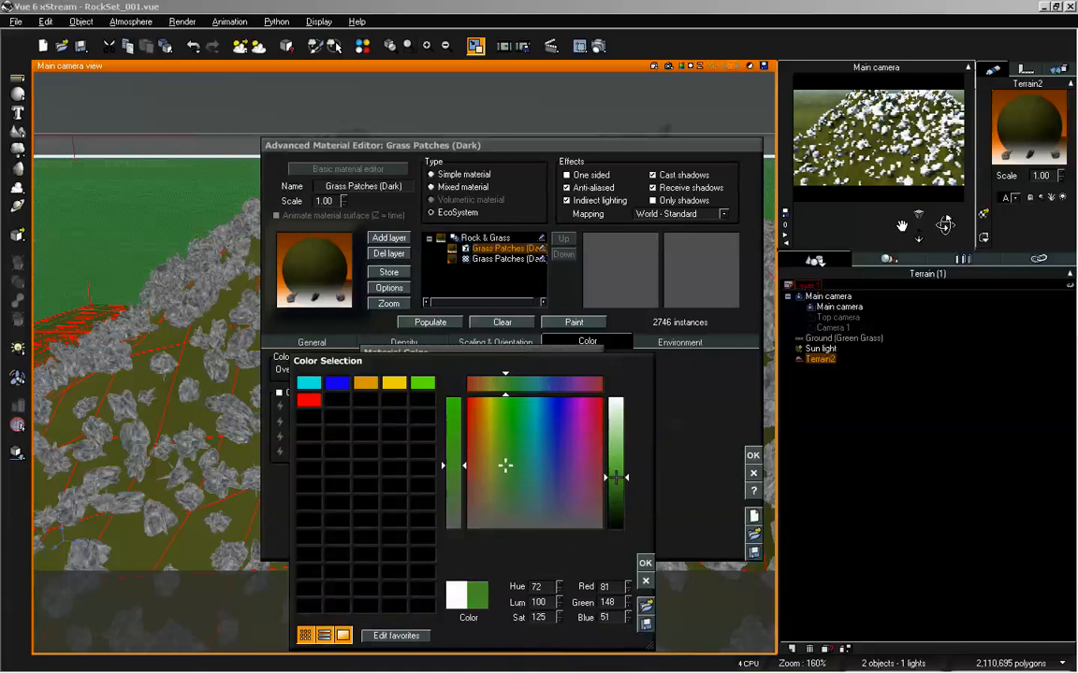
{"action": "left_click", "coordinate": [645, 564]}
{"action": "left_click", "coordinate": [596, 458]}
{"action": "left_click", "coordinate": [430, 323]}
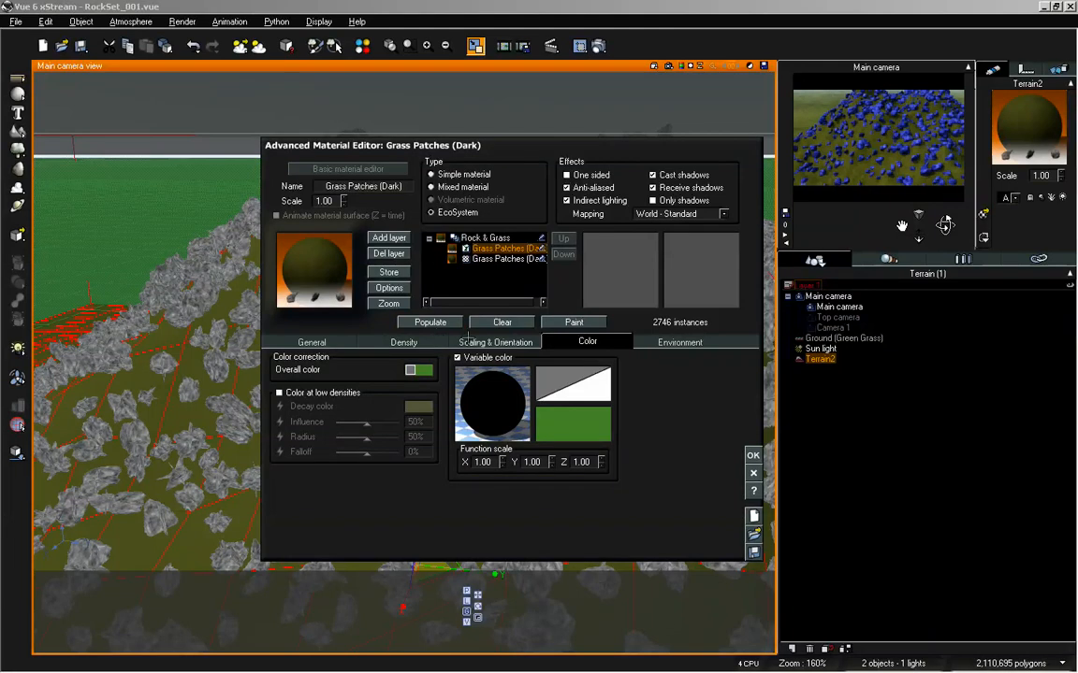
- Set the variable color's color map to blue (RGB 46, 77, 152) and repopulate the rocks
{"action": "right_click", "coordinate": [603, 436]}
{"action": "left_click", "coordinate": [616, 440]}
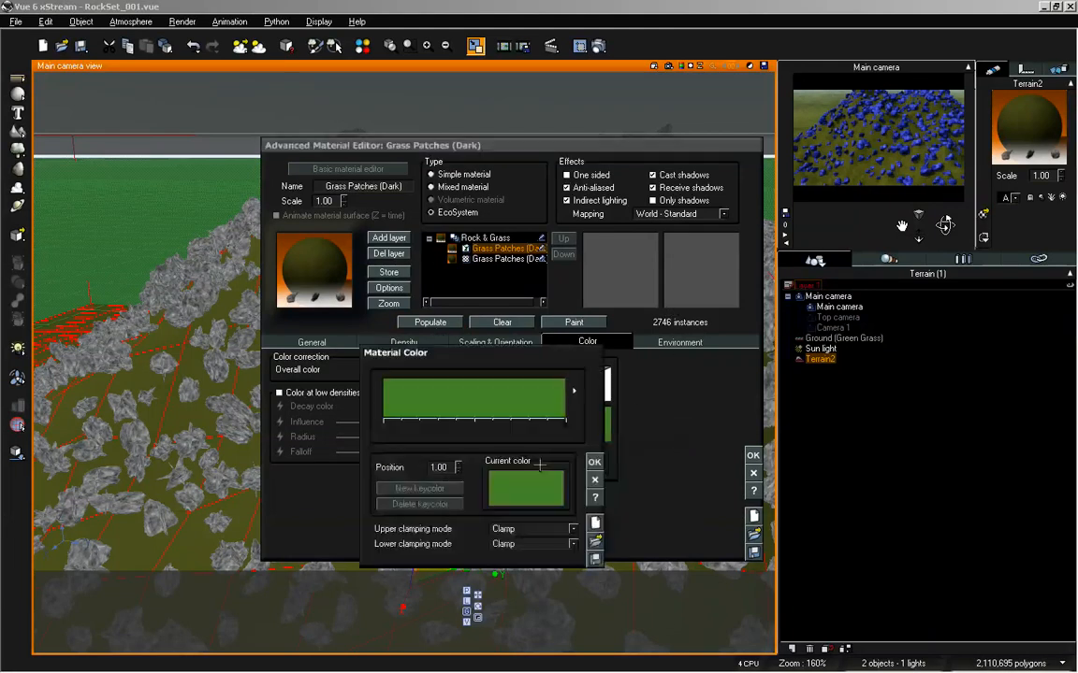
{"action": "right_click", "coordinate": [544, 479]}
{"action": "left_click", "coordinate": [545, 481]}
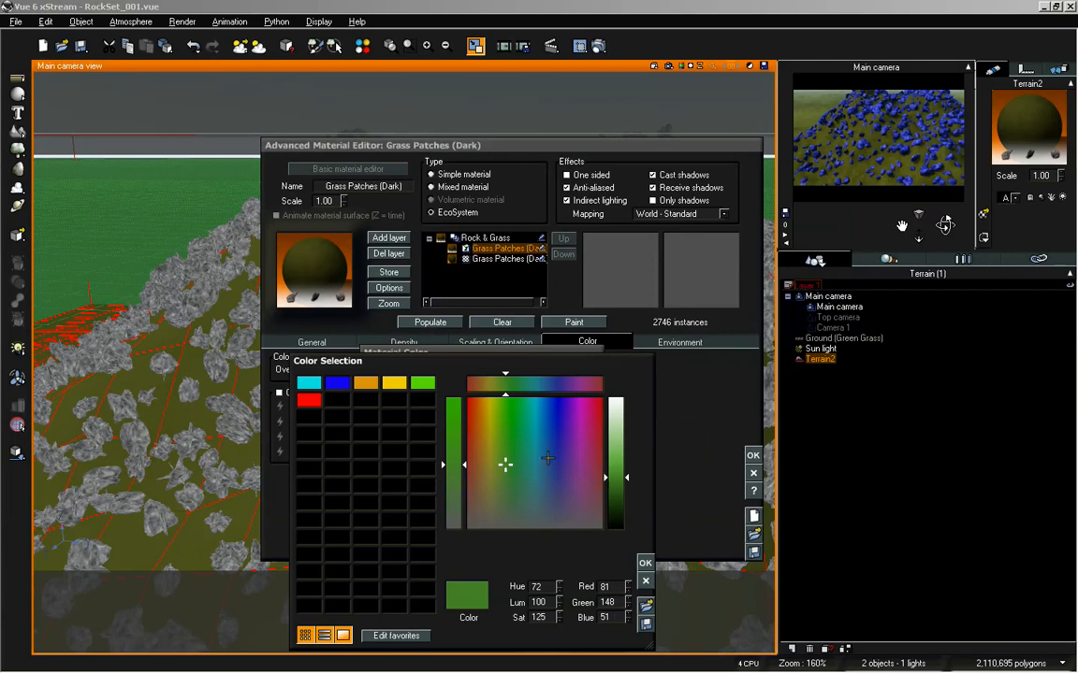
{"action": "left_click", "coordinate": [550, 459]}
{"action": "left_click", "coordinate": [644, 563]}
{"action": "left_click", "coordinate": [592, 462]}
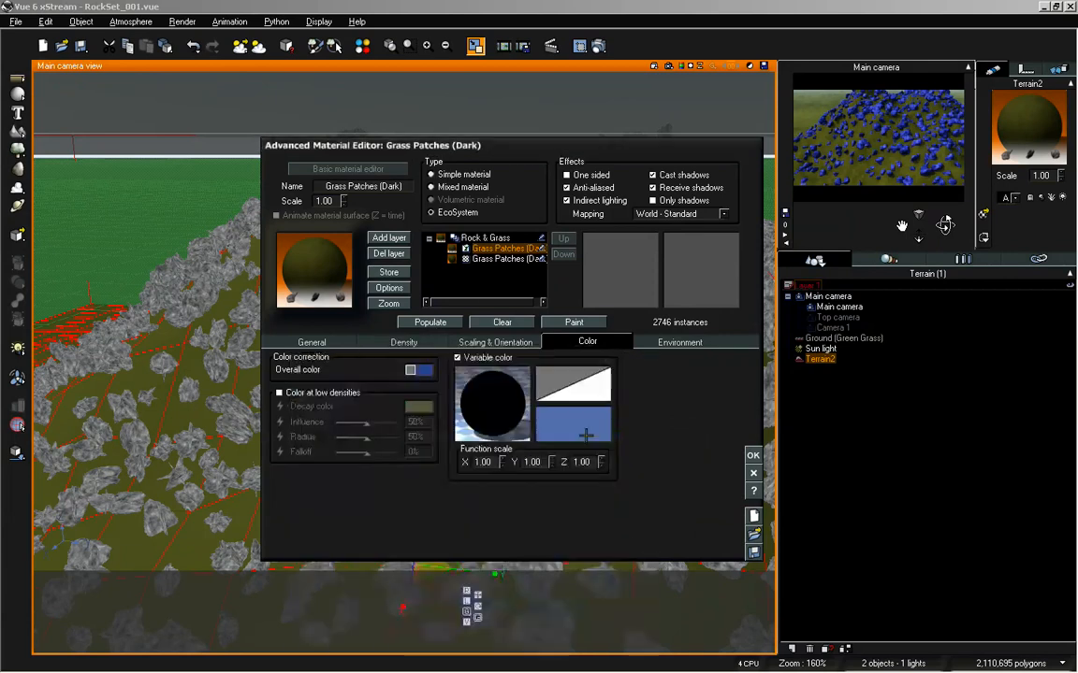
{"action": "left_click", "coordinate": [435, 324]}
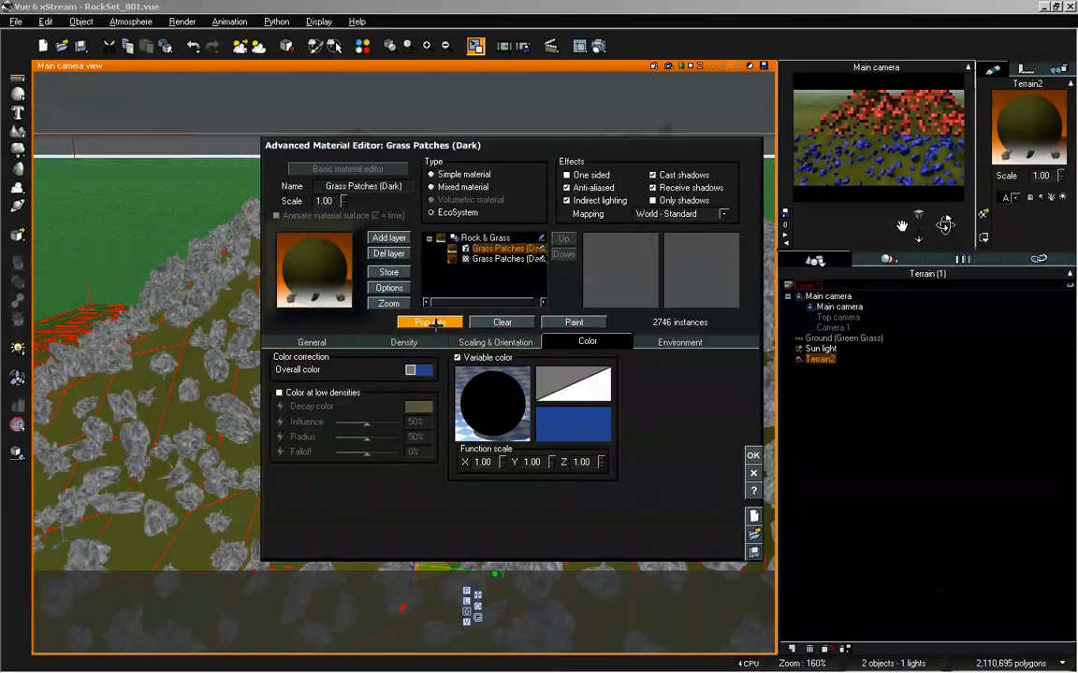
- Set the variable color's color map to crimson red and repopulate the rocks
{"action": "right_click", "coordinate": [561, 434]}
{"action": "left_click", "coordinate": [575, 443]}
{"action": "left_click", "coordinate": [545, 494]}
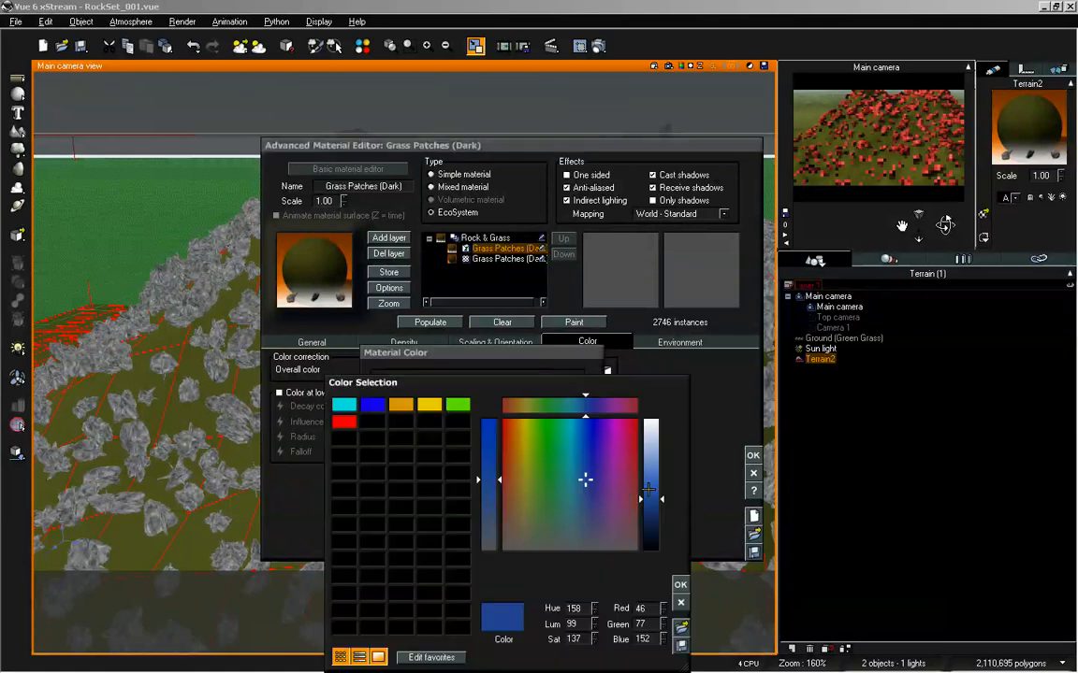
{"action": "left_click_drag", "start_coordinate": [585, 479], "coordinate": [633, 423]}
{"action": "left_click", "coordinate": [681, 584]}
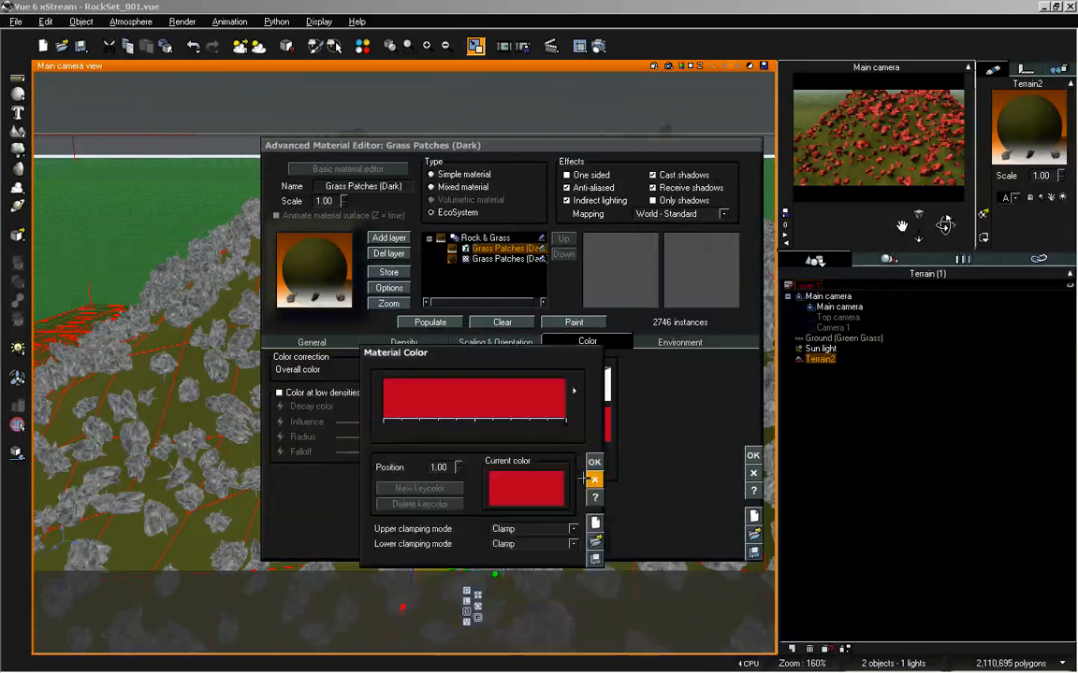
{"action": "left_click", "coordinate": [591, 459]}
{"action": "left_click", "coordinate": [459, 323]}
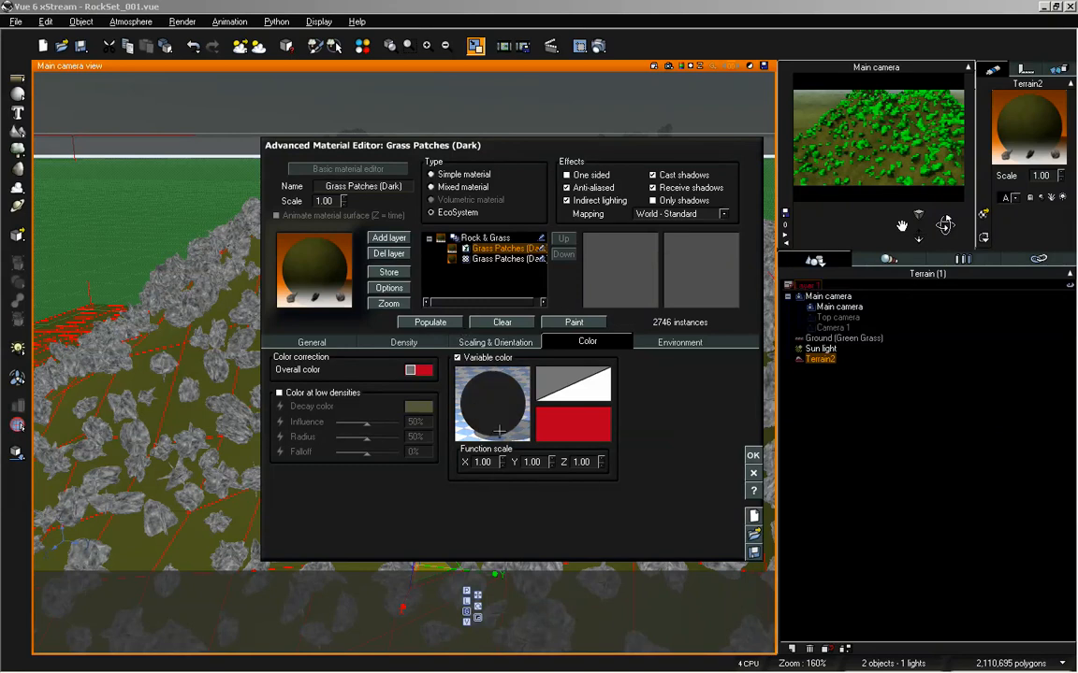
- Set the color map node in the variable color function to white (RGB 255, 255, 255) and accept the function
{"action": "right_click", "coordinate": [477, 402]}
{"action": "left_click", "coordinate": [515, 504]}
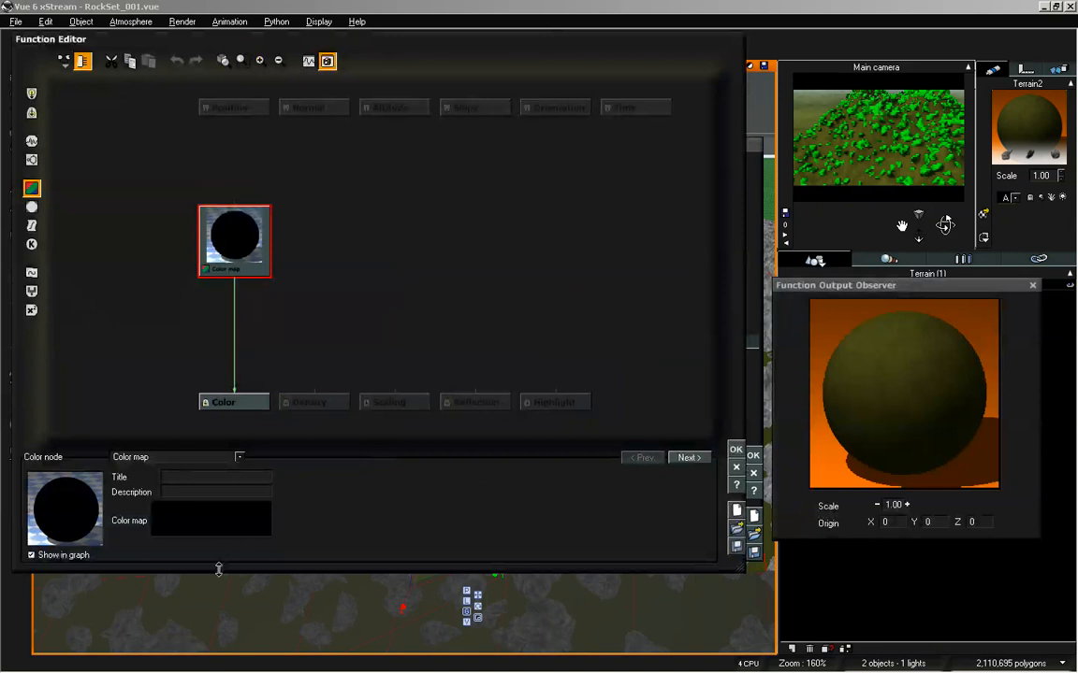
{"action": "left_click", "coordinate": [230, 525]}
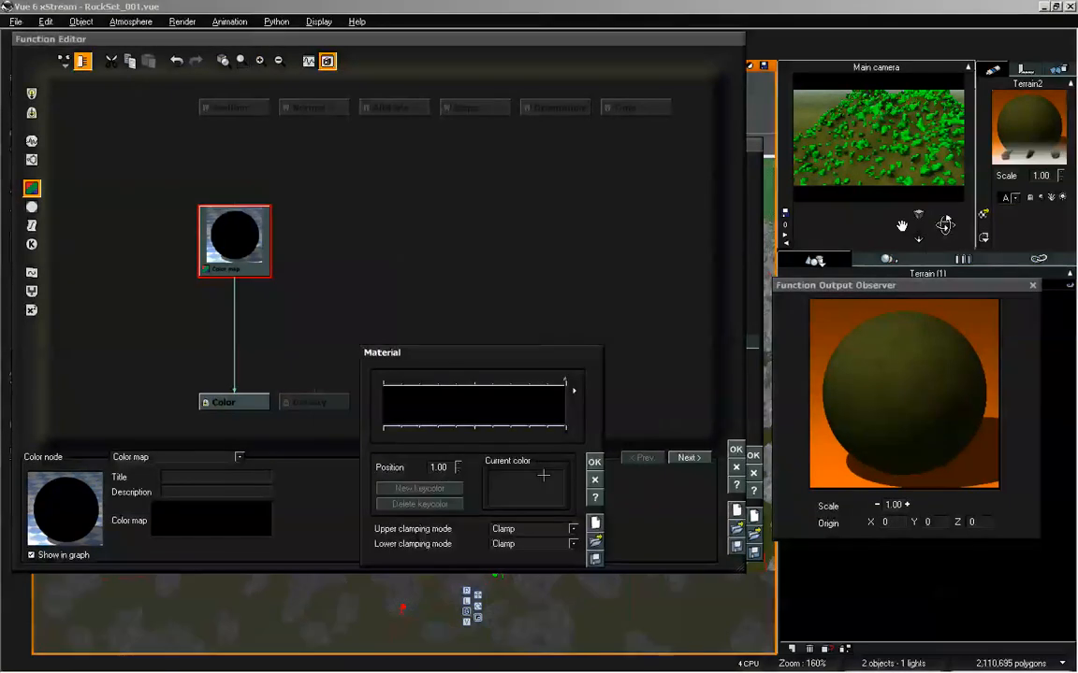
{"action": "left_click", "coordinate": [542, 491]}
{"action": "left_click_drag", "start_coordinate": [660, 534], "coordinate": [661, 362]}
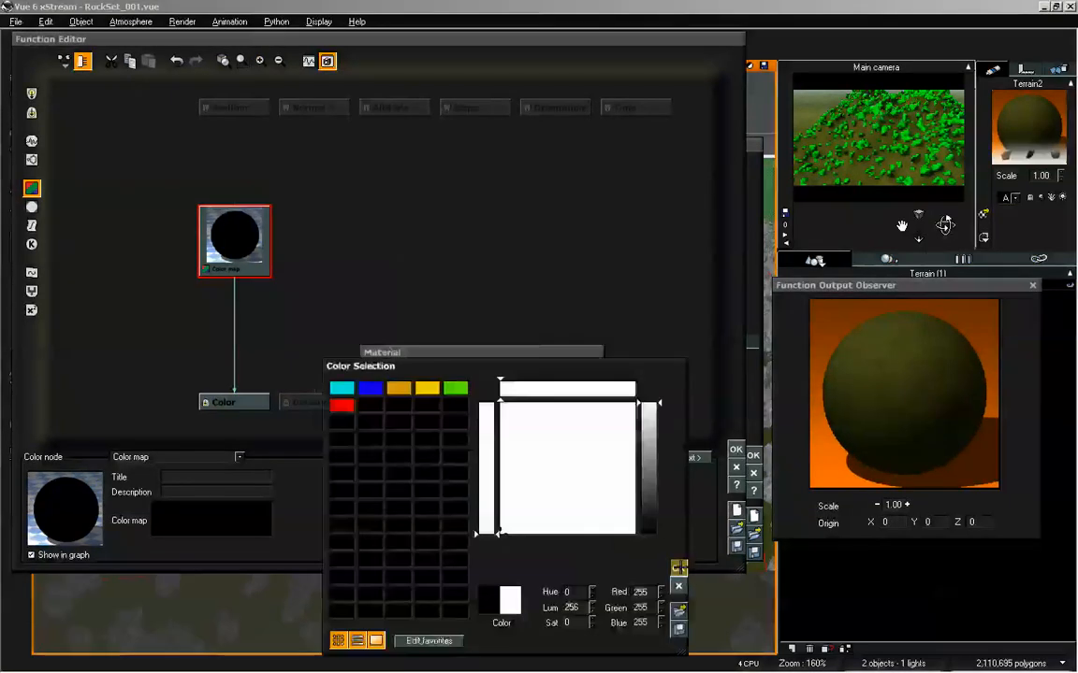
{"action": "left_click", "coordinate": [679, 568]}
{"action": "left_click", "coordinate": [592, 456]}
{"action": "left_click", "coordinate": [736, 449]}
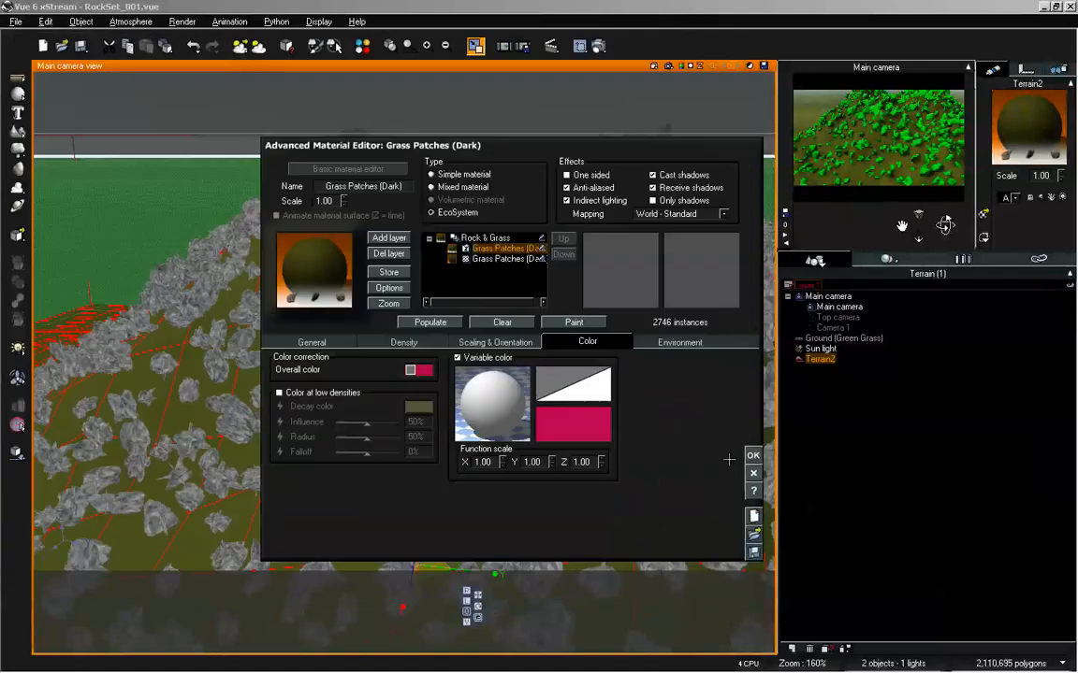
- Set the variable color's color map to pure red (RGB 195, 0, 0) and repopulate the rocks
{"action": "right_click", "coordinate": [561, 428]}
{"action": "left_click", "coordinate": [578, 437]}
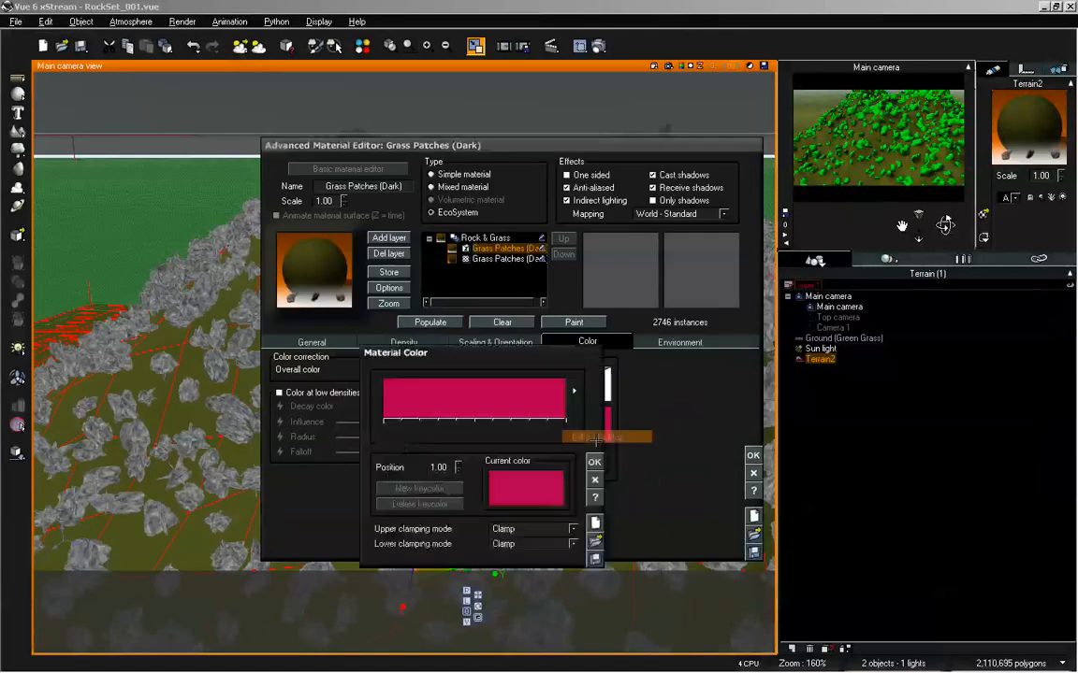
{"action": "left_click", "coordinate": [550, 497]}
{"action": "left_click", "coordinate": [642, 422]}
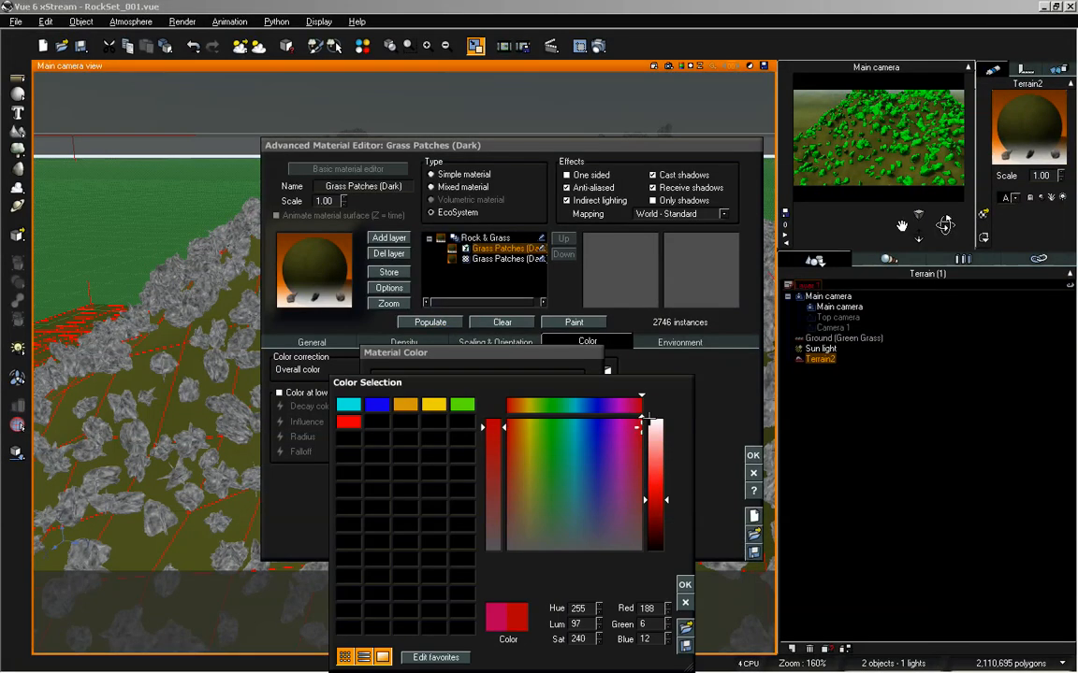
{"action": "left_click", "coordinate": [685, 584]}
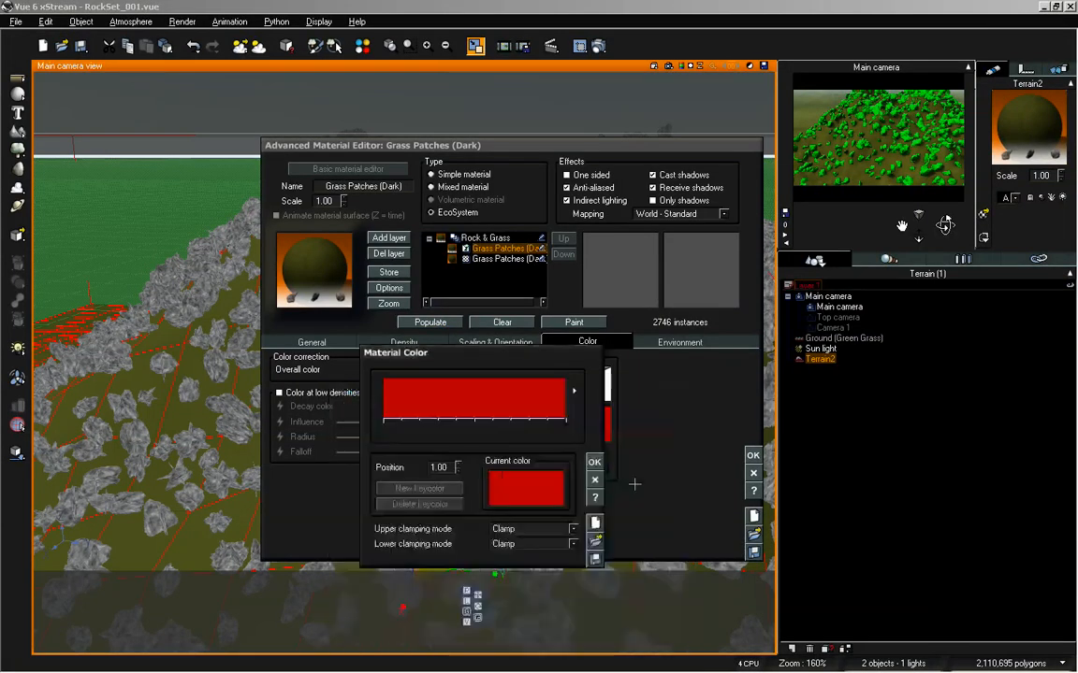
{"action": "left_click", "coordinate": [595, 461]}
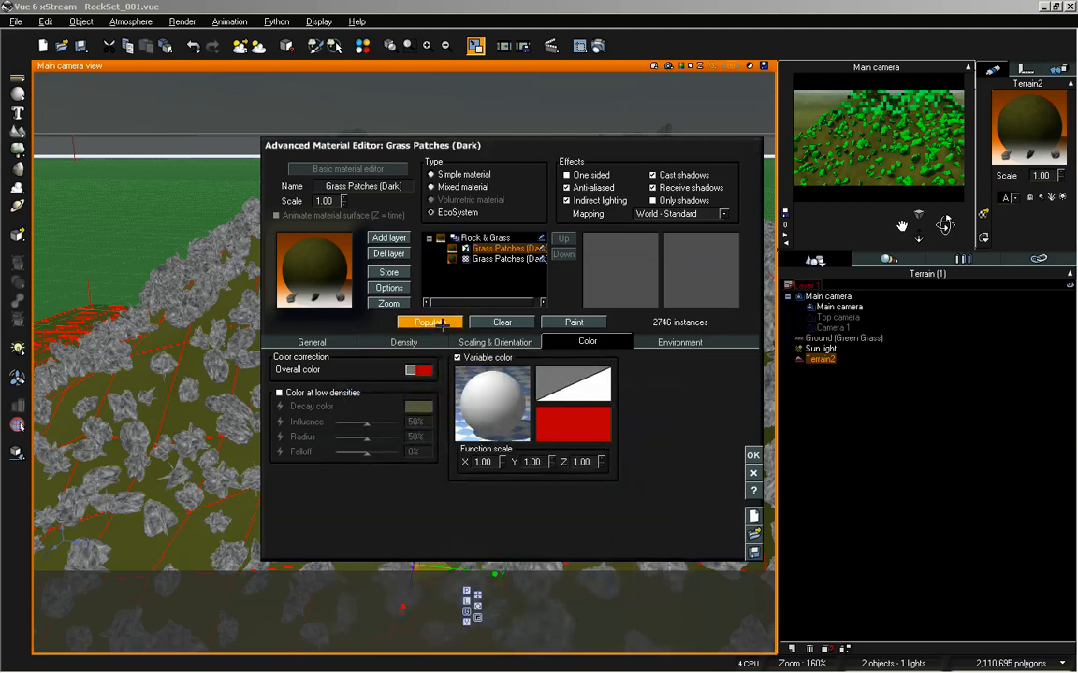
- Set the variable color's color map to olive (RGB 139, 145, 49) and repopulate the rocks
{"action": "right_click", "coordinate": [562, 422]}
{"action": "left_click", "coordinate": [594, 430]}
{"action": "left_click", "coordinate": [543, 488]}
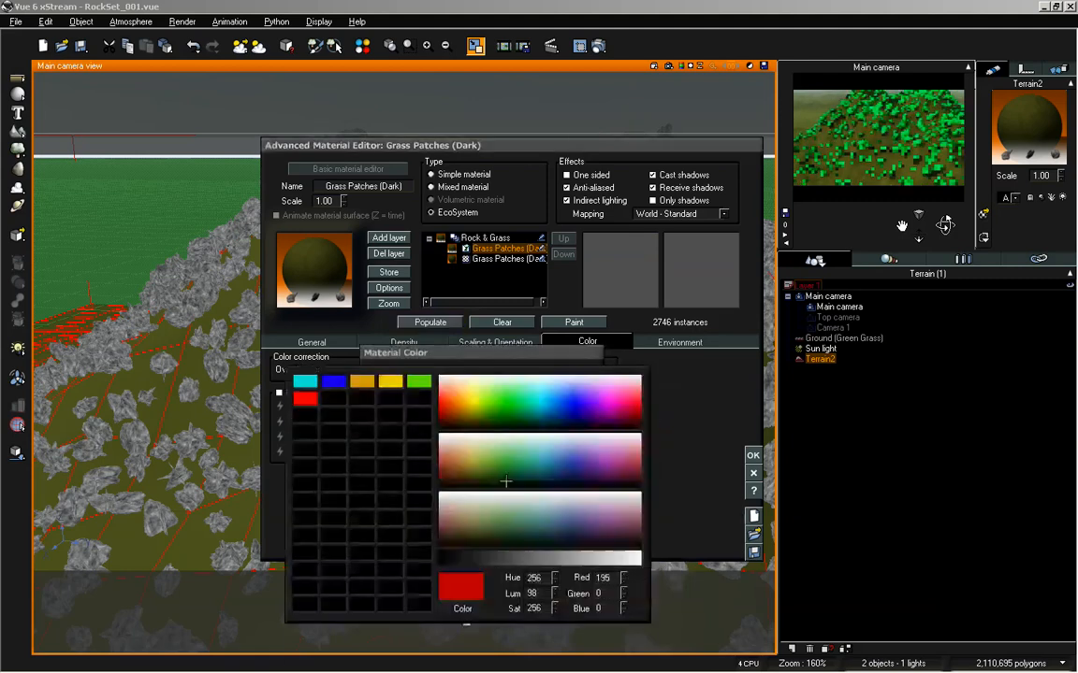
{"action": "left_click", "coordinate": [486, 477]}
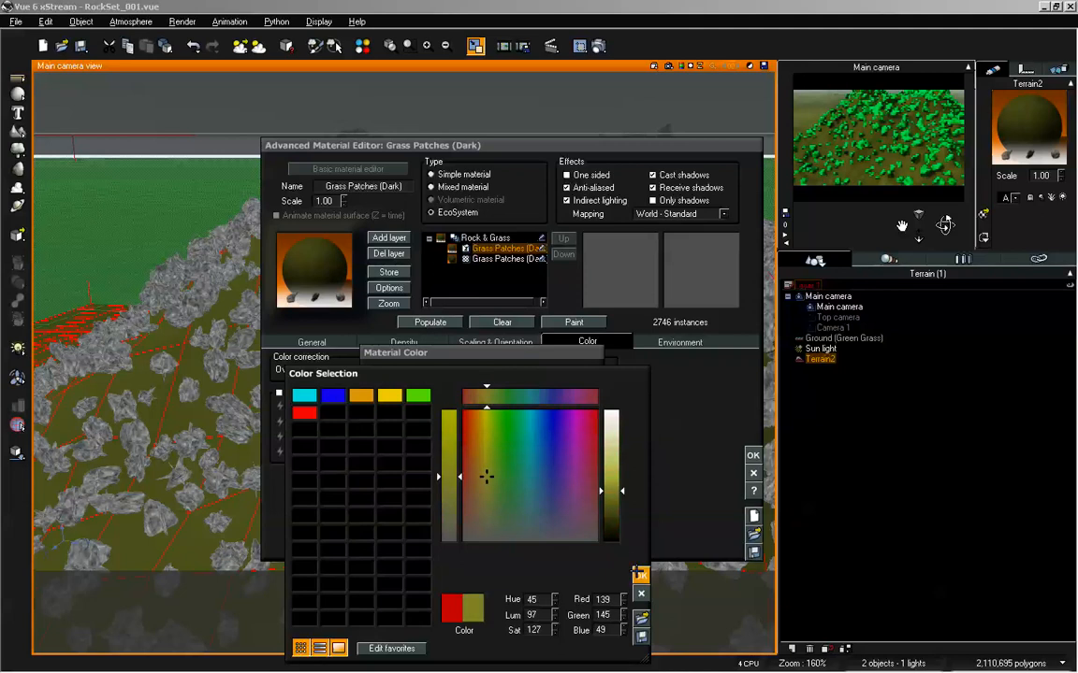
{"action": "left_click", "coordinate": [639, 573]}
{"action": "left_click", "coordinate": [591, 460]}
{"action": "left_click", "coordinate": [457, 322]}
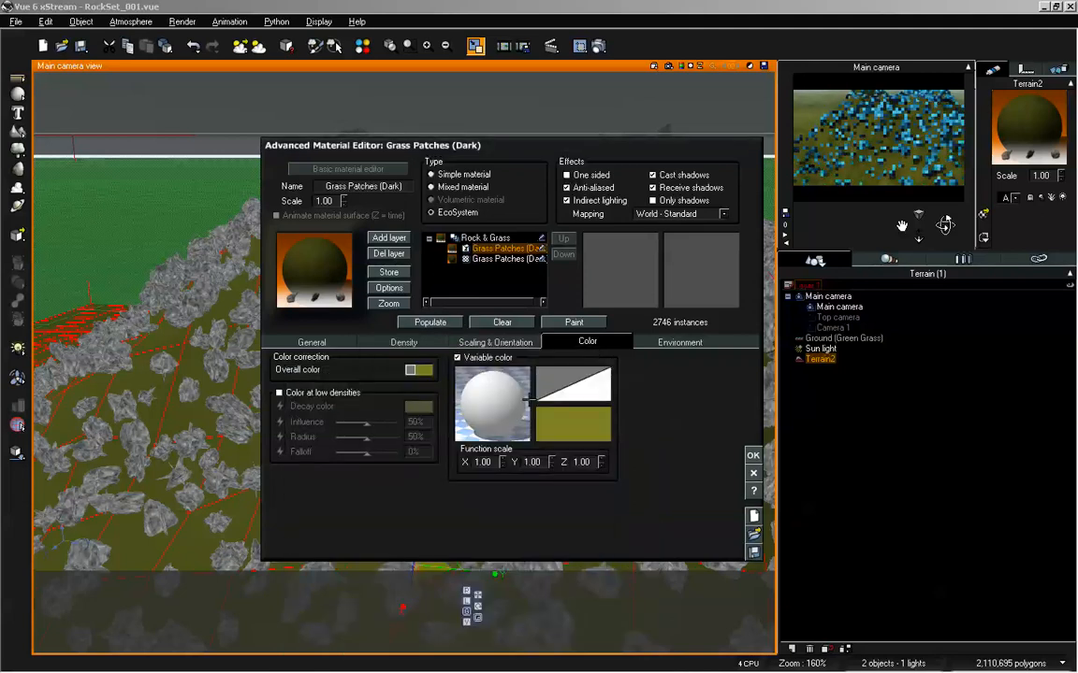
- Reset the overall color correction to its default and repopulate the rocks
{"action": "right_click", "coordinate": [427, 370]}
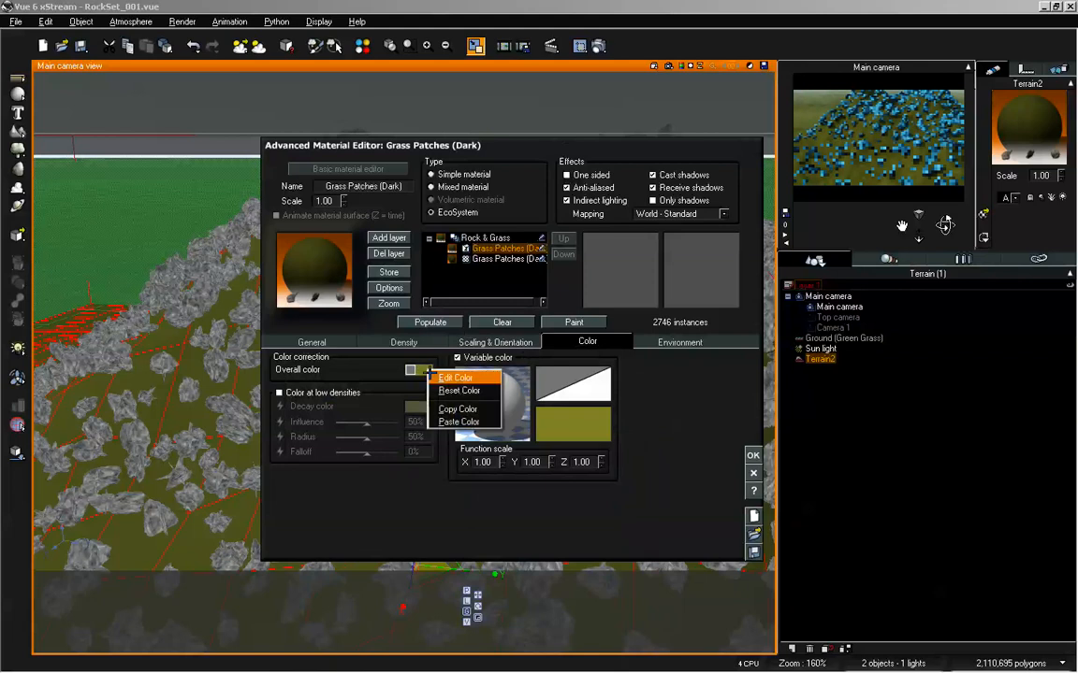
{"action": "left_click", "coordinate": [458, 390]}
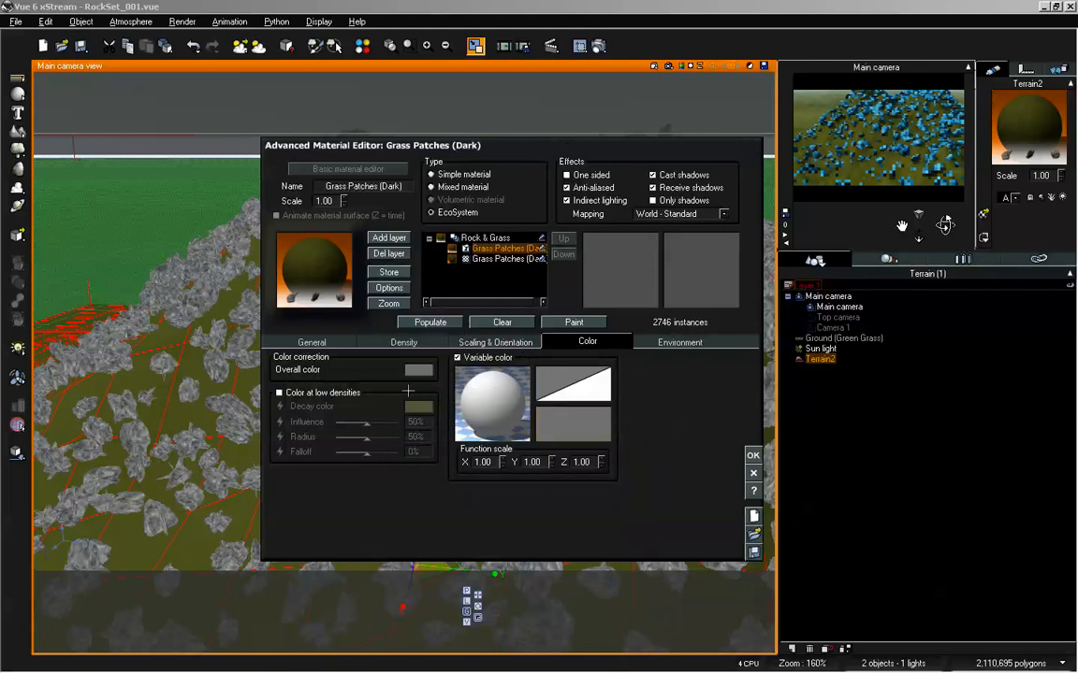
{"action": "left_click", "coordinate": [436, 322]}
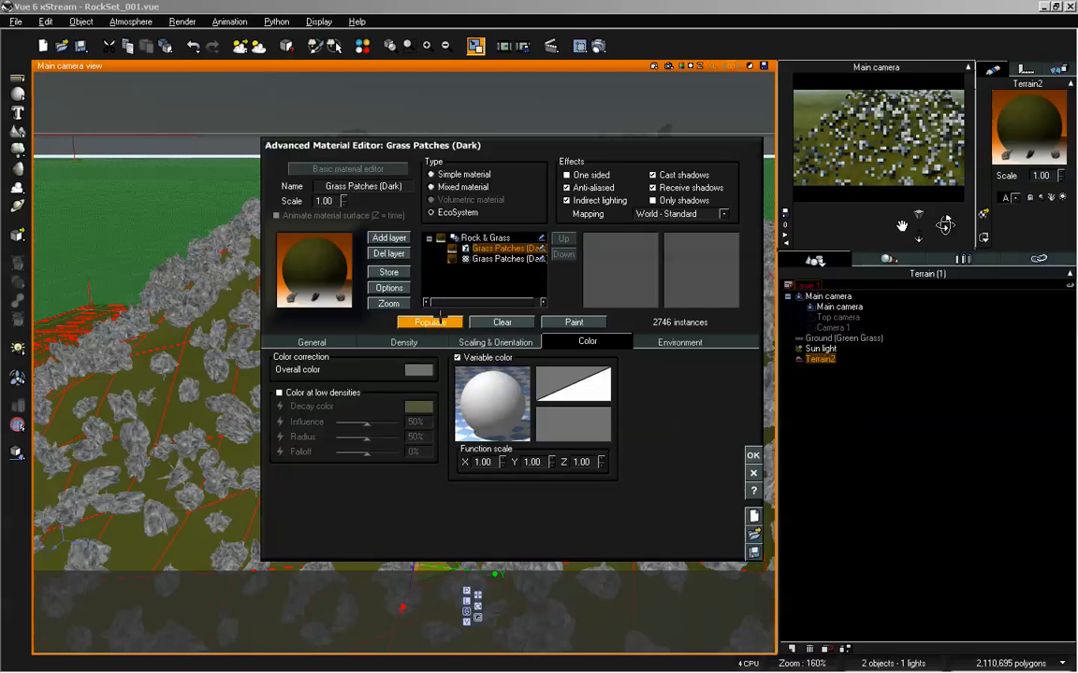
- Set the color map node in the variable color function to green, accept the function, and repopulate the rocks
{"action": "right_click", "coordinate": [462, 410]}
{"action": "left_click", "coordinate": [488, 415]}
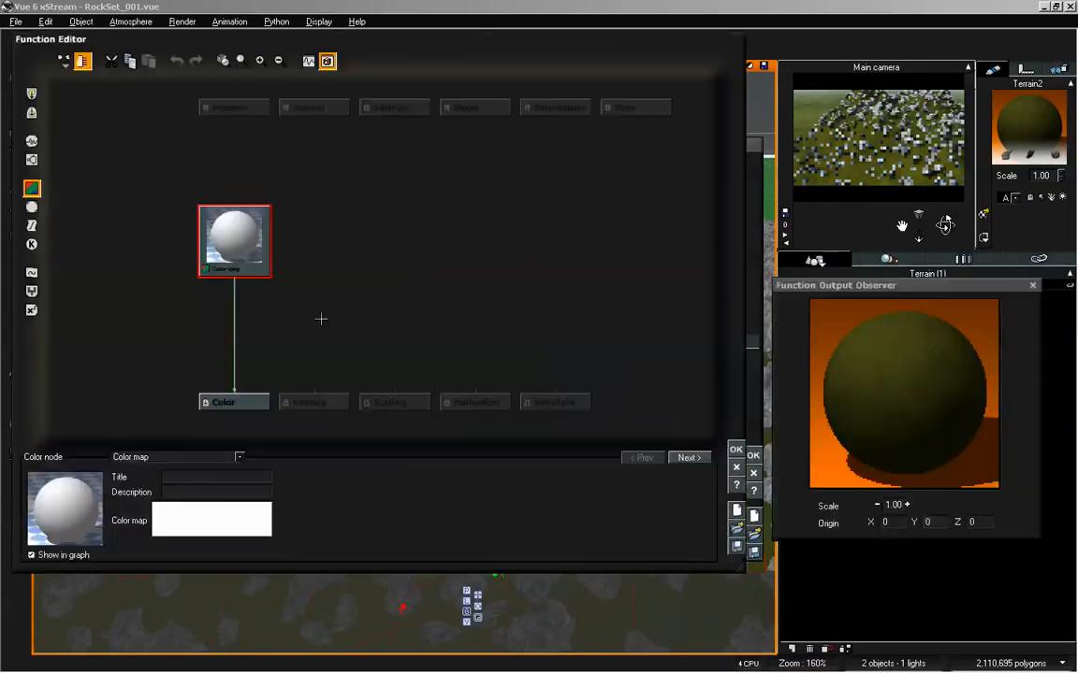
{"action": "right_click", "coordinate": [226, 520]}
{"action": "left_click", "coordinate": [240, 527]}
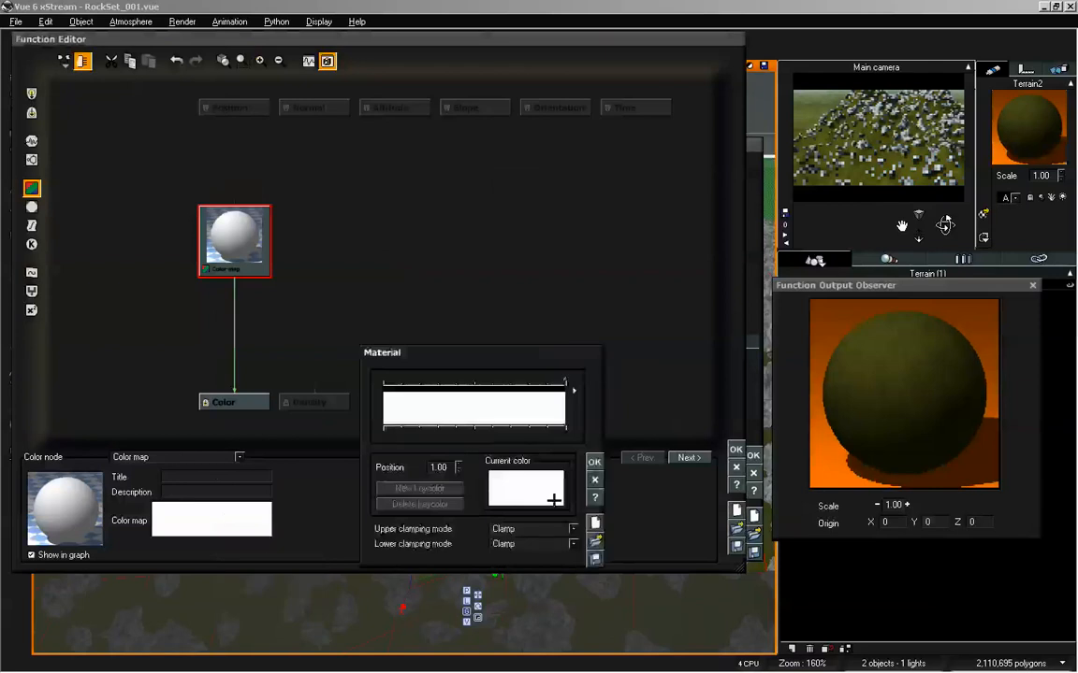
{"action": "left_click", "coordinate": [553, 498]}
{"action": "left_click", "coordinate": [559, 480]}
{"action": "left_click", "coordinate": [659, 498]}
{"action": "left_click", "coordinate": [688, 584]}
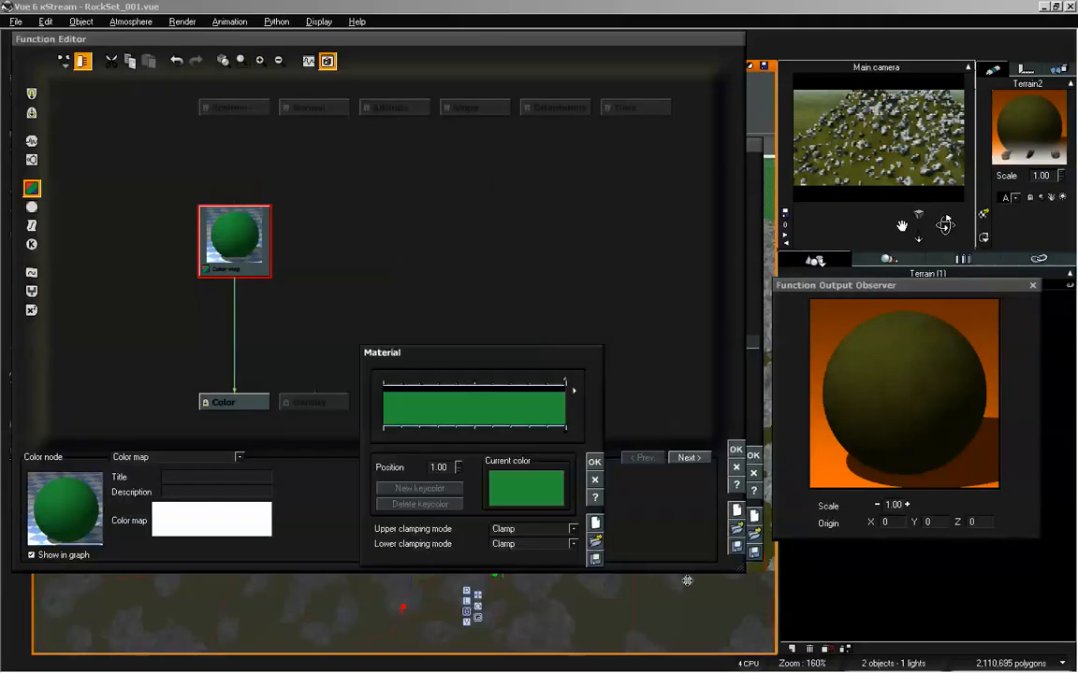
{"action": "left_click", "coordinate": [594, 461]}
{"action": "left_click", "coordinate": [736, 449]}
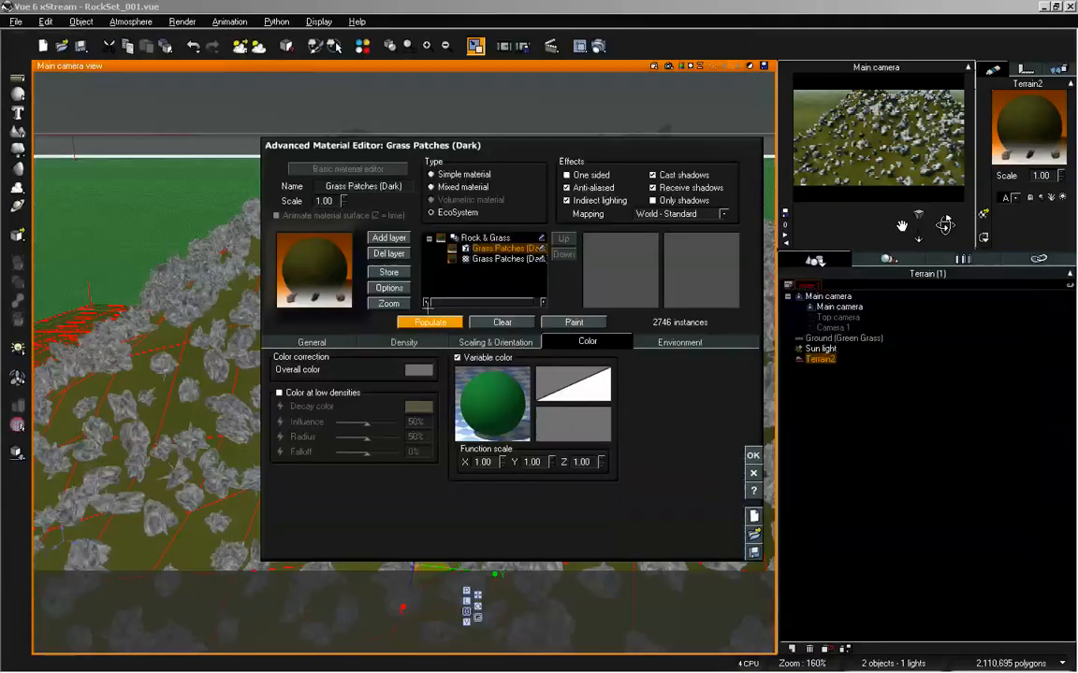
{"action": "left_click", "coordinate": [429, 322]}
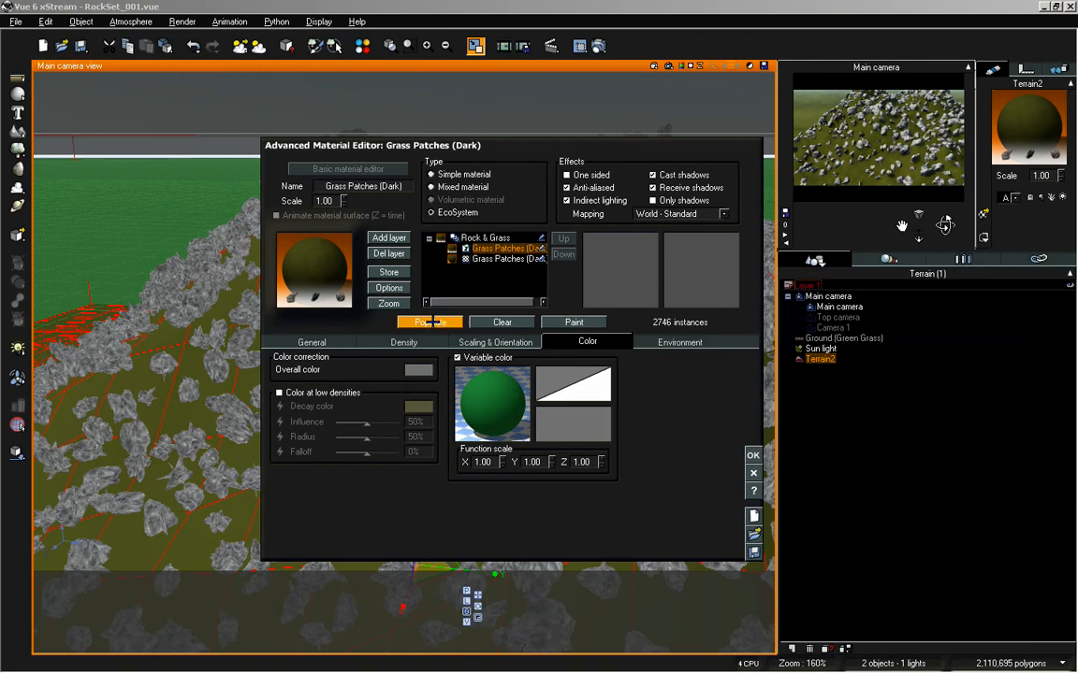
- Set the variable color's color map to dark green and repopulate the rocks
{"action": "right_click", "coordinate": [573, 421]}
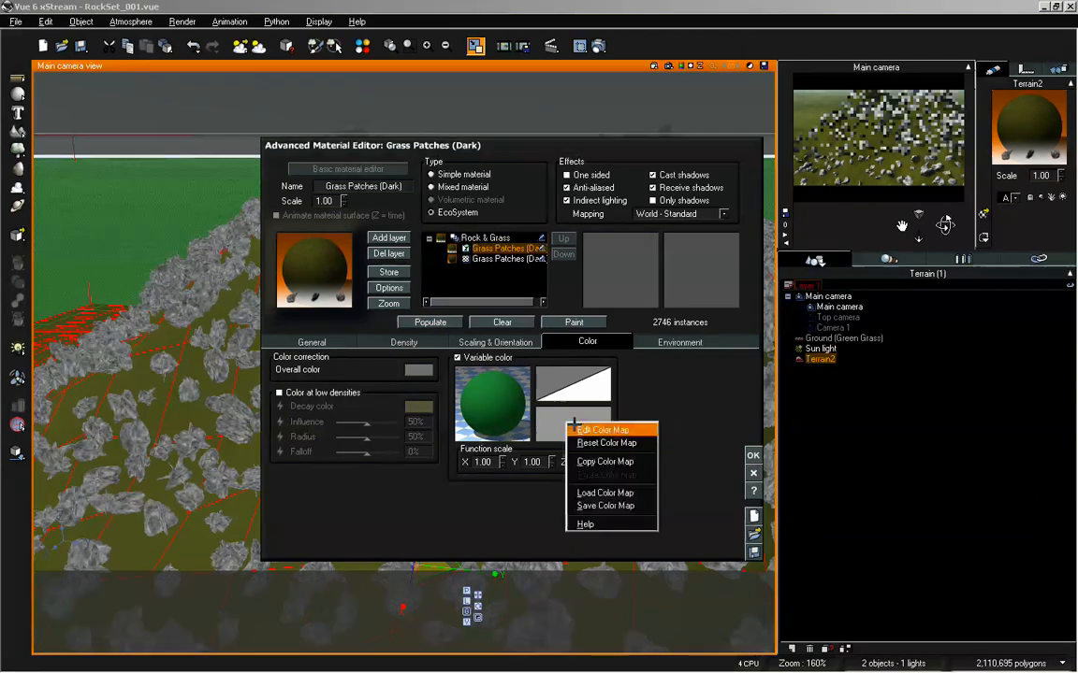
{"action": "left_click", "coordinate": [578, 430]}
{"action": "double_click", "coordinate": [529, 485]}
{"action": "left_click", "coordinate": [529, 475]}
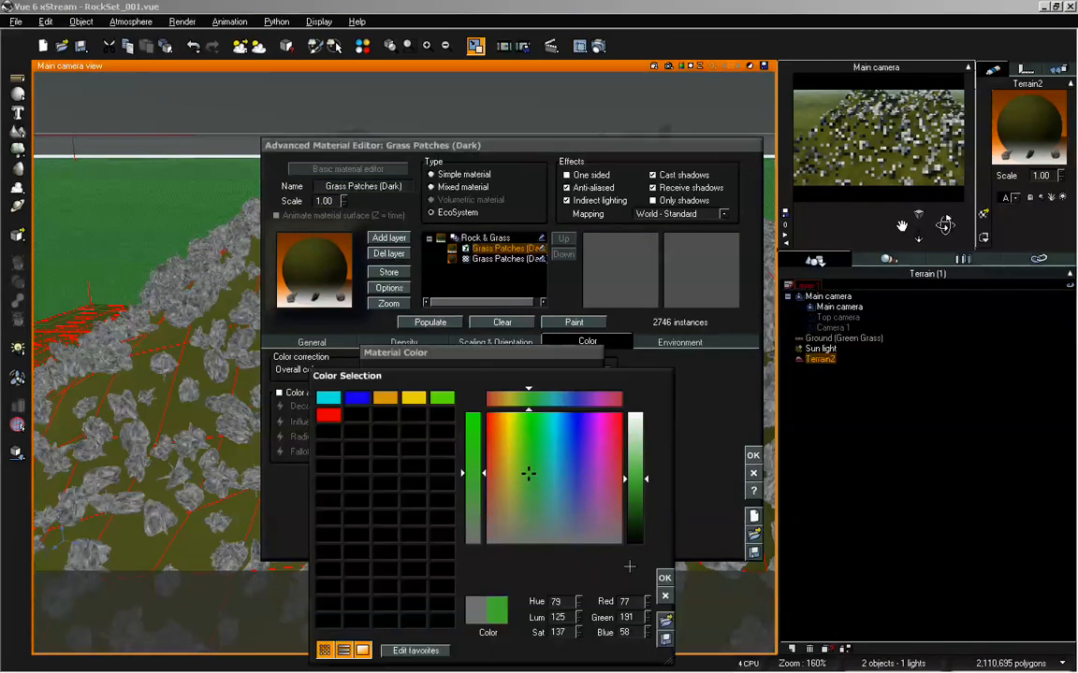
{"action": "left_click", "coordinate": [633, 498]}
{"action": "left_click", "coordinate": [665, 578]}
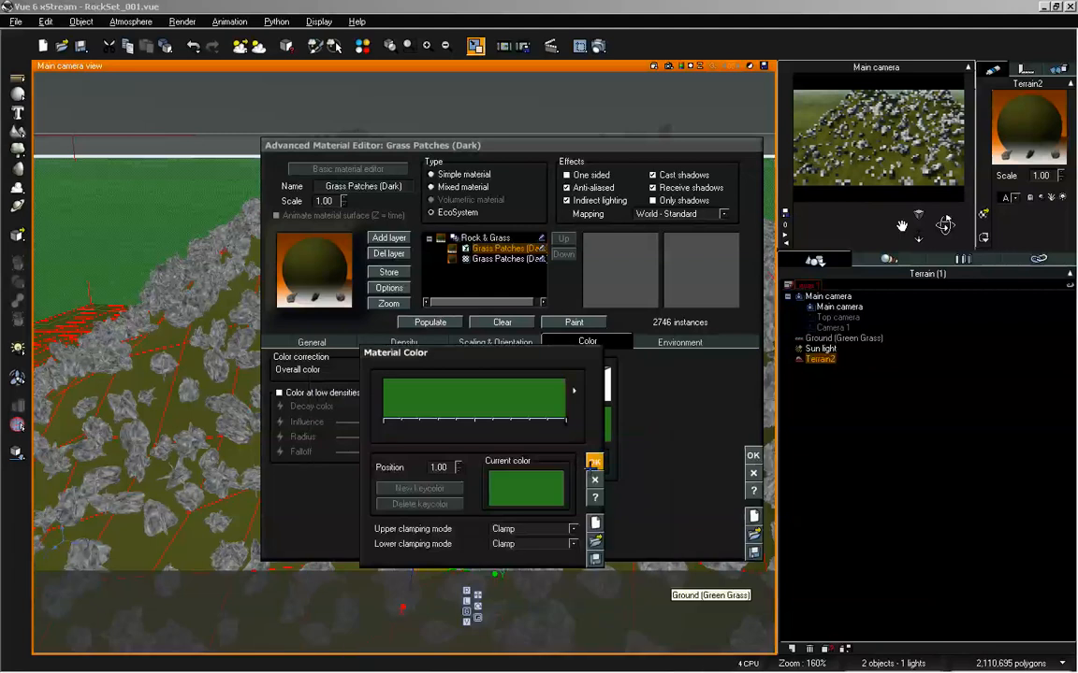
{"action": "left_click", "coordinate": [593, 461]}
{"action": "left_click", "coordinate": [451, 322]}
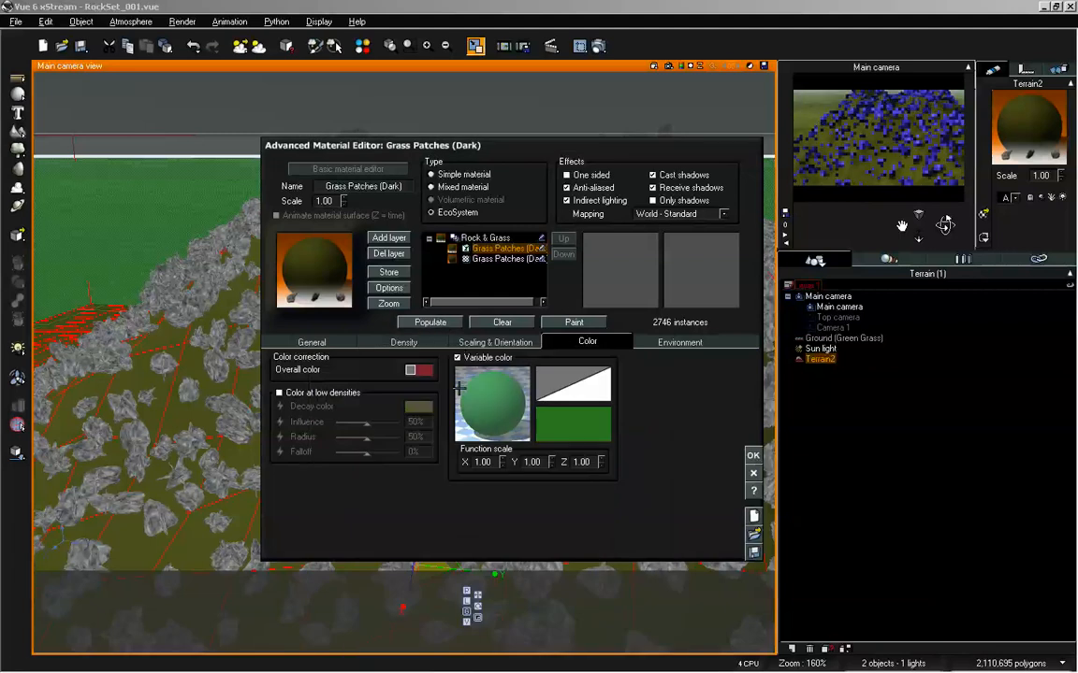
- Set the overall color correction to green and the variable color's color map to blue, and repopulate the rocks
{"action": "right_click", "coordinate": [434, 373]}
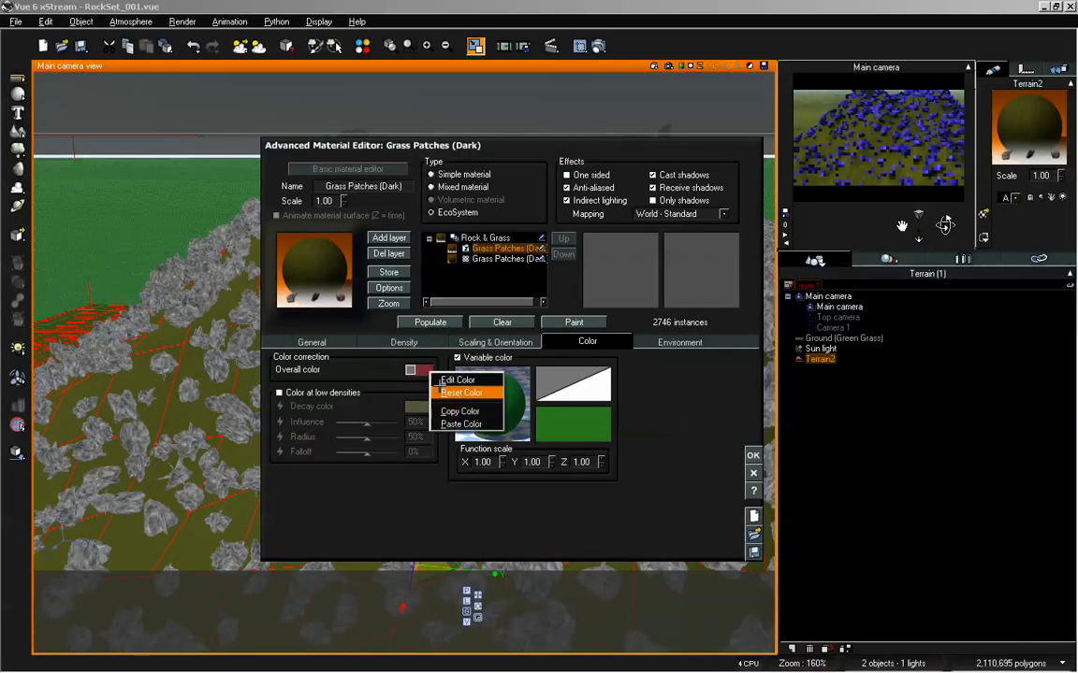
{"action": "left_click", "coordinate": [447, 380]}
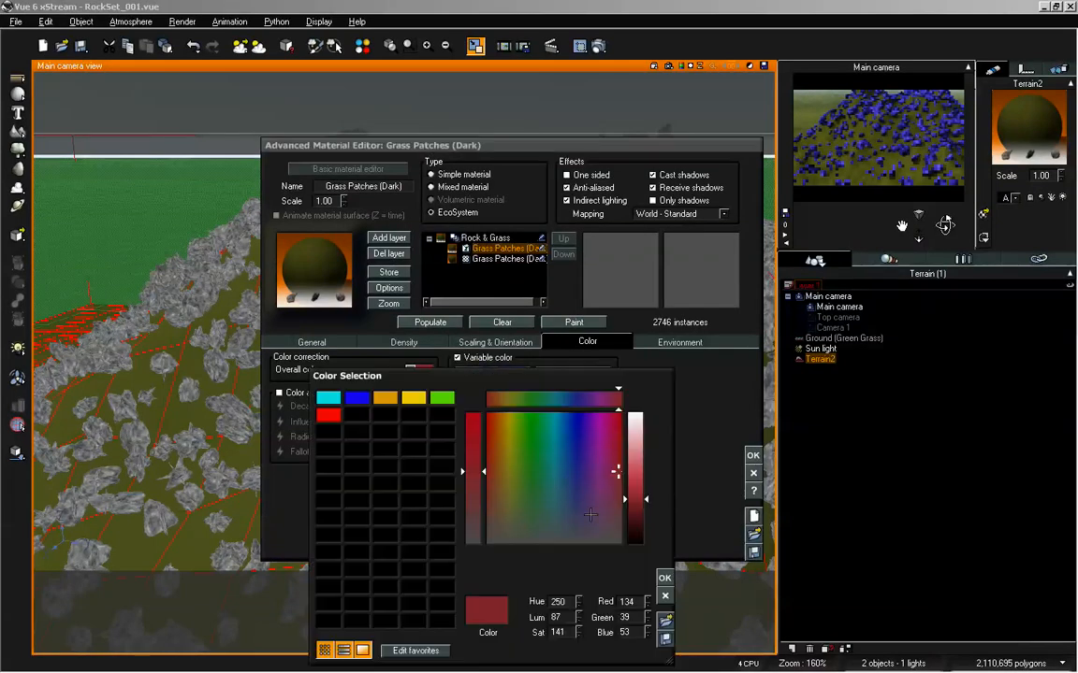
{"action": "left_click", "coordinate": [520, 497]}
{"action": "left_click", "coordinate": [664, 579]}
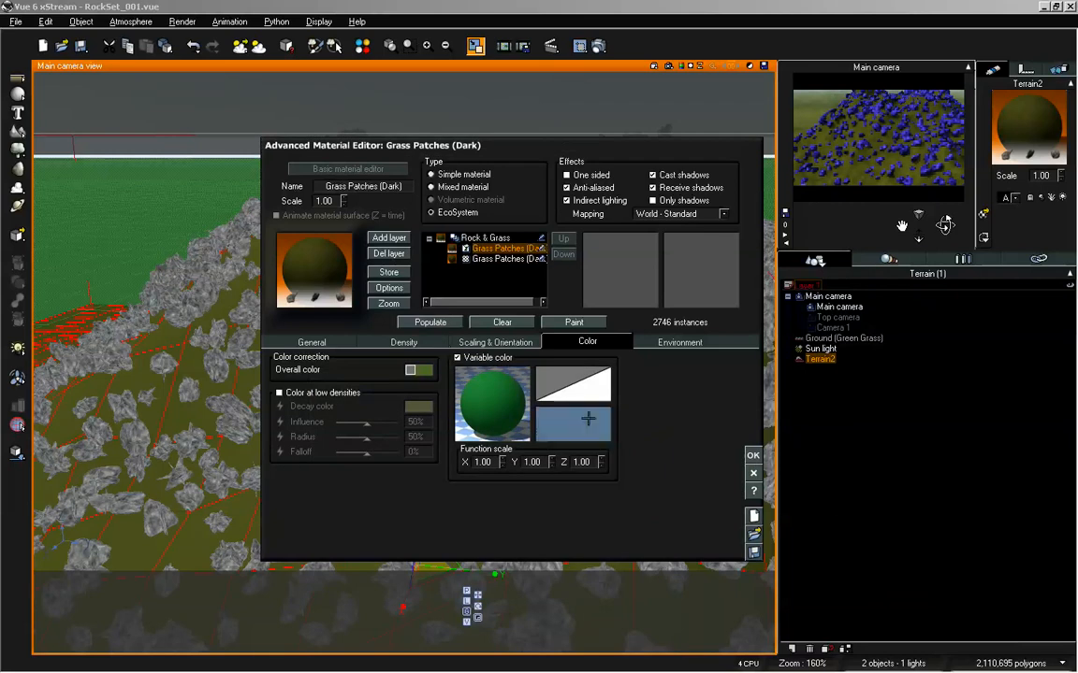
{"action": "left_click", "coordinate": [438, 323]}
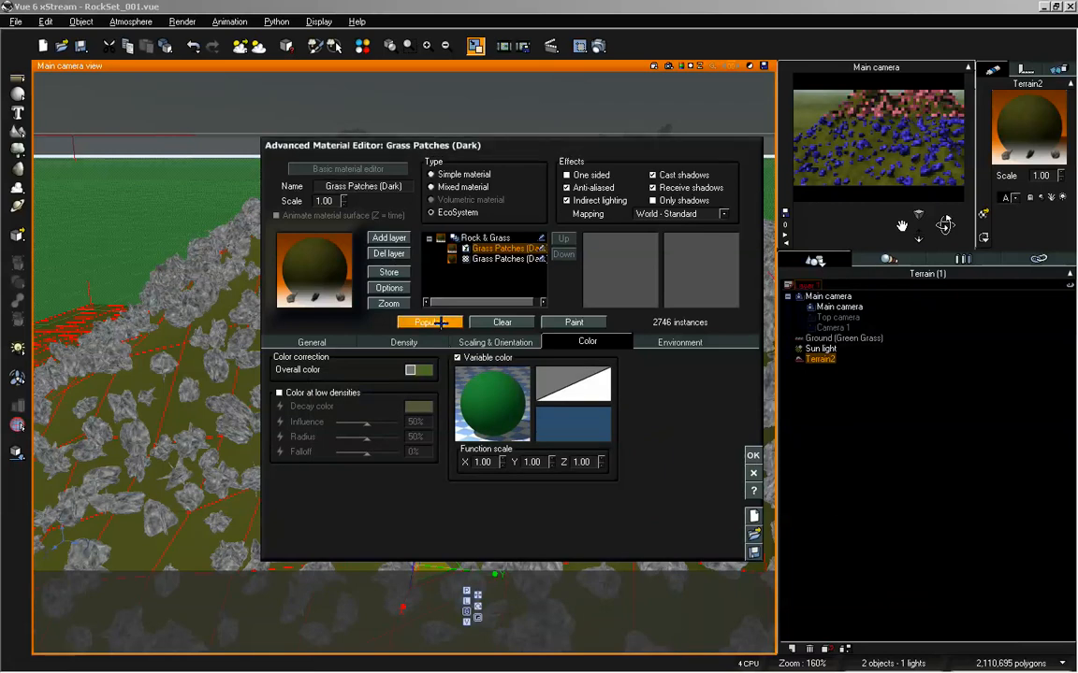
- Set the variable color's color map to olive and the overall color correction to purple, and repopulate the rocks
{"action": "right_click", "coordinate": [589, 422]}
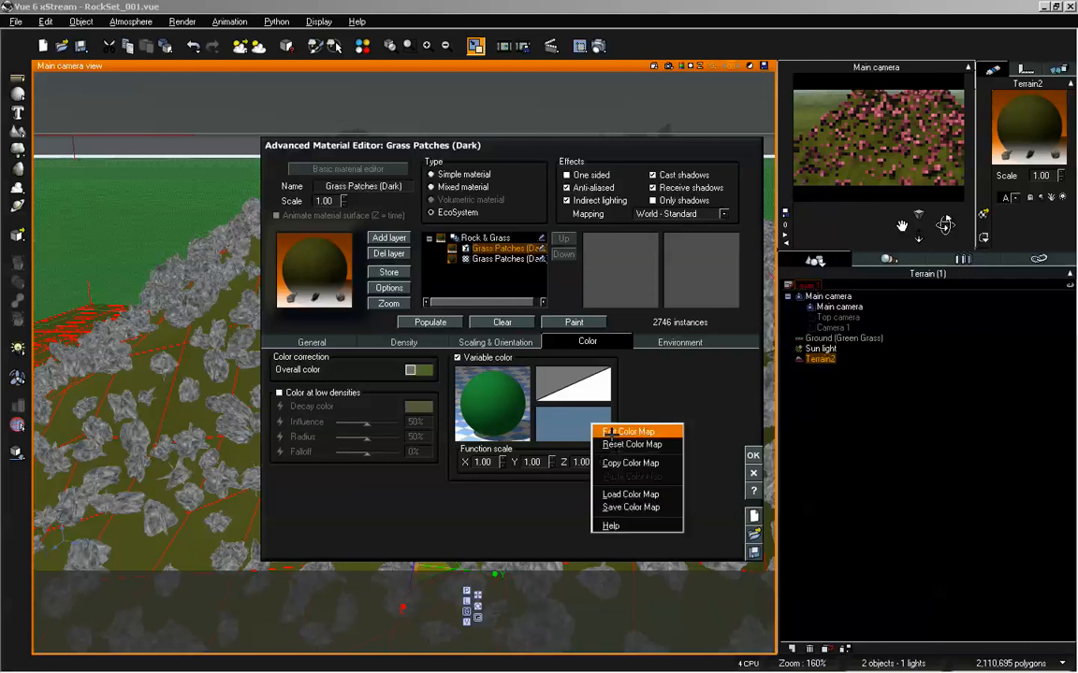
{"action": "left_click", "coordinate": [622, 433]}
{"action": "double_click", "coordinate": [526, 477]}
{"action": "mouse_move", "coordinate": [526, 477]}
{"action": "left_mouse_down"}
{"action": "mouse_move", "coordinate": [555, 483]}
{"action": "mouse_move", "coordinate": [473, 467]}
{"action": "mouse_move", "coordinate": [490, 470]}
{"action": "left_mouse_up"}
{"action": "left_click", "coordinate": [643, 570]}
{"action": "left_click", "coordinate": [594, 461]}
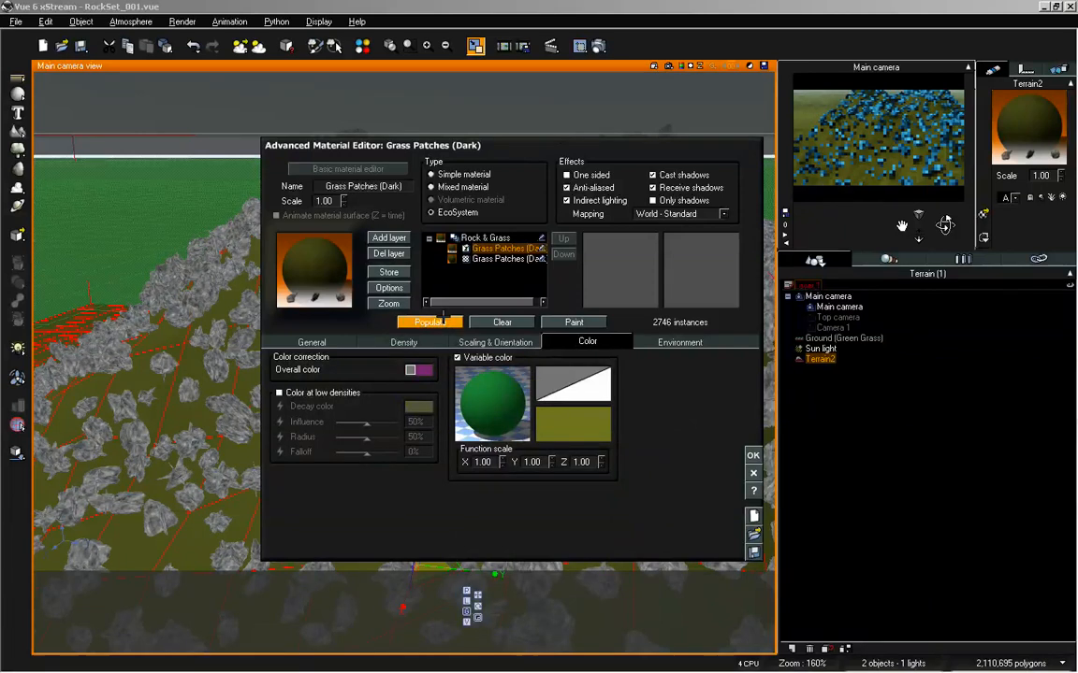
- Disable variable color, reset the overall color correction to its default, and repopulate the rocks
{"action": "left_click", "coordinate": [478, 358]}
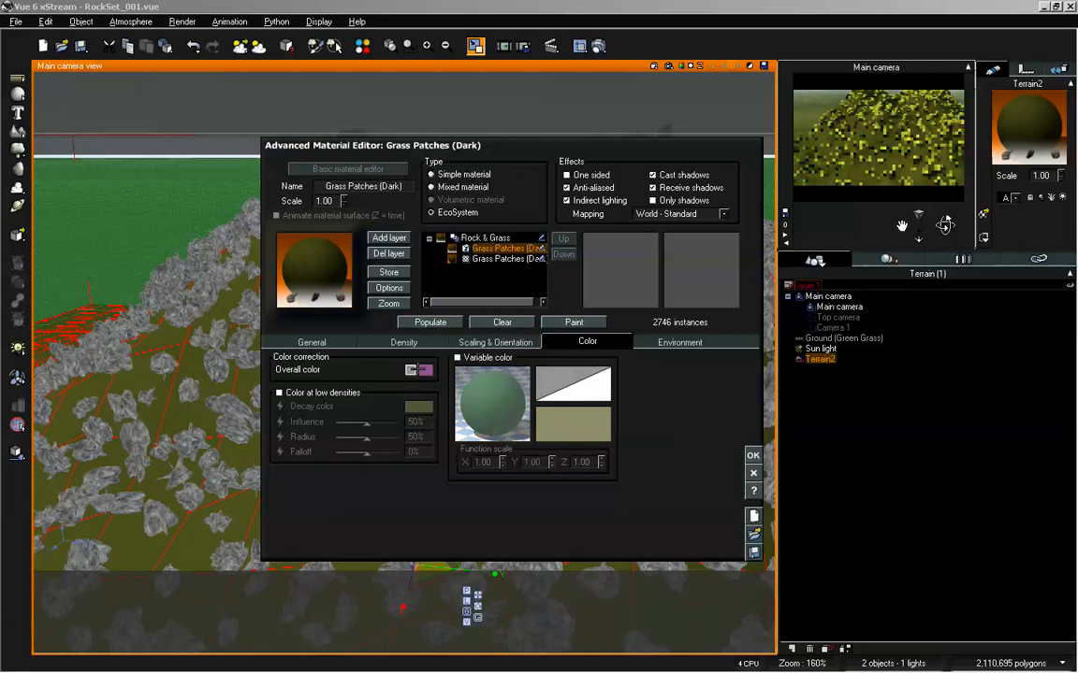
{"action": "right_click", "coordinate": [428, 373]}
{"action": "left_click", "coordinate": [412, 350]}
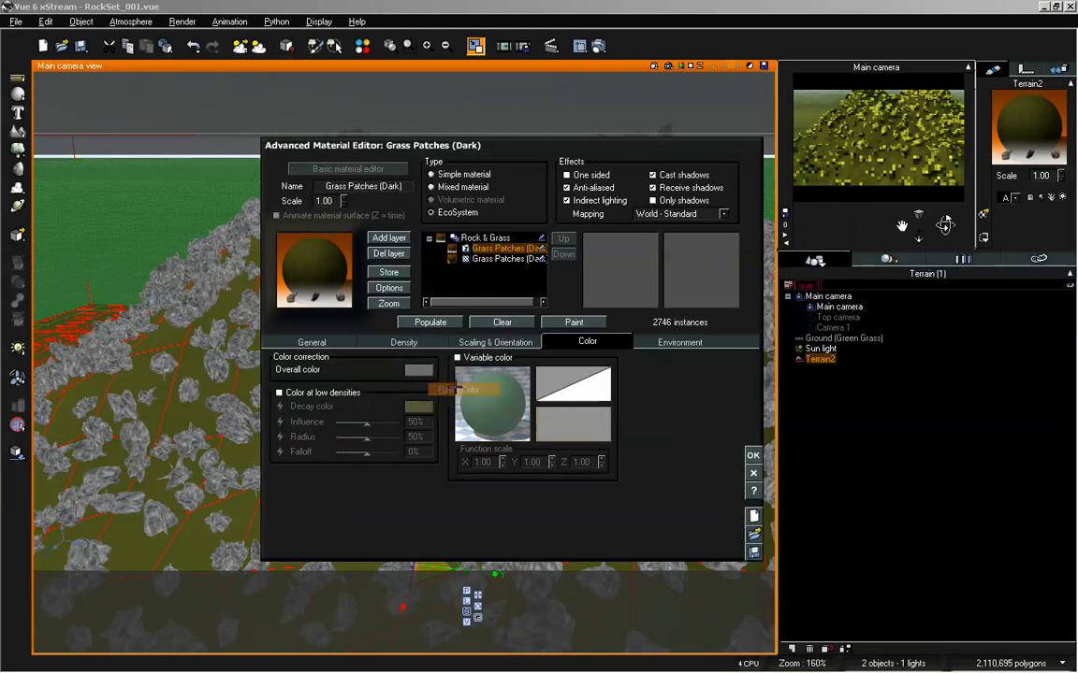
{"action": "left_click", "coordinate": [428, 321]}
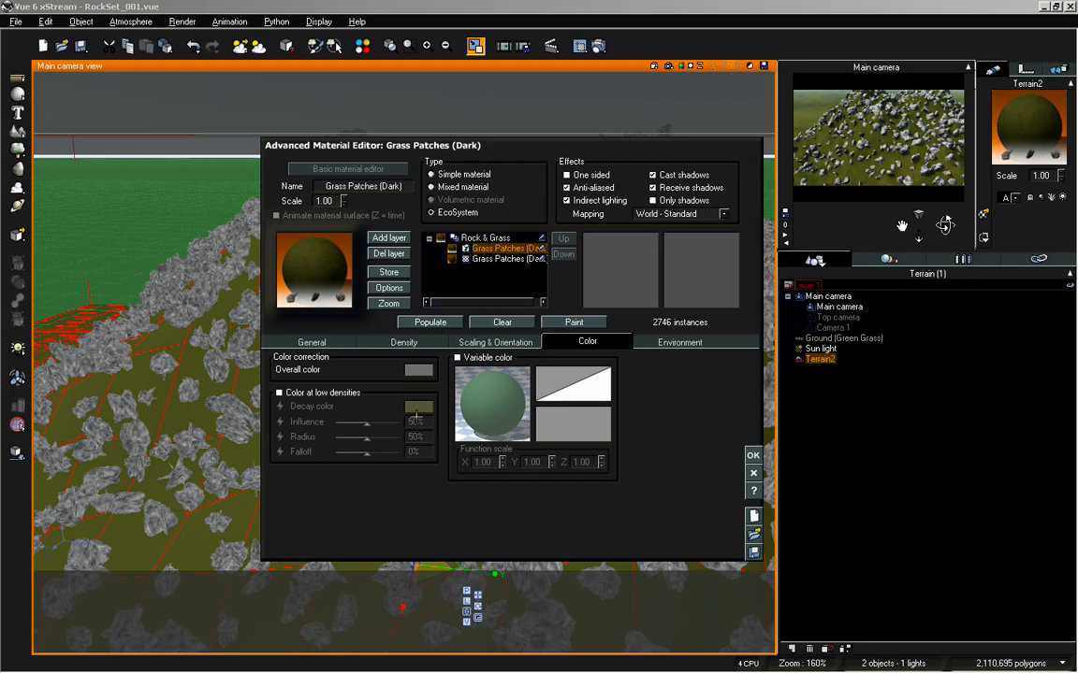
- Set the overall color correction to dark blue with variable color disabled
{"action": "left_click", "coordinate": [415, 370]}
{"action": "left_click", "coordinate": [459, 385]}
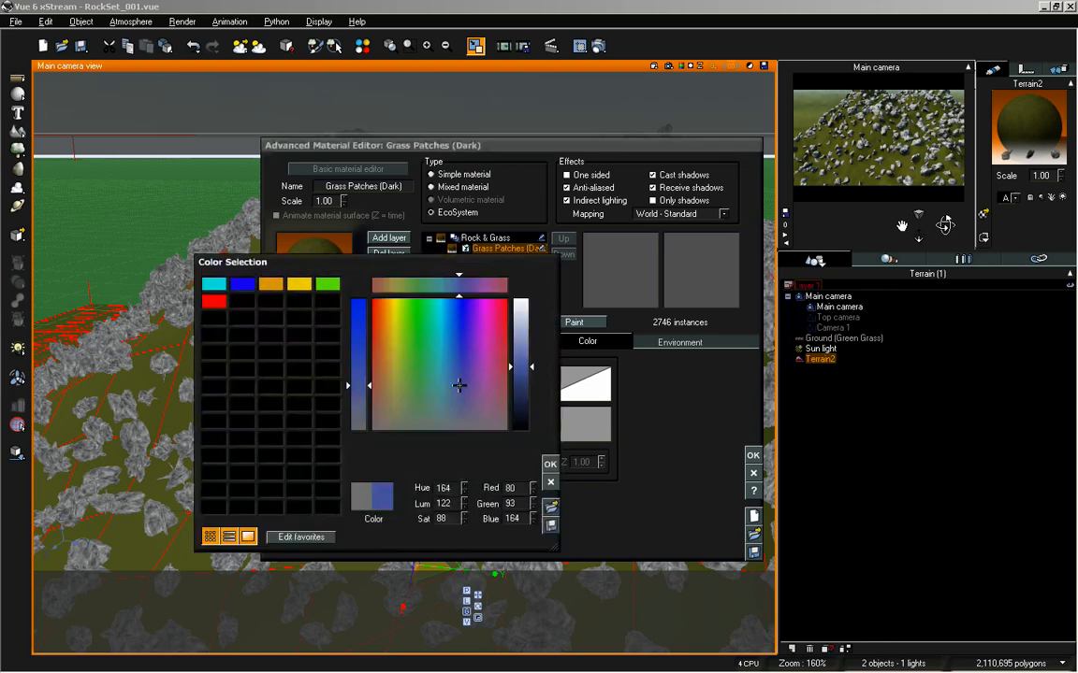
{"action": "left_click", "coordinate": [550, 464]}
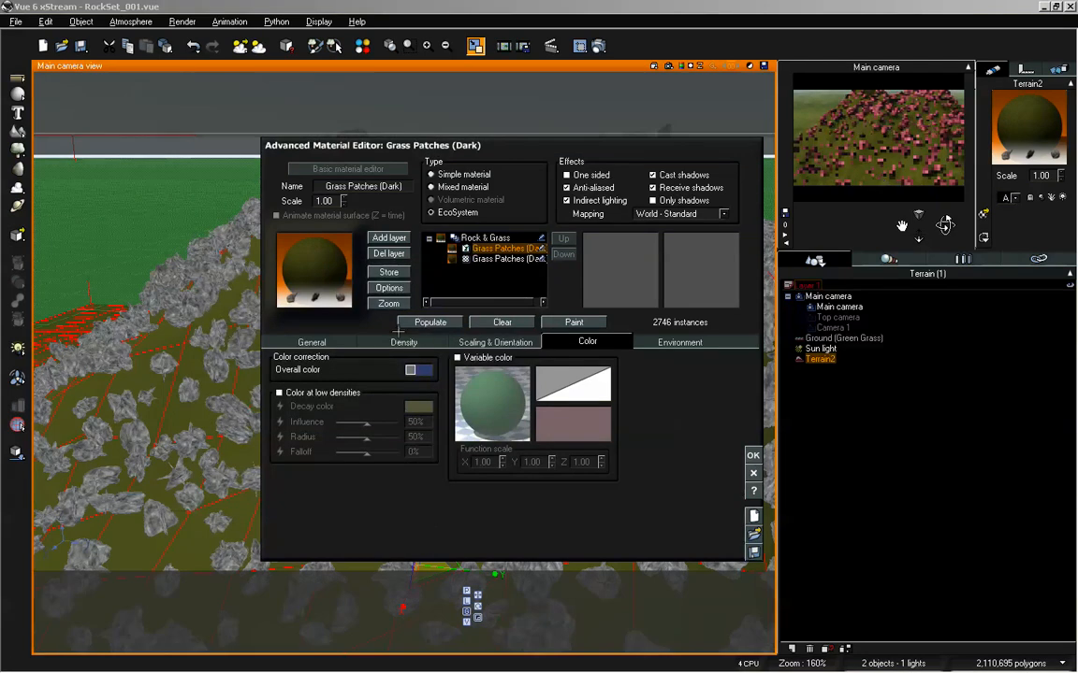
- Set the overall color correction to a grayish brown (RGB 93, 80, 79) and repopulate the rocks
{"action": "right_click", "coordinate": [431, 370]}
{"action": "left_click", "coordinate": [373, 419]}
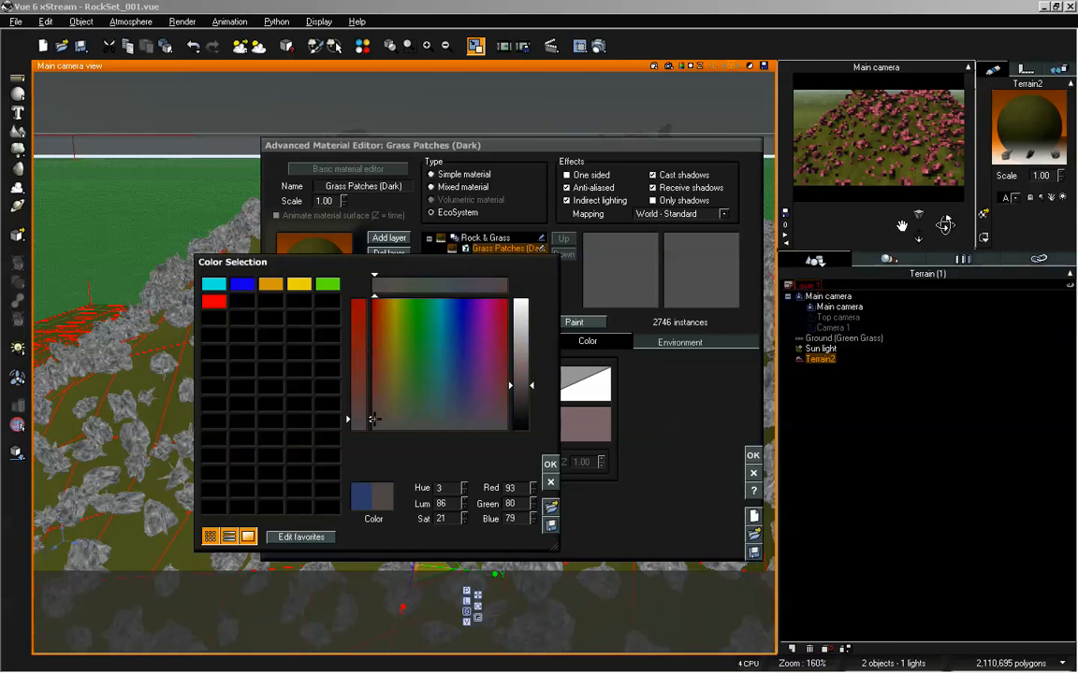
{"action": "left_click", "coordinate": [550, 464]}
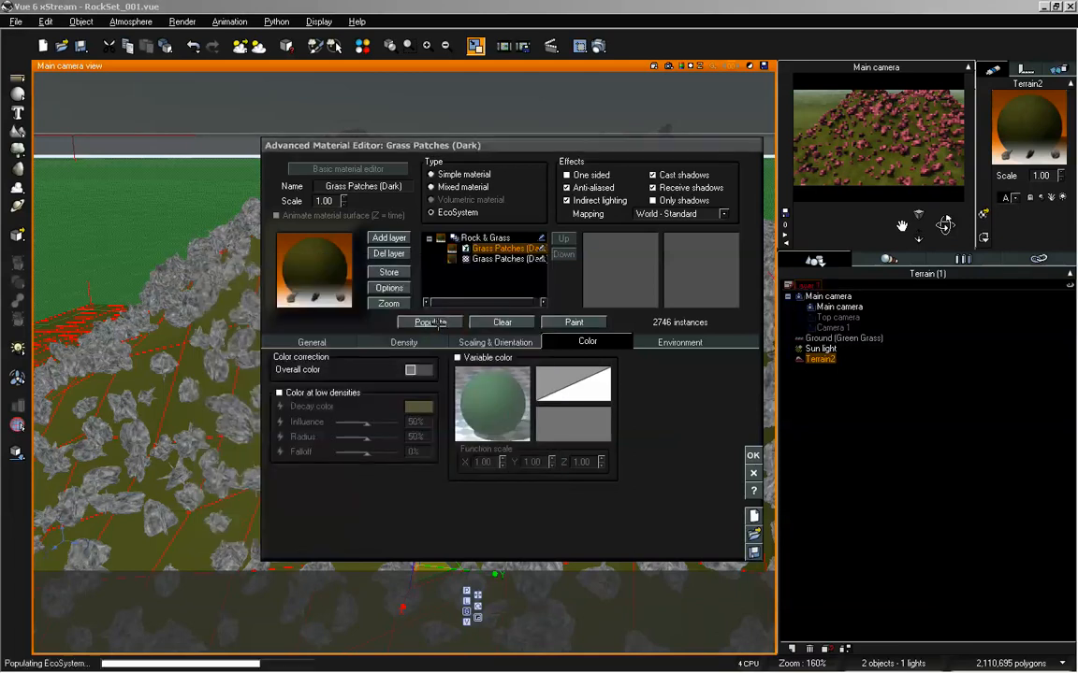
- Reset the overall color correction to its default and repopulate the rocks
{"action": "right_click", "coordinate": [428, 368]}
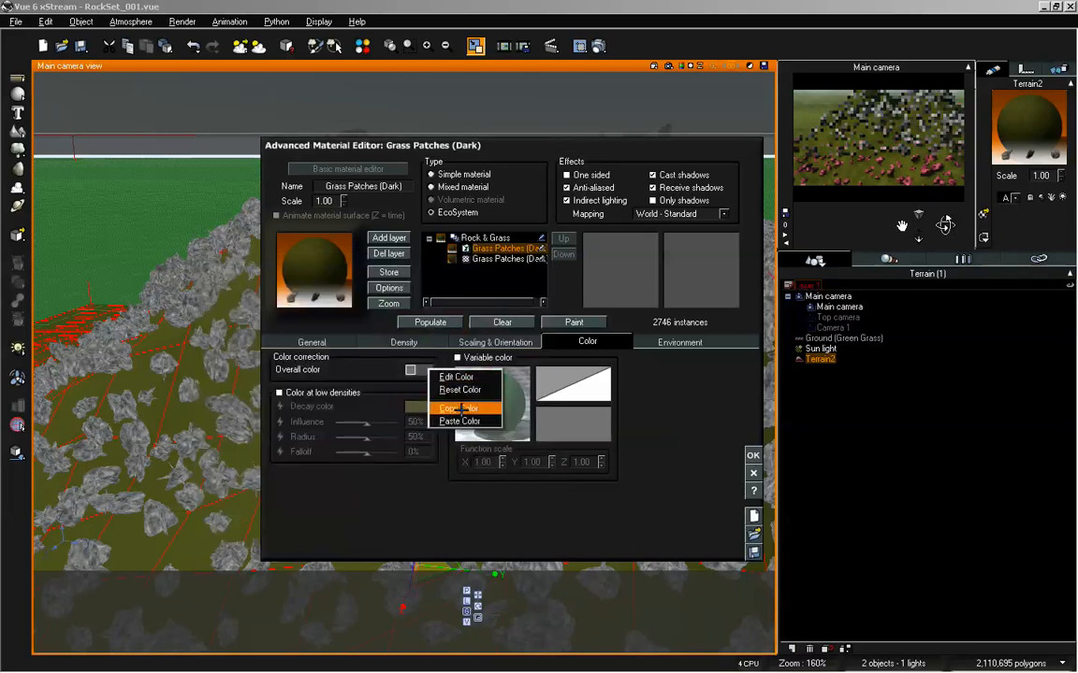
{"action": "left_click", "coordinate": [457, 390]}
{"action": "left_click", "coordinate": [425, 327]}
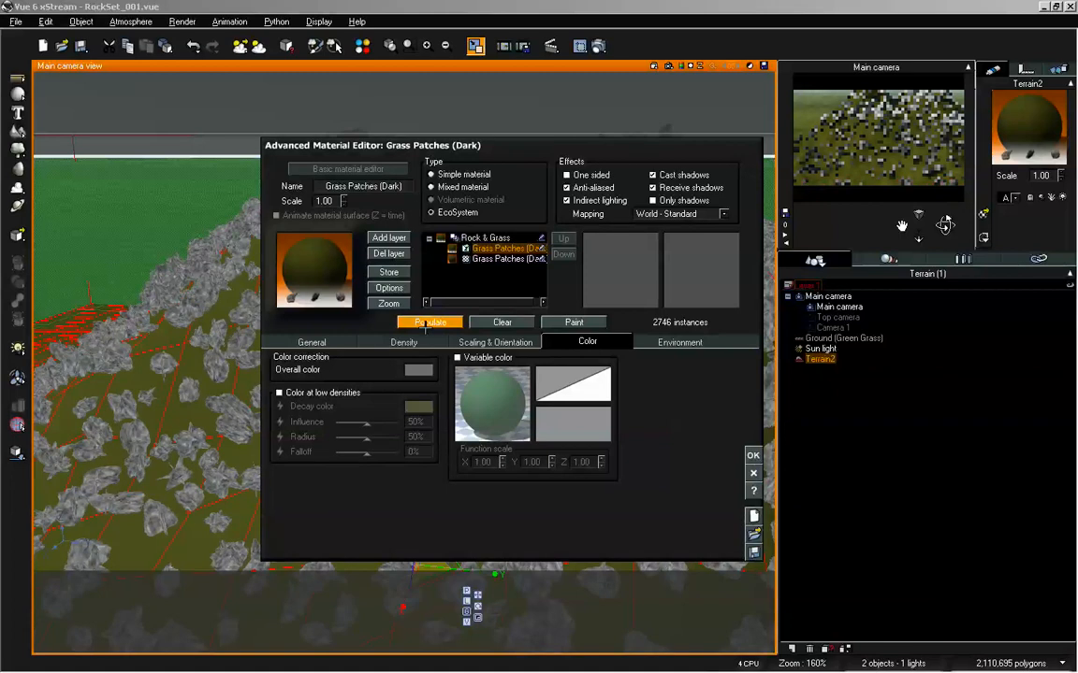
- Enable color at low densities, repopulate the rocks, and move the material editor aside to inspect the terrain
{"action": "left_click", "coordinate": [279, 393]}
{"action": "left_click", "coordinate": [425, 323]}
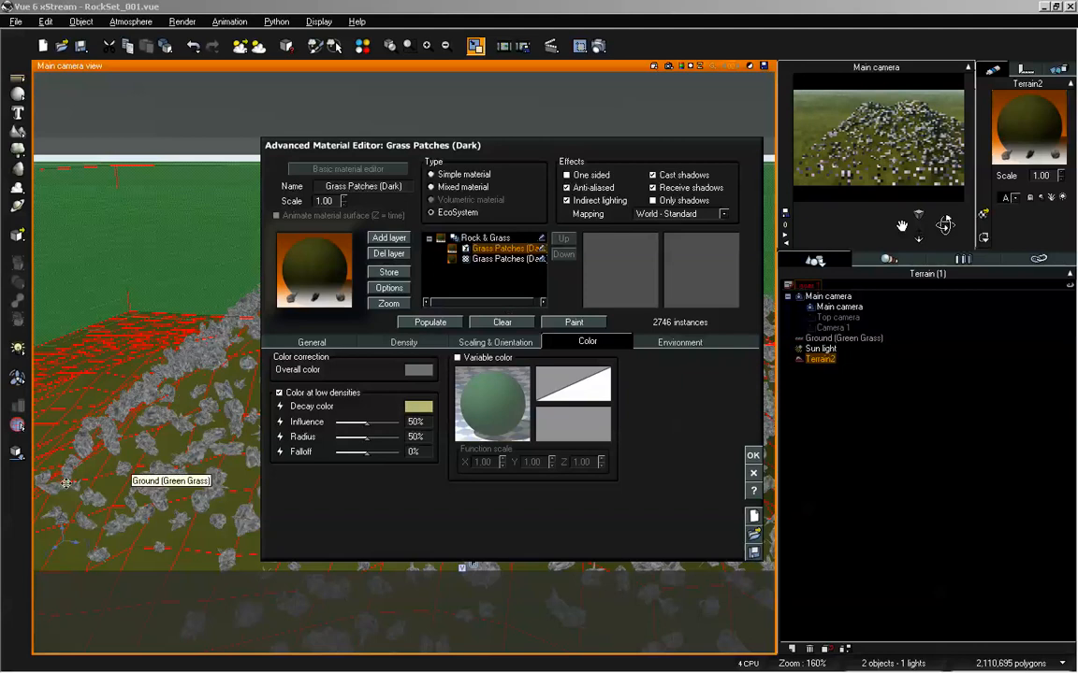
{"action": "left_click_drag", "start_coordinate": [559, 145], "coordinate": [832, 57]}
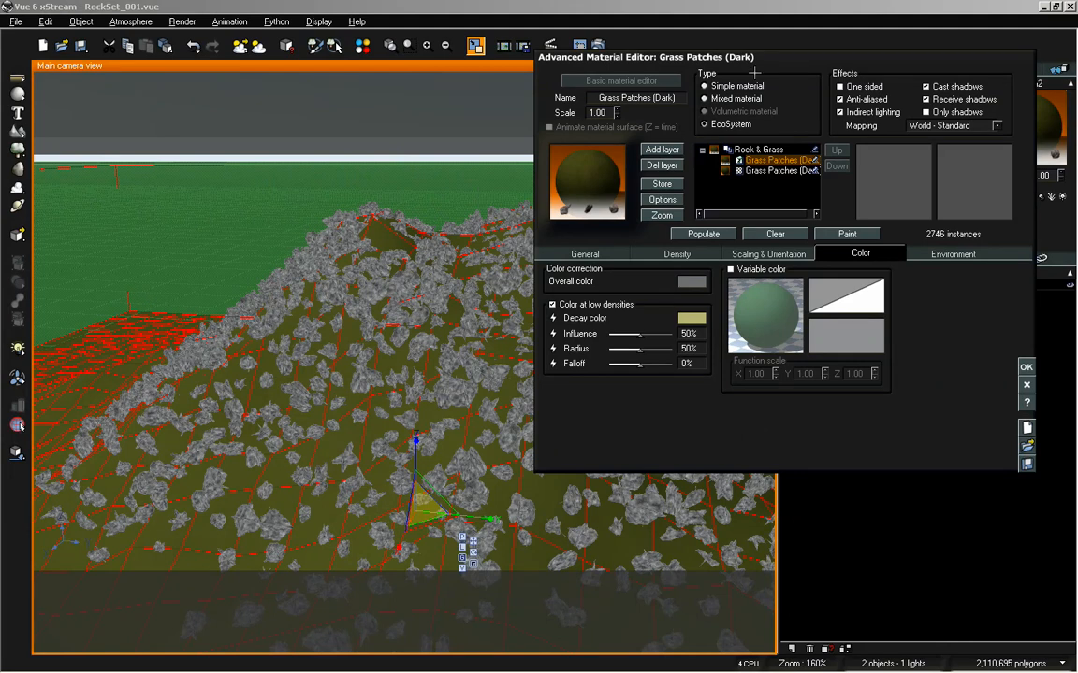
{"action": "left_click_drag", "start_coordinate": [761, 57], "coordinate": [448, 133]}
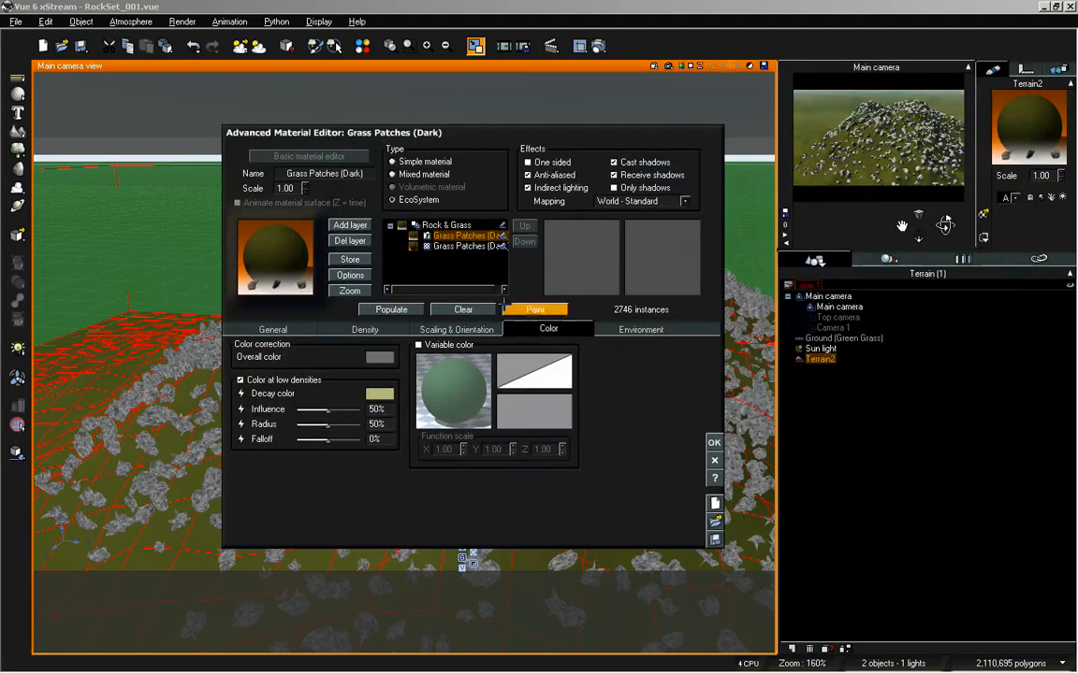
- Set the low-density decay color to blue (RGB 43, 36, 204) and repopulate the rocks
{"action": "left_click", "coordinate": [379, 394]}
{"action": "left_click_drag", "start_coordinate": [443, 387], "coordinate": [435, 358]}
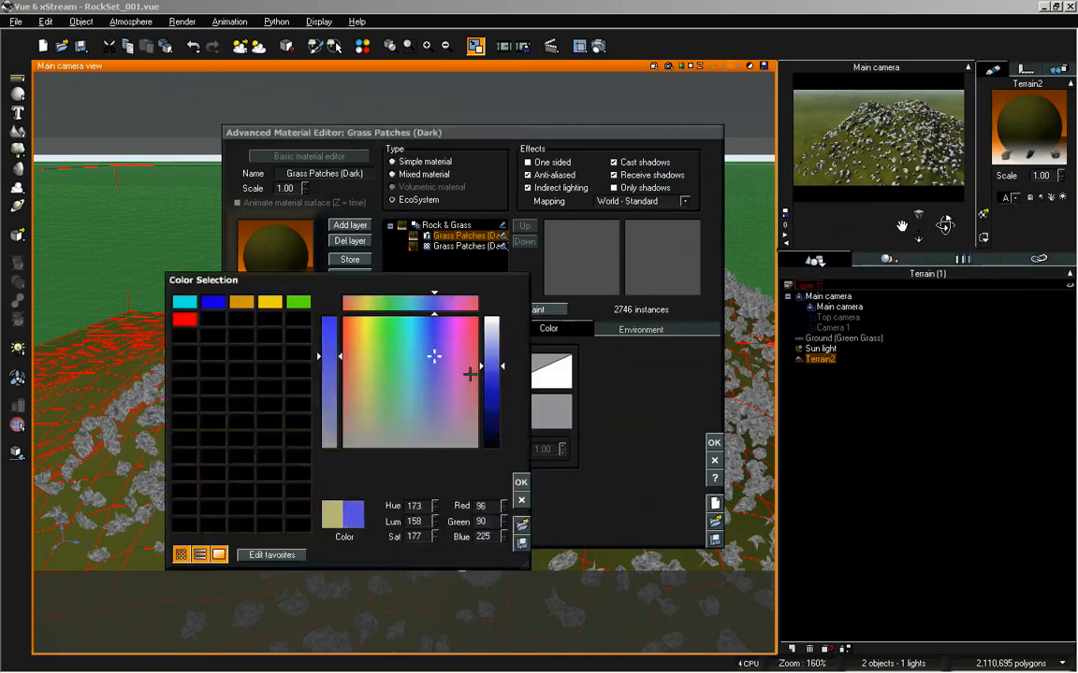
{"action": "left_click", "coordinate": [491, 386]}
{"action": "left_click", "coordinate": [521, 482]}
{"action": "left_click", "coordinate": [370, 310]}
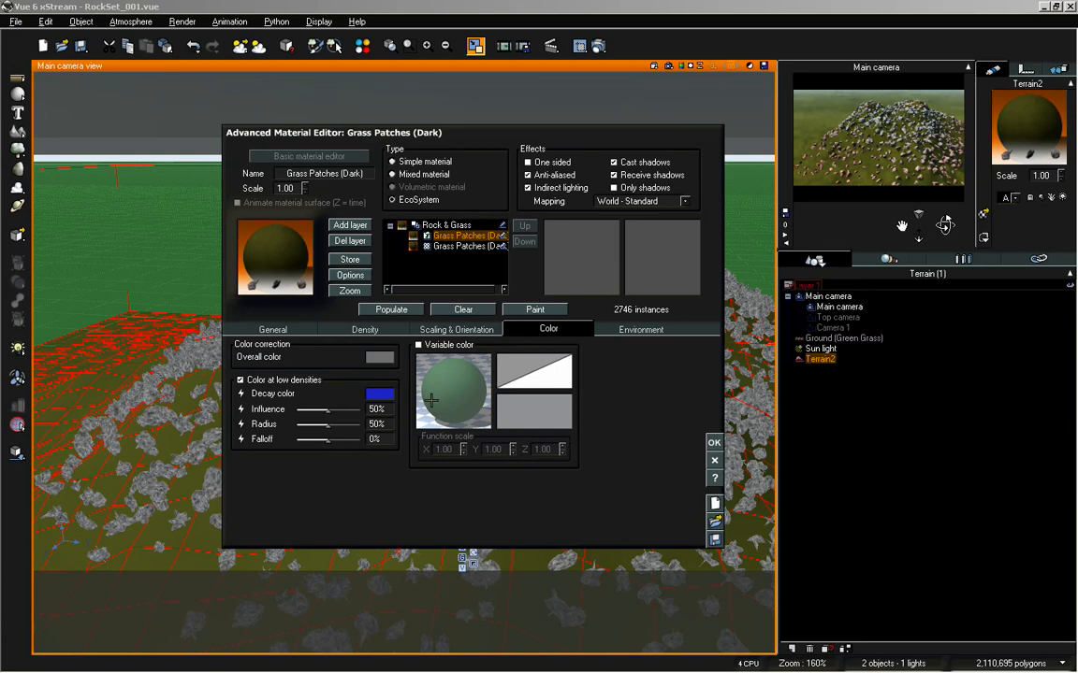
- Set the low-density decay color to a muted green
{"action": "left_click", "coordinate": [386, 394]}
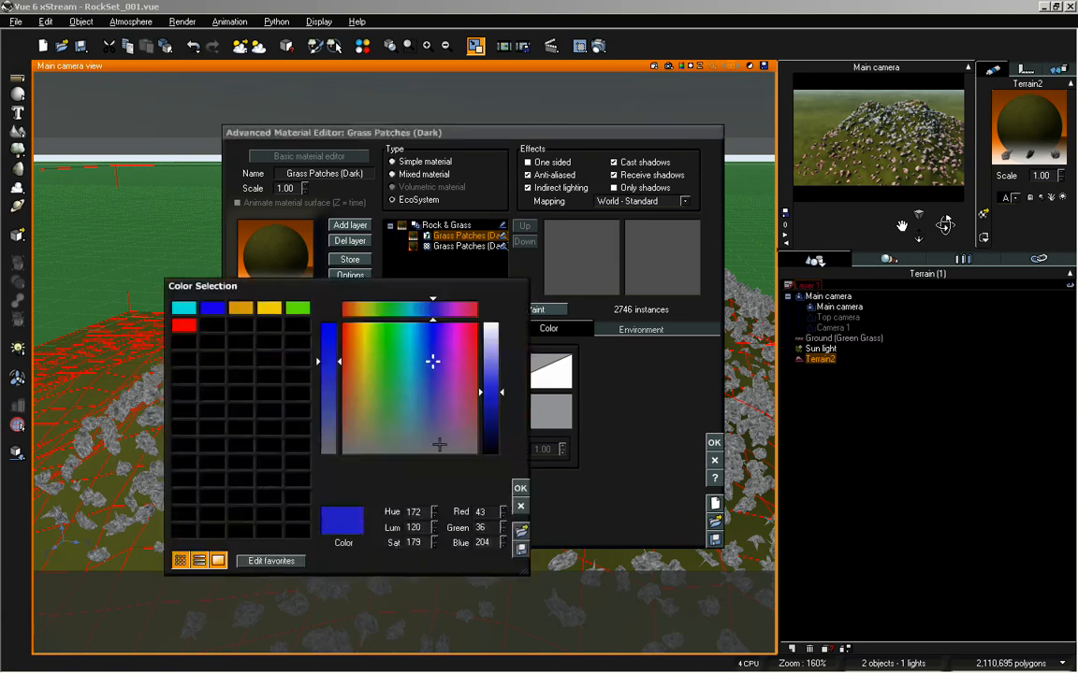
{"action": "left_click", "coordinate": [375, 424]}
{"action": "left_click", "coordinate": [518, 487]}
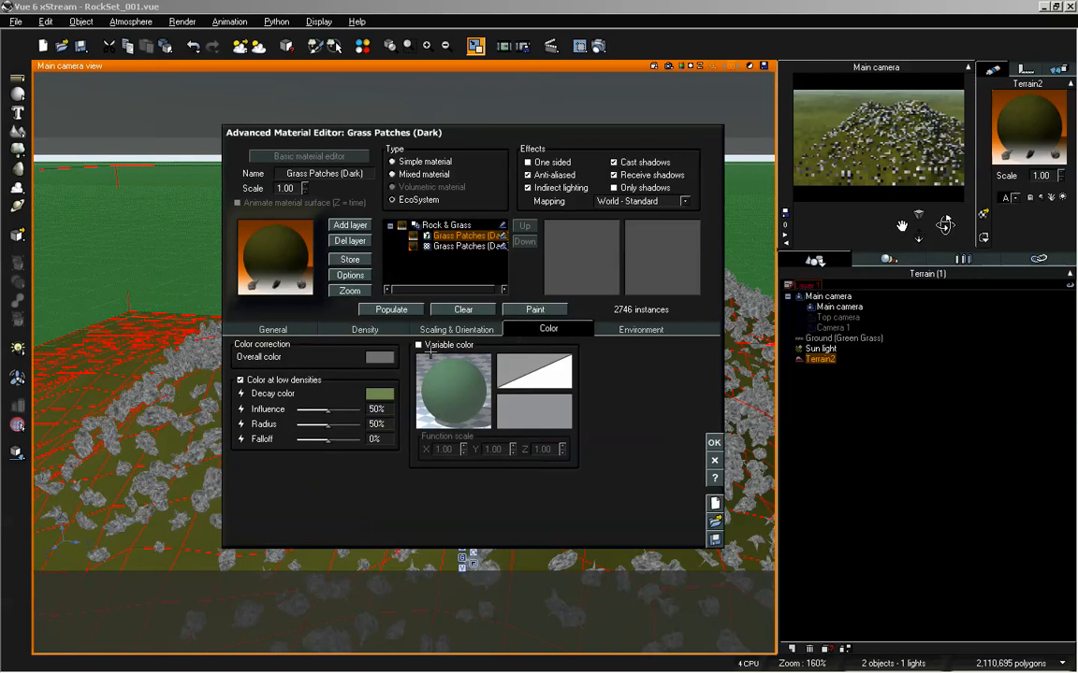
- Turn off color at low densities, review the environment constraints, and repopulate the rocks
{"action": "left_click", "coordinate": [241, 380]}
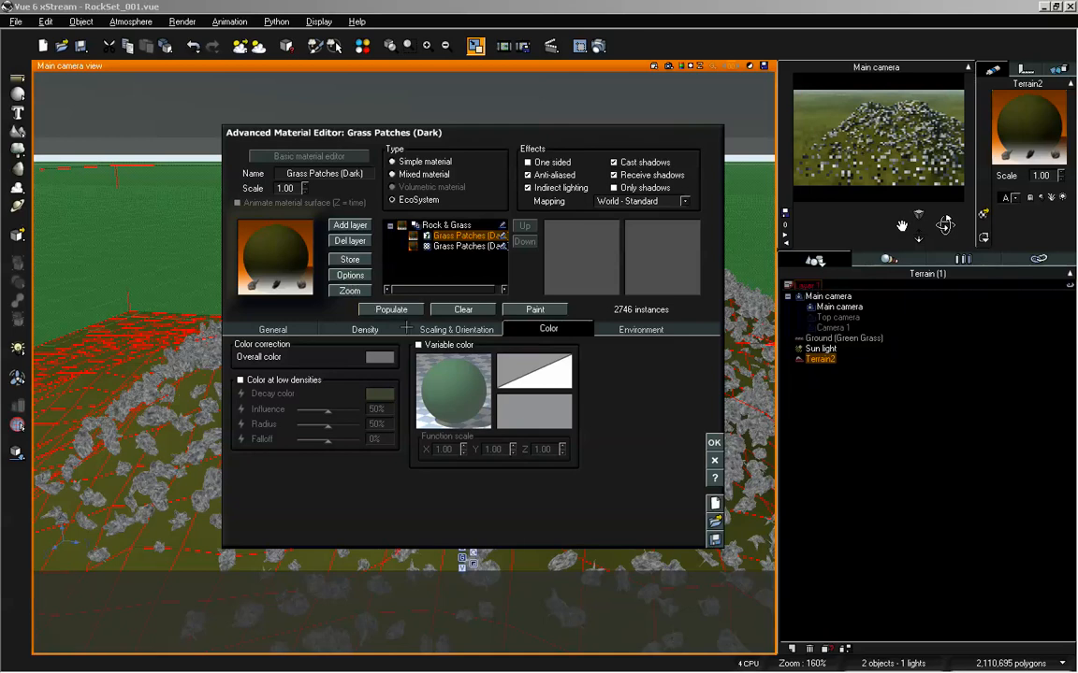
{"action": "left_click", "coordinate": [364, 329]}
{"action": "left_click", "coordinate": [298, 330]}
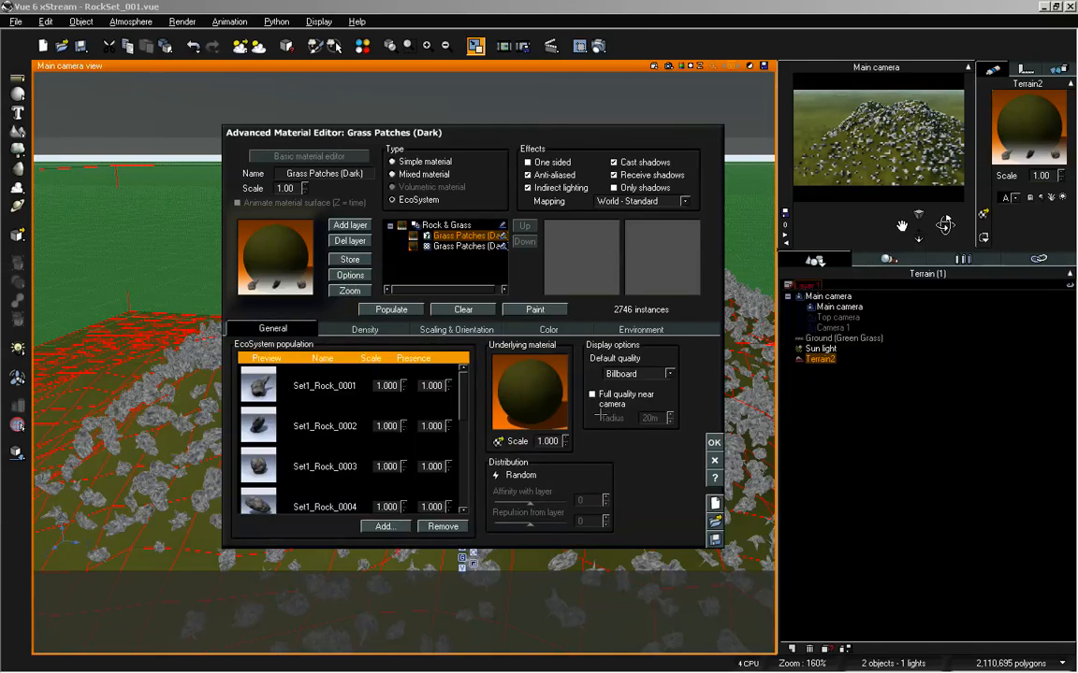
{"action": "left_click", "coordinate": [640, 330]}
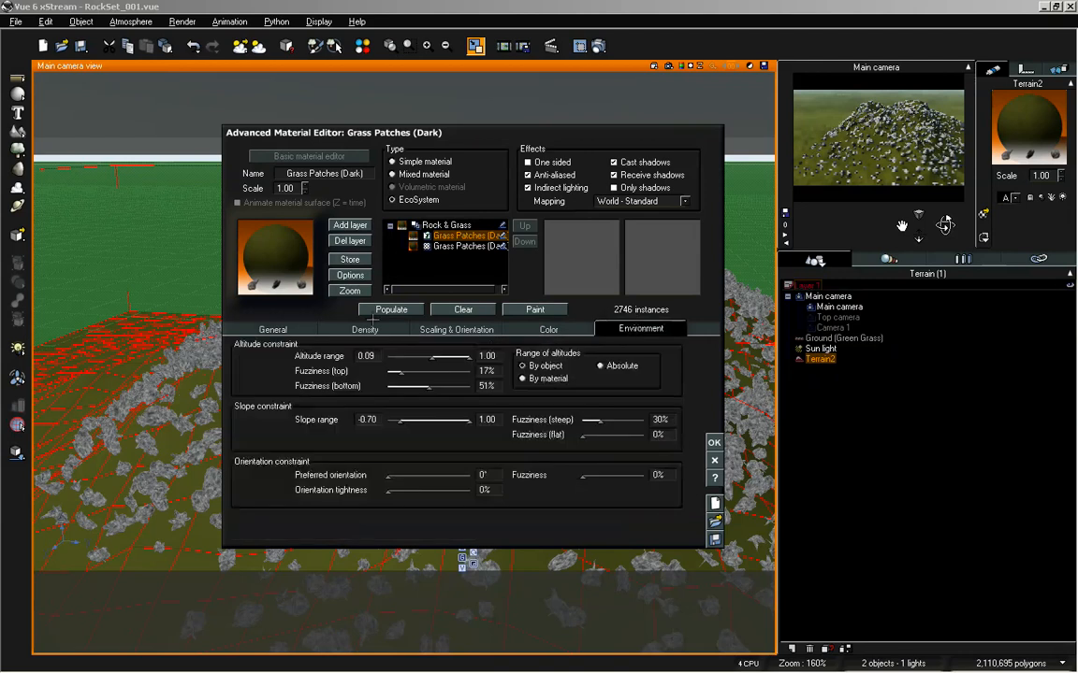
{"action": "left_click", "coordinate": [391, 310]}
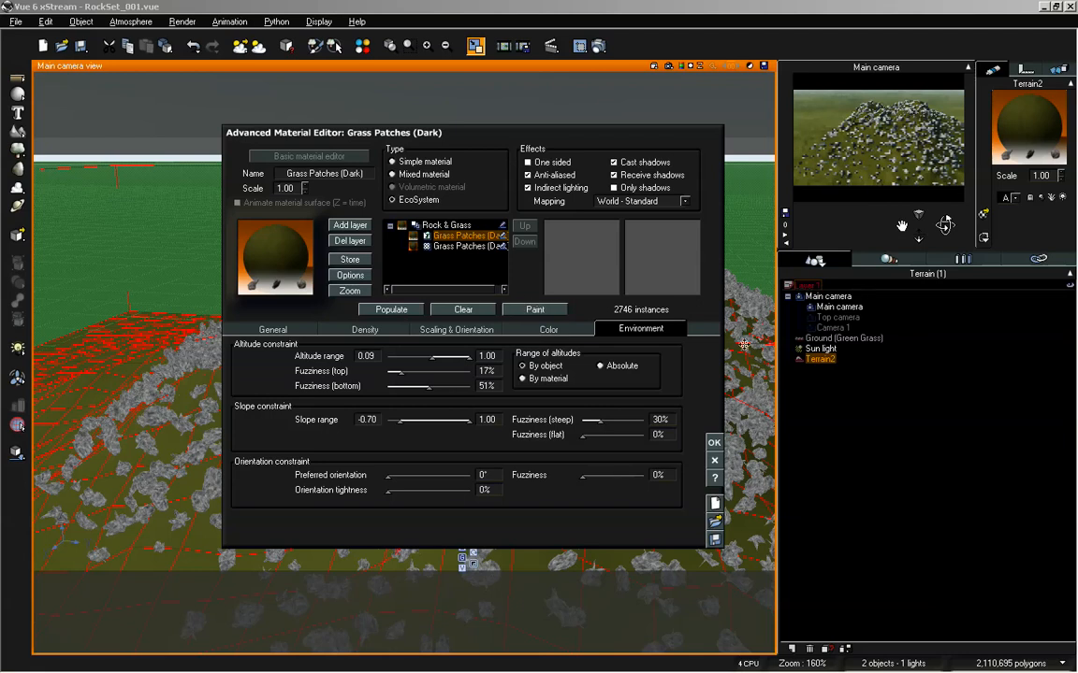
- Accept the EcoSystem material settings and move the main camera to inspect the rock-covered terrain
{"action": "left_click", "coordinate": [549, 329]}
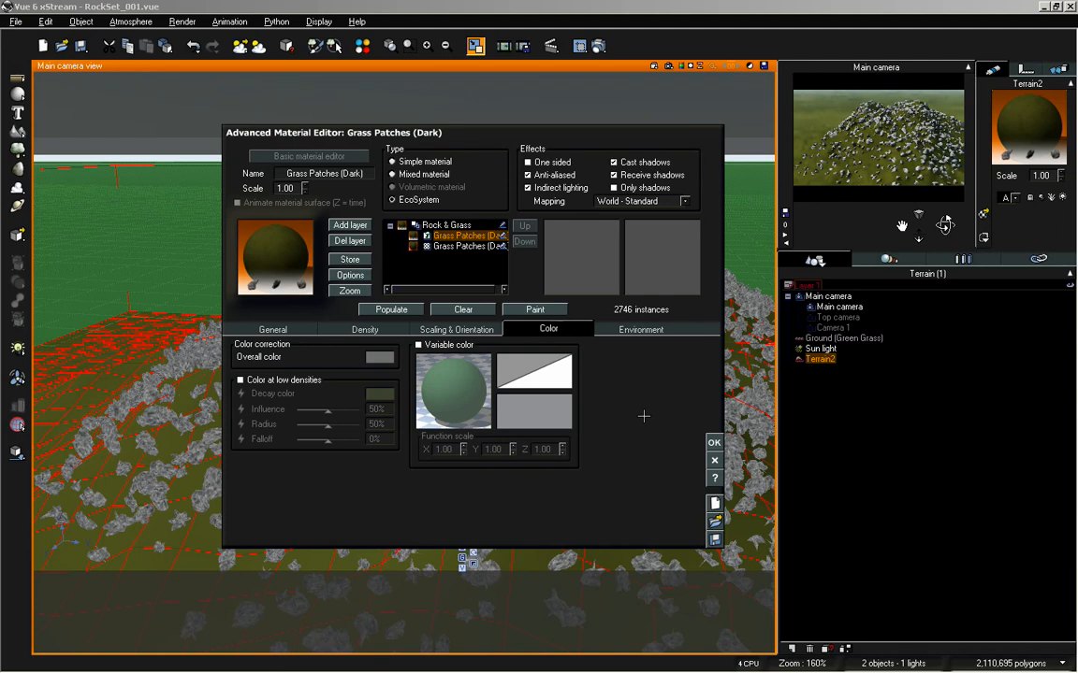
{"action": "left_click", "coordinate": [713, 439]}
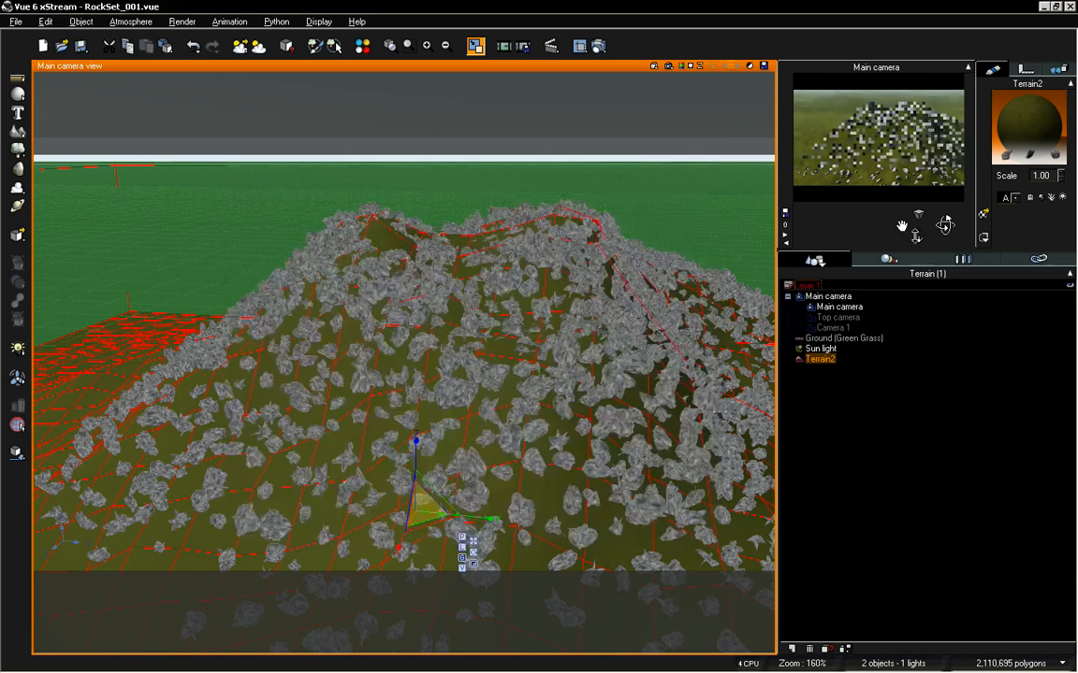
{"action": "left_click_drag", "start_coordinate": [945, 226], "coordinate": [921, 234]}
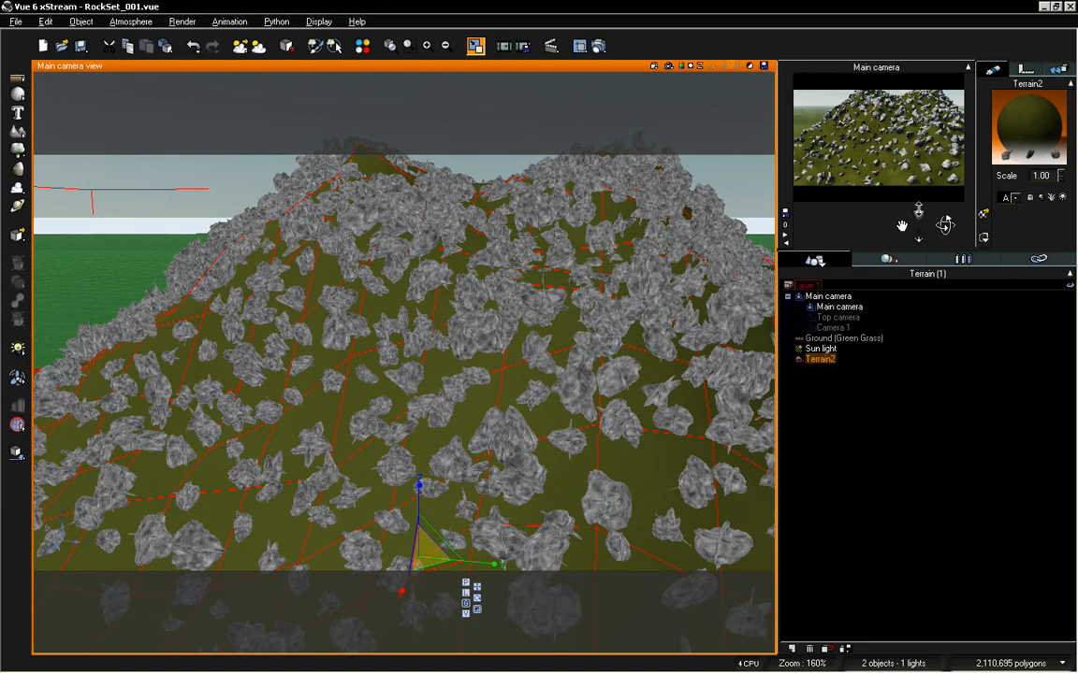
{"action": "left_click_drag", "start_coordinate": [919, 238], "coordinate": [919, 251]}
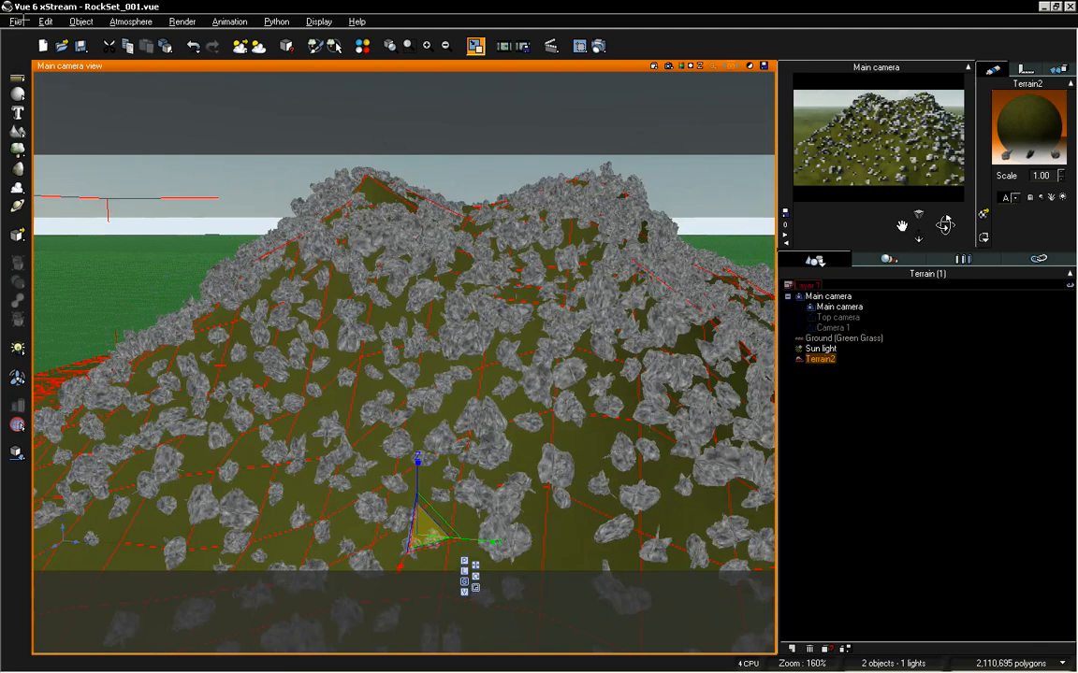
- Reopen the RockSet_001 scene from the RockSets collection without saving the current changes
{"action": "left_click", "coordinate": [16, 21]}
{"action": "left_click", "coordinate": [42, 19]}
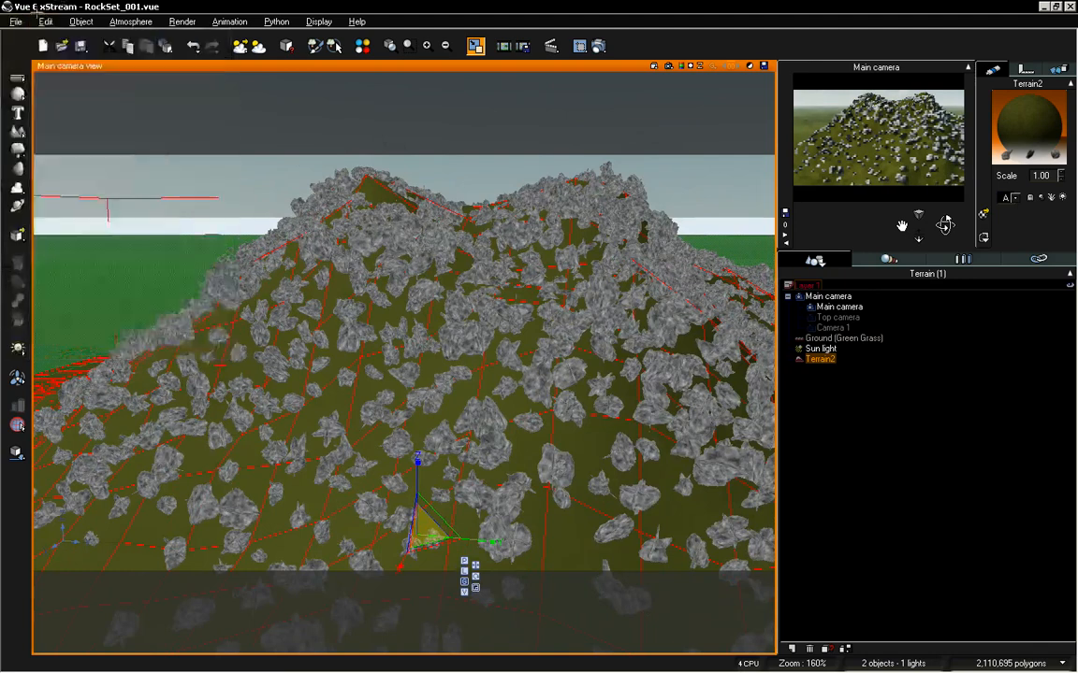
{"action": "left_click", "coordinate": [16, 20]}
{"action": "left_click", "coordinate": [22, 48]}
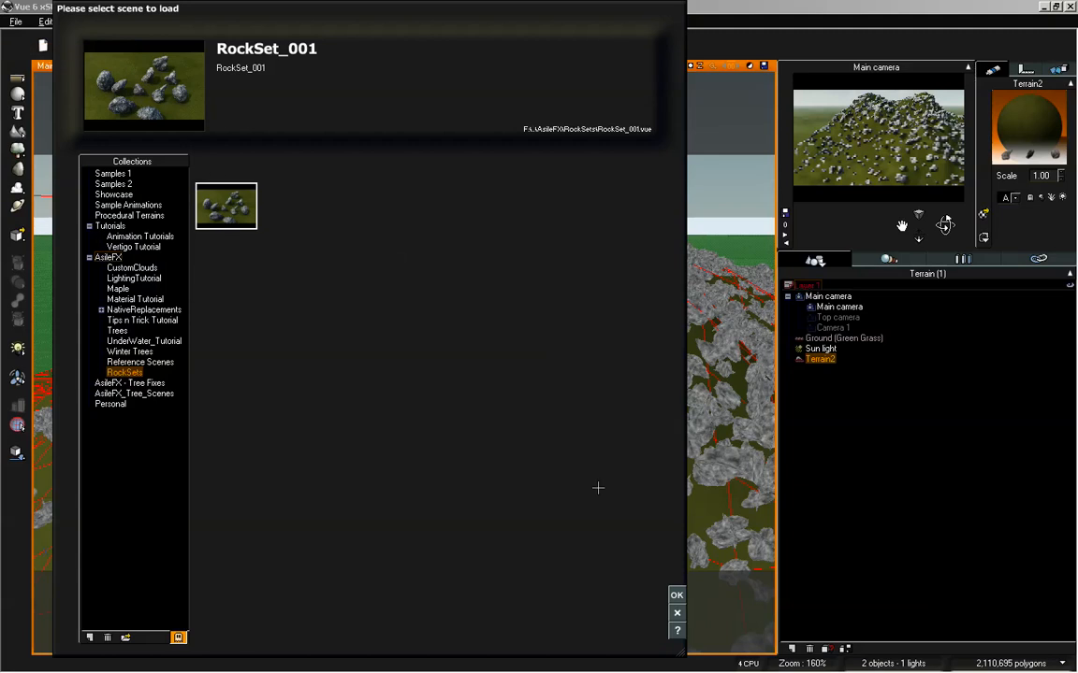
{"action": "left_click", "coordinate": [676, 595]}
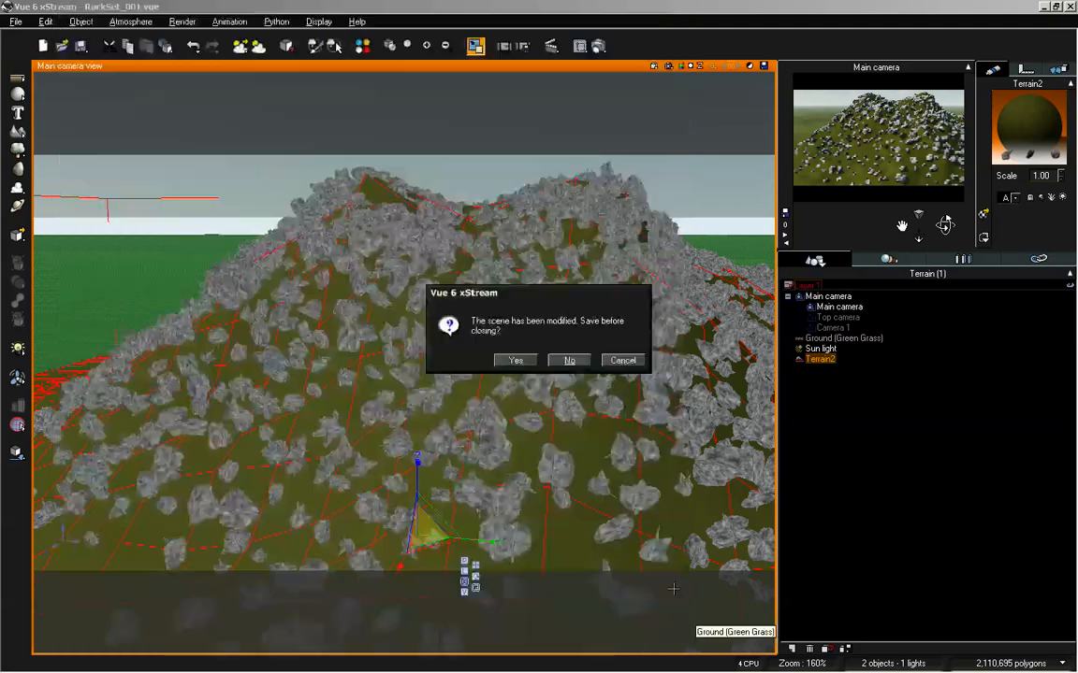
{"action": "left_click", "coordinate": [567, 360]}
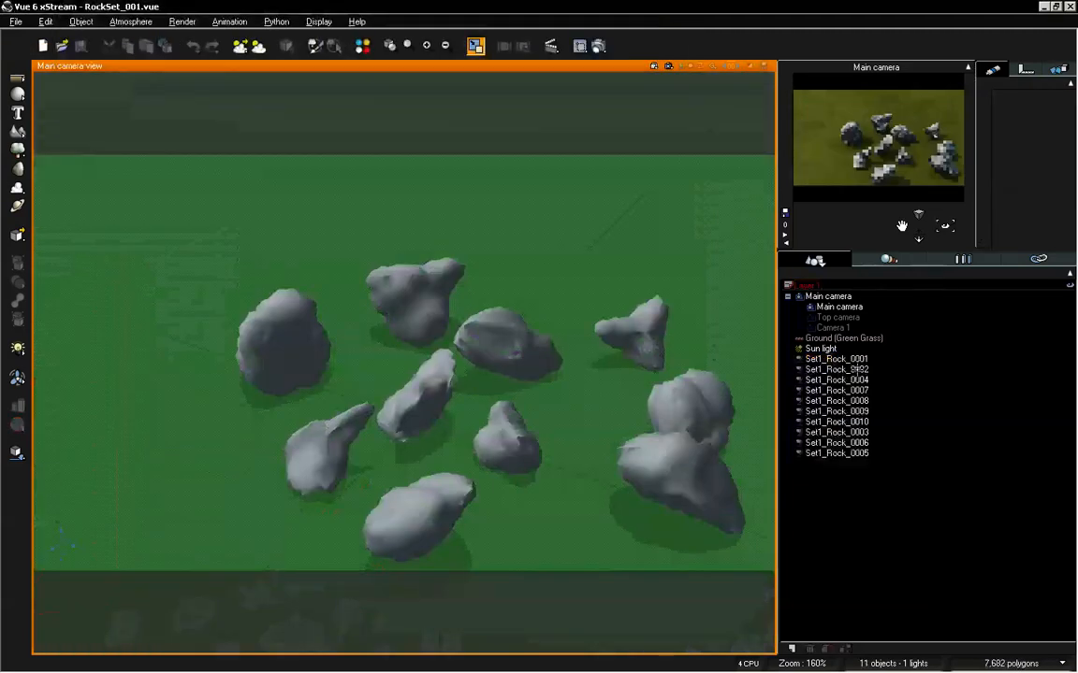
- Edit the material of Set1_Rock_0001 and open its color production function in the Function Editor
{"action": "left_click", "coordinate": [835, 359]}
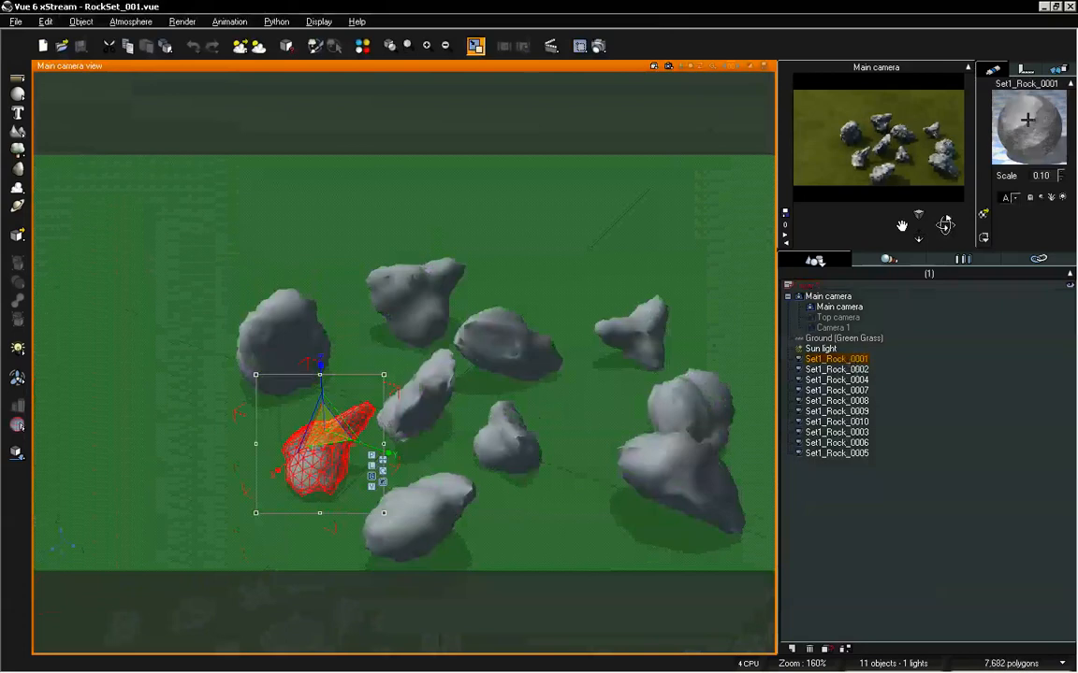
{"action": "right_click", "coordinate": [1034, 119]}
{"action": "left_click", "coordinate": [969, 123]}
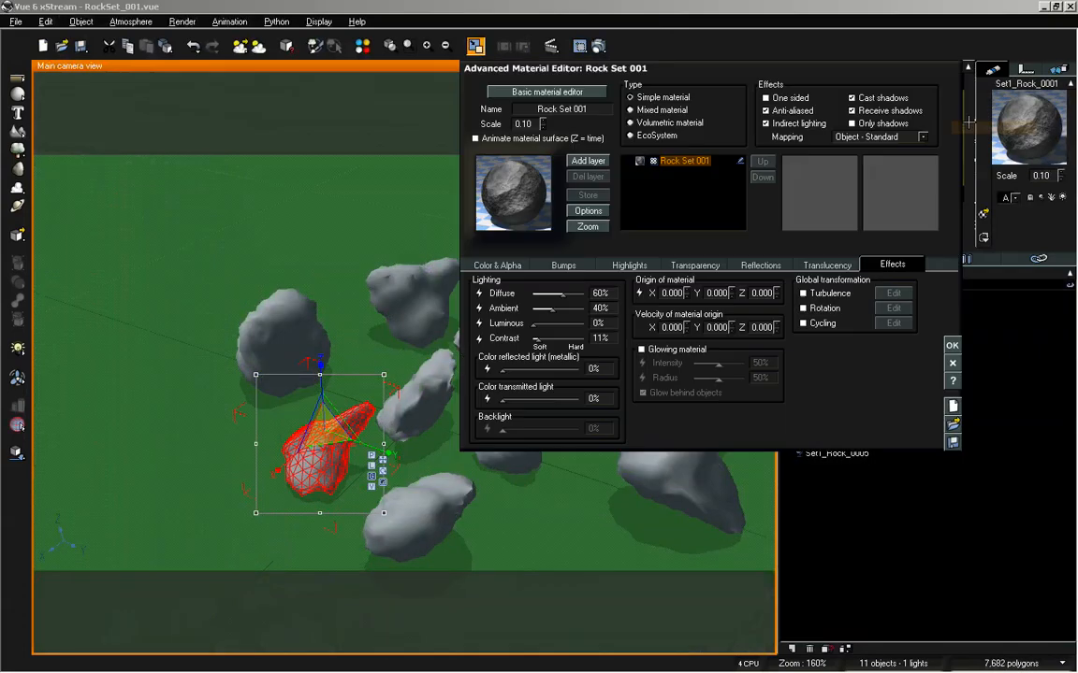
{"action": "left_click_drag", "start_coordinate": [708, 72], "coordinate": [435, 147]}
{"action": "left_click", "coordinate": [224, 339]}
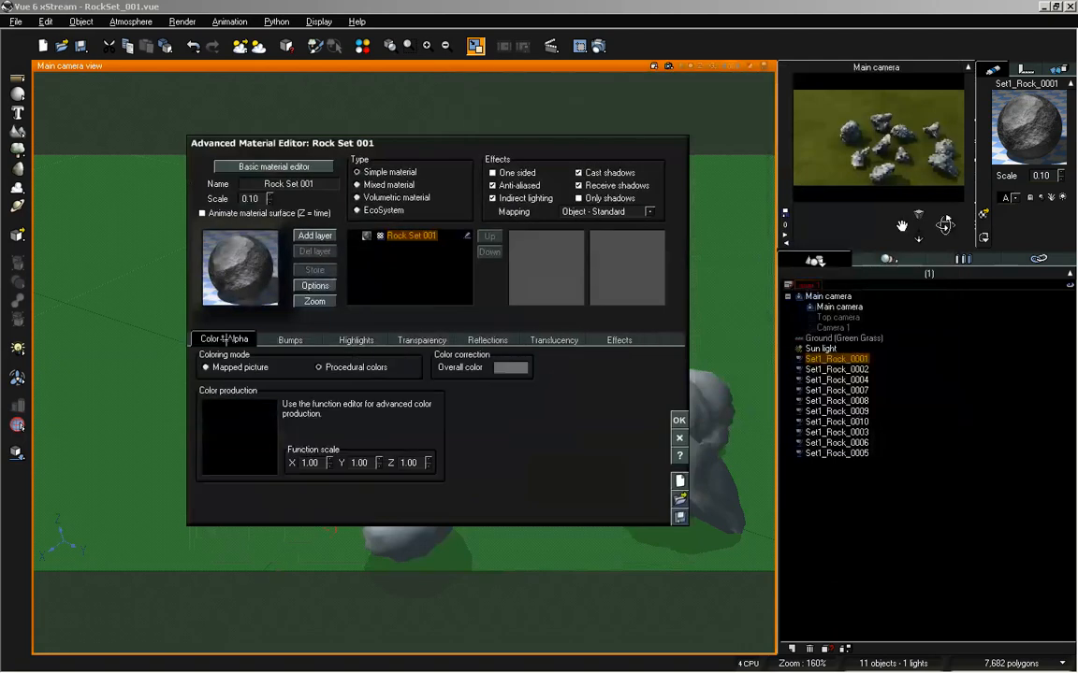
{"action": "right_click", "coordinate": [245, 429]}
{"action": "left_click", "coordinate": [273, 434]}
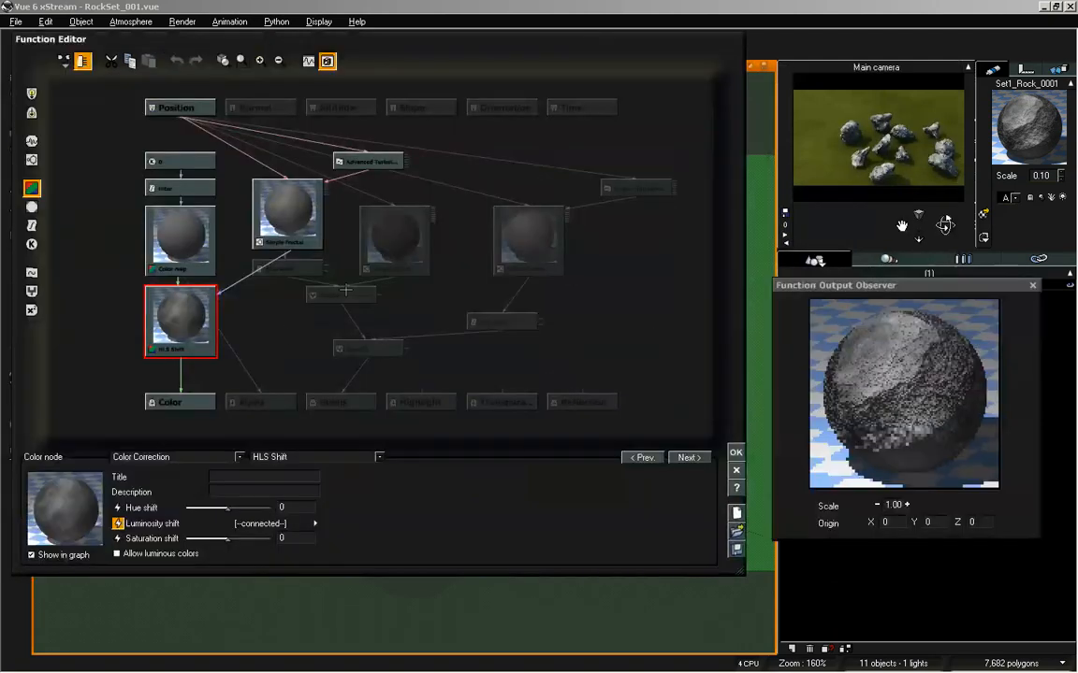
- Delete the constant and filter nodes feeding the color map and link its input to the Simple Fractal node
{"action": "left_click_drag", "start_coordinate": [286, 318], "coordinate": [303, 334]}
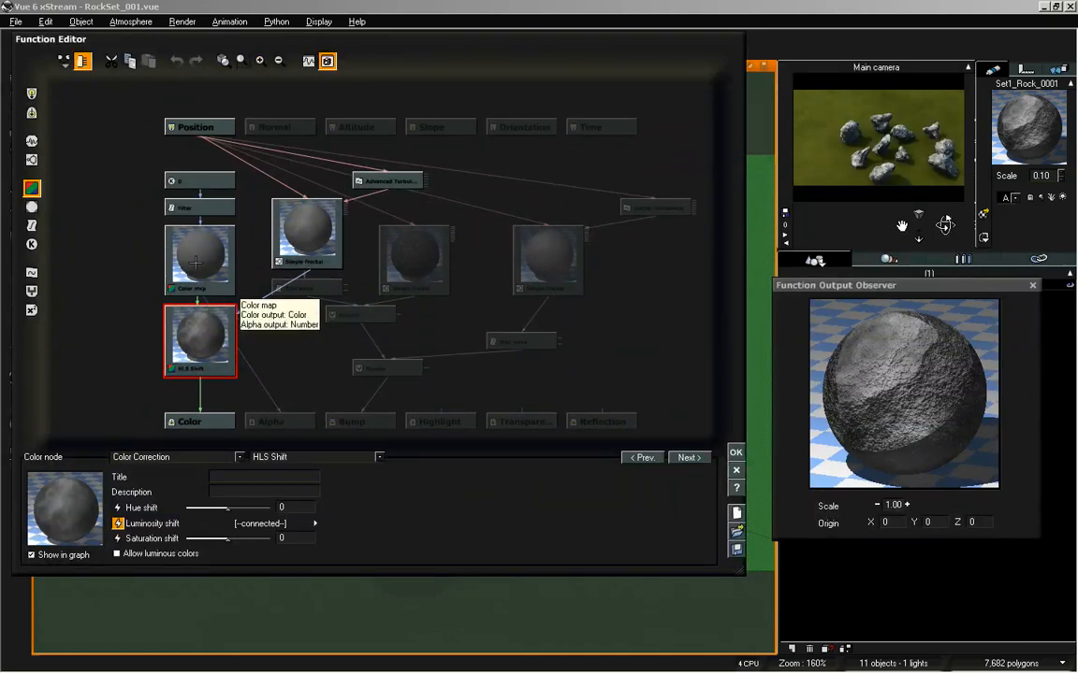
{"action": "left_click", "coordinate": [187, 248]}
{"action": "left_click", "coordinate": [199, 180]}
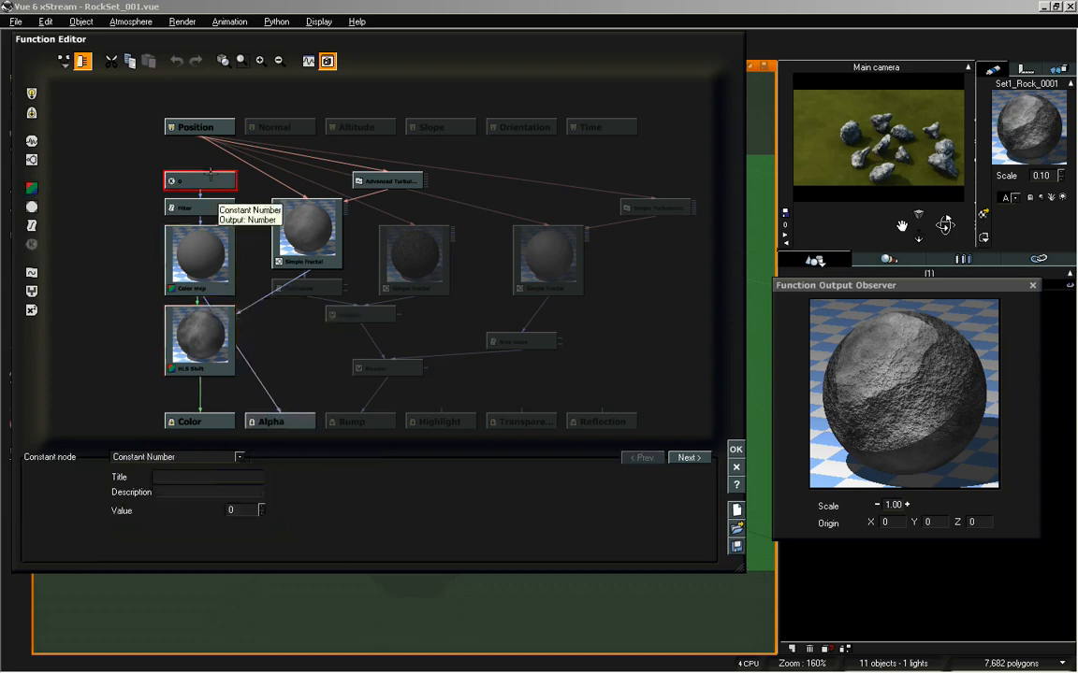
{"action": "left_click", "coordinate": [205, 234]}
{"action": "left_click", "coordinate": [199, 208]}
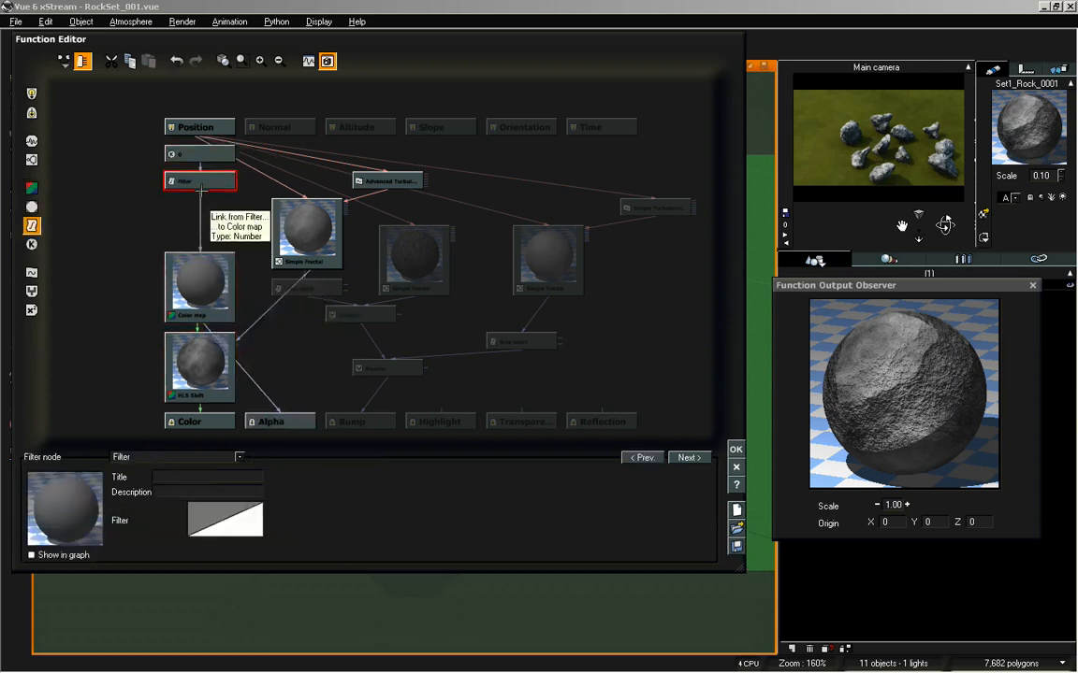
{"action": "key", "text": "Delete"}
{"action": "left_click", "coordinate": [195, 158]}
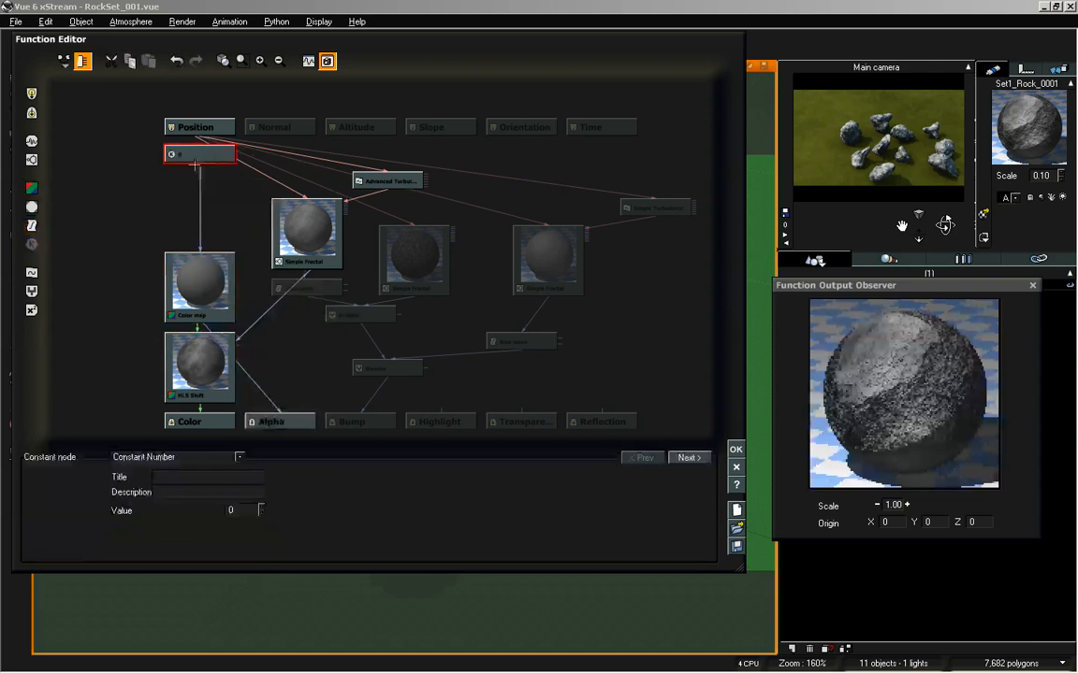
{"action": "key", "text": "Delete"}
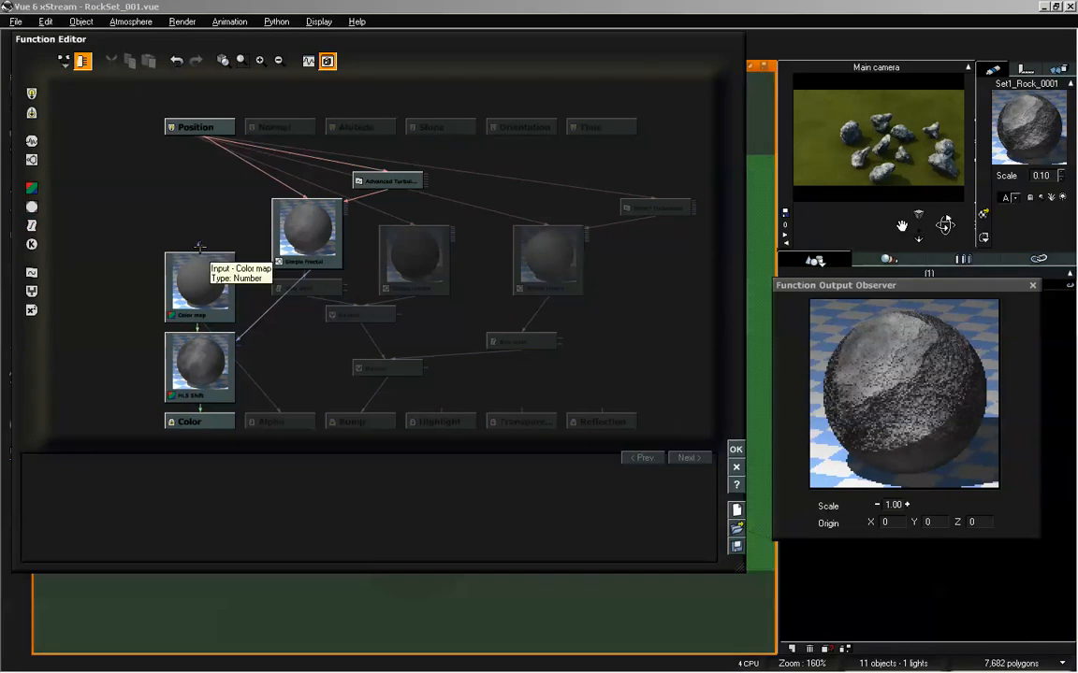
{"action": "left_click_drag", "start_coordinate": [199, 247], "coordinate": [301, 258]}
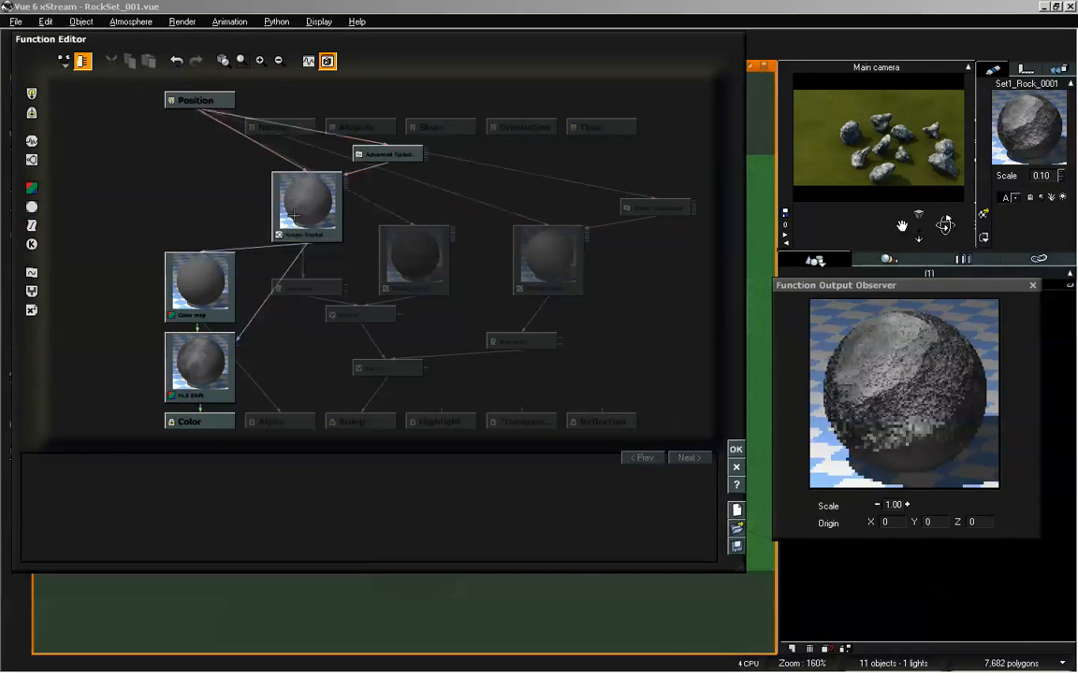
- Remove the HLS Shift node and the leftover links to Color and Alpha, and connect the color map directly to the Color output
{"action": "left_click", "coordinate": [201, 360]}
{"action": "key", "text": "Delete"}
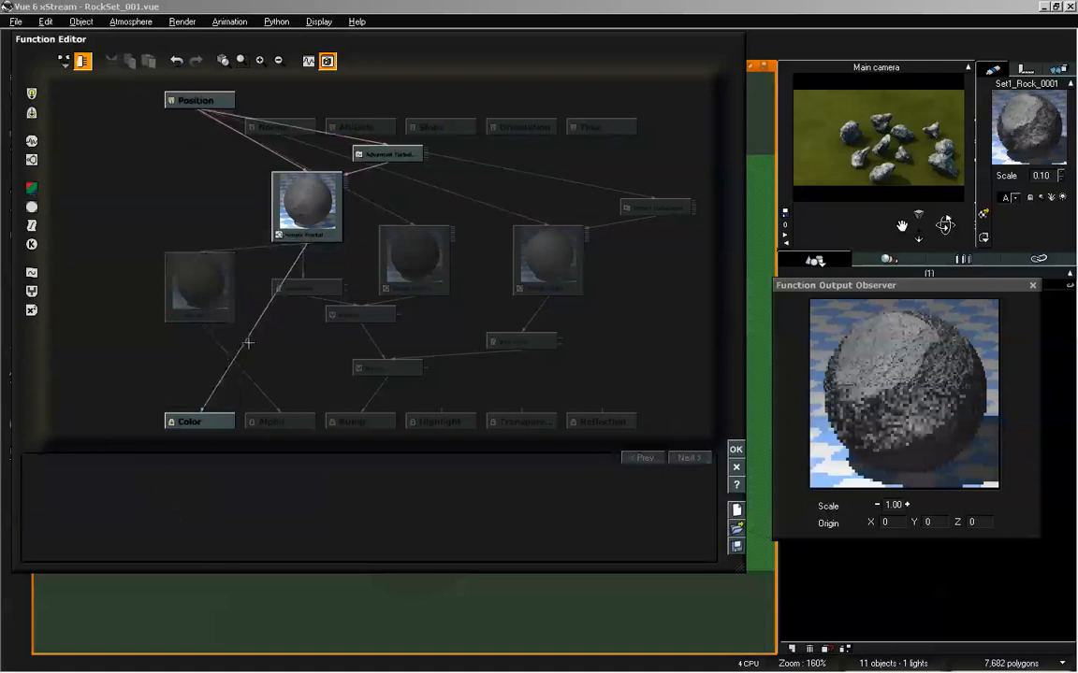
{"action": "left_click", "coordinate": [248, 343]}
{"action": "key", "text": "Delete"}
{"action": "left_click", "coordinate": [280, 409]}
{"action": "key", "text": "Delete"}
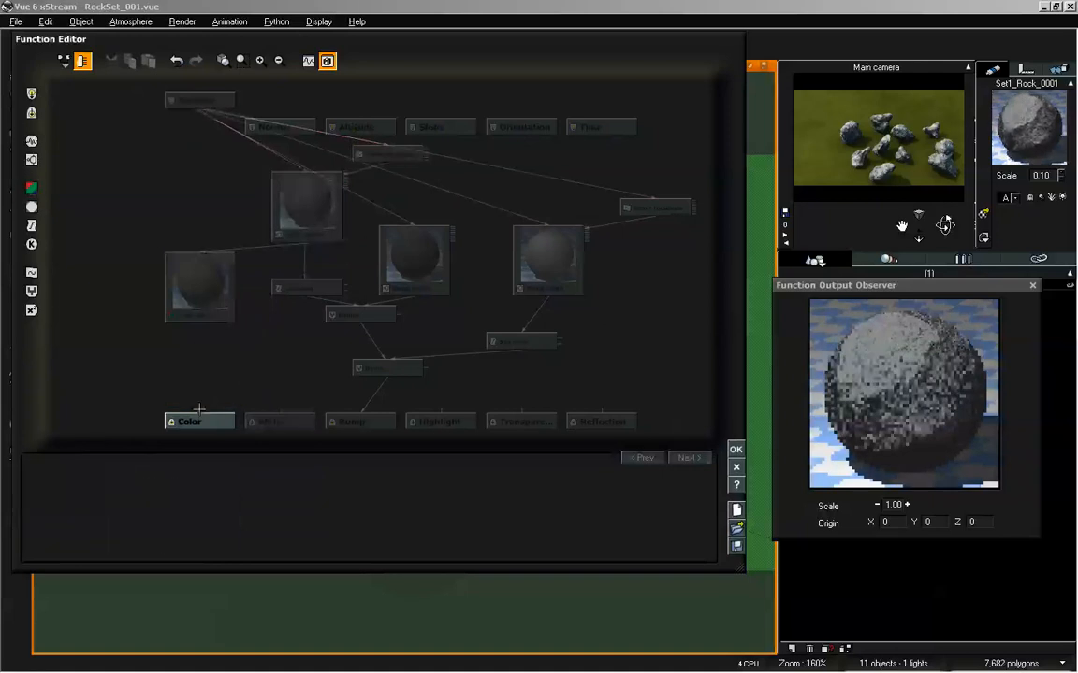
{"action": "left_click", "coordinate": [197, 414]}
{"action": "left_click_drag", "start_coordinate": [199, 412], "coordinate": [194, 291]}
- Edit the color map node's gradient and set its keycolor at position 1.00 to black
{"action": "left_click", "coordinate": [209, 291]}
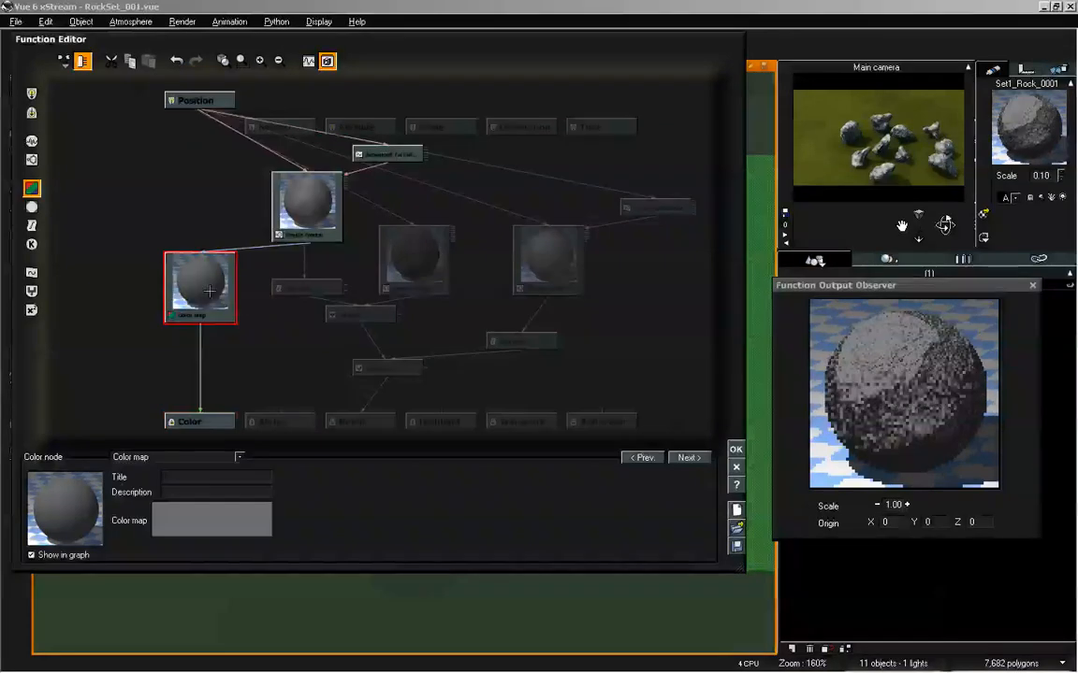
{"action": "right_click", "coordinate": [250, 520]}
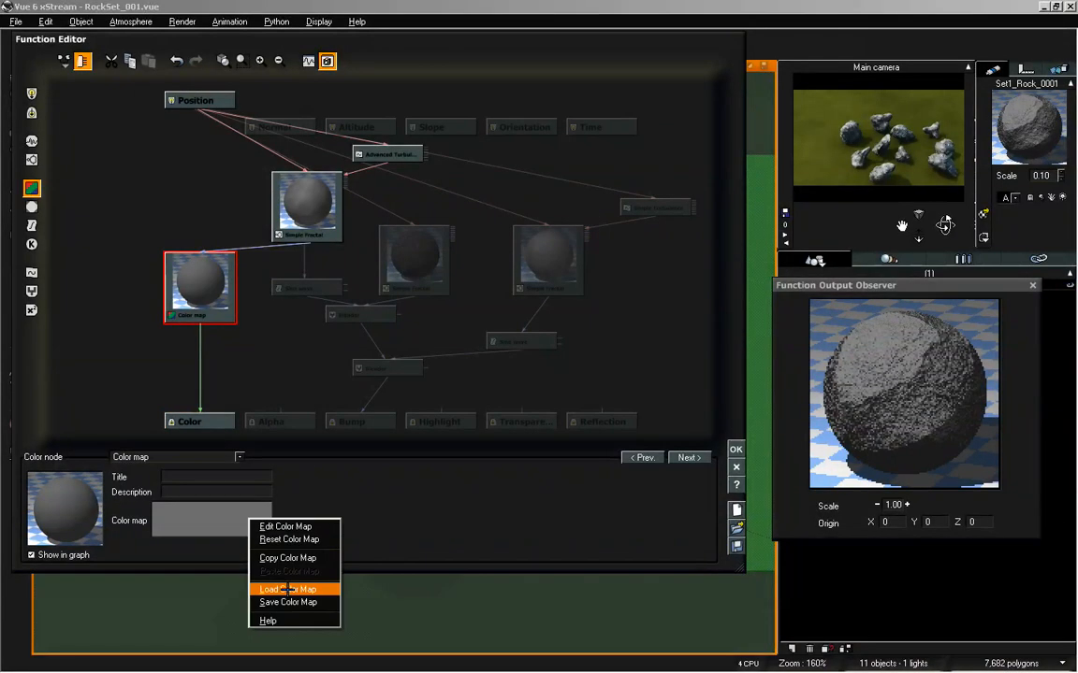
{"action": "left_click", "coordinate": [285, 527]}
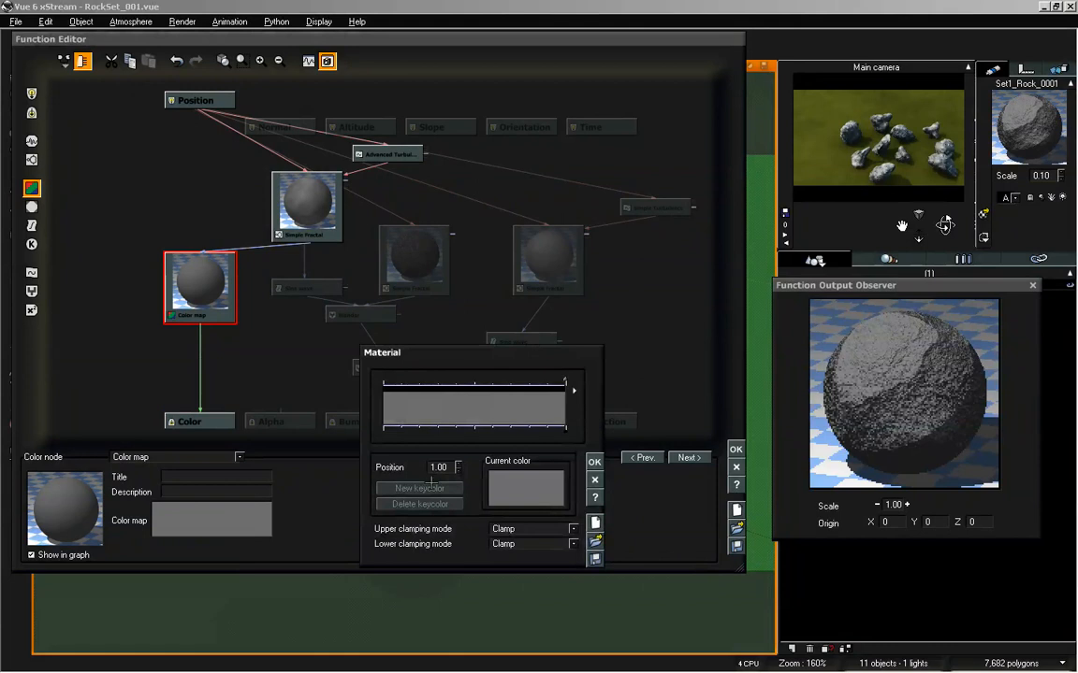
{"action": "left_click", "coordinate": [546, 483]}
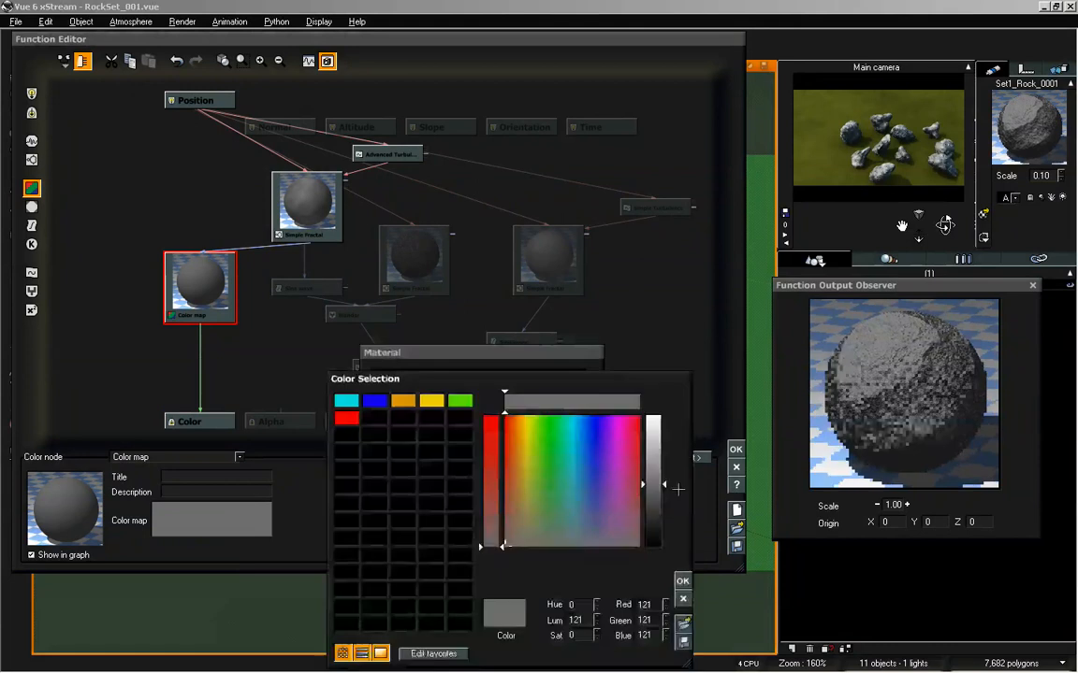
{"action": "left_click_drag", "start_coordinate": [655, 482], "coordinate": [655, 546]}
{"action": "left_click", "coordinate": [682, 580]}
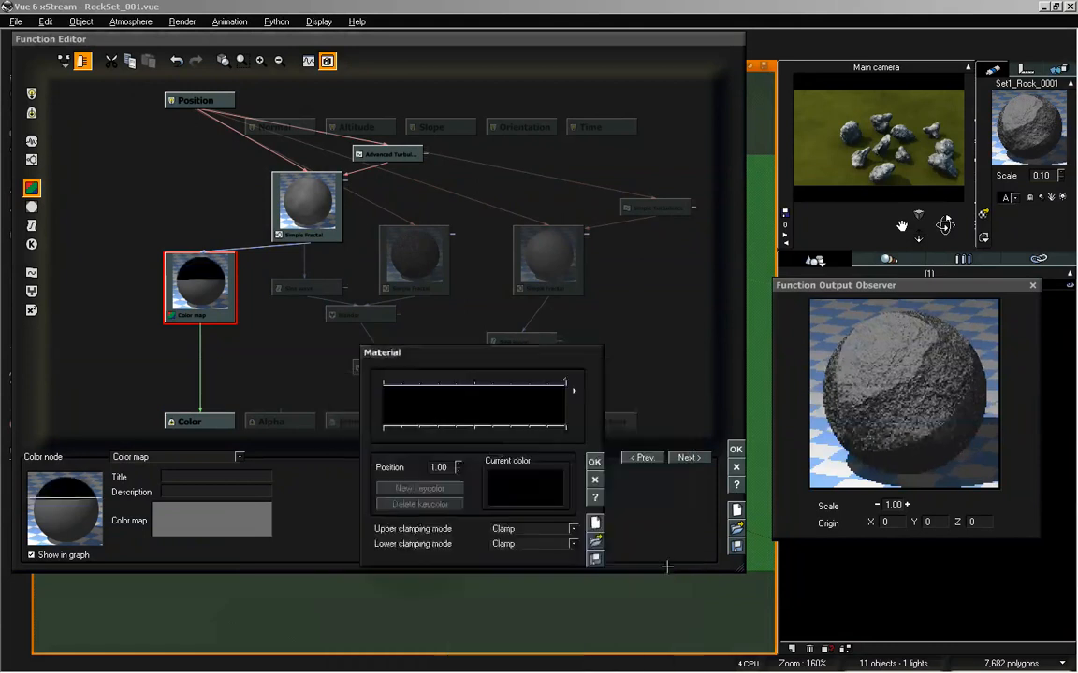
- Add a white keycolor at position -1.00 of the color map and accept the gradient, function and rock material
{"action": "left_click", "coordinate": [380, 416]}
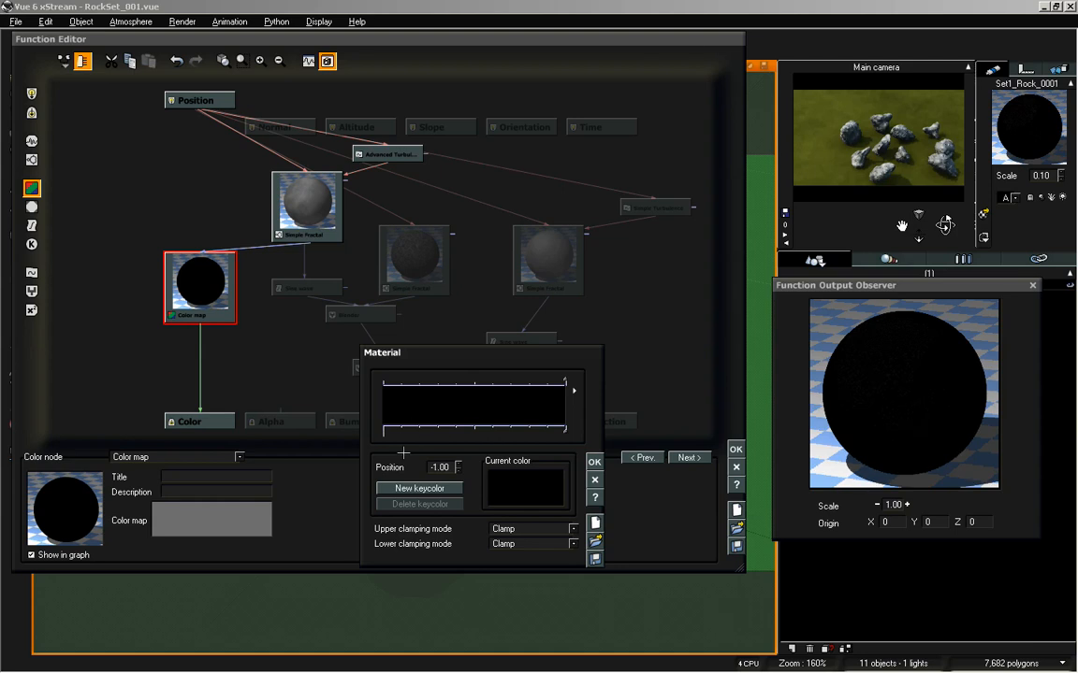
{"action": "left_click", "coordinate": [437, 488]}
{"action": "left_click", "coordinate": [523, 490]}
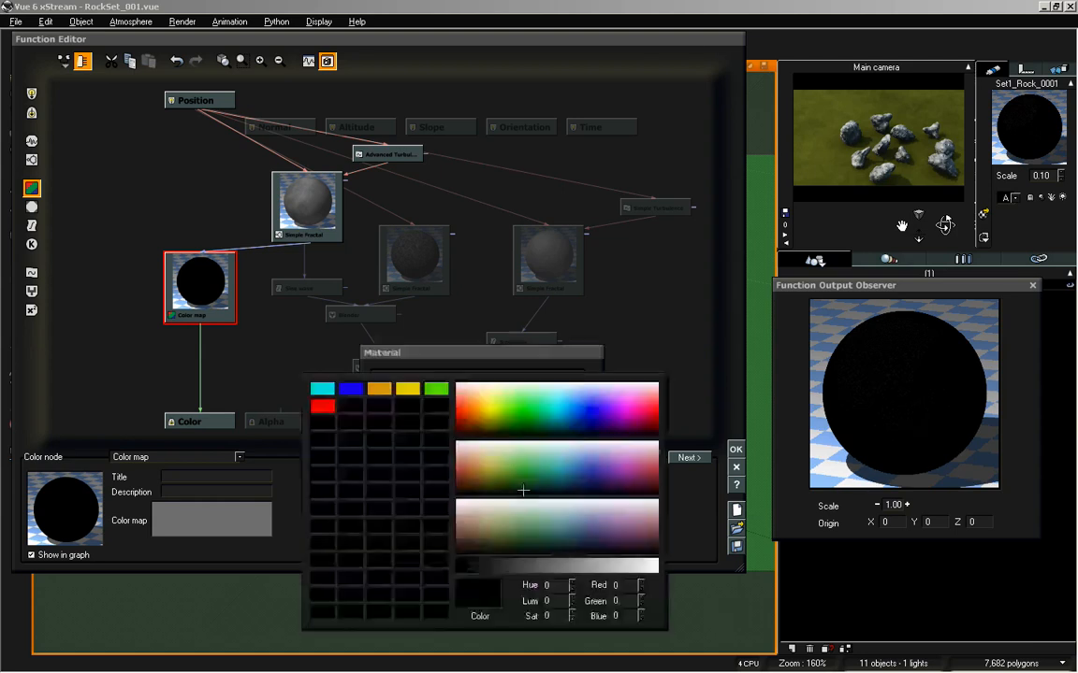
{"action": "left_click_drag", "start_coordinate": [635, 439], "coordinate": [629, 371]}
{"action": "left_click", "coordinate": [658, 603]}
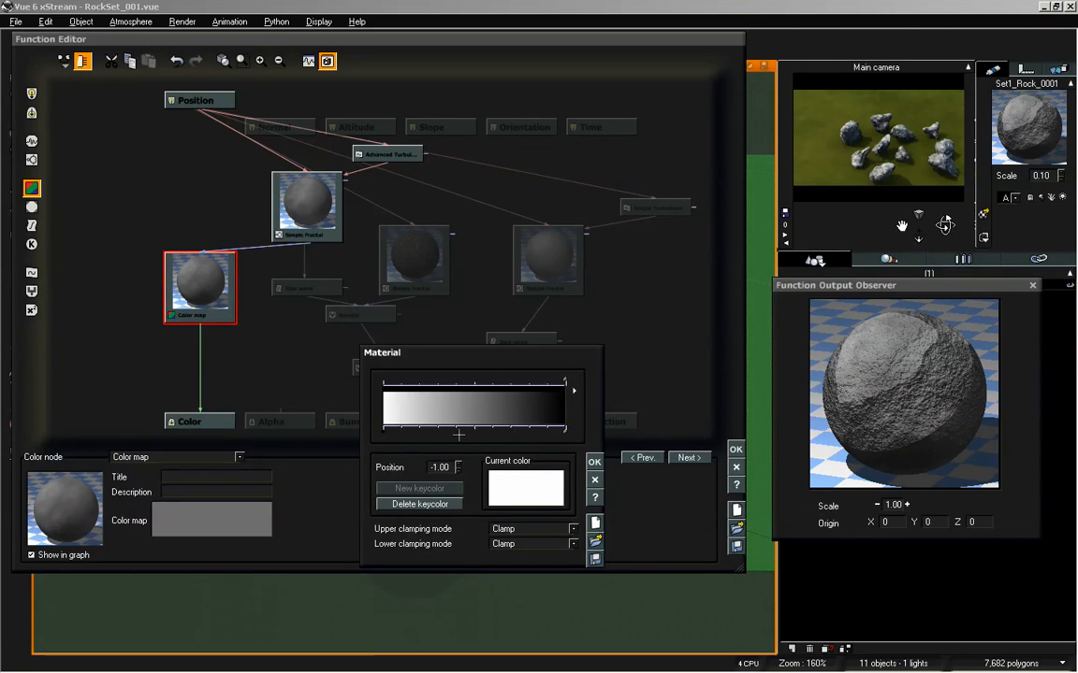
{"action": "left_click", "coordinate": [589, 462]}
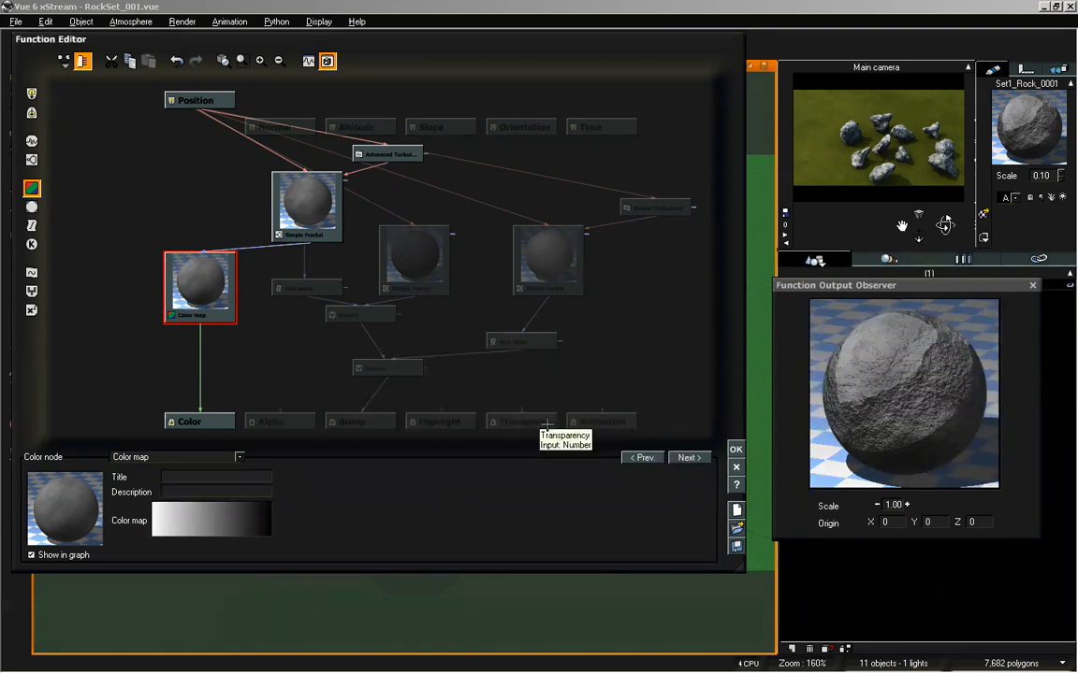
{"action": "left_click", "coordinate": [735, 449]}
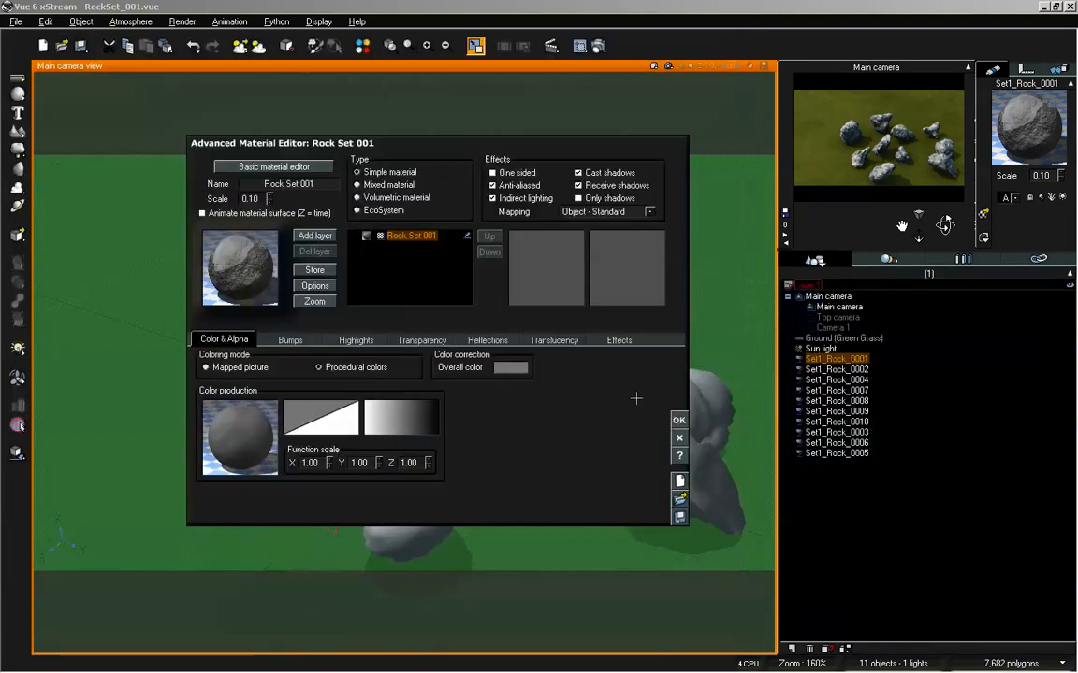
{"action": "left_click", "coordinate": [679, 420]}
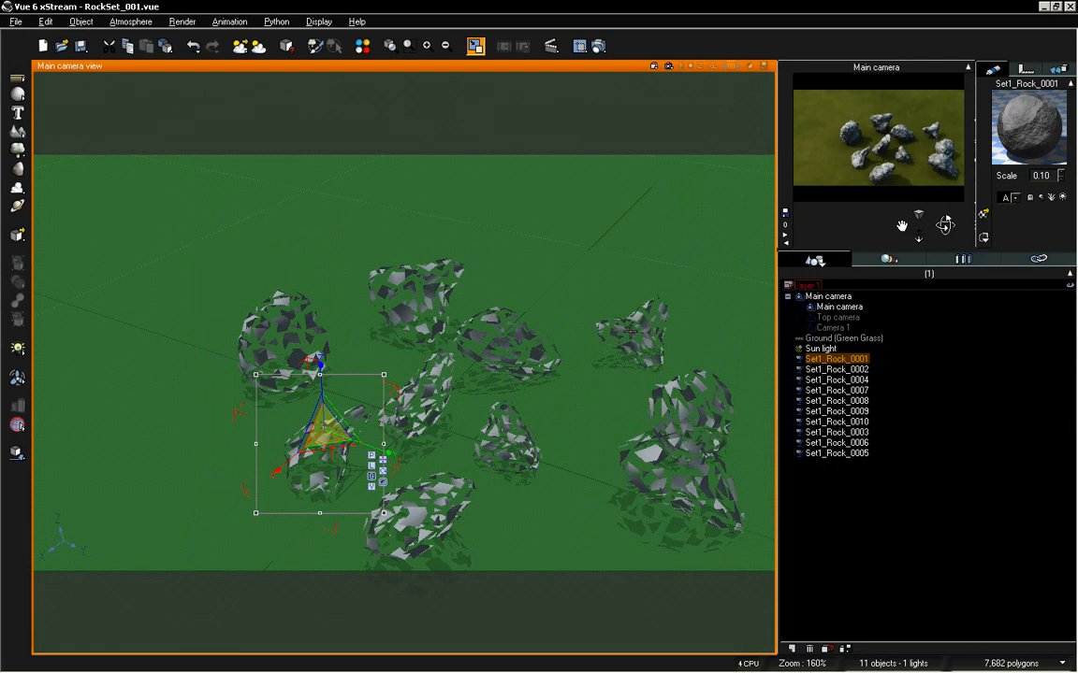
- Load the AsileFX_CMap_0033 color map from the AsileFX Natural collection into the material of Set1_Rock_0001
{"action": "double_click", "coordinate": [1033, 139]}
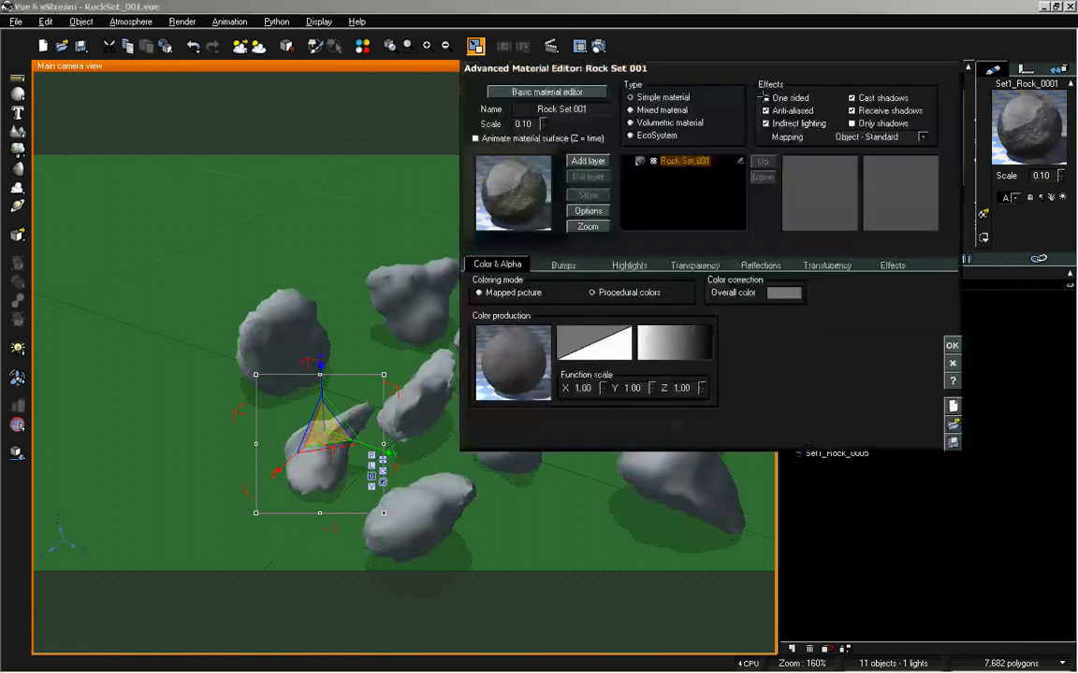
{"action": "left_click_drag", "start_coordinate": [756, 72], "coordinate": [582, 192]}
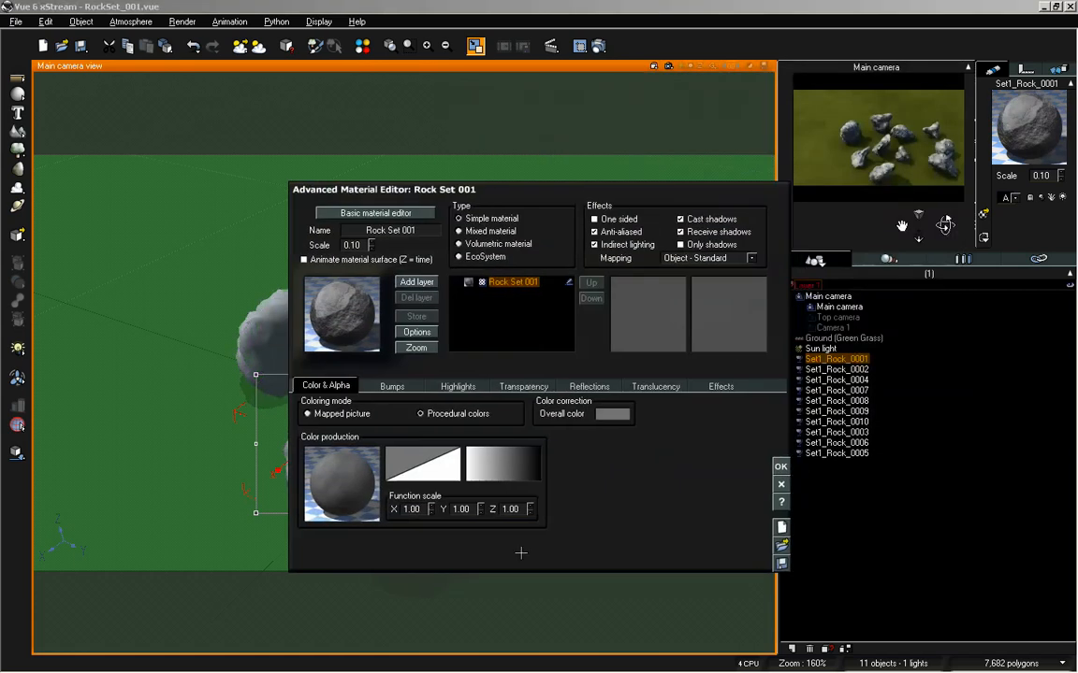
{"action": "right_click", "coordinate": [506, 472]}
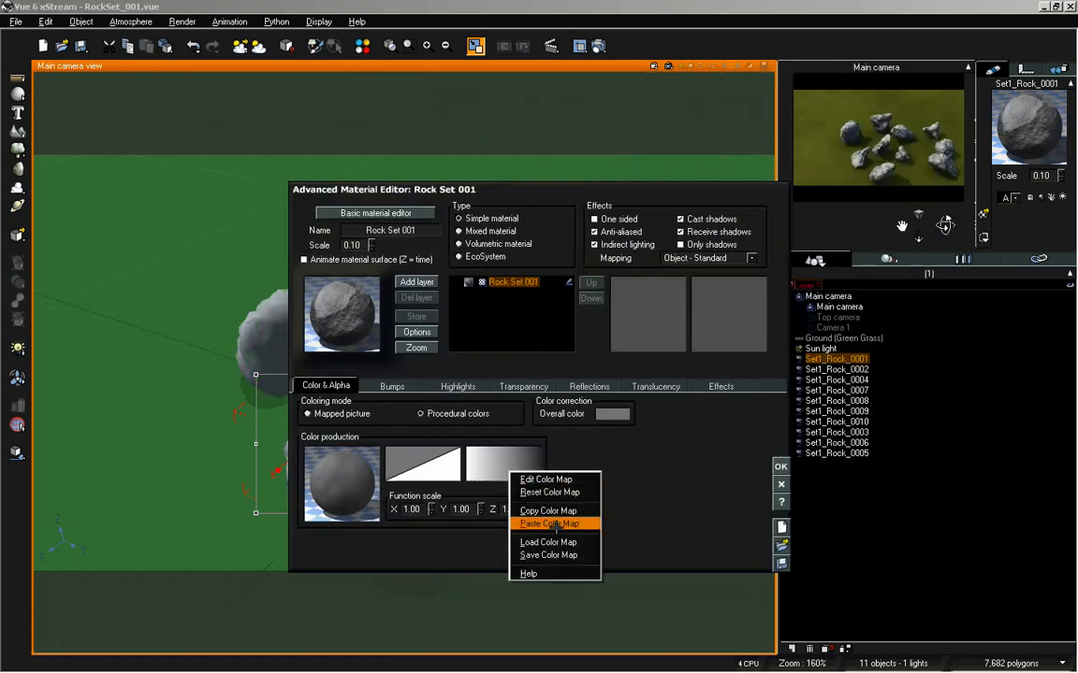
{"action": "left_click", "coordinate": [566, 543]}
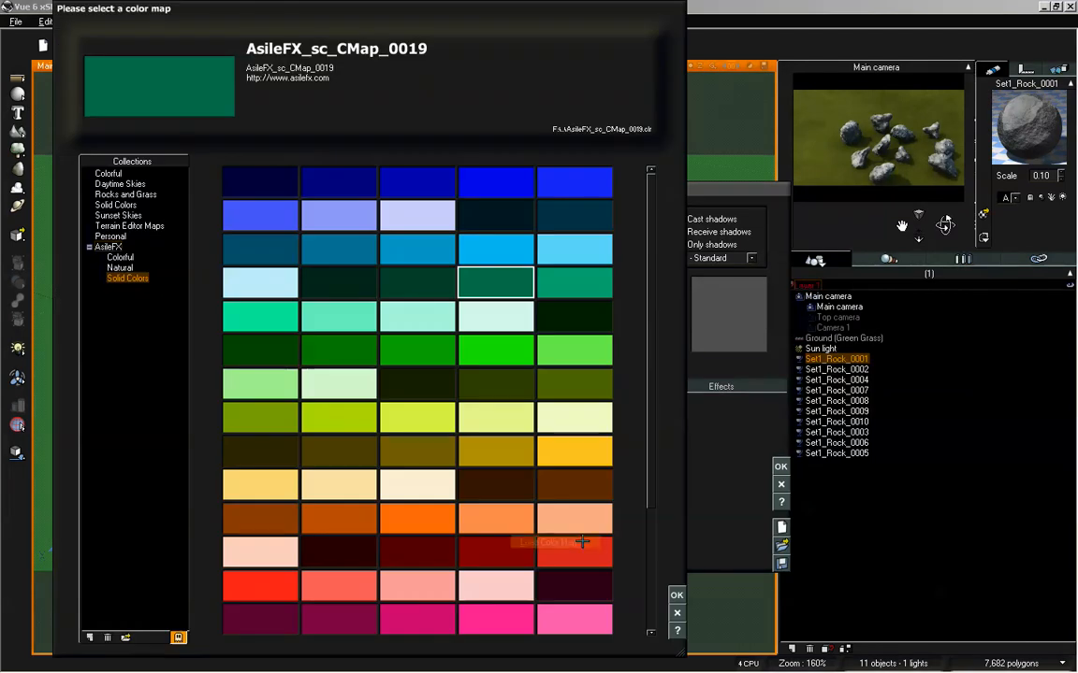
{"action": "left_click", "coordinate": [119, 268]}
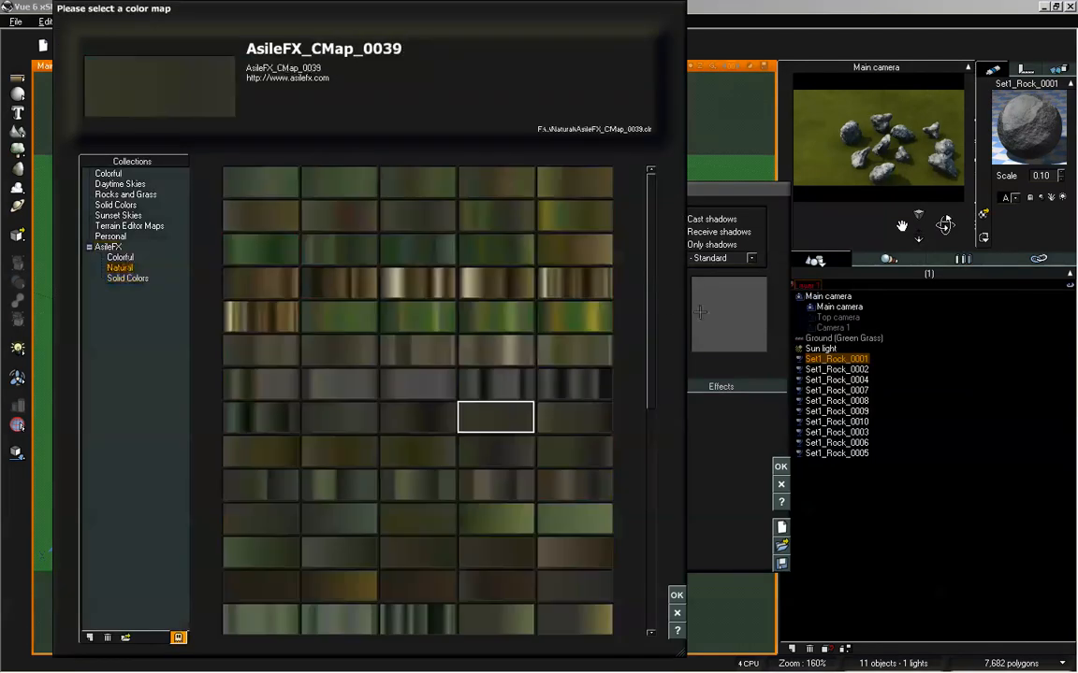
{"action": "mouse_move", "coordinate": [663, 306]}
{"action": "left_mouse_down"}
{"action": "mouse_move", "coordinate": [651, 365]}
{"action": "mouse_move", "coordinate": [655, 527]}
{"action": "mouse_move", "coordinate": [652, 309]}
{"action": "left_mouse_up"}
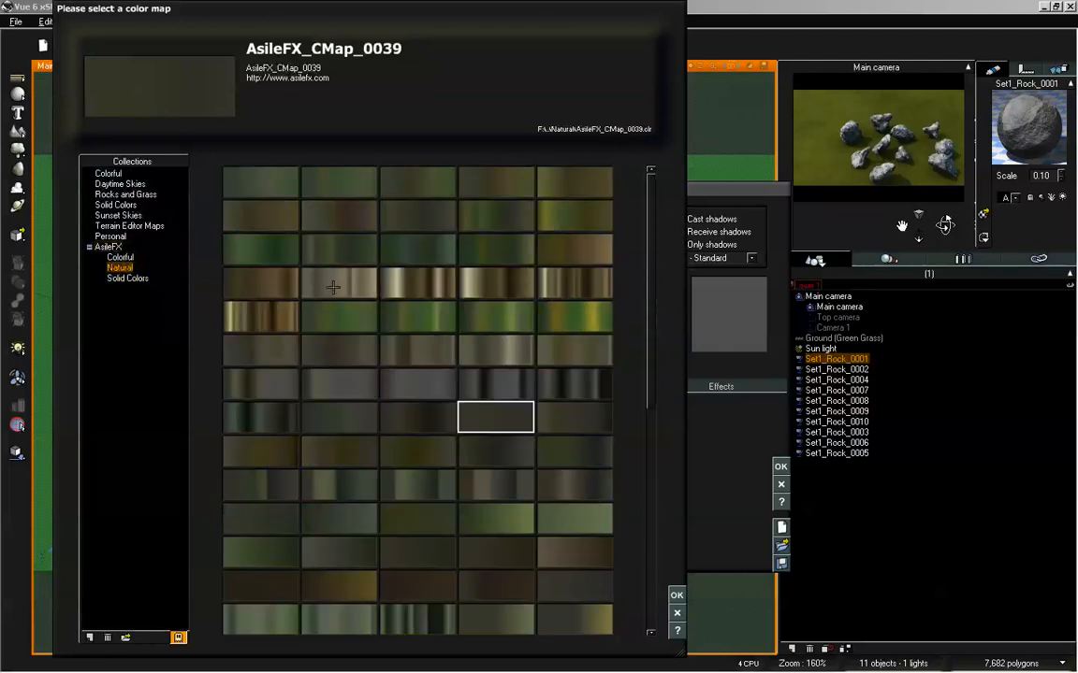
{"action": "left_click", "coordinate": [582, 419]}
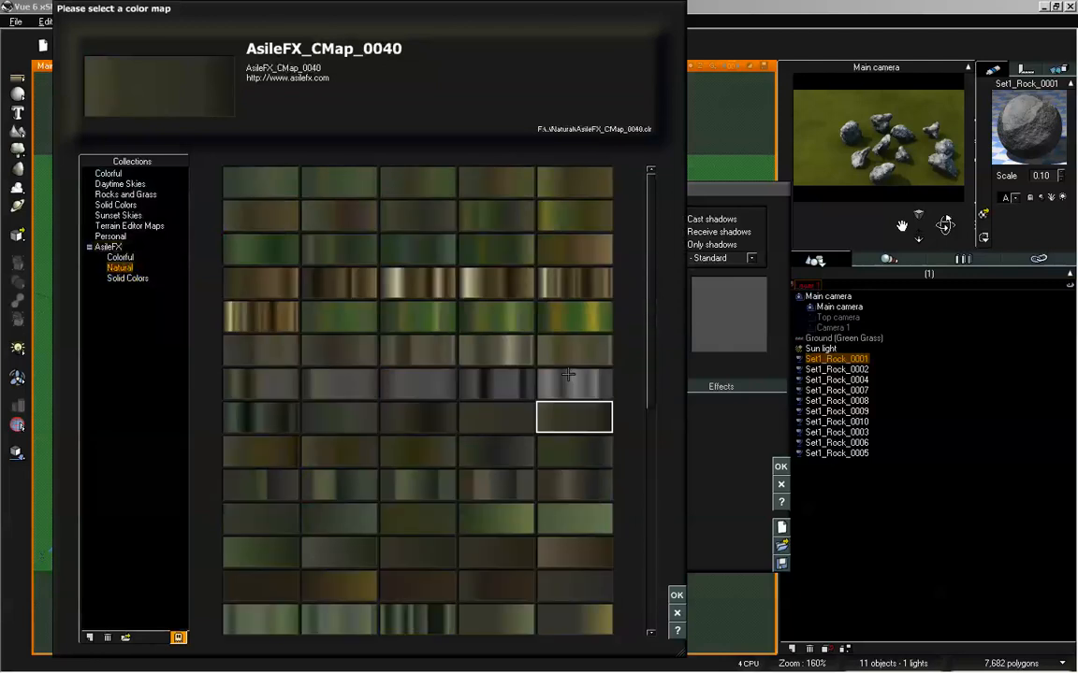
{"action": "left_click", "coordinate": [423, 385]}
{"action": "left_click", "coordinate": [676, 595]}
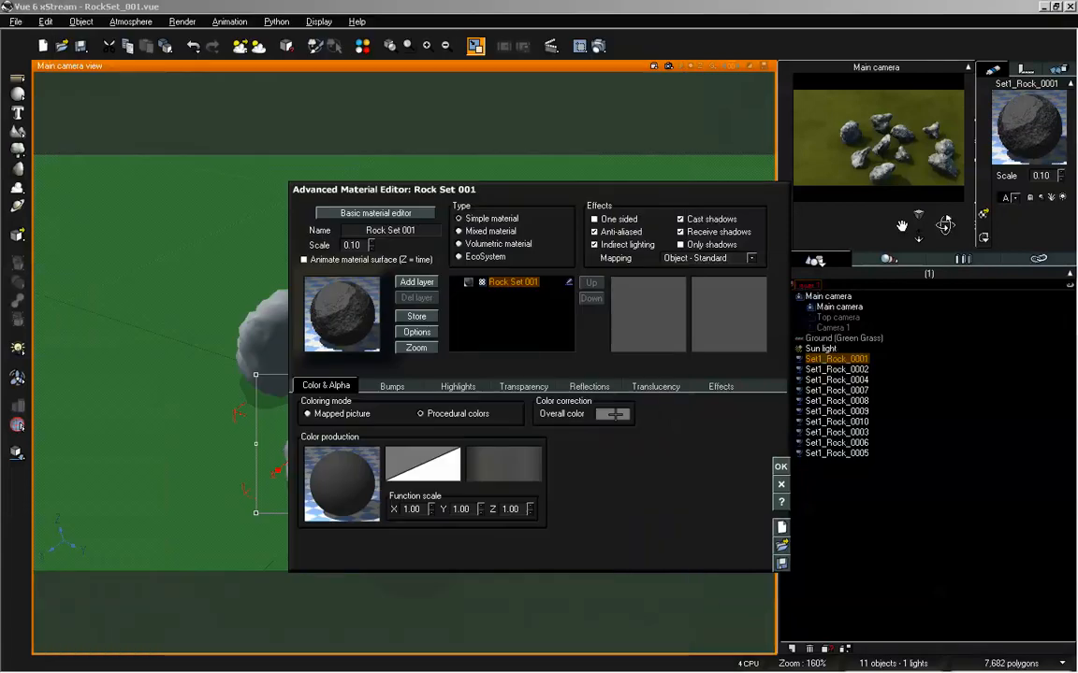
- Load an orange-yellow color map from the AsileFX Natural collection into the rock material and accept the material
{"action": "right_click", "coordinate": [510, 463]}
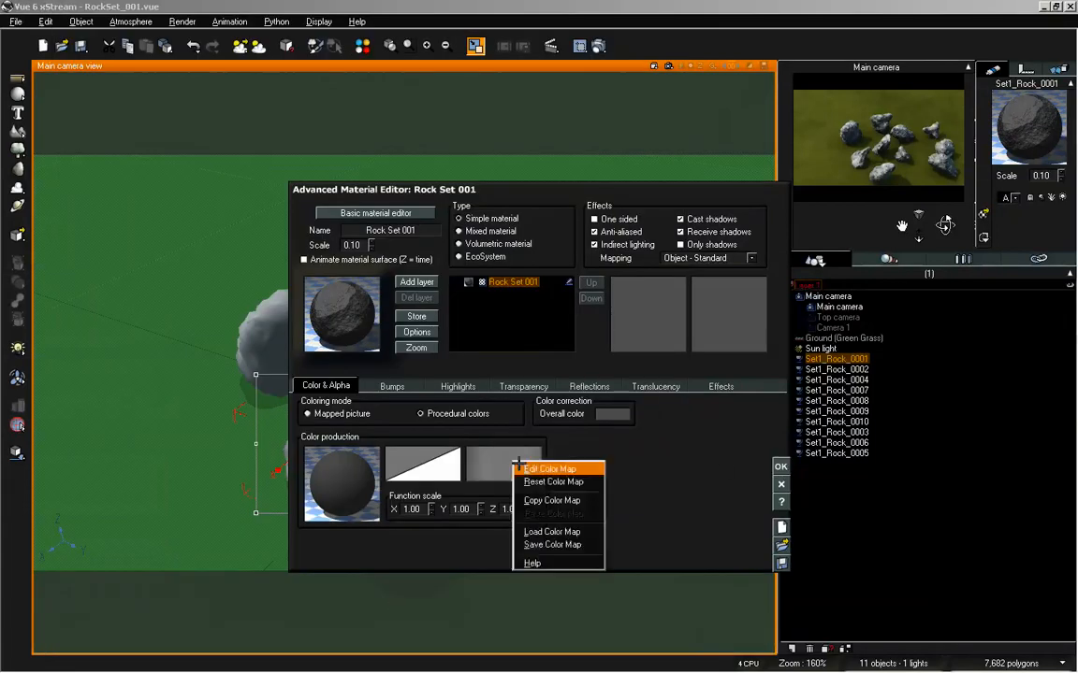
{"action": "left_click", "coordinate": [549, 526]}
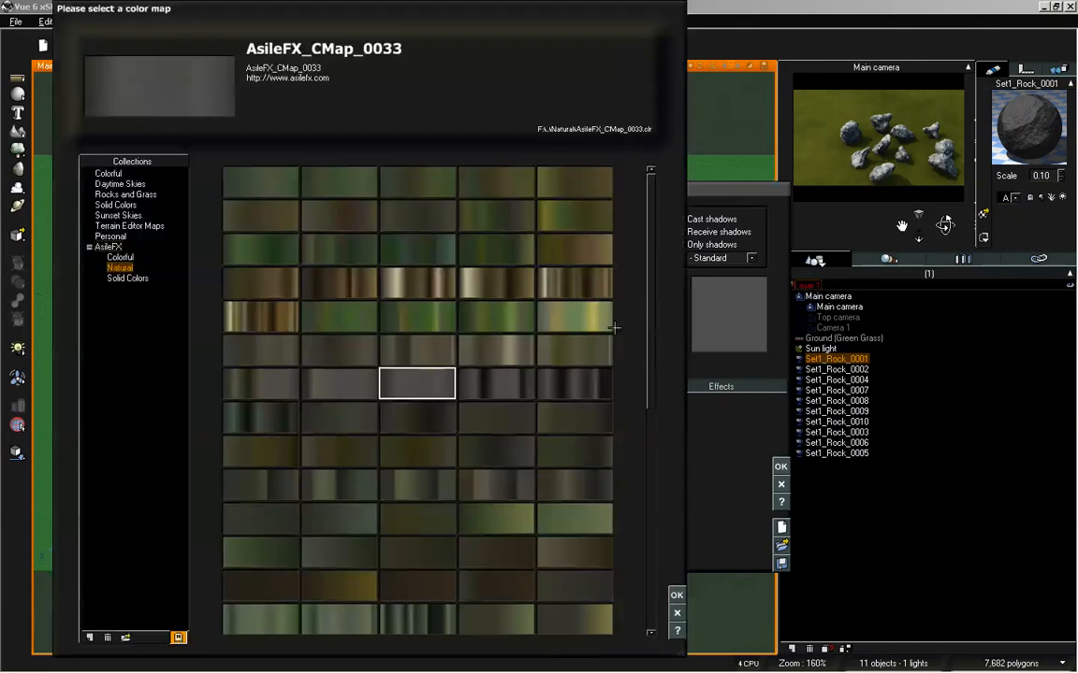
{"action": "left_click_drag", "start_coordinate": [653, 369], "coordinate": [655, 587]}
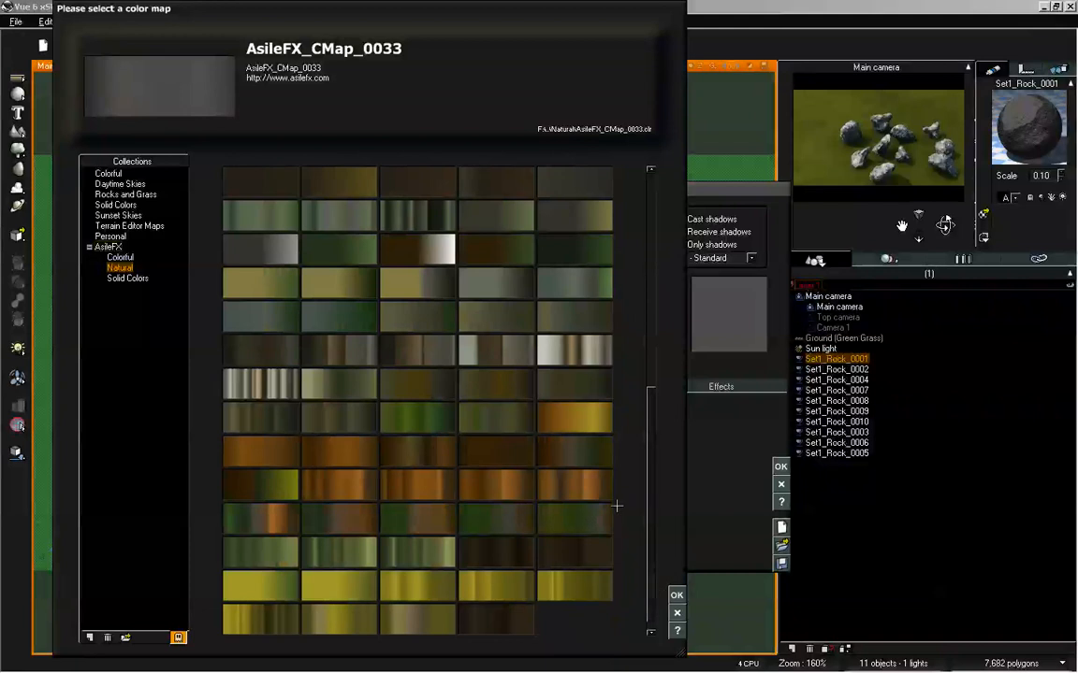
{"action": "left_click", "coordinate": [574, 417]}
{"action": "left_click", "coordinate": [676, 595]}
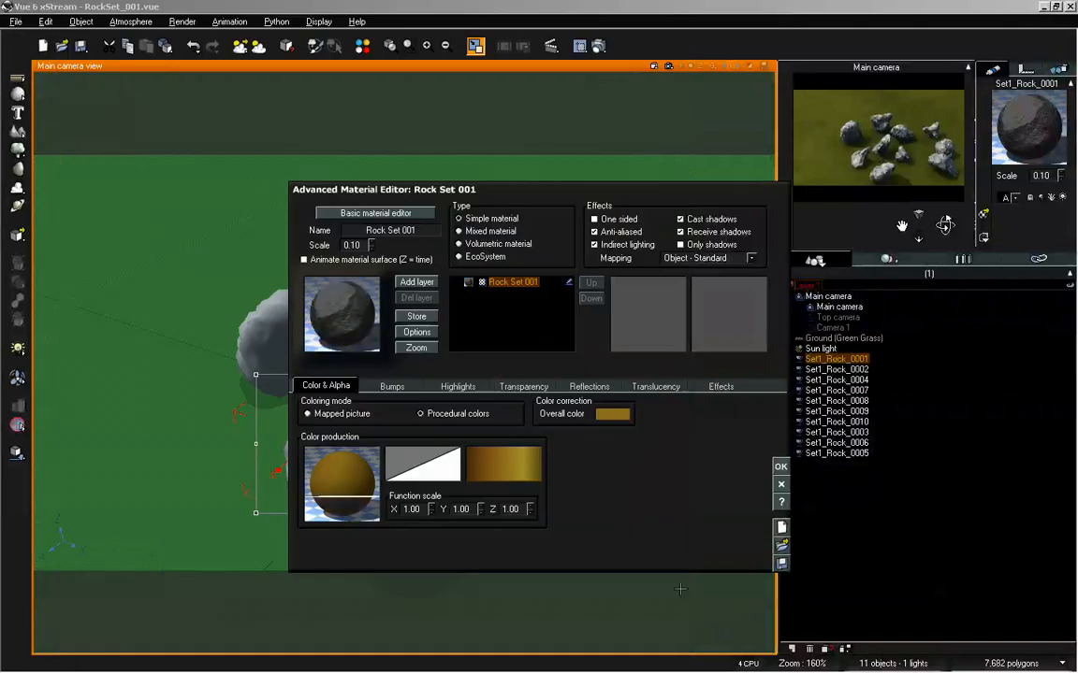
{"action": "left_click", "coordinate": [781, 465]}
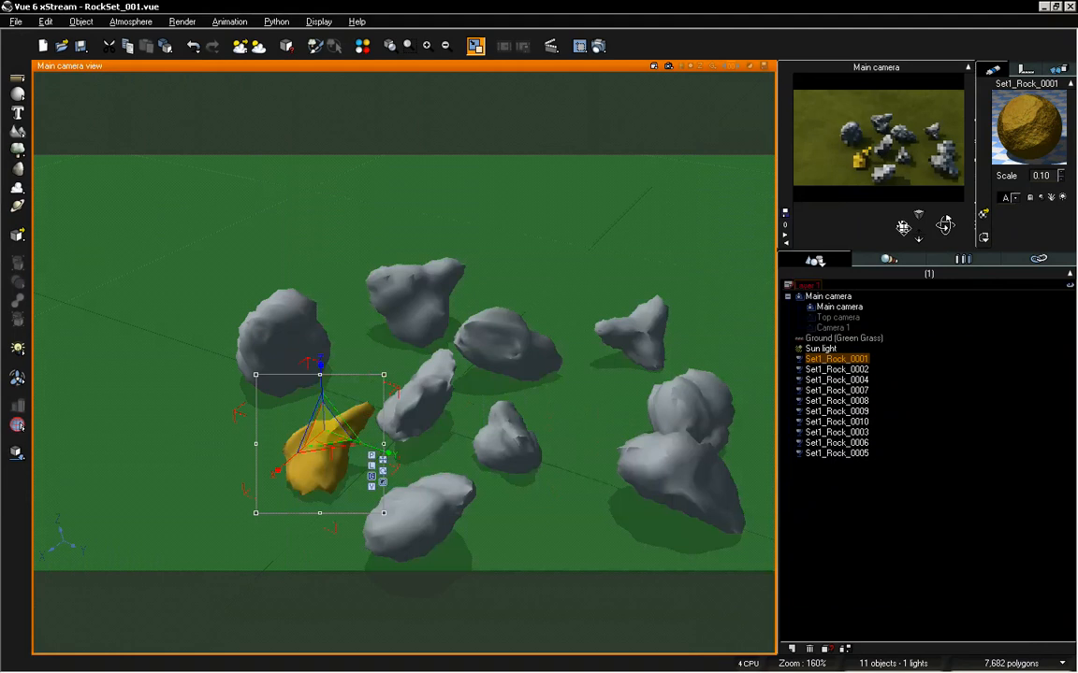
- Load the AsileFX_CMap_0030 color map into the material of Set1_Rock_0001 and accept the material
{"action": "left_click_drag", "start_coordinate": [902, 228], "coordinate": [902, 226]}
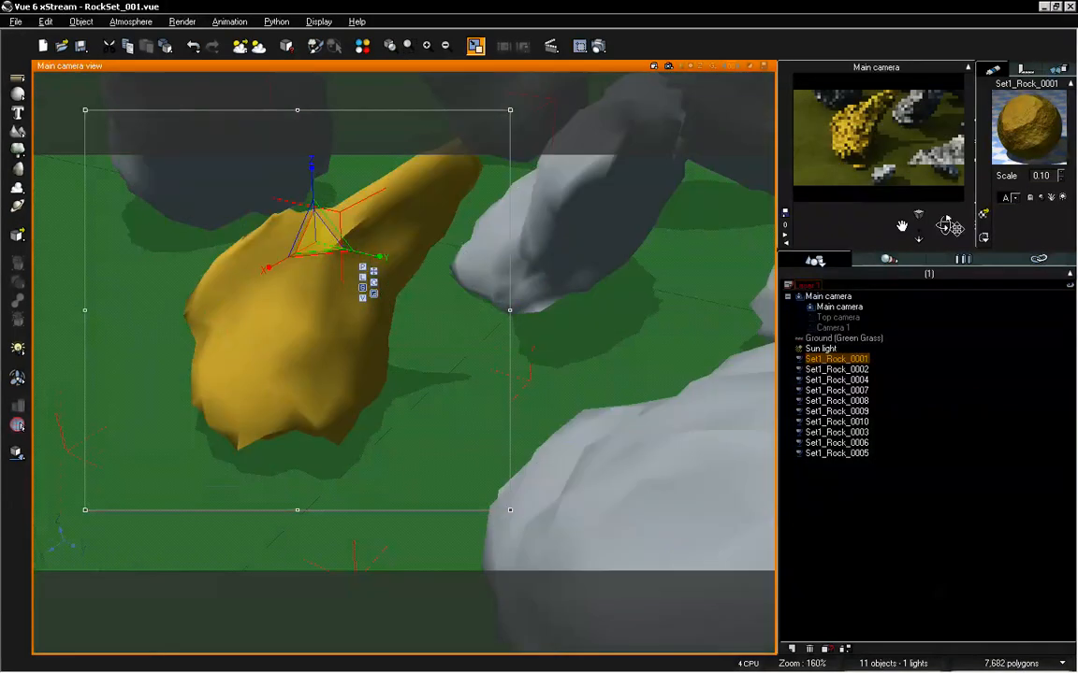
{"action": "left_click_drag", "start_coordinate": [948, 226], "coordinate": [944, 225]}
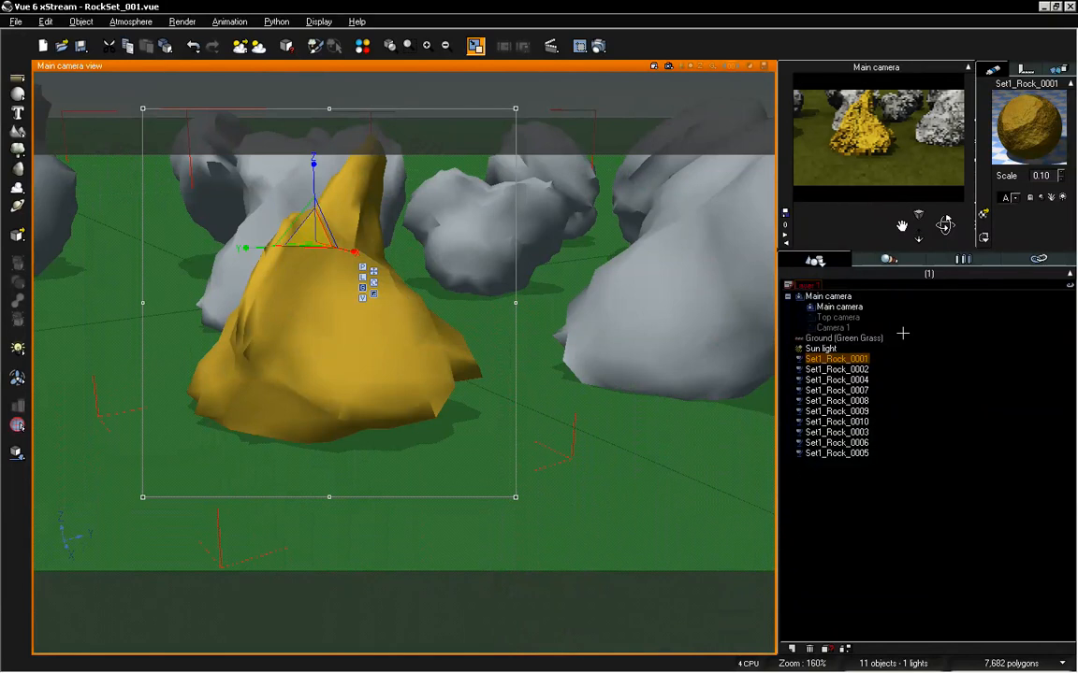
{"action": "left_click", "coordinate": [855, 370]}
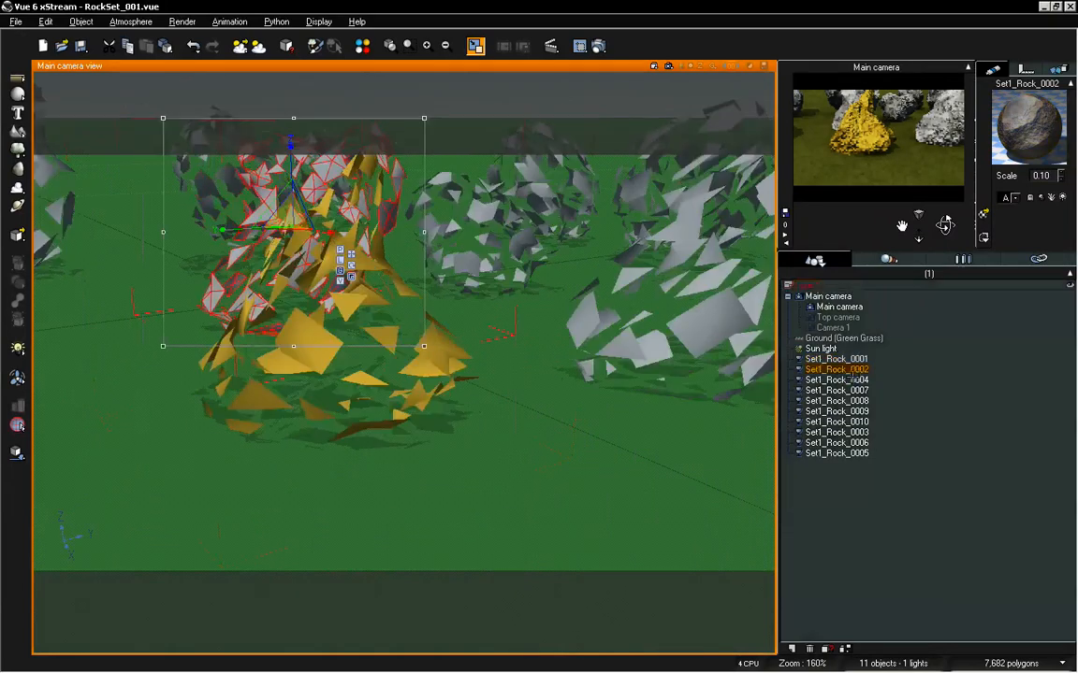
{"action": "left_click", "coordinate": [854, 380]}
{"action": "left_click", "coordinate": [854, 361]}
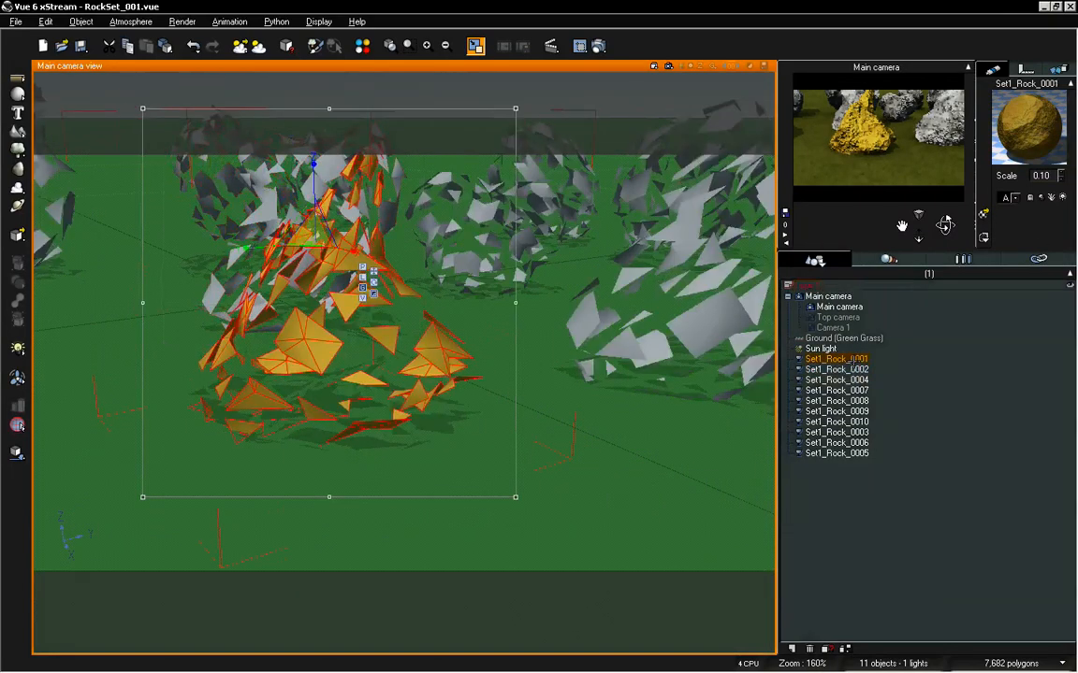
{"action": "double_click", "coordinate": [1029, 127]}
{"action": "right_click", "coordinate": [670, 339]}
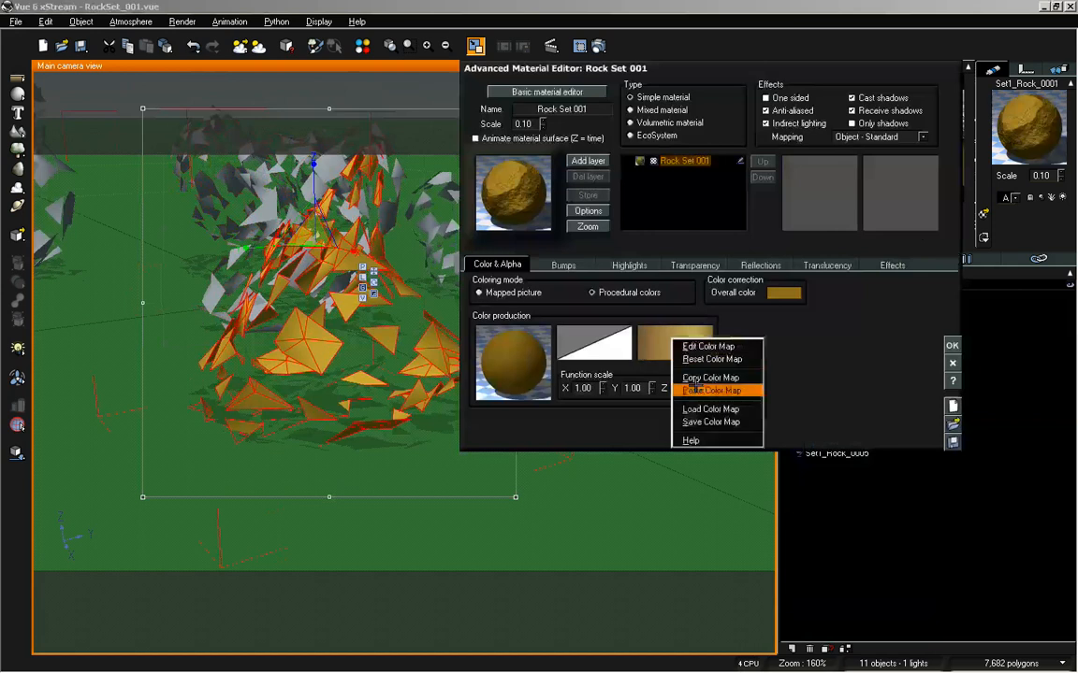
{"action": "left_click", "coordinate": [697, 409]}
{"action": "left_click", "coordinate": [580, 348]}
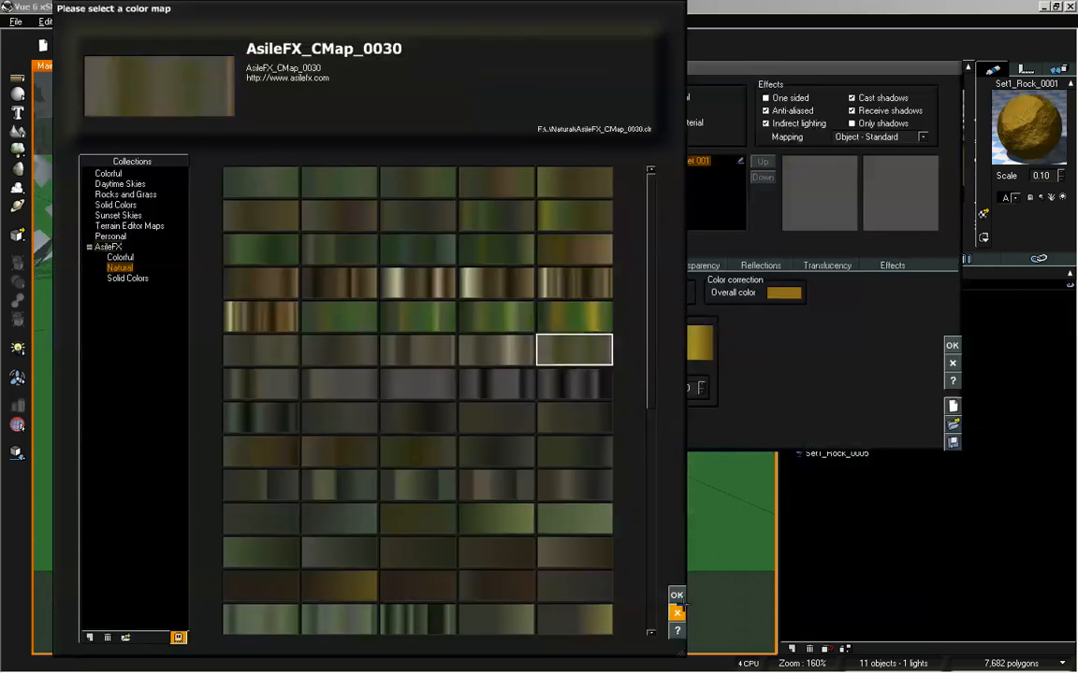
{"action": "left_click", "coordinate": [677, 595]}
{"action": "left_click", "coordinate": [952, 346]}
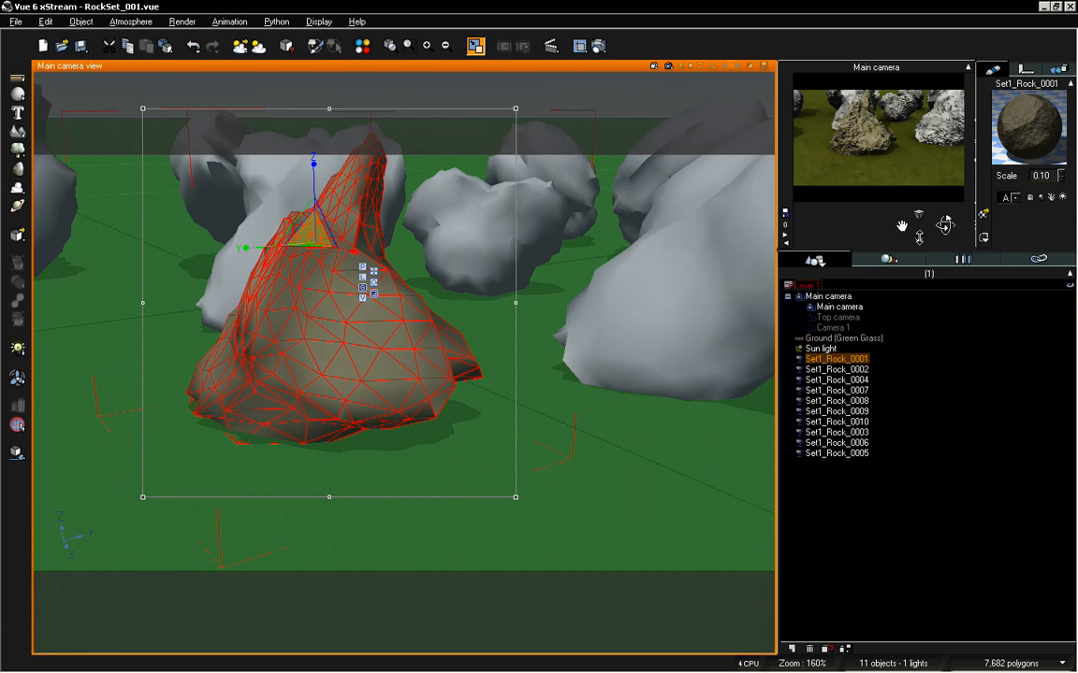
- Copy the material of Set1_Rock_0001
{"action": "mouse_move", "coordinate": [918, 238]}
{"action": "left_mouse_down"}
{"action": "mouse_move", "coordinate": [918, 260]}
{"action": "mouse_move", "coordinate": [913, 230]}
{"action": "left_mouse_up"}
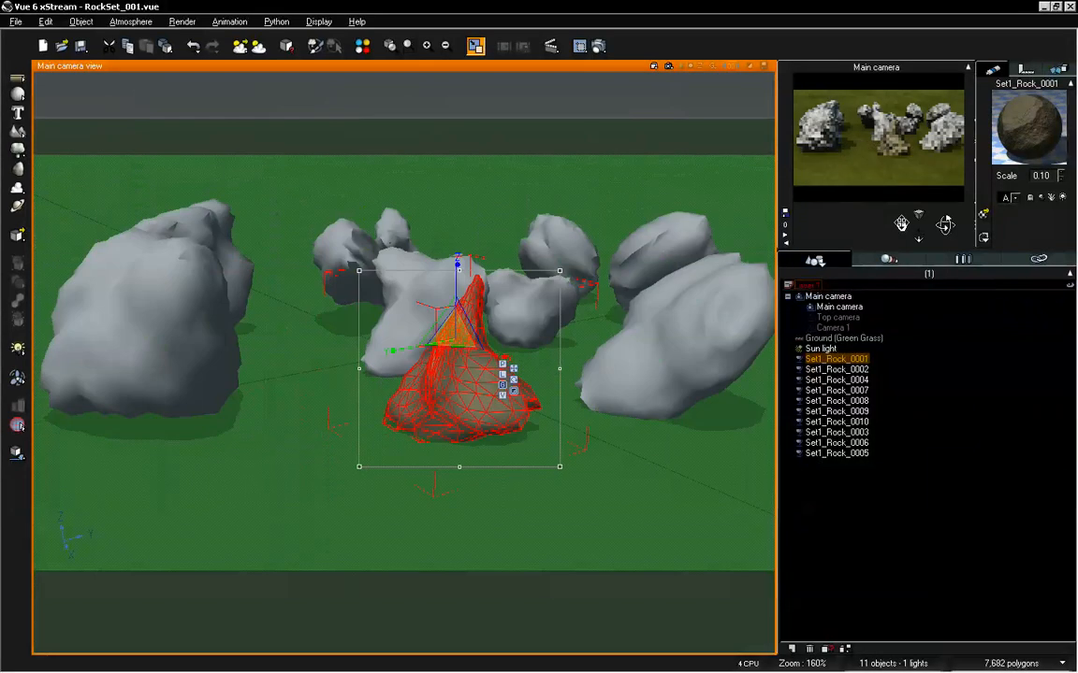
{"action": "left_click_drag", "start_coordinate": [947, 223], "coordinate": [945, 225]}
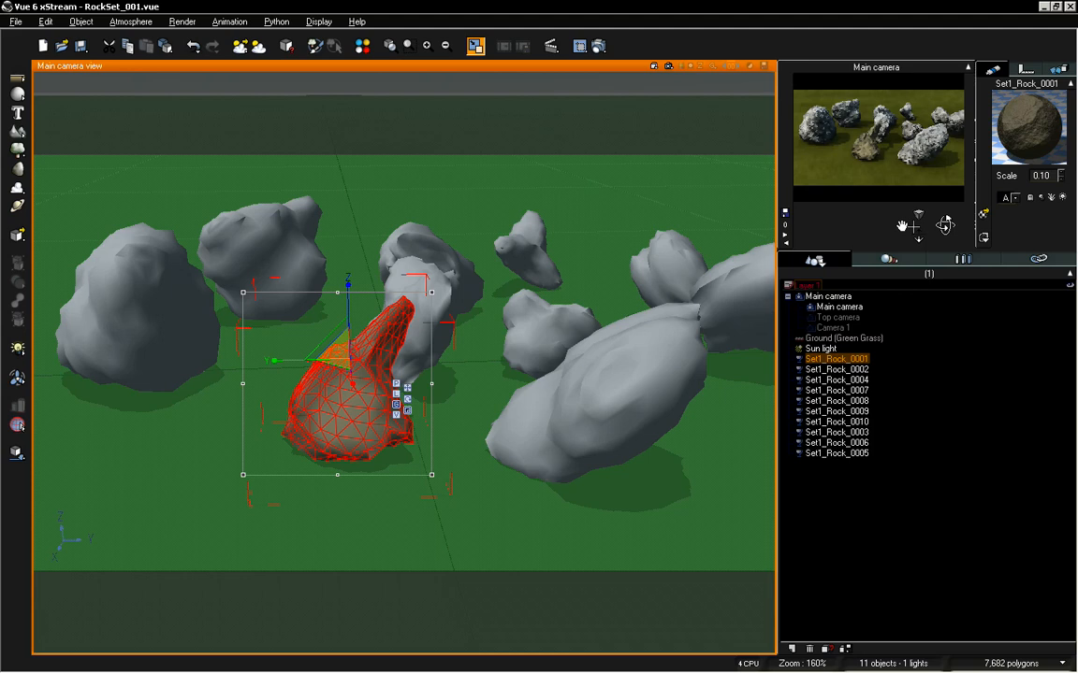
{"action": "right_click", "coordinate": [997, 131]}
{"action": "left_click", "coordinate": [973, 172]}
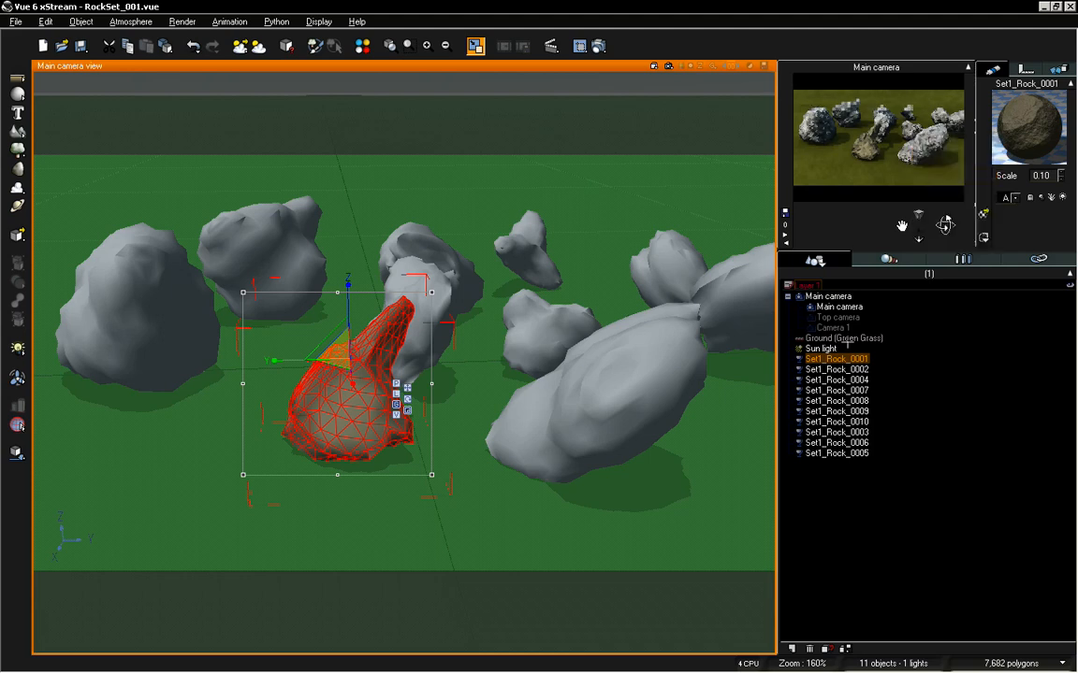
- Select the nine rocks from Set1_Rock_0002 through Set1_Rock_0005 and paste the copied material over their second Rock Set 001 material
{"action": "left_click", "coordinate": [850, 369]}
{"action": "left_click", "coordinate": [852, 453], "text": "shift"}
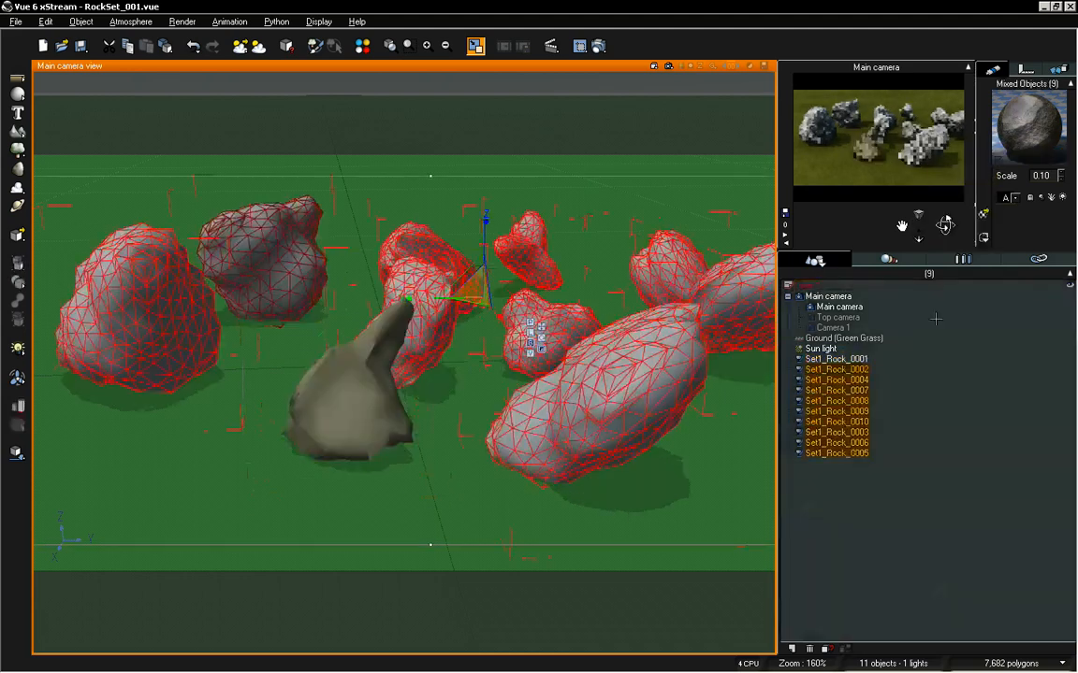
{"action": "right_click", "coordinate": [1048, 114]}
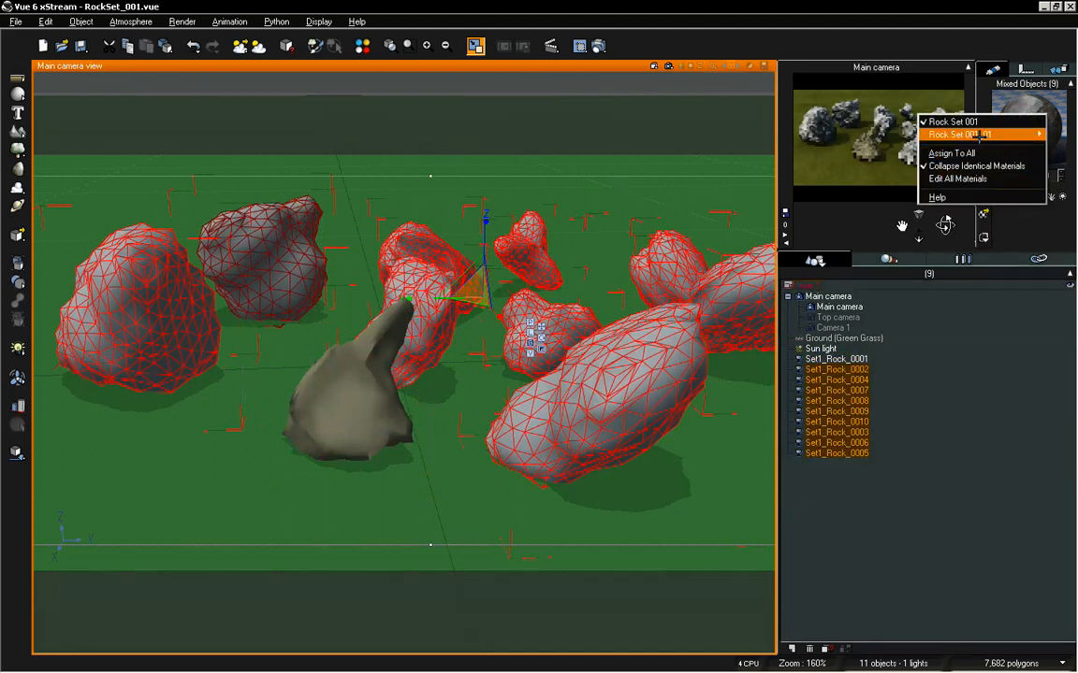
{"action": "mouse_move", "coordinate": [973, 134]}
{"action": "left_click", "coordinate": [885, 178]}
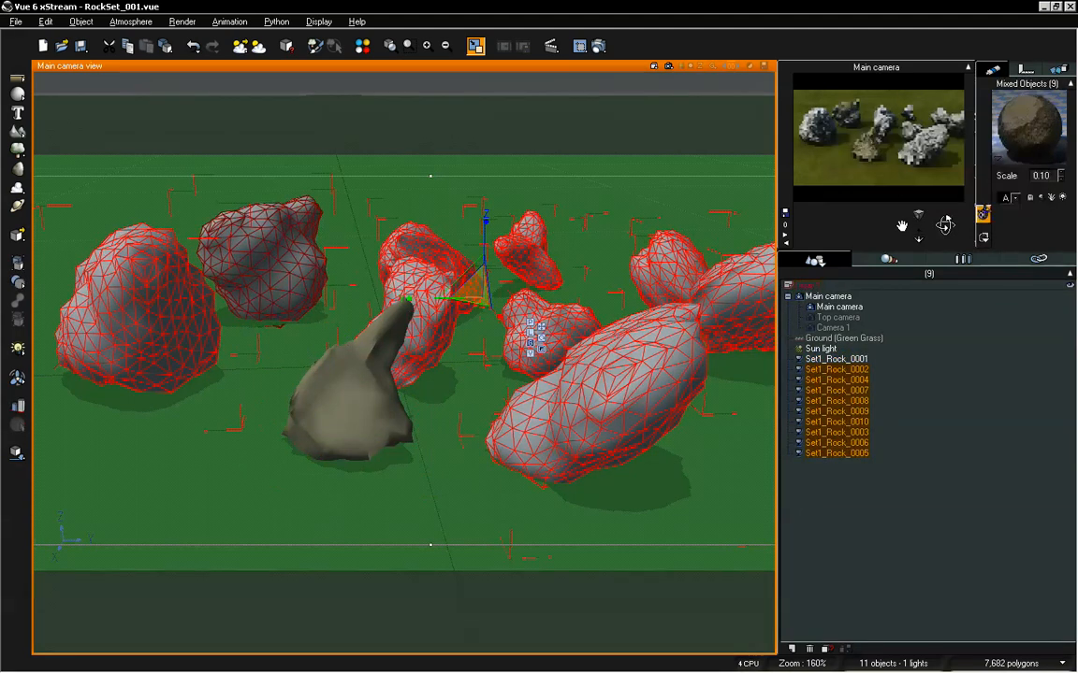
{"action": "right_click", "coordinate": [1002, 119]}
{"action": "mouse_move", "coordinate": [953, 139]}
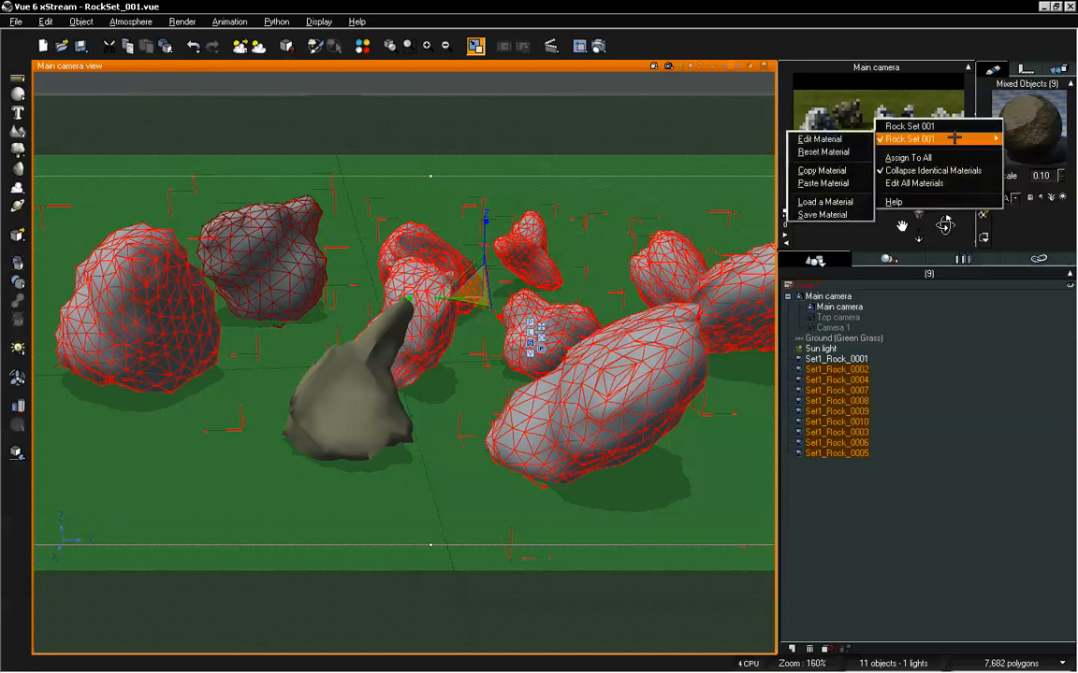
{"action": "left_click", "coordinate": [849, 157]}
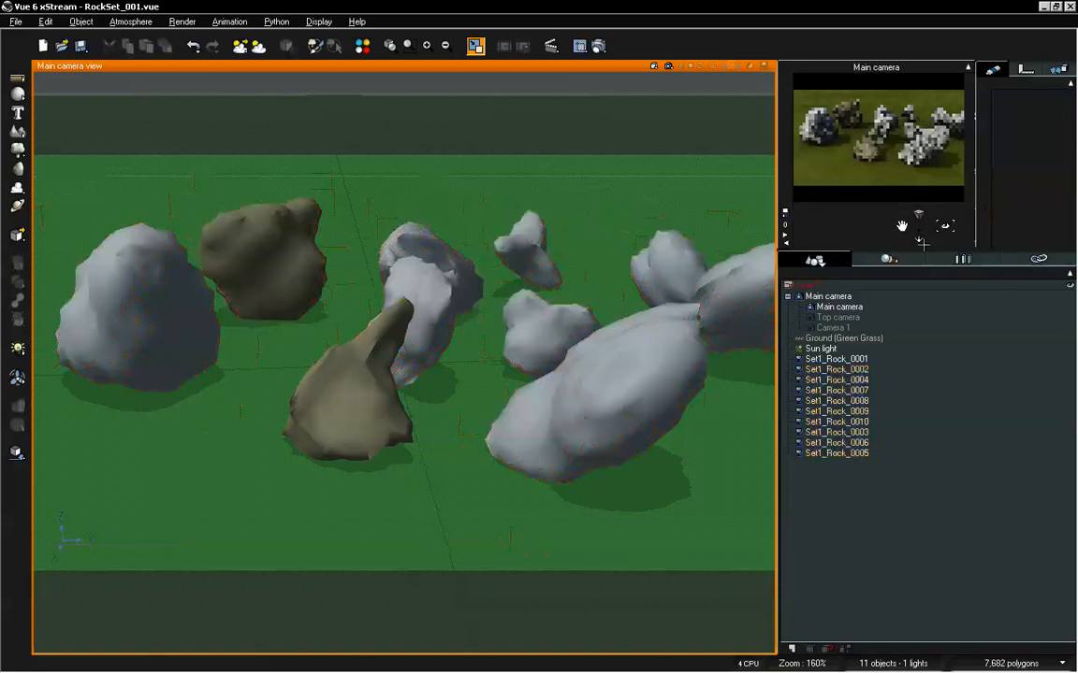
- Reselect the nine rocks other than Set1_Rock_0001, paste the copied material over their first Rock Set 001 material, and deselect them
{"action": "left_click_drag", "start_coordinate": [919, 238], "coordinate": [919, 246]}
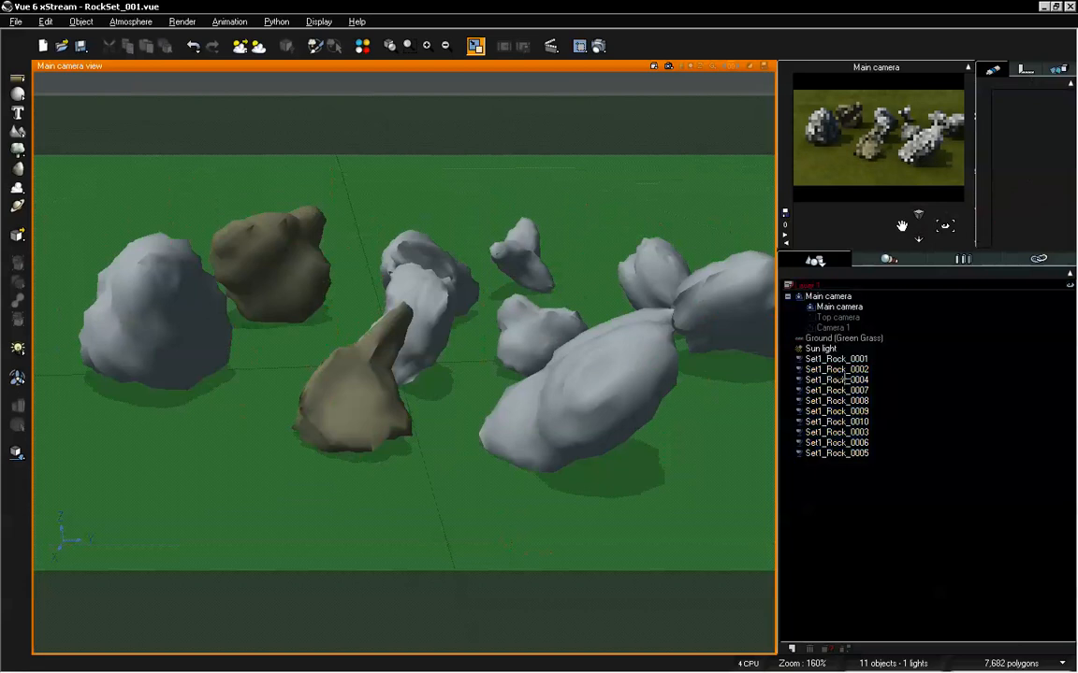
{"action": "left_click", "coordinate": [836, 359]}
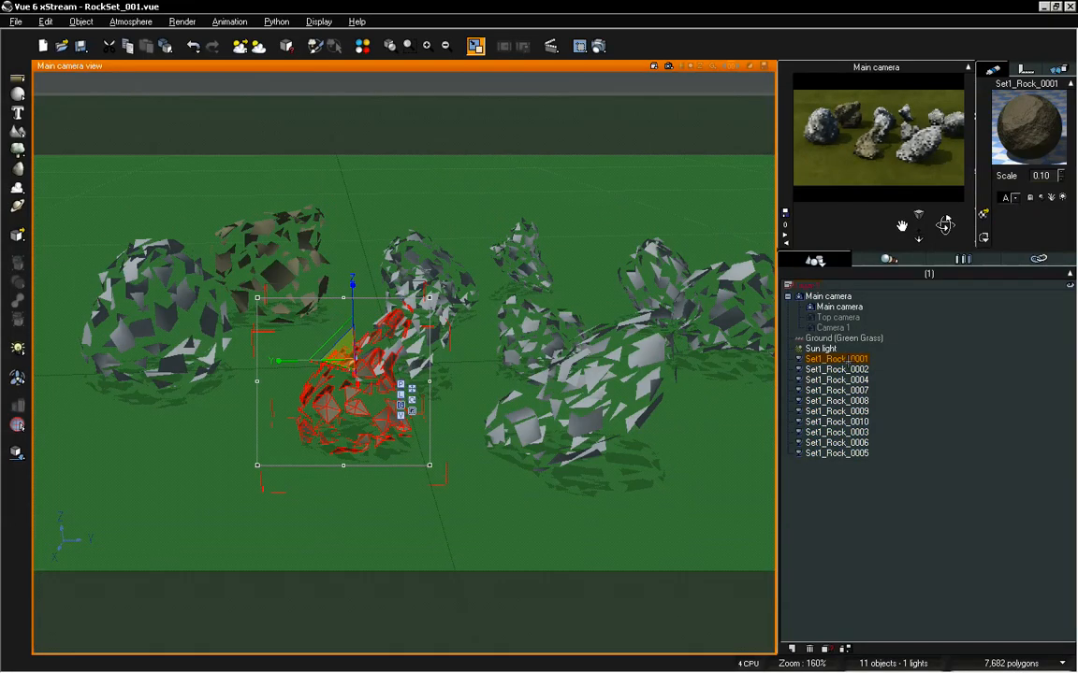
{"action": "left_click", "coordinate": [850, 370]}
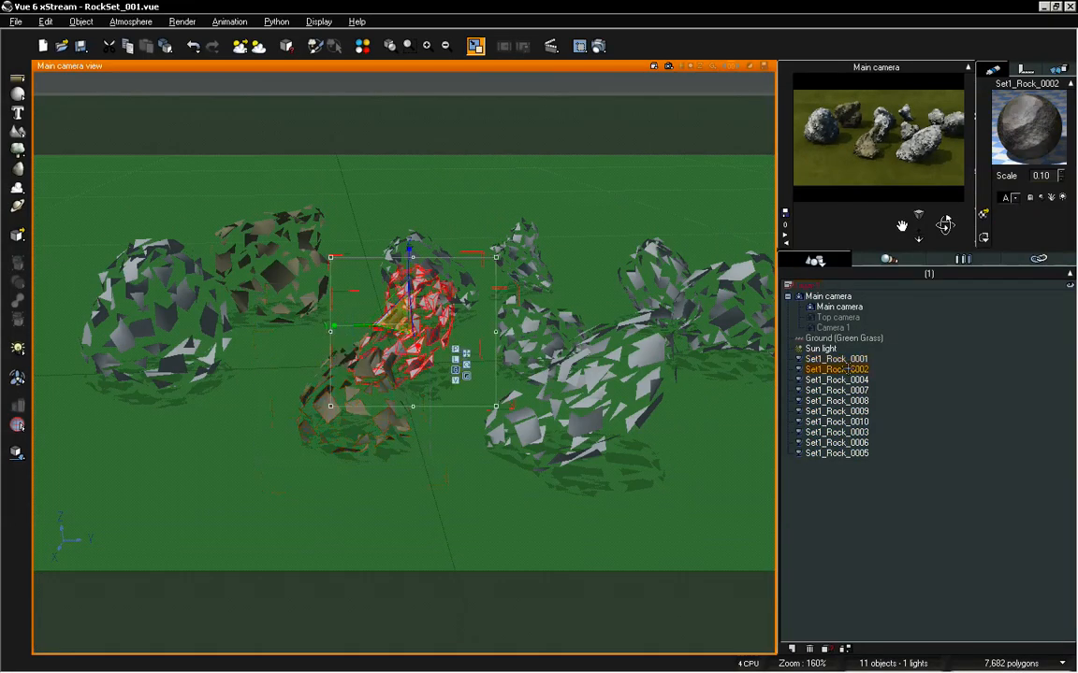
{"action": "left_click", "coordinate": [853, 454], "text": "shift"}
{"action": "right_click", "coordinate": [1034, 132]}
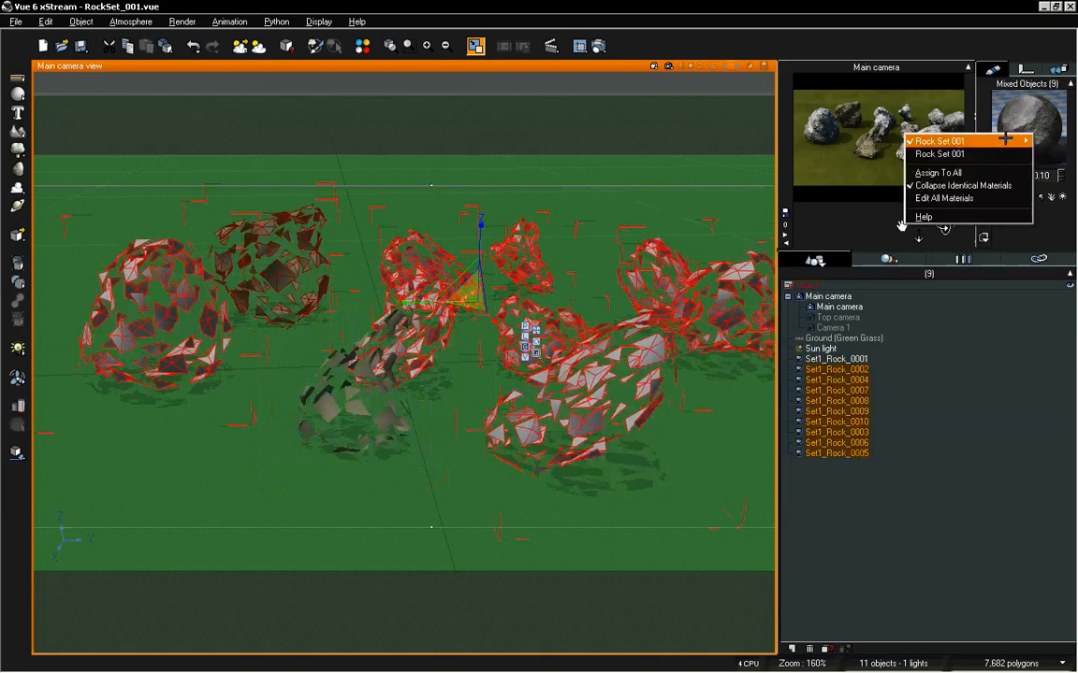
{"action": "left_click", "coordinate": [775, 166]}
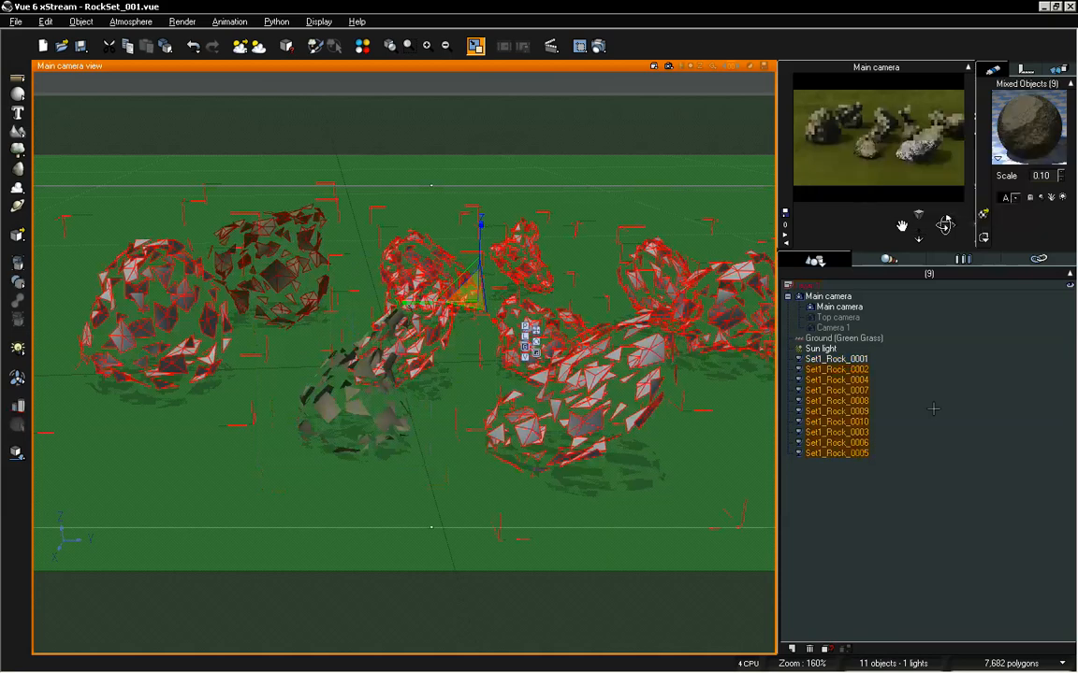
{"action": "left_click", "coordinate": [889, 539]}
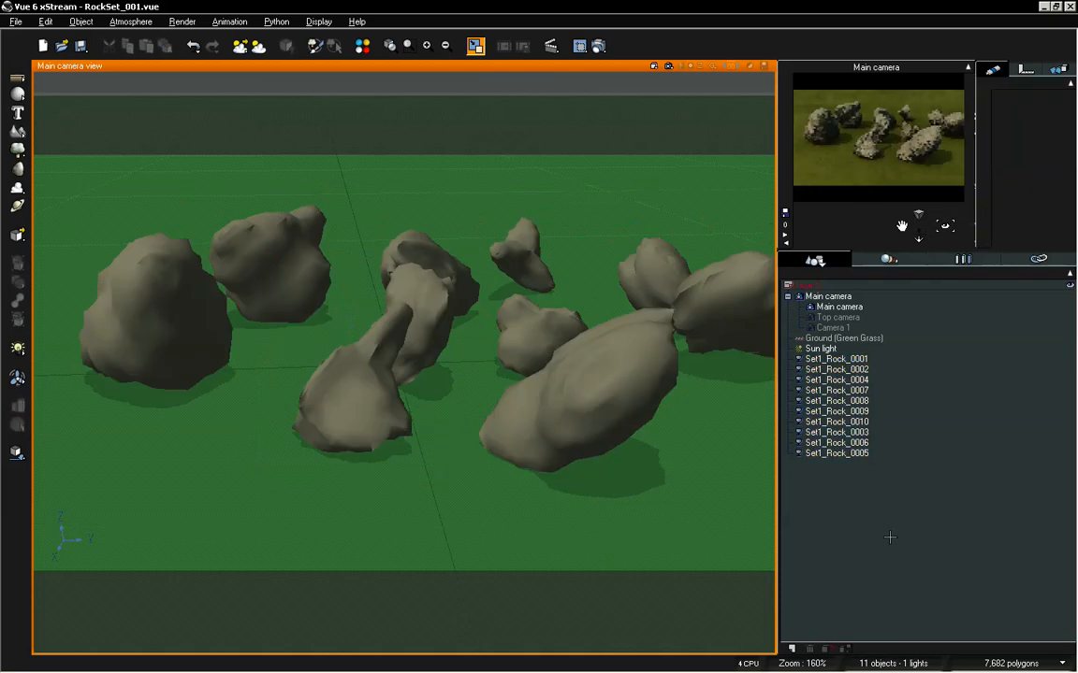
{"action": "left_click_drag", "start_coordinate": [944, 229], "coordinate": [946, 225]}
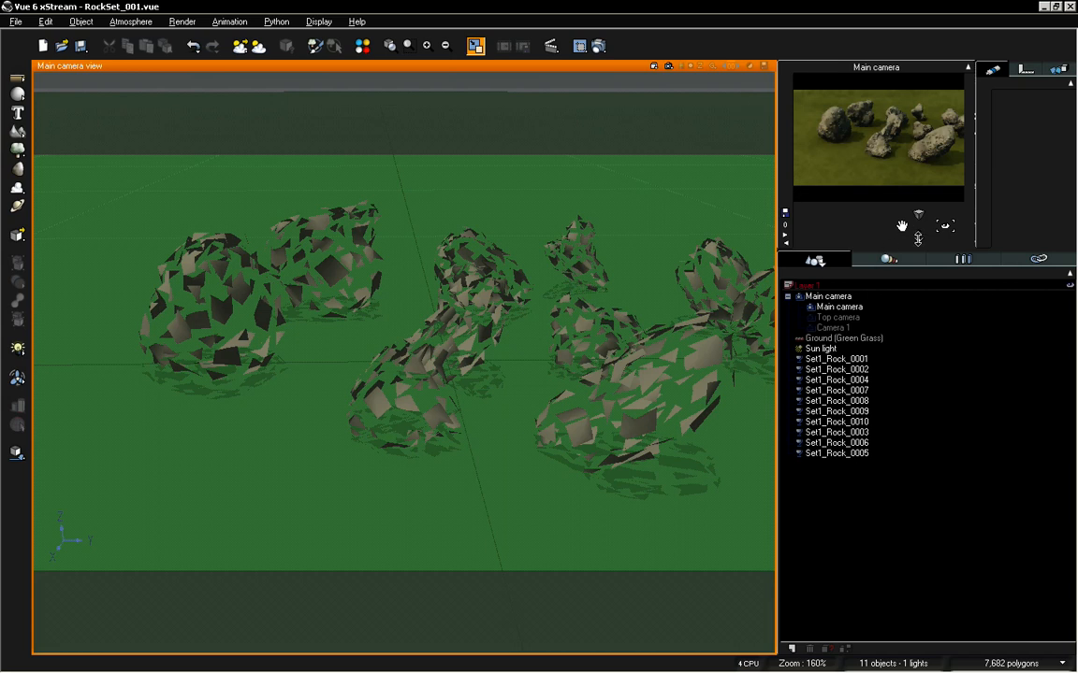
- Delete all ten rocks, Set1_Rock_0001 through Set1_Rock_0010, from the scene
{"action": "left_click_drag", "start_coordinate": [918, 236], "coordinate": [918, 280]}
{"action": "left_click", "coordinate": [885, 361]}
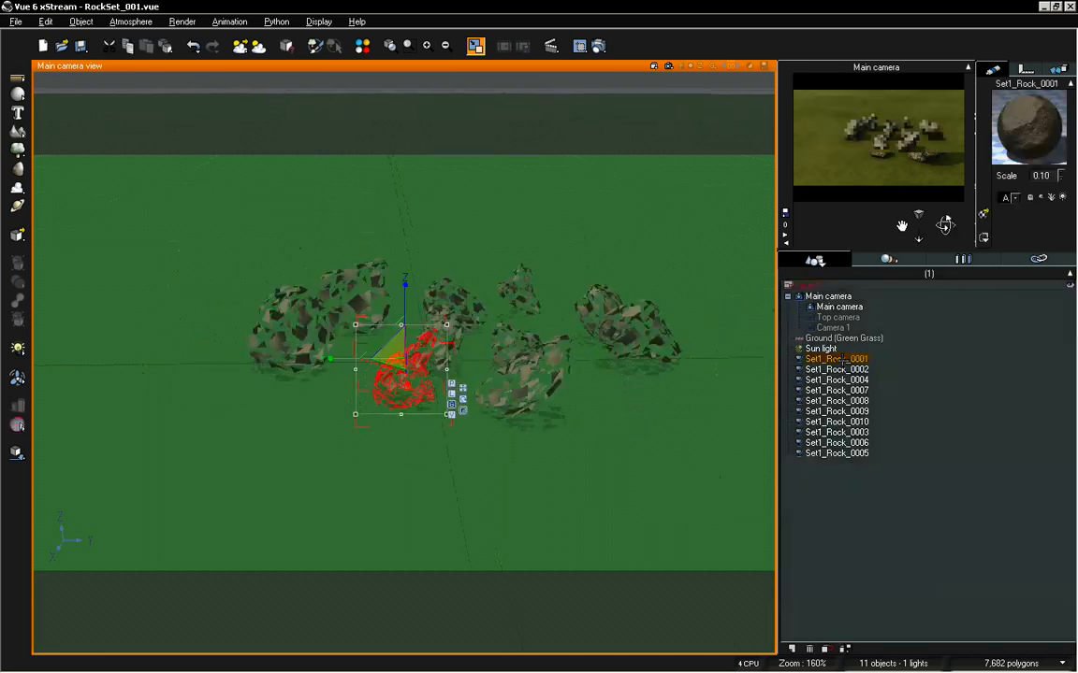
{"action": "left_click", "coordinate": [845, 453], "text": "shift"}
{"action": "key", "text": "Delete"}
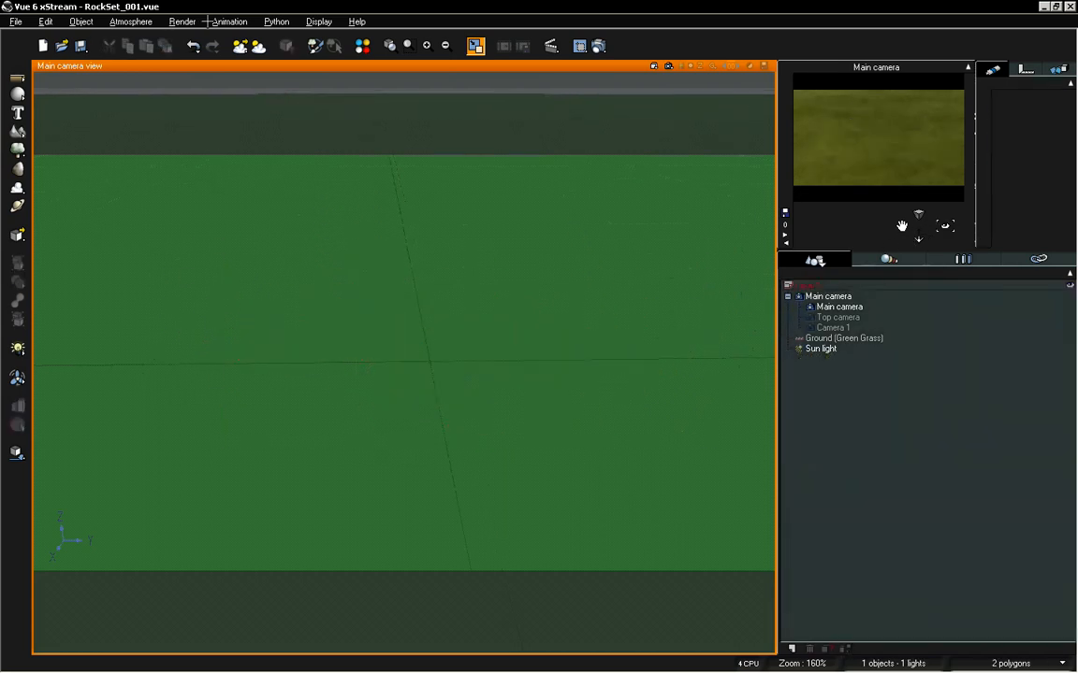
- Restore the four-view layout and add Set1_Rock_0001 from the RockSet1 collection to the EcoSystem Painter population
{"action": "double_click", "coordinate": [340, 70]}
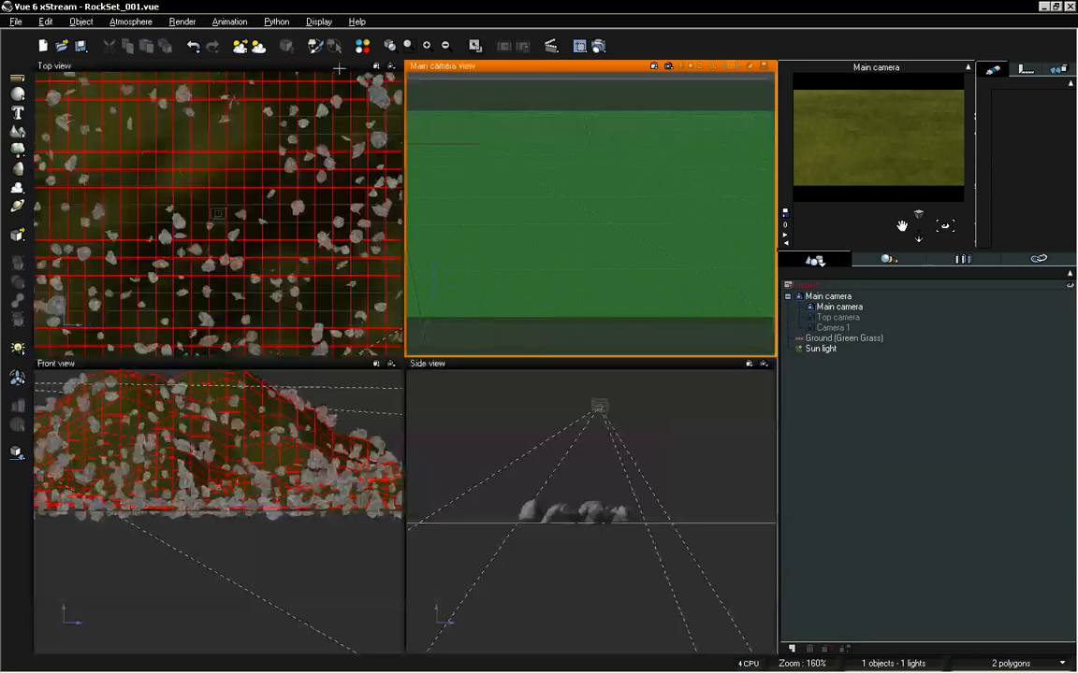
{"action": "left_click", "coordinate": [332, 164]}
{"action": "scroll", "coordinate": [329, 182], "scroll_direction": "down", "scroll_amount": 2}
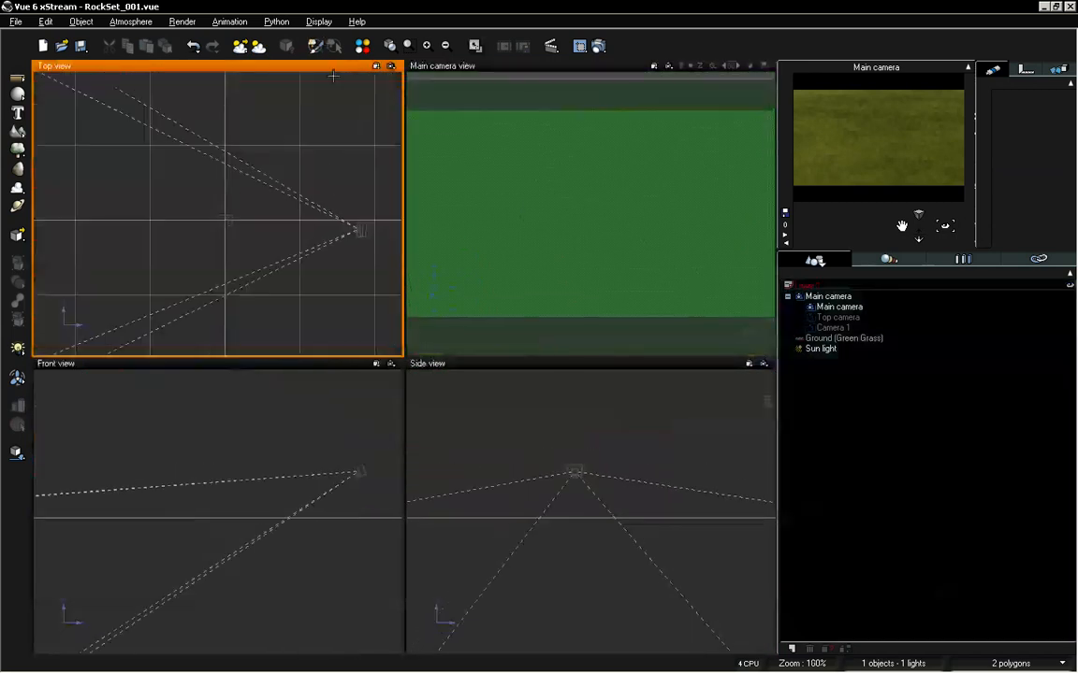
{"action": "left_click", "coordinate": [316, 46]}
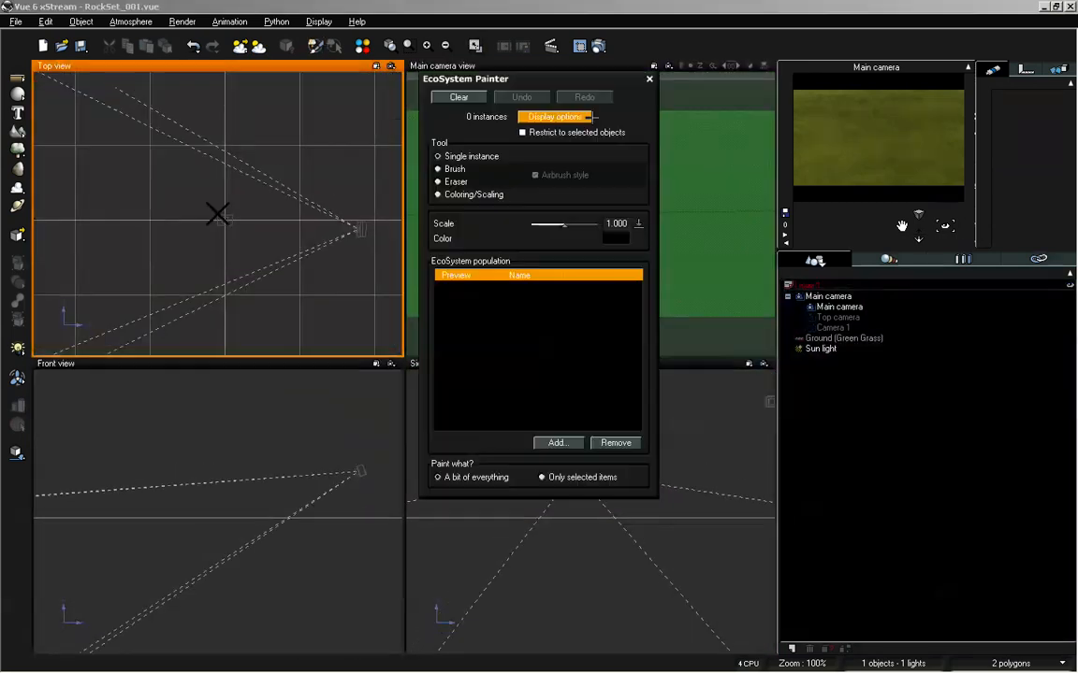
{"action": "left_click", "coordinate": [557, 442]}
{"action": "left_click", "coordinate": [583, 477]}
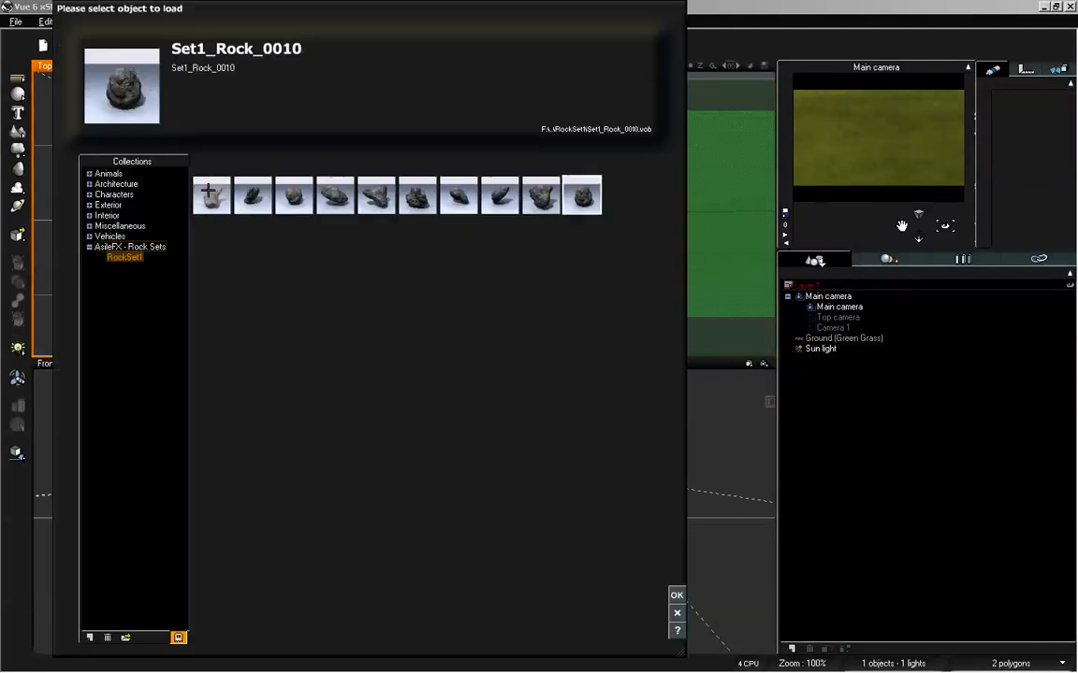
{"action": "left_click", "coordinate": [676, 595]}
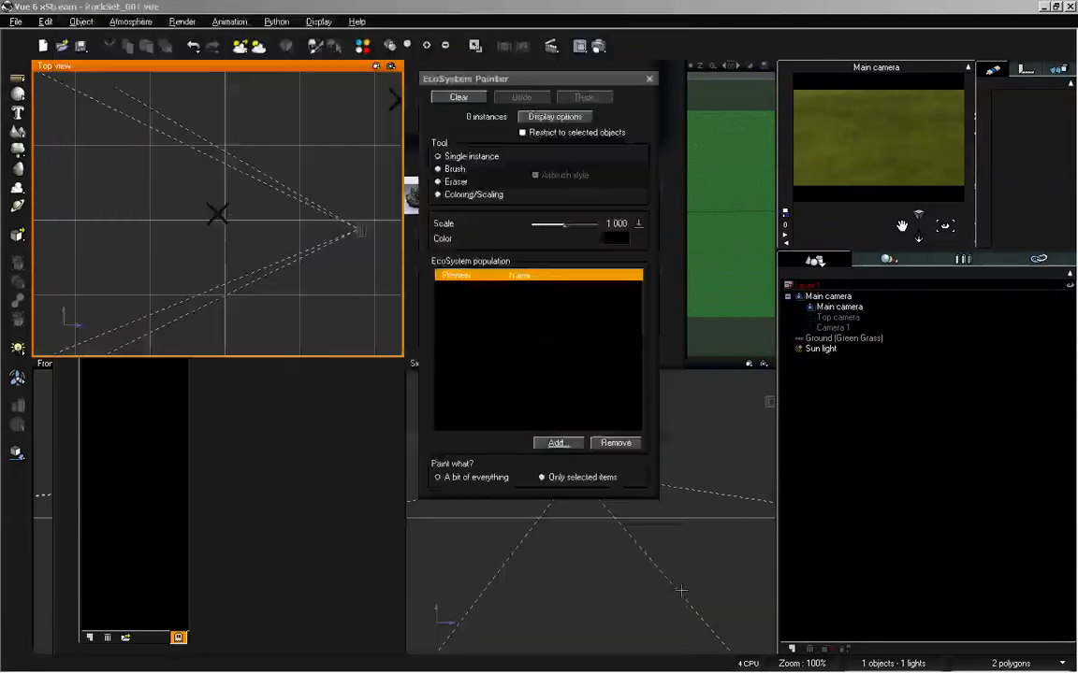
- Add the rocks Set1_Rock_0002 and Set1_Rock_0003 to the EcoSystem Painter population
{"action": "left_click", "coordinate": [557, 442]}
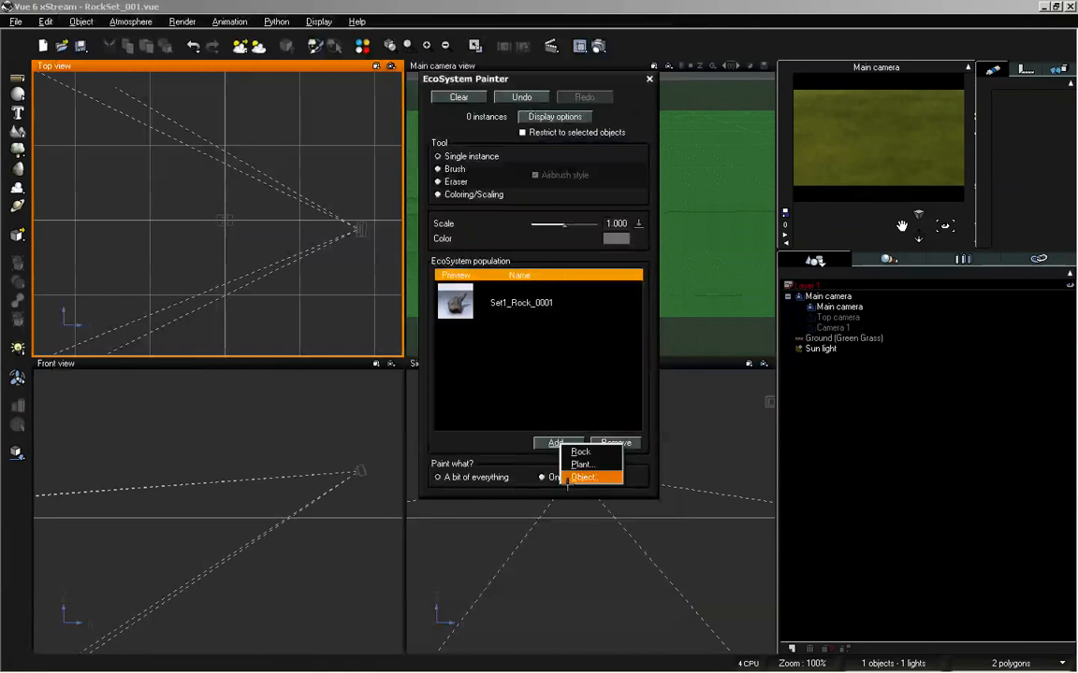
{"action": "left_click", "coordinate": [587, 478]}
{"action": "left_click", "coordinate": [252, 195]}
{"action": "left_click", "coordinate": [676, 595]}
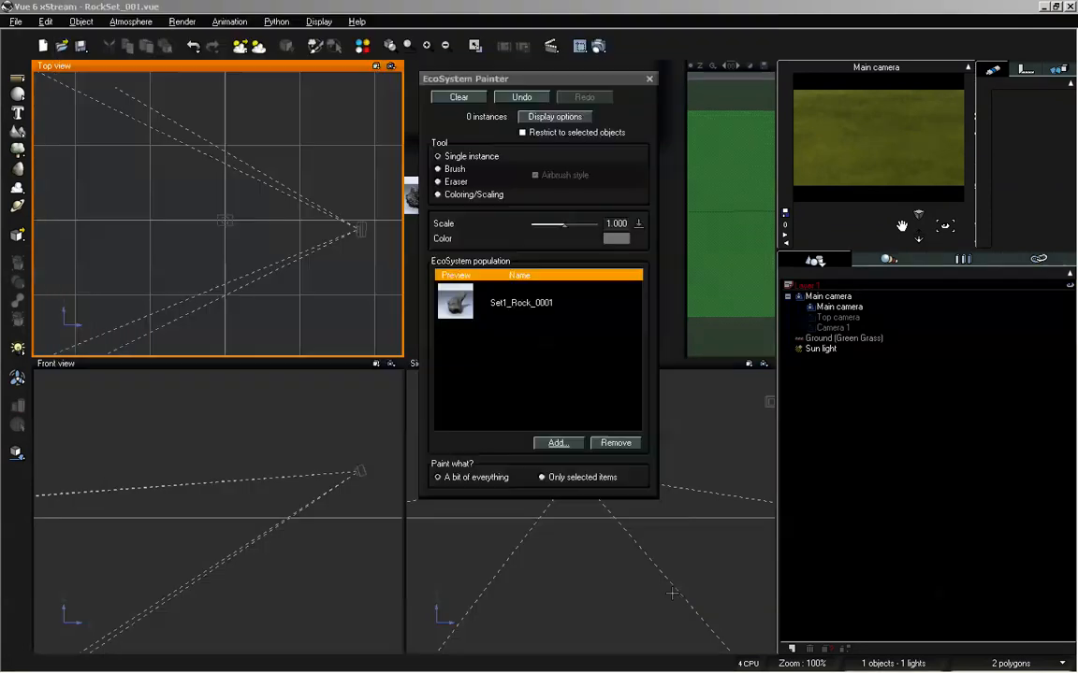
{"action": "left_click", "coordinate": [557, 443]}
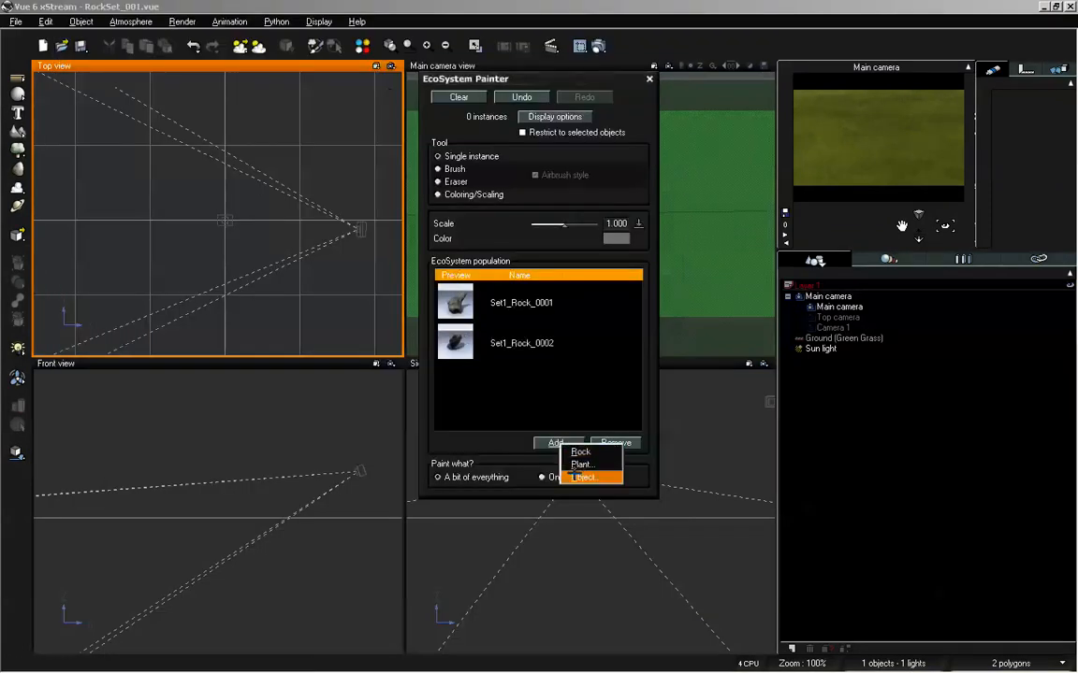
{"action": "left_click", "coordinate": [588, 478]}
{"action": "left_click", "coordinate": [293, 195]}
{"action": "left_click", "coordinate": [676, 595]}
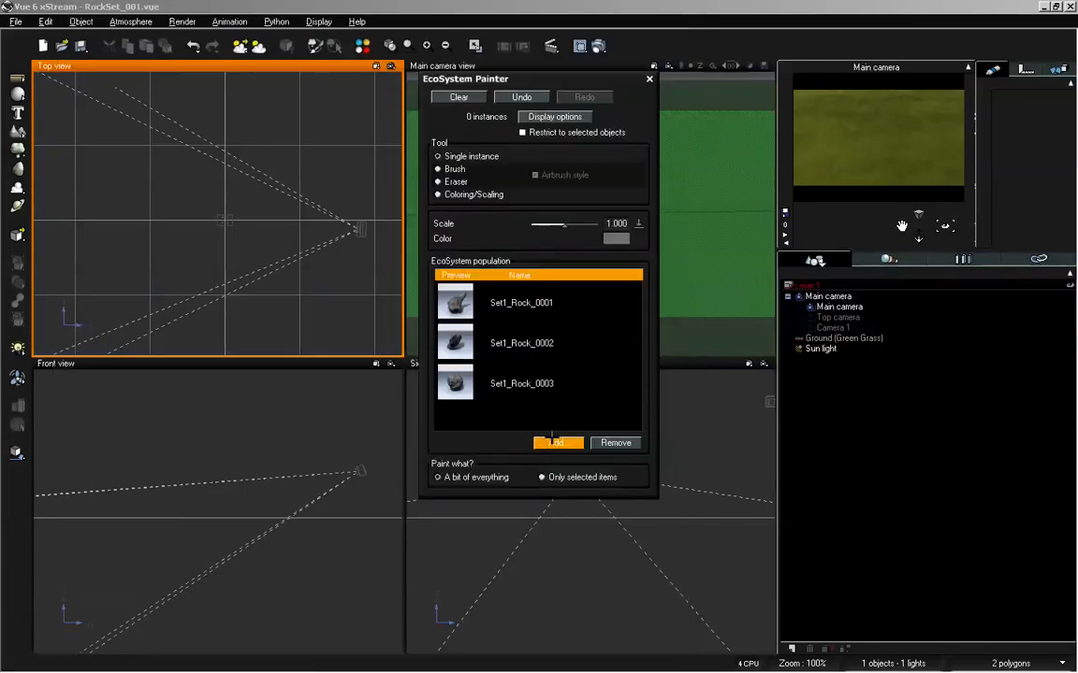
- Add the rocks Set1_Rock_0006 and Set1_Rock_0010 to the EcoSystem Painter population
{"action": "left_click", "coordinate": [556, 442]}
{"action": "left_click", "coordinate": [586, 477]}
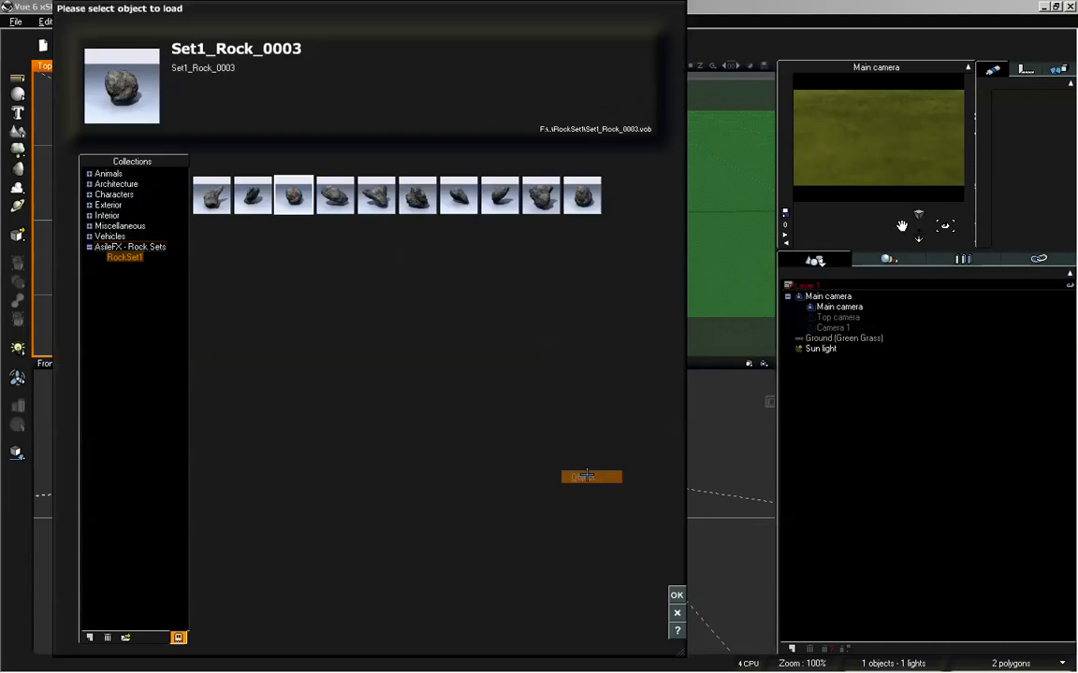
{"action": "left_click", "coordinate": [417, 195]}
{"action": "left_click", "coordinate": [677, 595]}
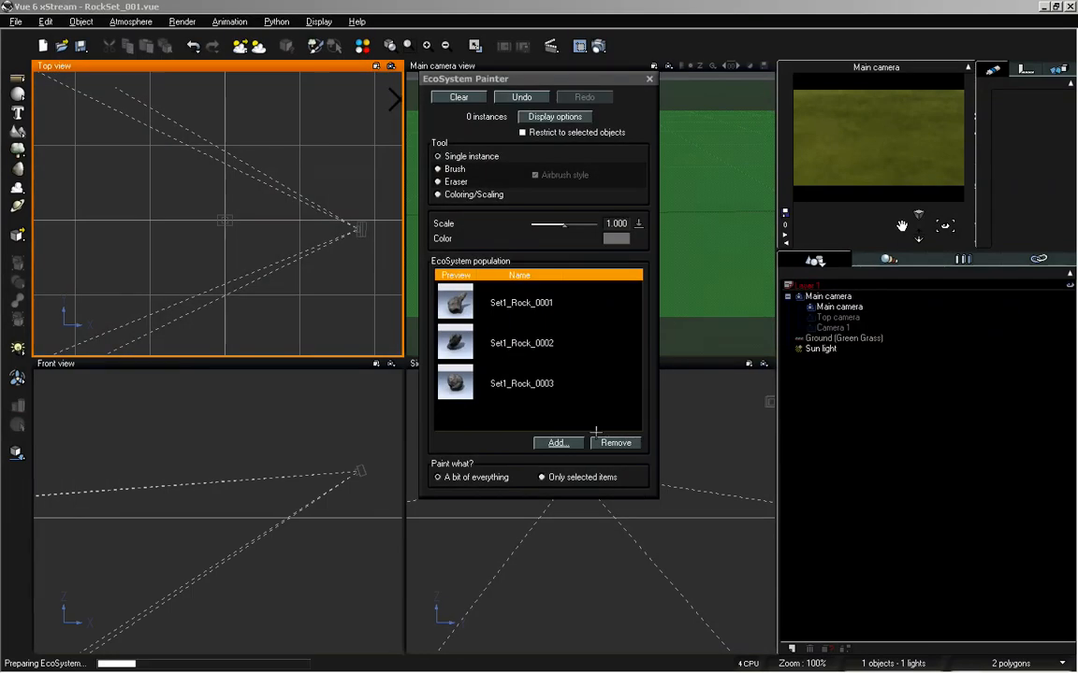
{"action": "left_click", "coordinate": [555, 442]}
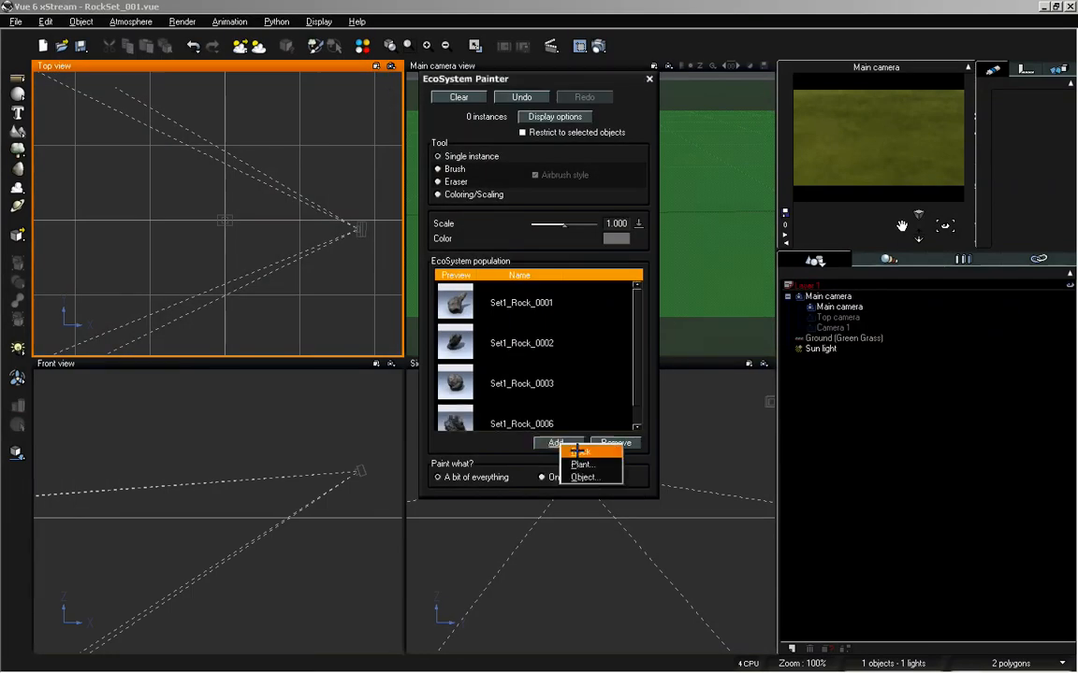
{"action": "left_click", "coordinate": [585, 477]}
{"action": "left_click", "coordinate": [524, 187]}
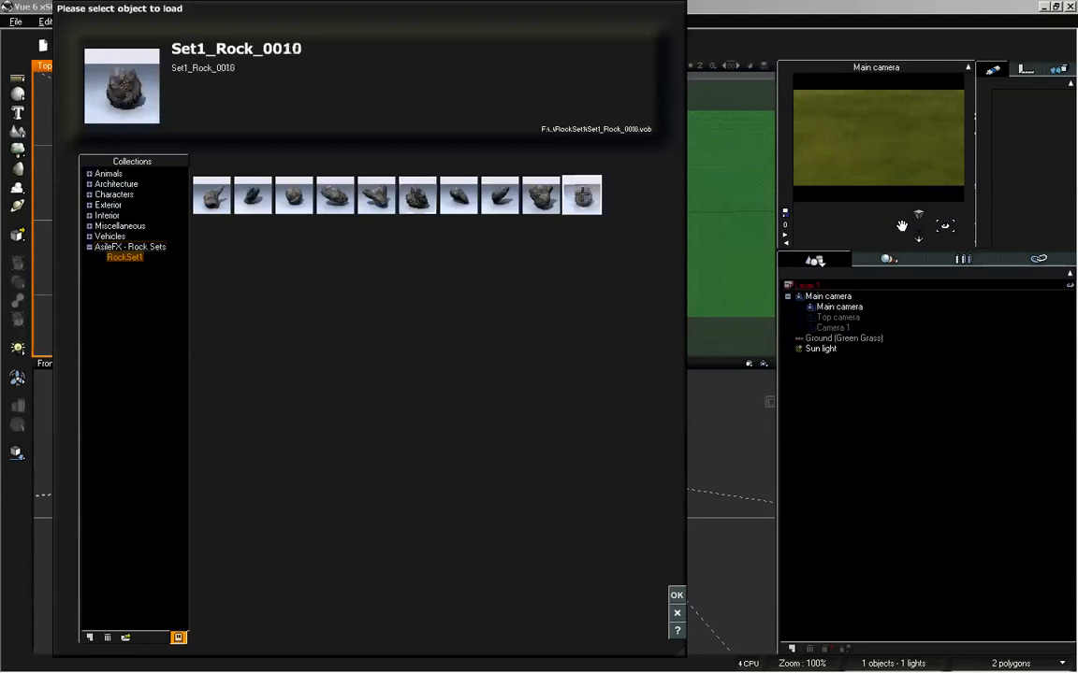
{"action": "left_click", "coordinate": [675, 594]}
- Add the eighth rock of the RockSet1 collection to the painter population and check the population list
{"action": "left_click_drag", "start_coordinate": [638, 310], "coordinate": [638, 351]}
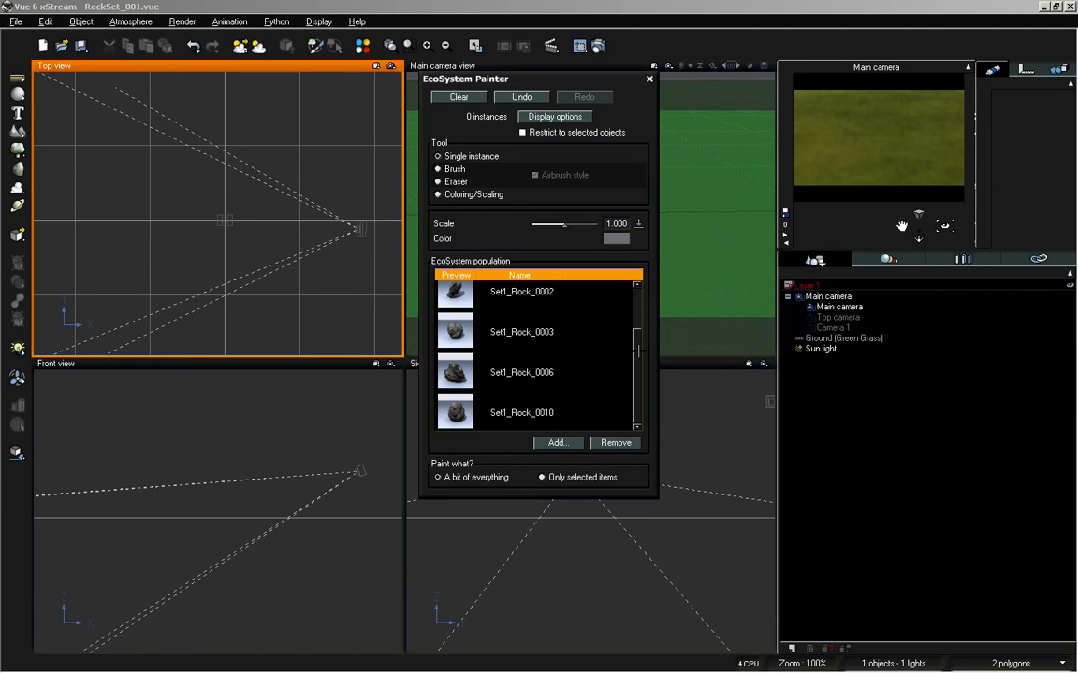
{"action": "left_click", "coordinate": [558, 442]}
{"action": "left_click", "coordinate": [585, 477]}
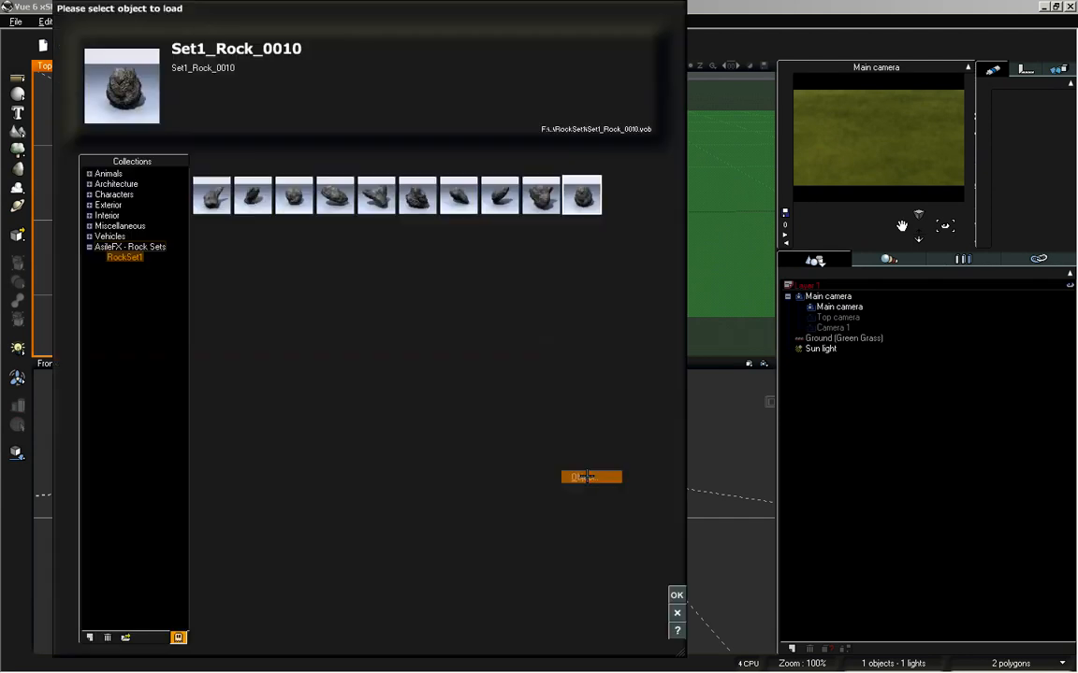
{"action": "left_click", "coordinate": [500, 195]}
{"action": "left_click", "coordinate": [676, 595]}
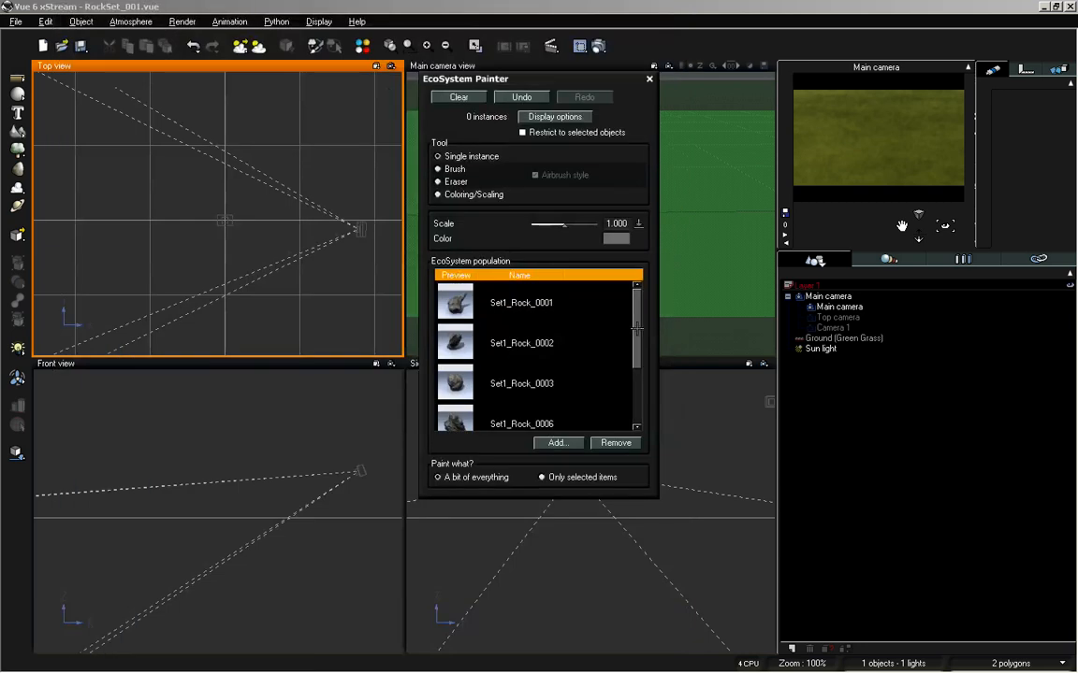
{"action": "scroll", "coordinate": [554, 388], "scroll_direction": "down", "scroll_amount": 2}
{"action": "scroll", "coordinate": [561, 361], "scroll_direction": "up", "scroll_amount": 2}
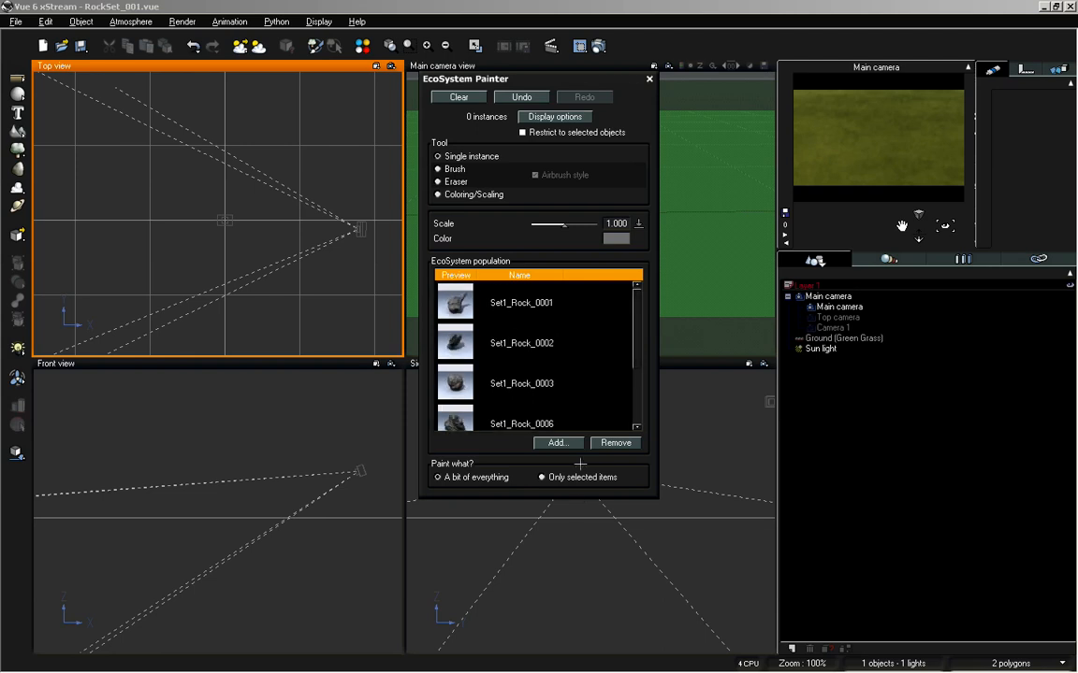
- Paint a mixed patch of rocks in the top view with the airbrush-style Brush at radius 20, and aim the camera at it
{"action": "left_click", "coordinate": [495, 314]}
{"action": "left_click", "coordinate": [544, 402]}
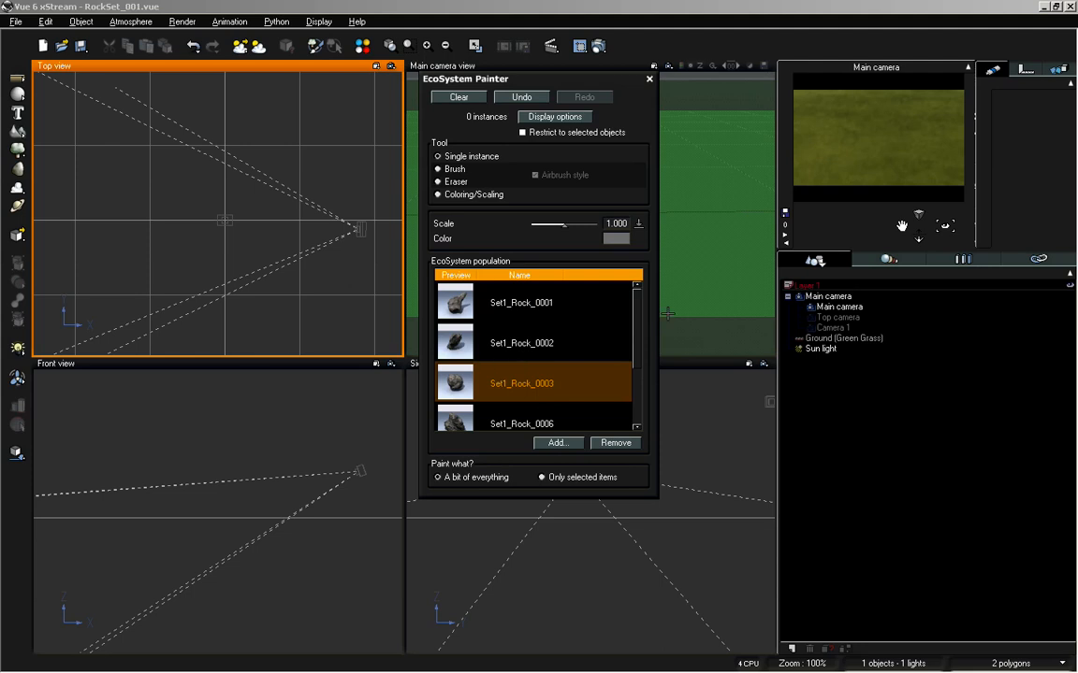
{"action": "left_click", "coordinate": [452, 174]}
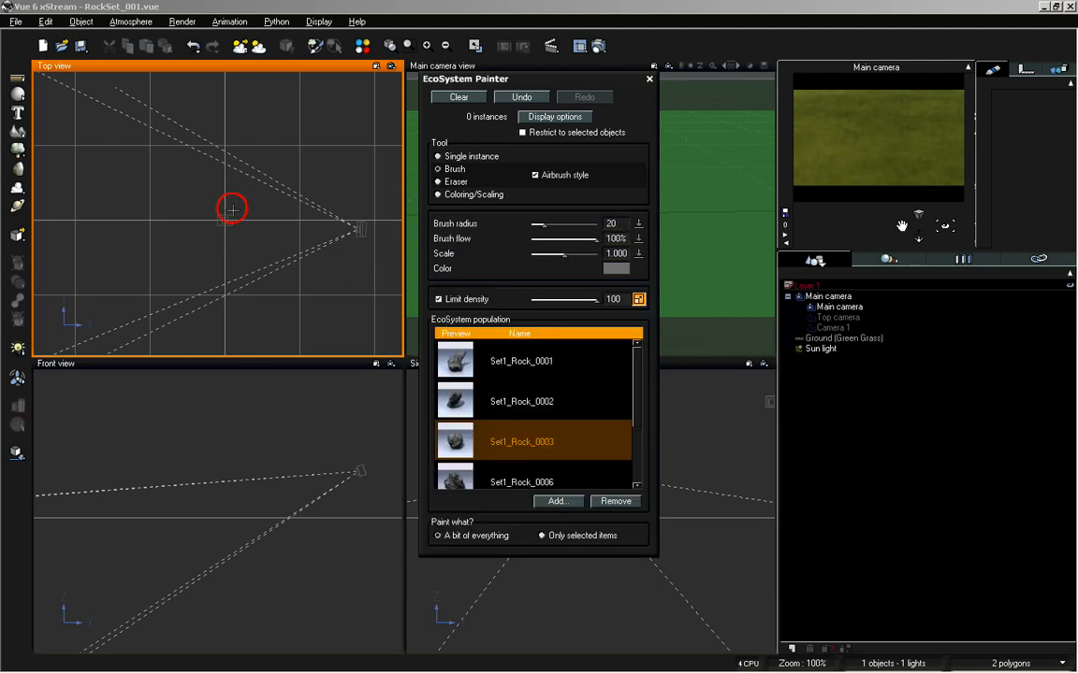
{"action": "mouse_move", "coordinate": [209, 139]}
{"action": "left_mouse_down"}
{"action": "mouse_move", "coordinate": [204, 164]}
{"action": "mouse_move", "coordinate": [228, 210]}
{"action": "mouse_move", "coordinate": [211, 168]}
{"action": "mouse_move", "coordinate": [192, 155]}
{"action": "left_mouse_up"}
{"action": "mouse_move", "coordinate": [250, 204]}
{"action": "left_mouse_down"}
{"action": "mouse_move", "coordinate": [251, 114]}
{"action": "mouse_move", "coordinate": [184, 226]}
{"action": "mouse_move", "coordinate": [170, 144]}
{"action": "mouse_move", "coordinate": [217, 215]}
{"action": "left_mouse_up"}
{"action": "left_click_drag", "start_coordinate": [570, 80], "coordinate": [462, 143]}
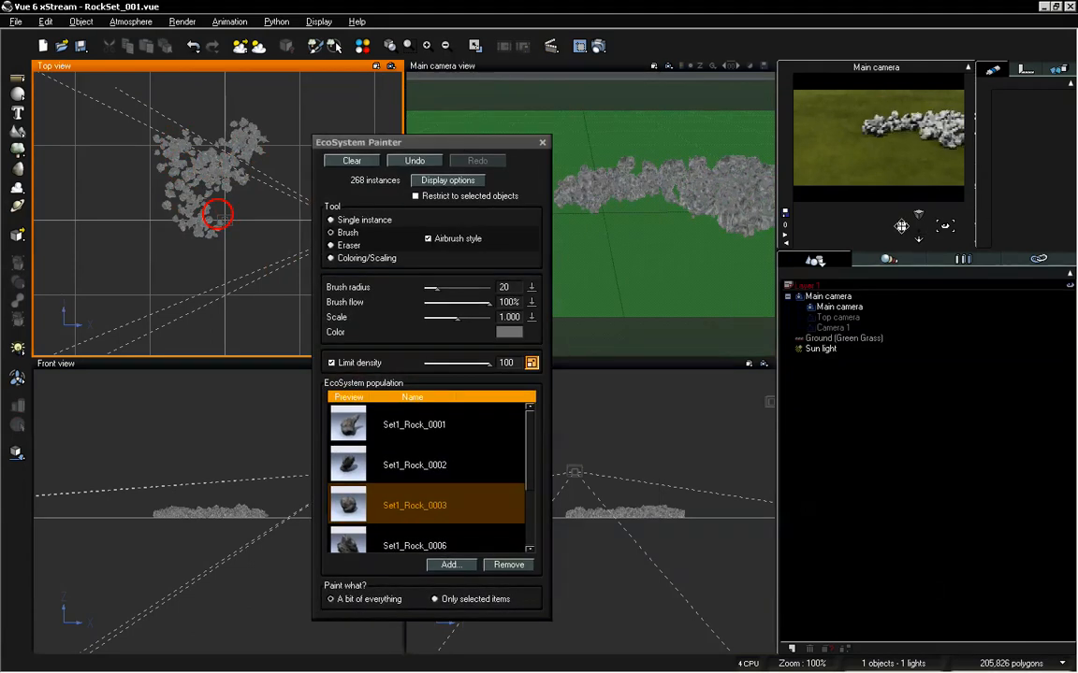
{"action": "left_click_drag", "start_coordinate": [900, 227], "coordinate": [874, 244]}
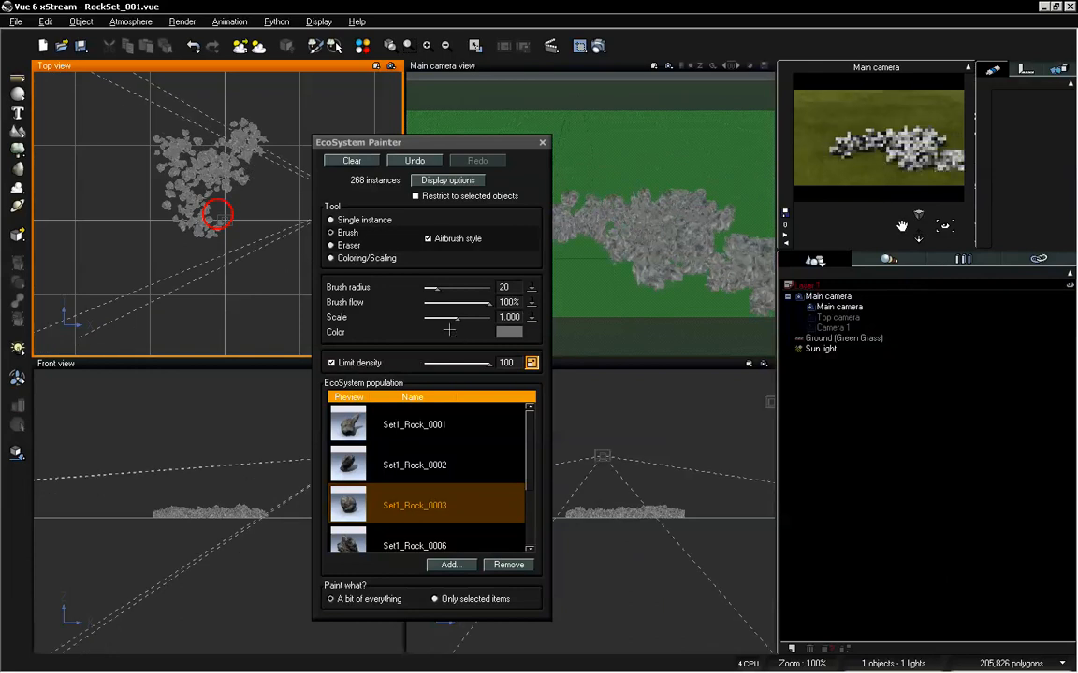
- Set the painter color to green (RGB 85, 158, 84), paint more rocks beside the existing patch, and close the painter
{"action": "left_click", "coordinate": [509, 332]}
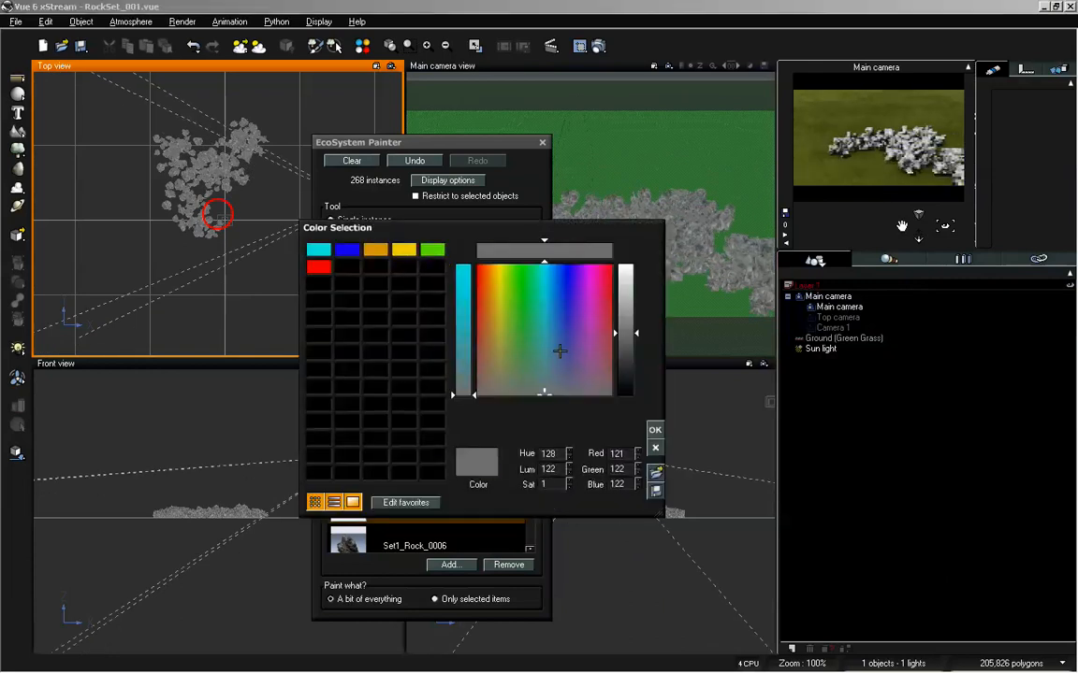
{"action": "mouse_move", "coordinate": [559, 351]}
{"action": "left_mouse_down"}
{"action": "mouse_move", "coordinate": [513, 356]}
{"action": "mouse_move", "coordinate": [570, 320]}
{"action": "mouse_move", "coordinate": [566, 331]}
{"action": "mouse_move", "coordinate": [589, 354]}
{"action": "mouse_move", "coordinate": [543, 353]}
{"action": "mouse_move", "coordinate": [521, 365]}
{"action": "left_mouse_up"}
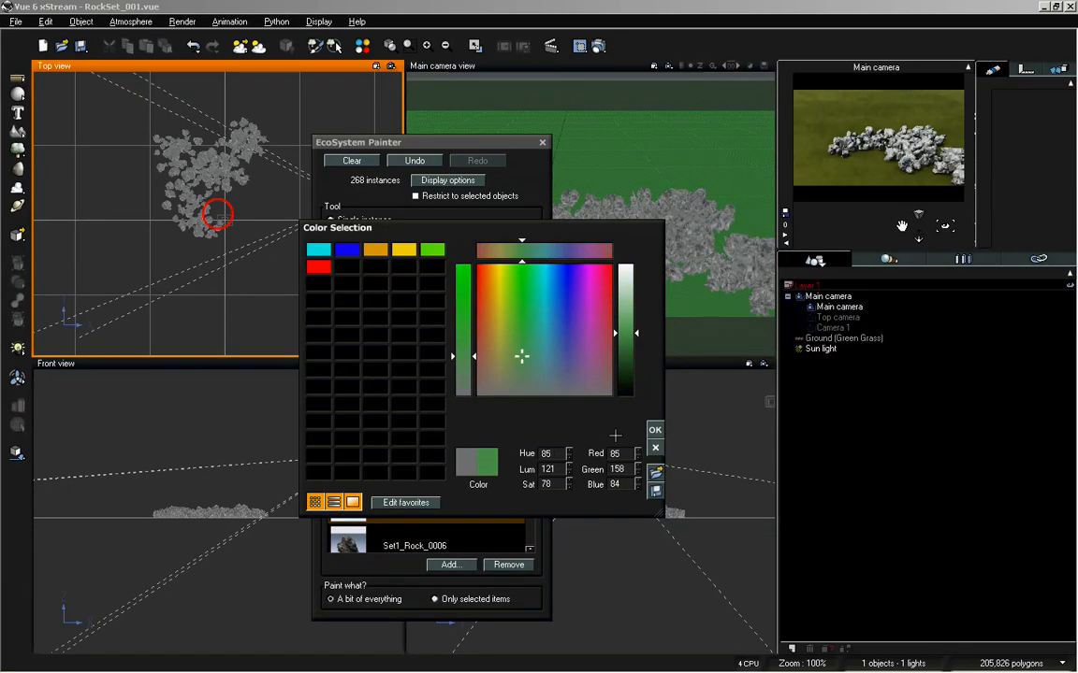
{"action": "left_click", "coordinate": [655, 429]}
{"action": "mouse_move", "coordinate": [125, 240]}
{"action": "left_mouse_down"}
{"action": "mouse_move", "coordinate": [205, 250]}
{"action": "mouse_move", "coordinate": [216, 215]}
{"action": "left_mouse_up"}
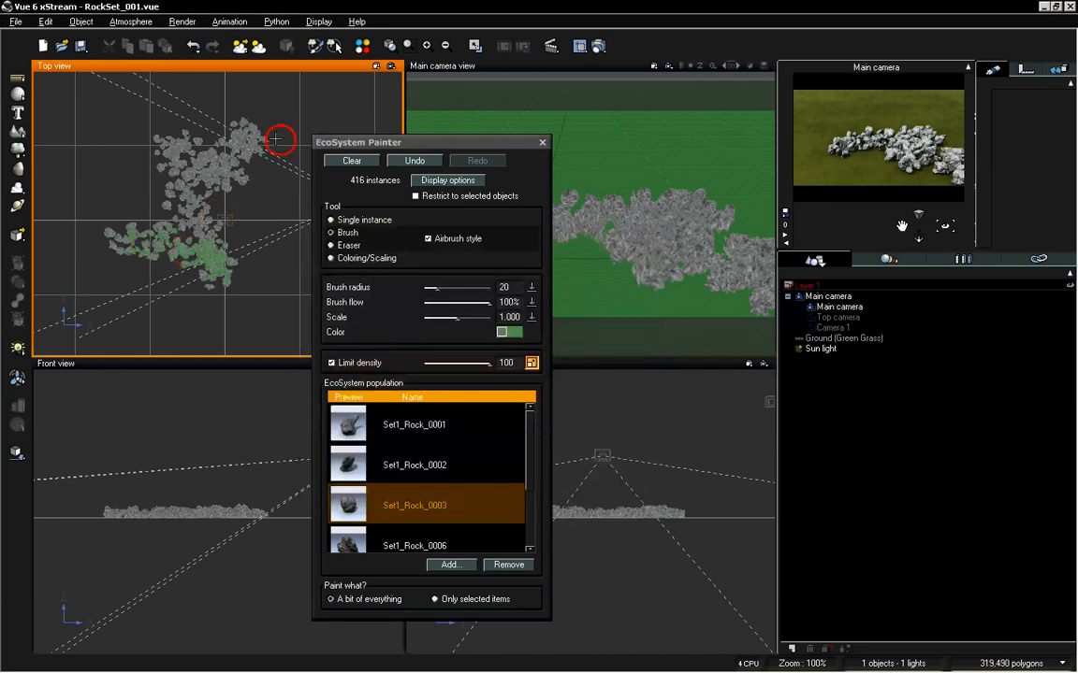
{"action": "mouse_move", "coordinate": [178, 136]}
{"action": "left_mouse_down"}
{"action": "mouse_move", "coordinate": [138, 161]}
{"action": "mouse_move", "coordinate": [153, 180]}
{"action": "mouse_move", "coordinate": [126, 132]}
{"action": "left_mouse_up"}
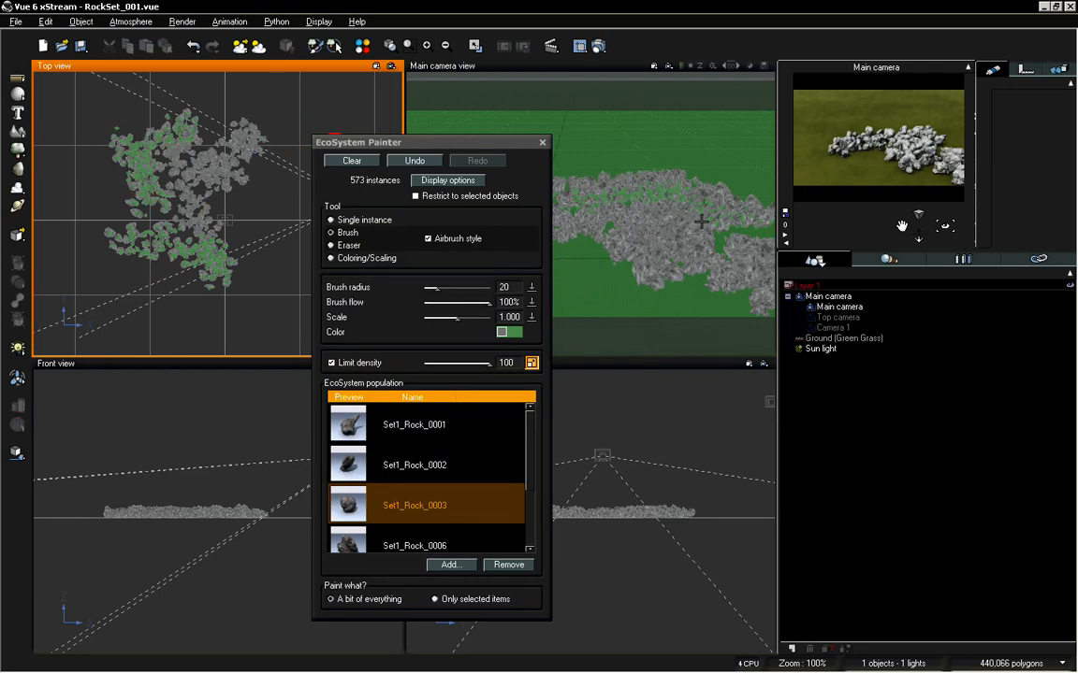
{"action": "left_click", "coordinate": [546, 144]}
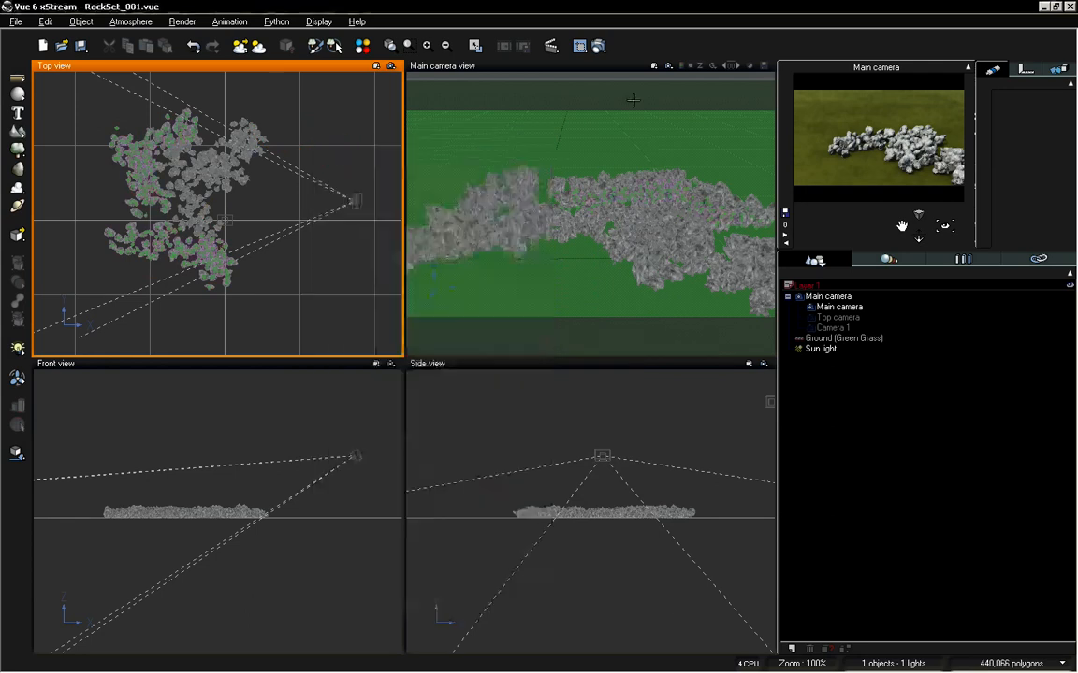
- Maximize the main camera view and reframe the camera to examine the colors of the painted rocks
{"action": "double_click", "coordinate": [613, 66]}
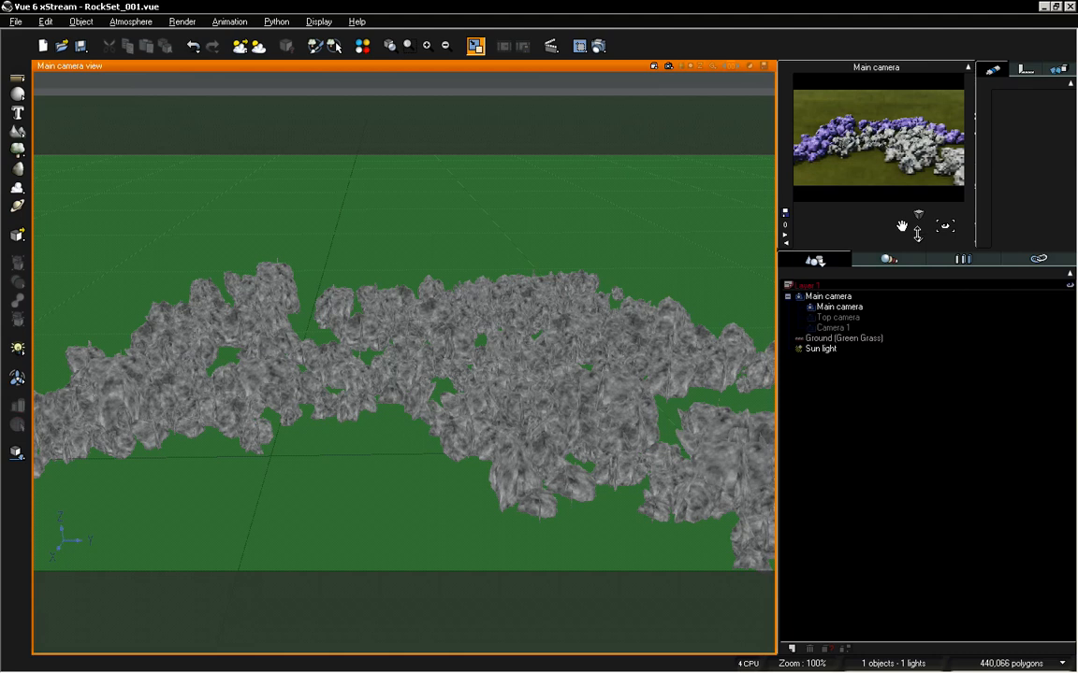
{"action": "right_click", "coordinate": [908, 163]}
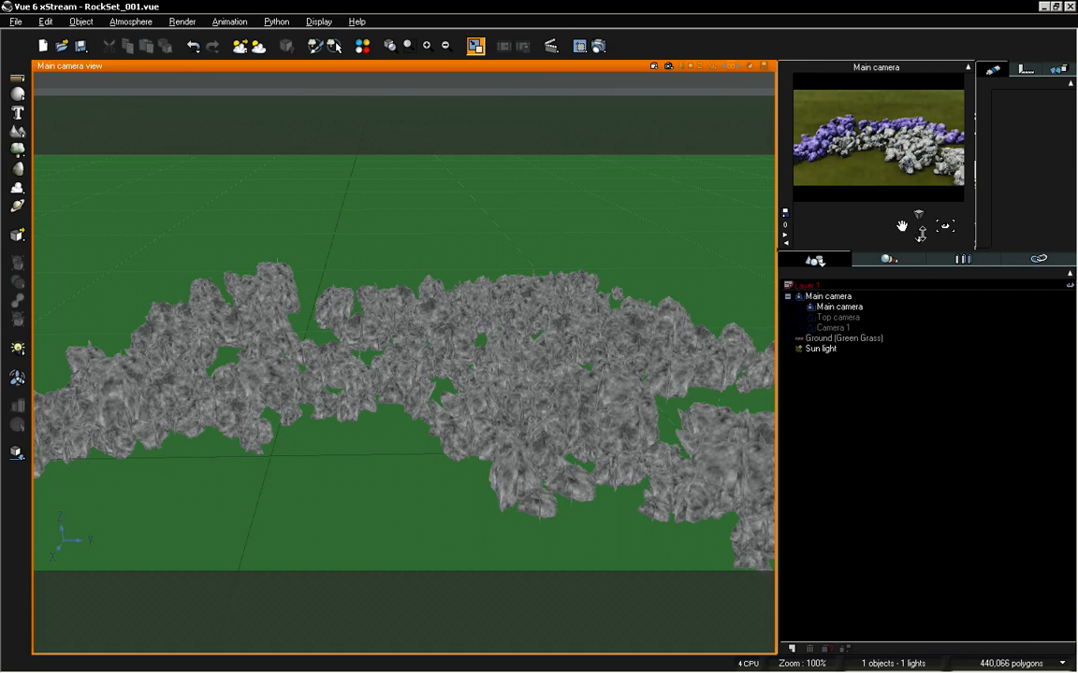
{"action": "left_click_drag", "start_coordinate": [920, 235], "coordinate": [946, 217]}
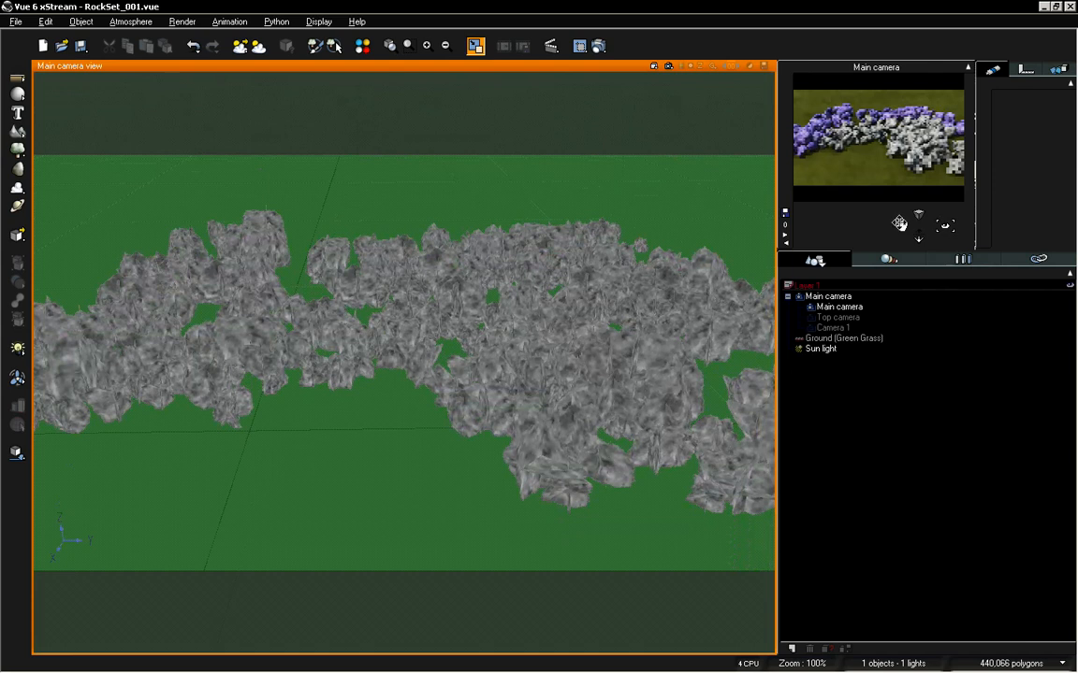
{"action": "left_click_drag", "start_coordinate": [899, 226], "coordinate": [901, 226]}
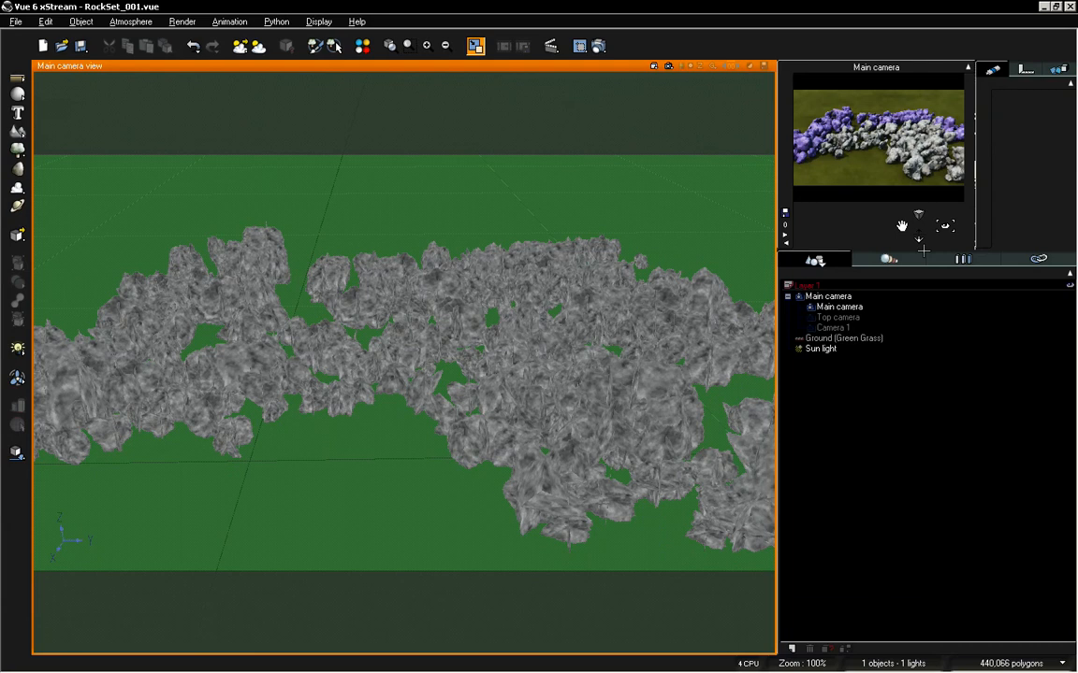
- Clear all painted EcoSystem instances and add a new terrain to the scene
{"action": "left_click", "coordinate": [280, 45]}
{"action": "left_click", "coordinate": [458, 97]}
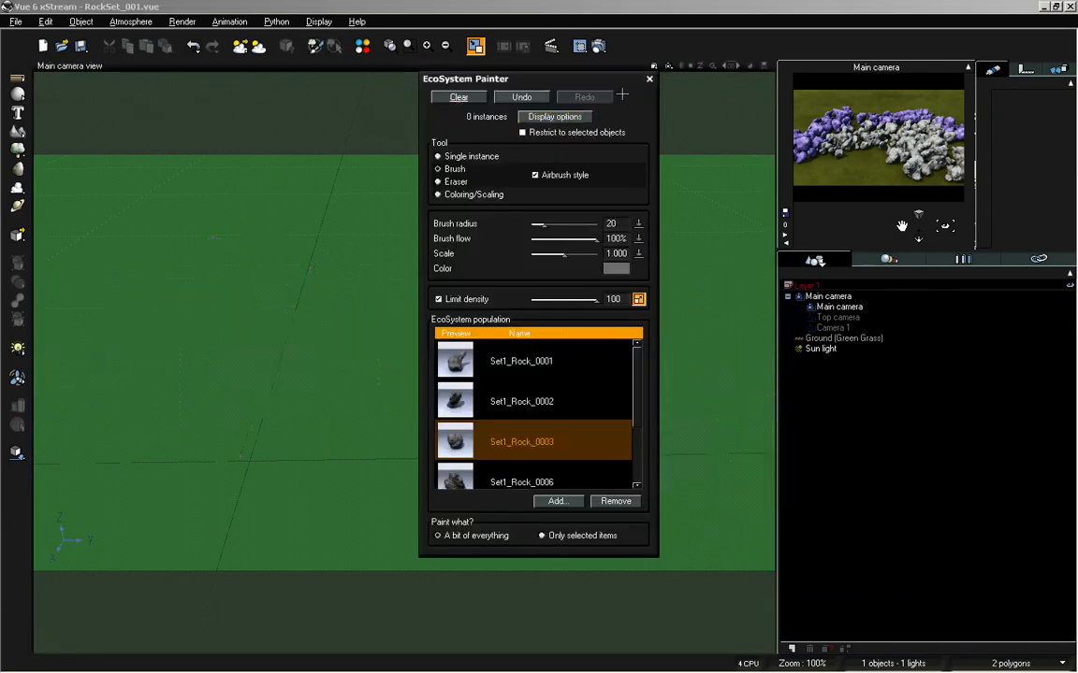
{"action": "left_click", "coordinate": [649, 78]}
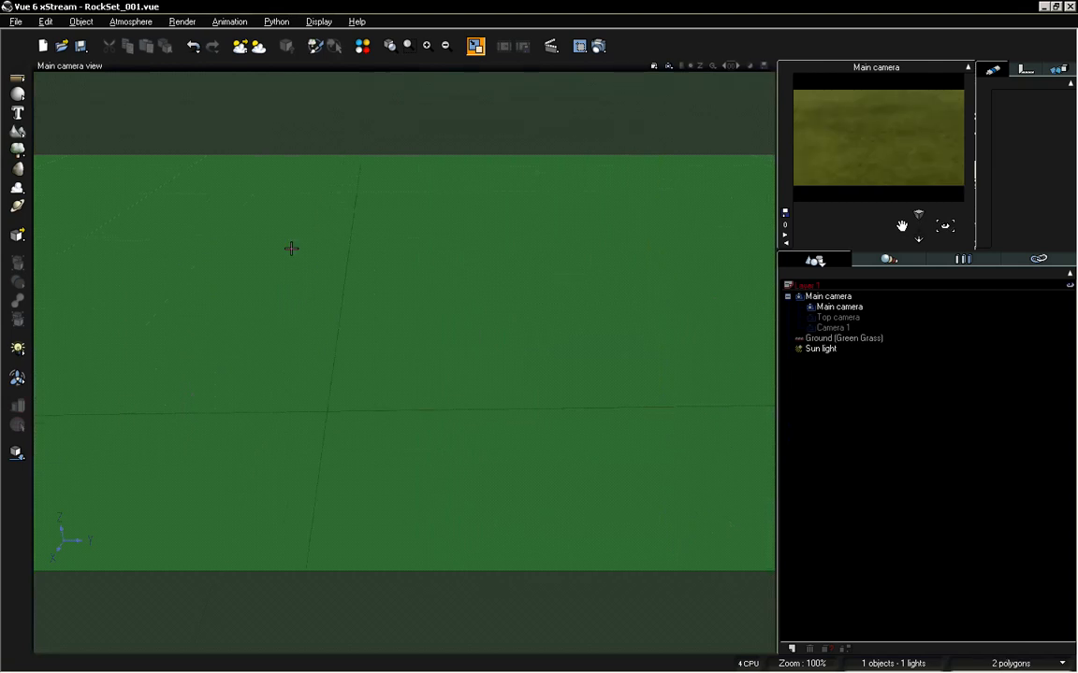
{"action": "left_click", "coordinate": [17, 131]}
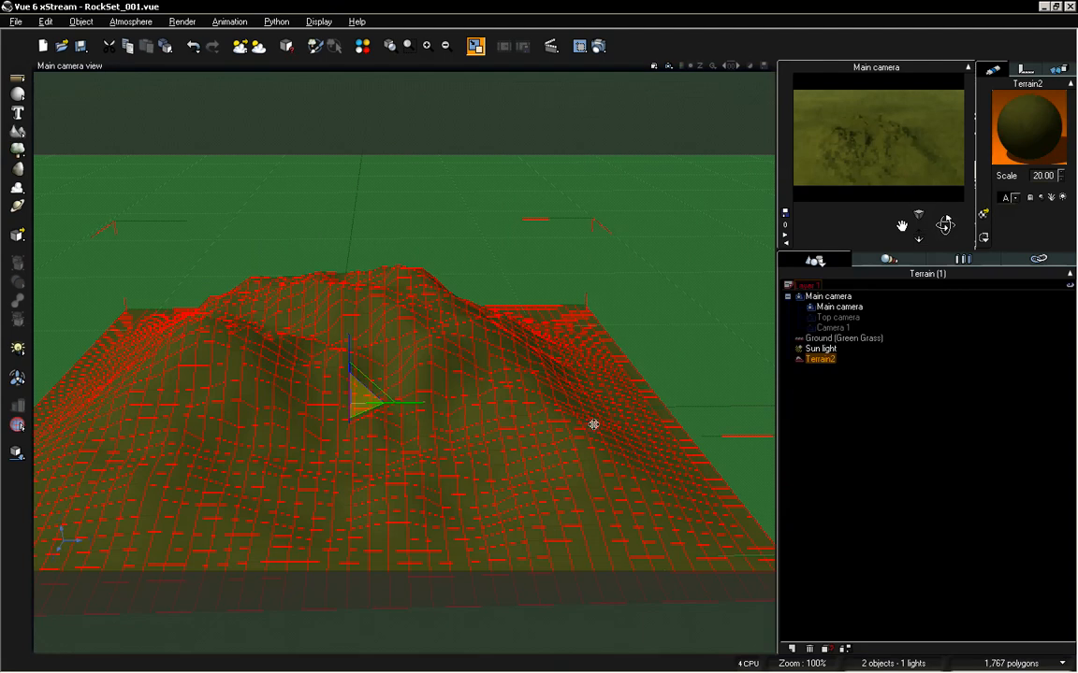
- Delete the newly added terrain from the scene, keeping the ground, sun light and cameras
{"action": "left_click_drag", "start_coordinate": [944, 227], "coordinate": [903, 306]}
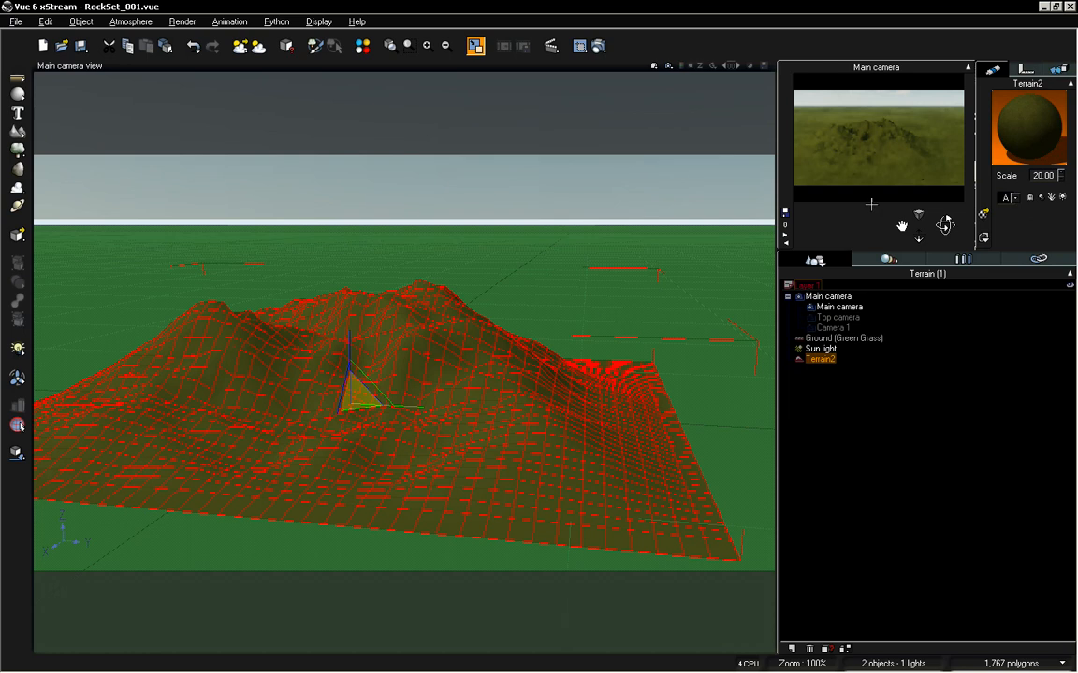
{"action": "left_click_drag", "start_coordinate": [921, 239], "coordinate": [921, 198]}
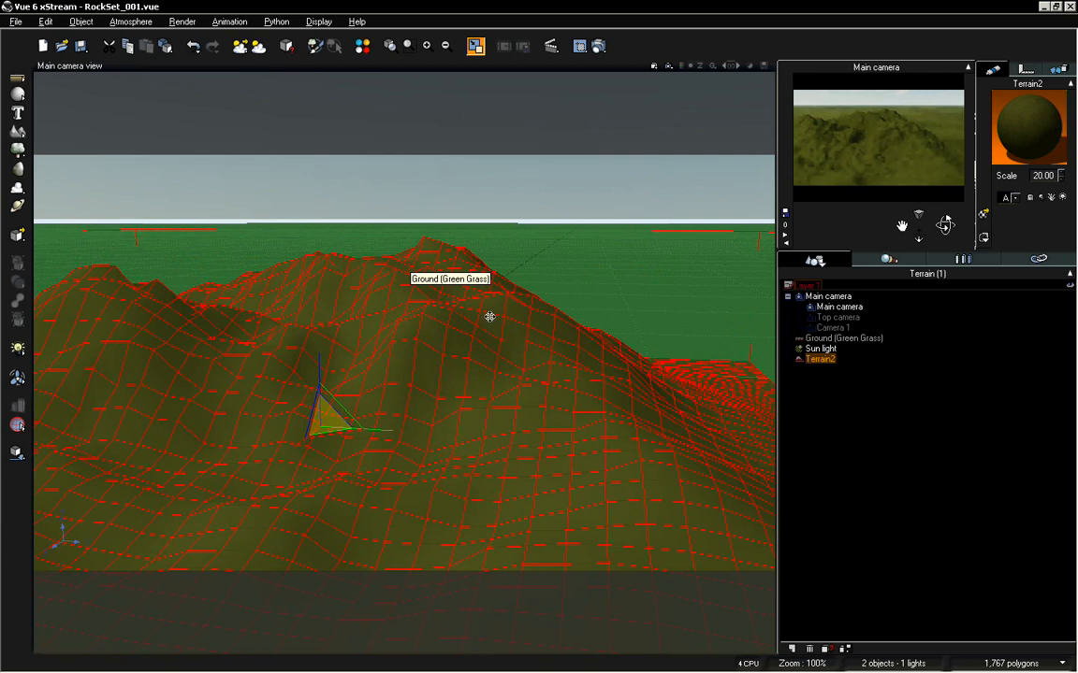
{"action": "left_click_drag", "start_coordinate": [943, 225], "coordinate": [945, 225]}
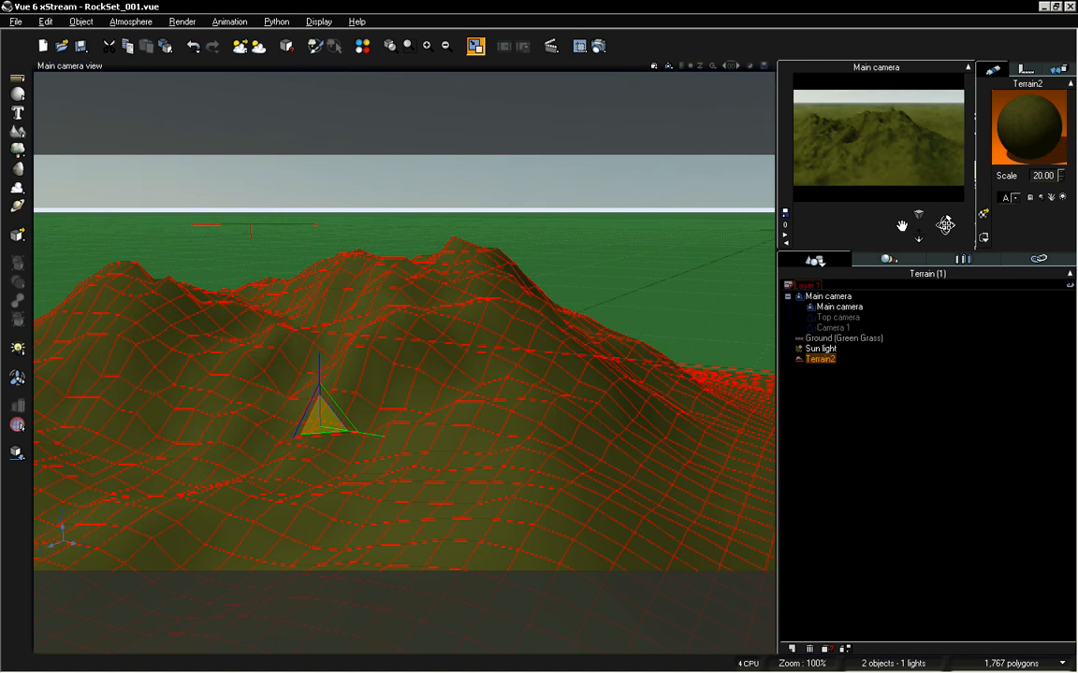
{"action": "left_click_drag", "start_coordinate": [947, 220], "coordinate": [945, 223]}
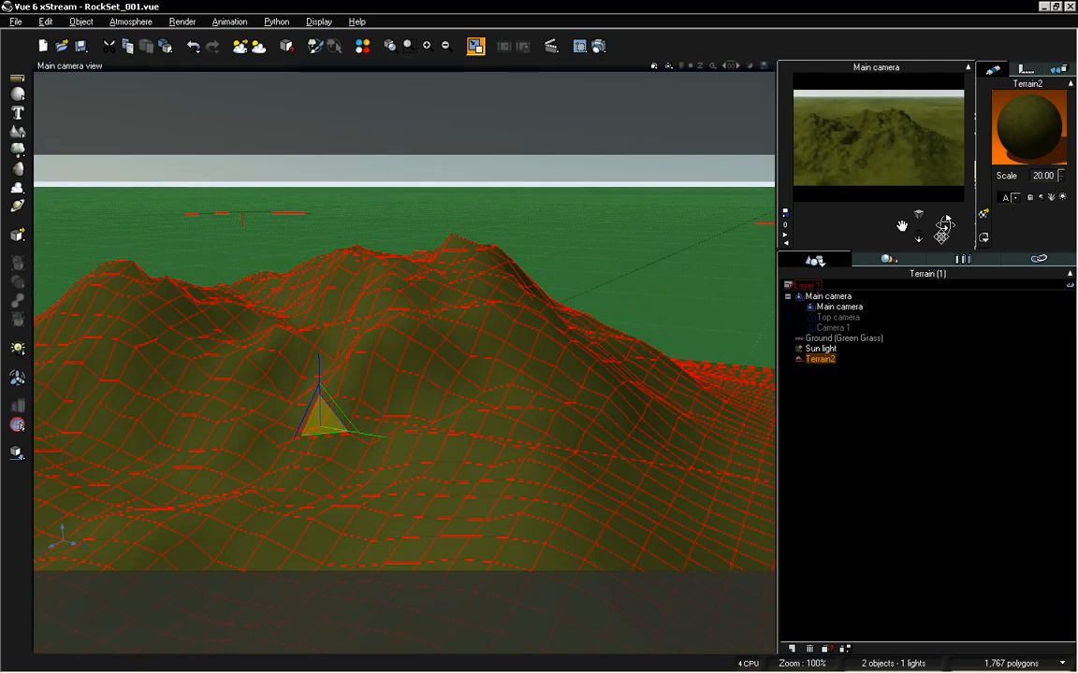
{"action": "scroll", "coordinate": [592, 307], "scroll_direction": "down", "scroll_amount": 3}
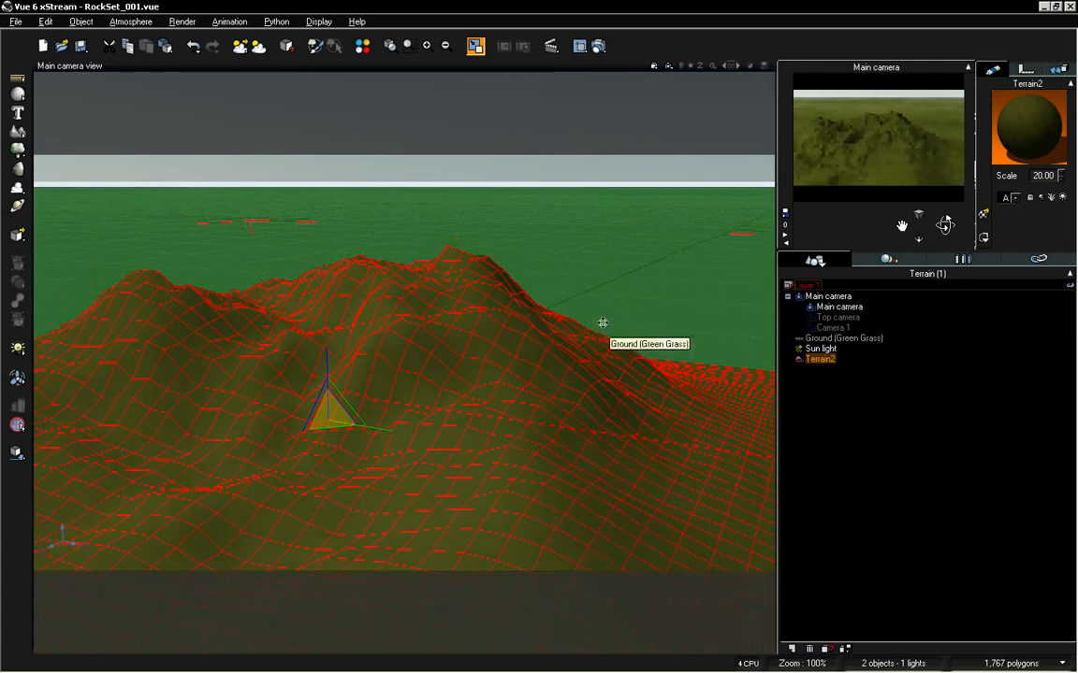
{"action": "key", "text": "Delete"}
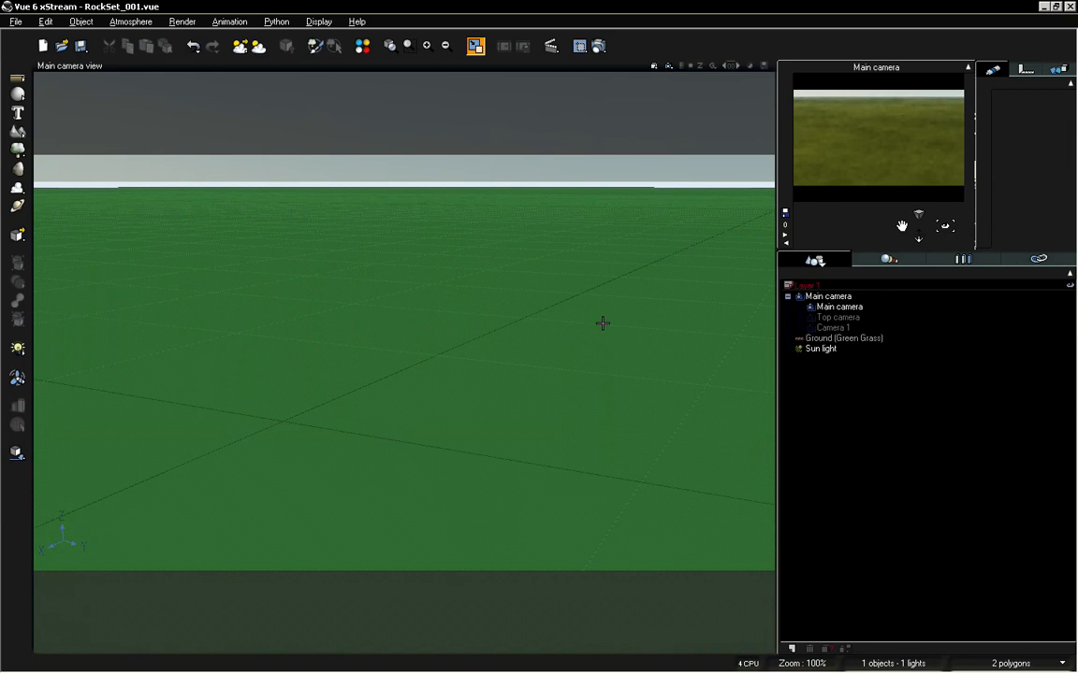